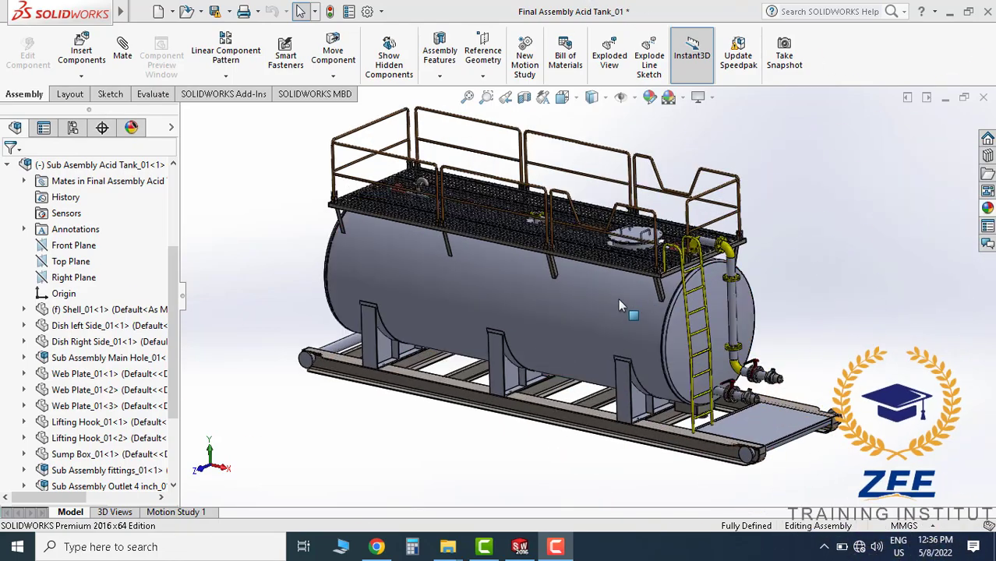
Orbit and zoom the tank assembly, then switch it to the front view
mouse_move(620, 303)
middle_mouse_down()
mouse_move(549, 294)
mouse_move(498, 321)
mouse_move(531, 297)
mouse_move(521, 315)
mouse_move(464, 296)
mouse_move(497, 278)
middle_mouse_up()
scroll(545, 300, "down", 5)
scroll(521, 315, "up", 3)
scroll(497, 279, "up", 3)
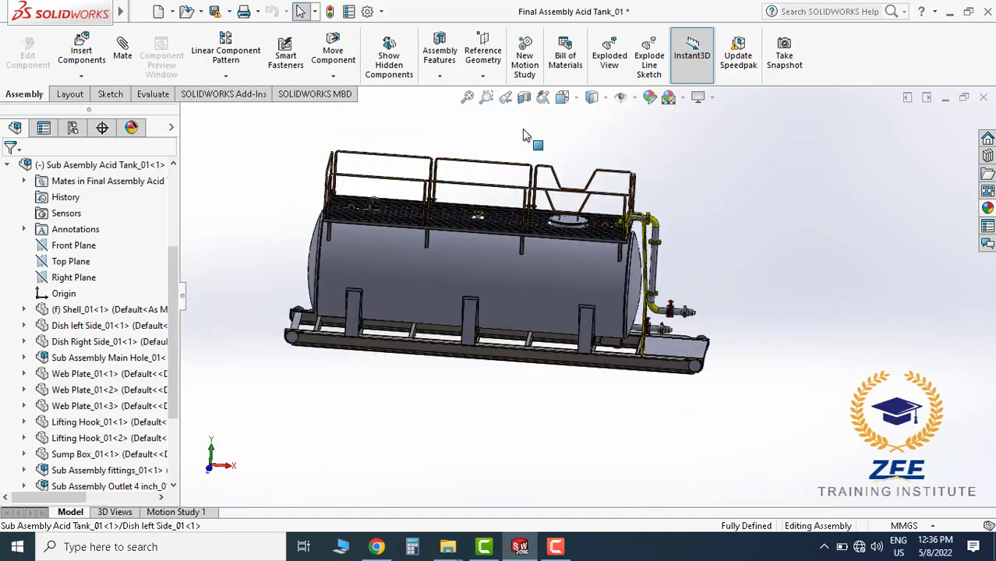
left_click(561, 96)
left_click(554, 289)
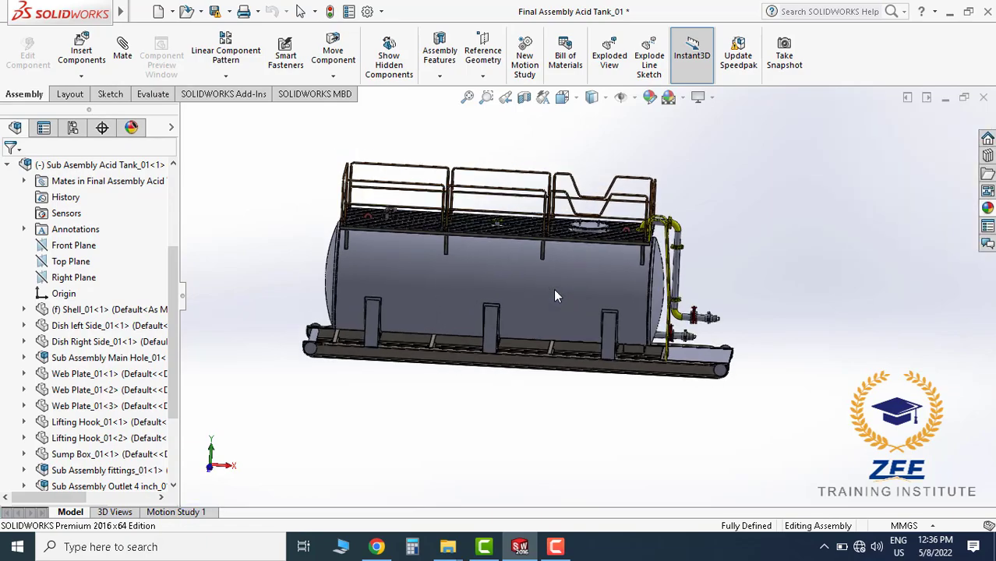
Zoom around the tank, then show the top view and orbit to an angled overview
middle_click_drag(611, 298, 611, 296)
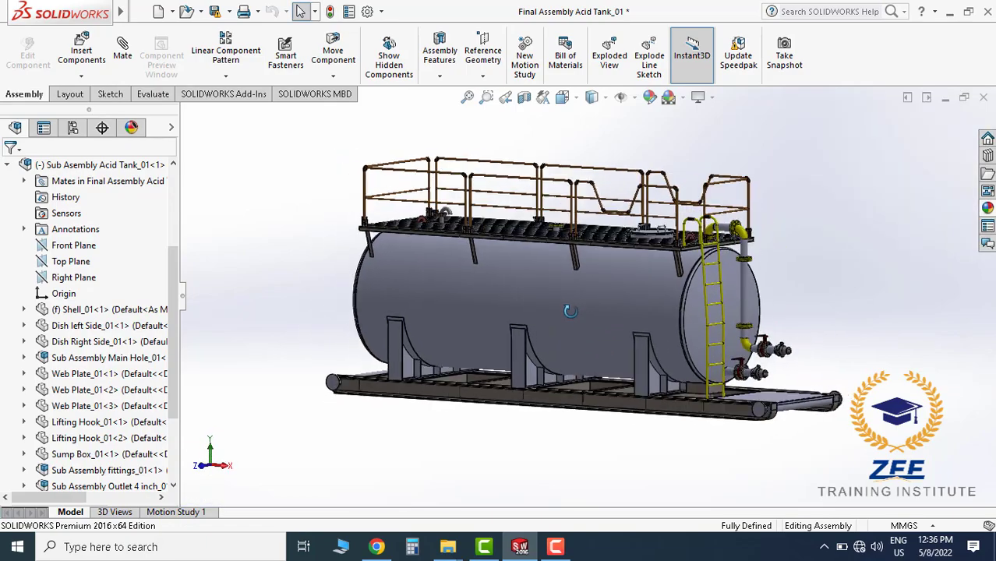
scroll(612, 296, "down", 2)
scroll(612, 297, "down", 3)
scroll(612, 297, "down", 3)
scroll(612, 296, "up", 2)
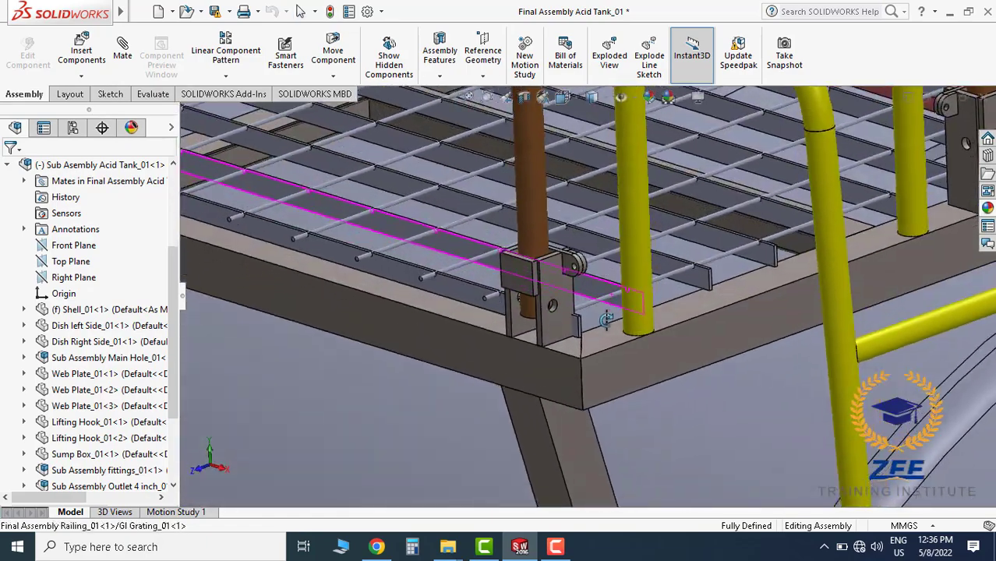
scroll(612, 296, "up", 3)
scroll(600, 257, "up", 2)
scroll(589, 228, "down", 3)
scroll(590, 228, "up", 3)
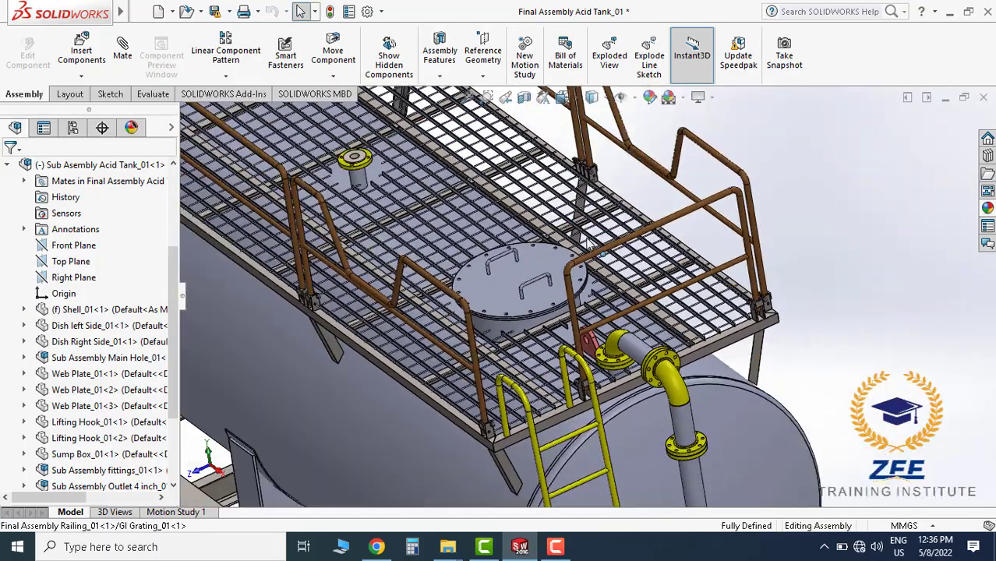
scroll(590, 228, "up", 2)
scroll(594, 338, "down", 3)
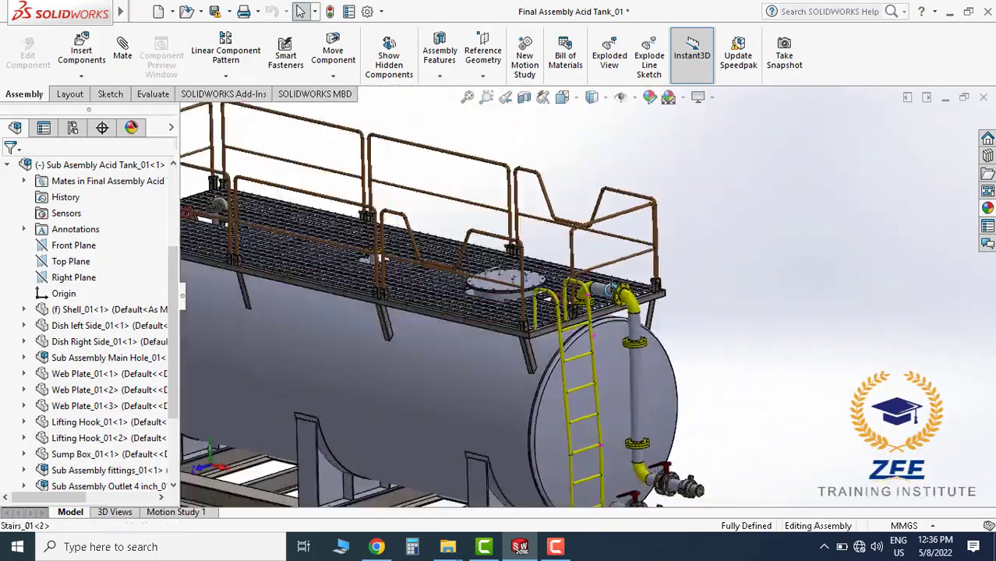
left_click(562, 97)
left_click(534, 212)
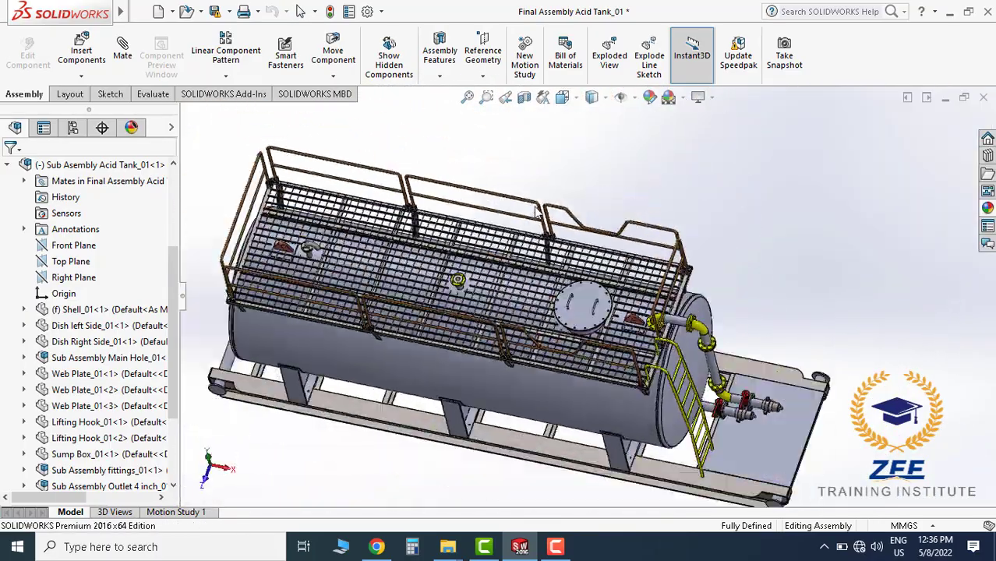
mouse_move(610, 322)
middle_mouse_down()
mouse_move(596, 201)
mouse_move(611, 307)
middle_mouse_up()
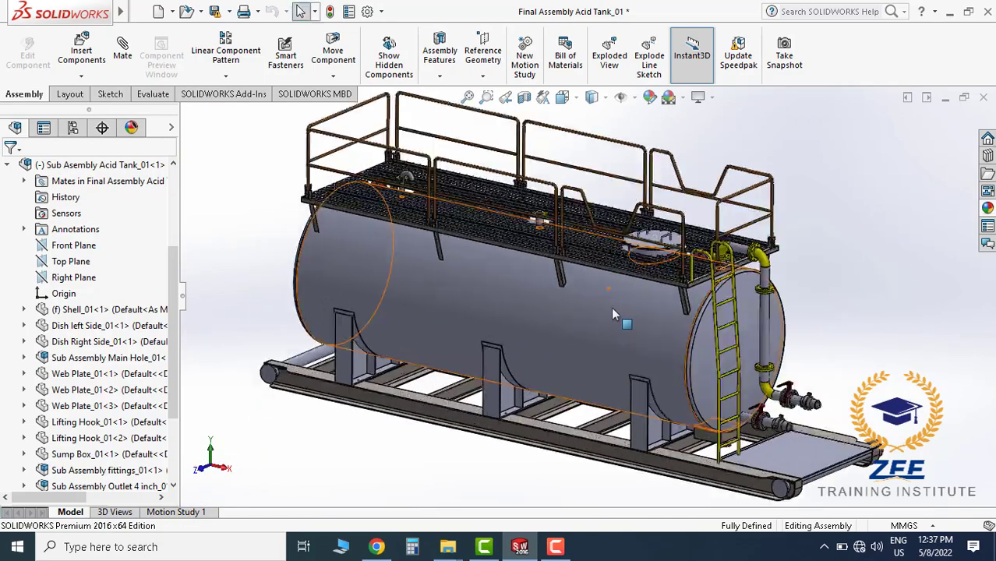
Play the ExplView1 exploded view animation, inspect it, then close the playback
left_click(73, 129)
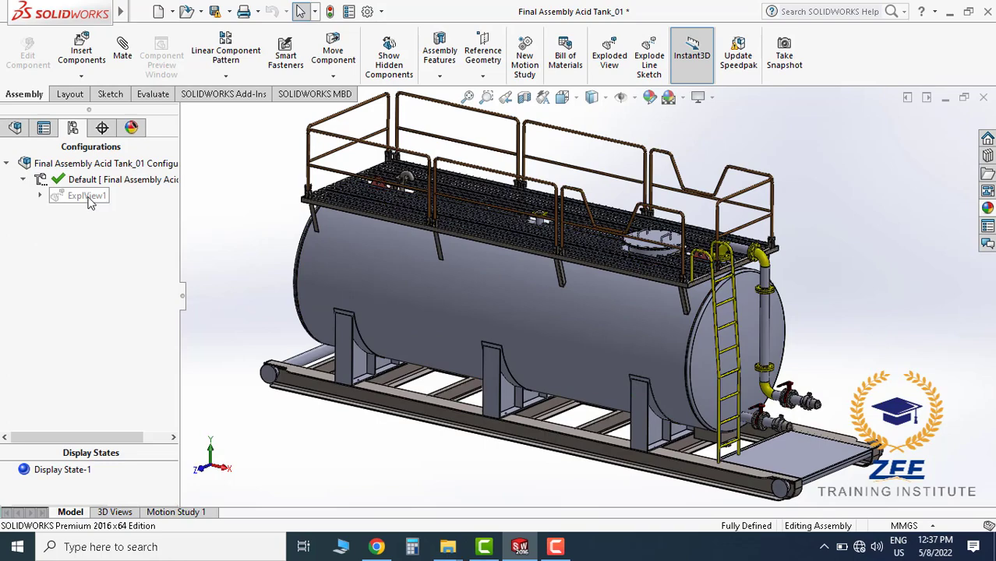
right_click(89, 201)
left_click(116, 222)
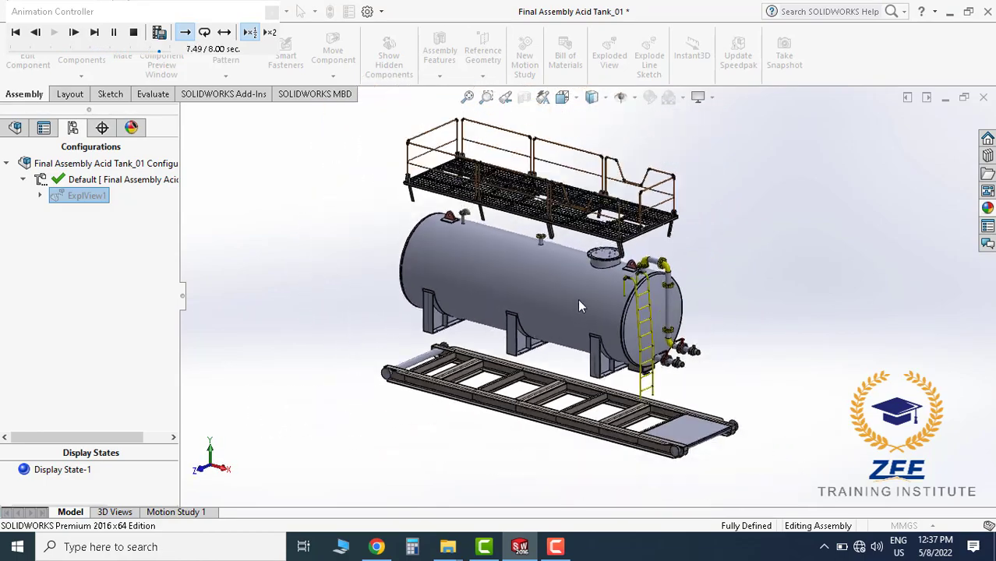
mouse_move(578, 300)
middle_mouse_down()
mouse_move(560, 286)
mouse_move(586, 288)
middle_mouse_up()
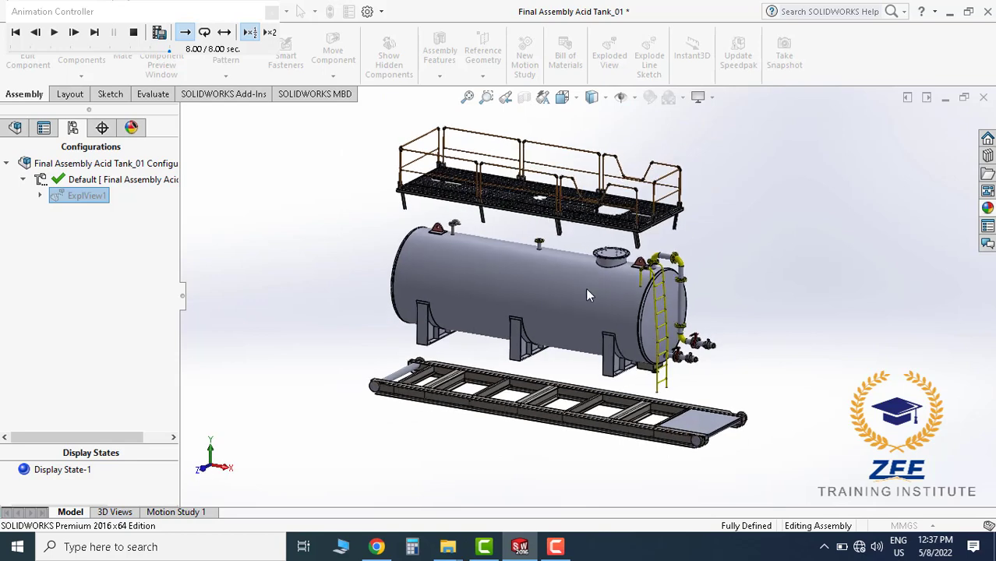
left_click(272, 14)
Collapse ExplView1, return to the feature tree, and select the Sub Assembly Skid component
right_click(81, 197)
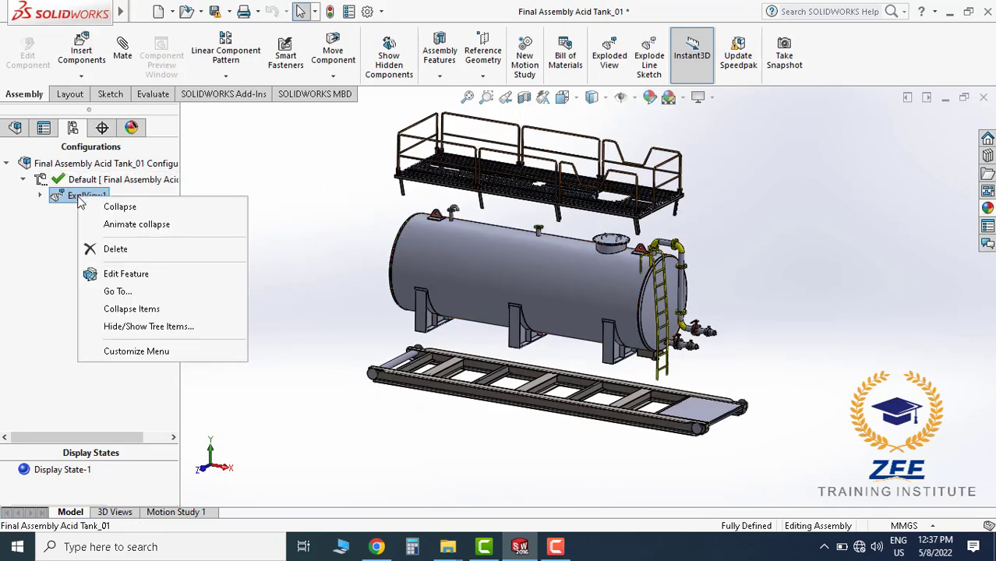
left_click(120, 206)
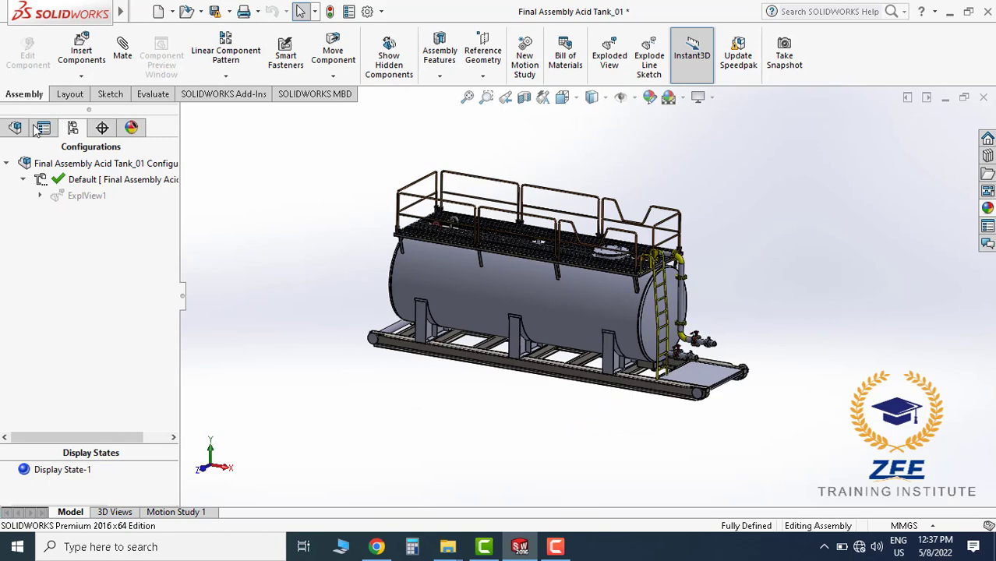
left_click(14, 127)
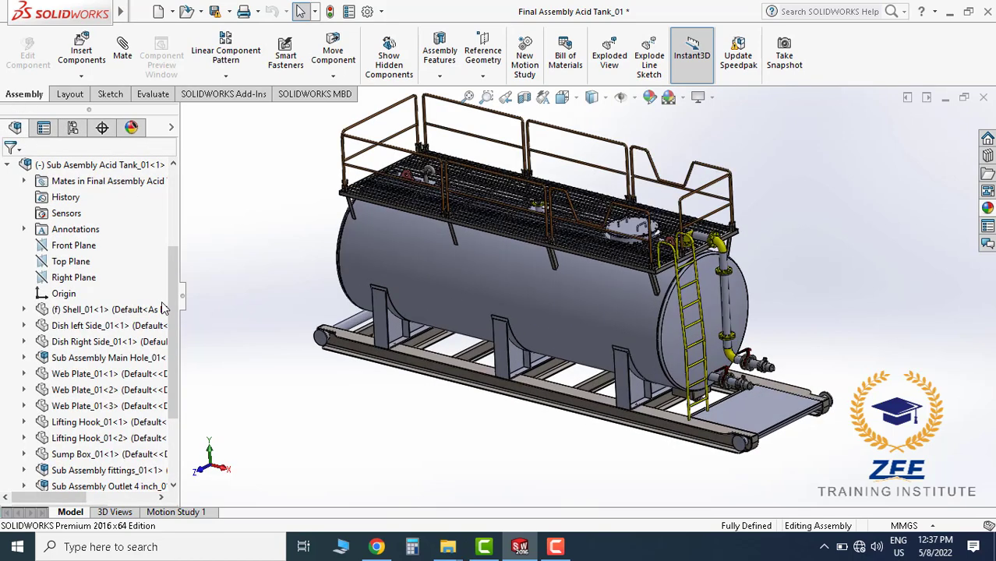
scroll(8, 294, "up", 3)
left_click(6, 310)
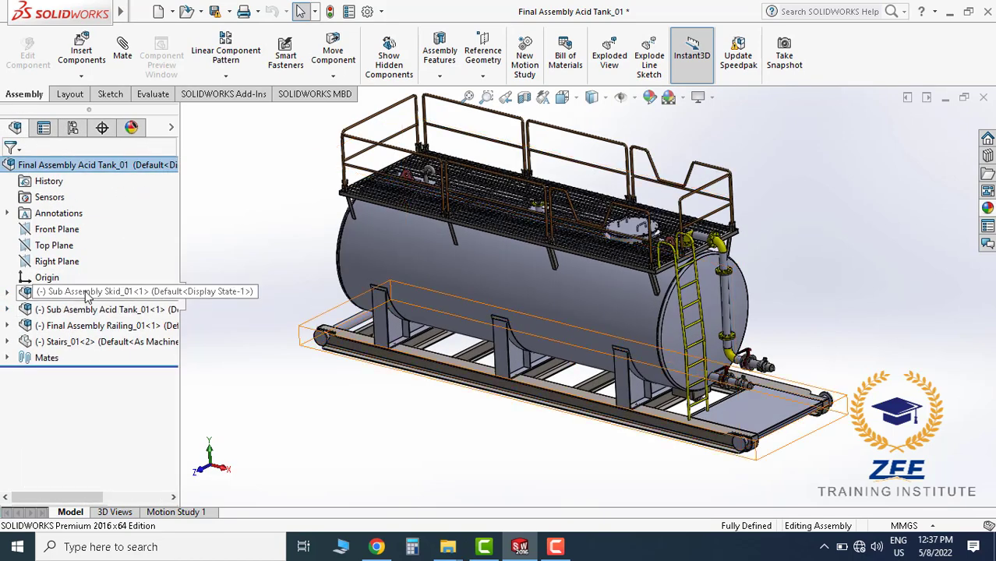
left_click(86, 293)
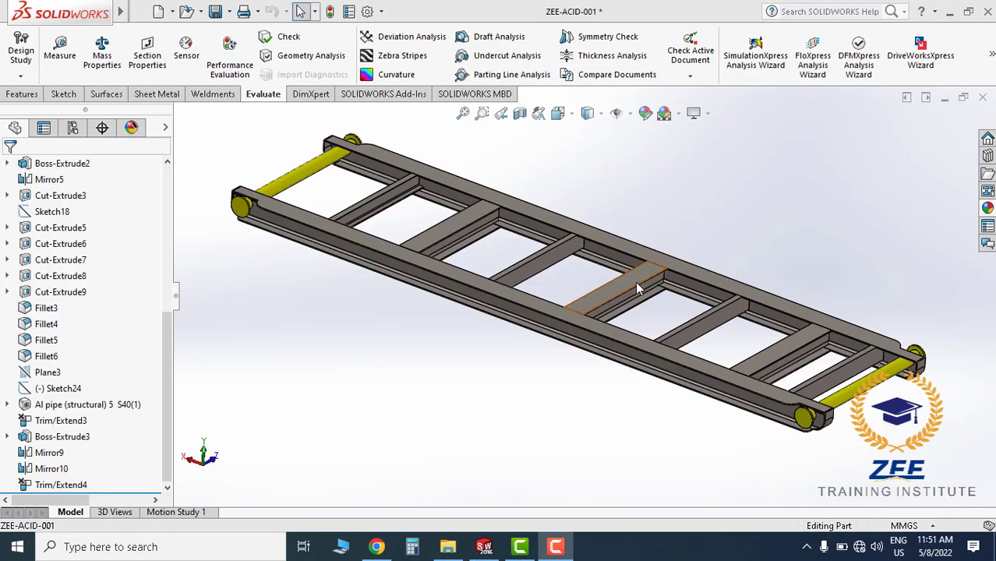
Orbit and zoom the ZEE-ACID-001 skid frame into tilted views to review it, then start a new document
mouse_move(636, 281)
middle_mouse_down()
mouse_move(625, 280)
mouse_move(607, 310)
middle_mouse_up()
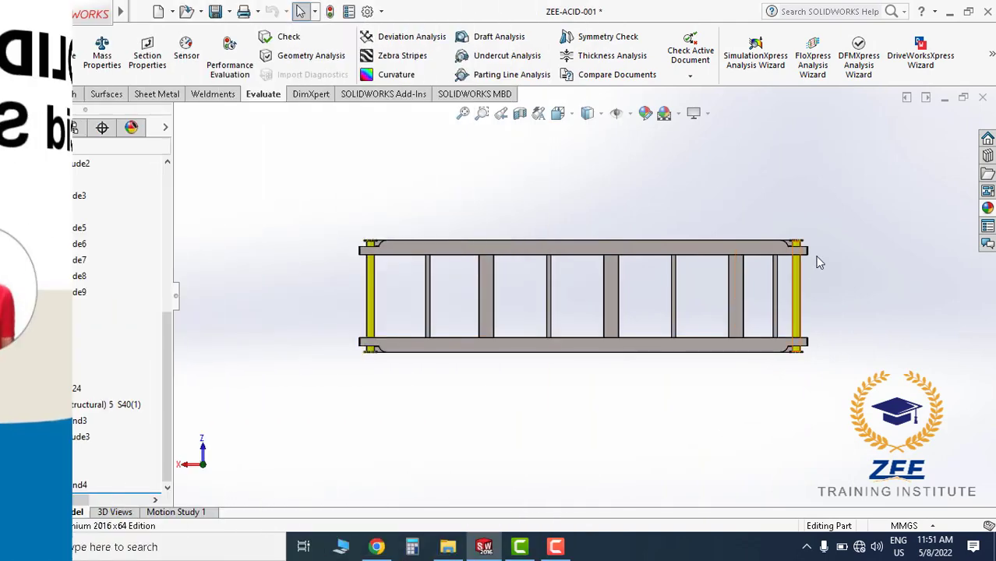
scroll(714, 260, "down", 5)
scroll(645, 260, "down", 3)
scroll(641, 327, "up", 3)
scroll(633, 330, "up", 3)
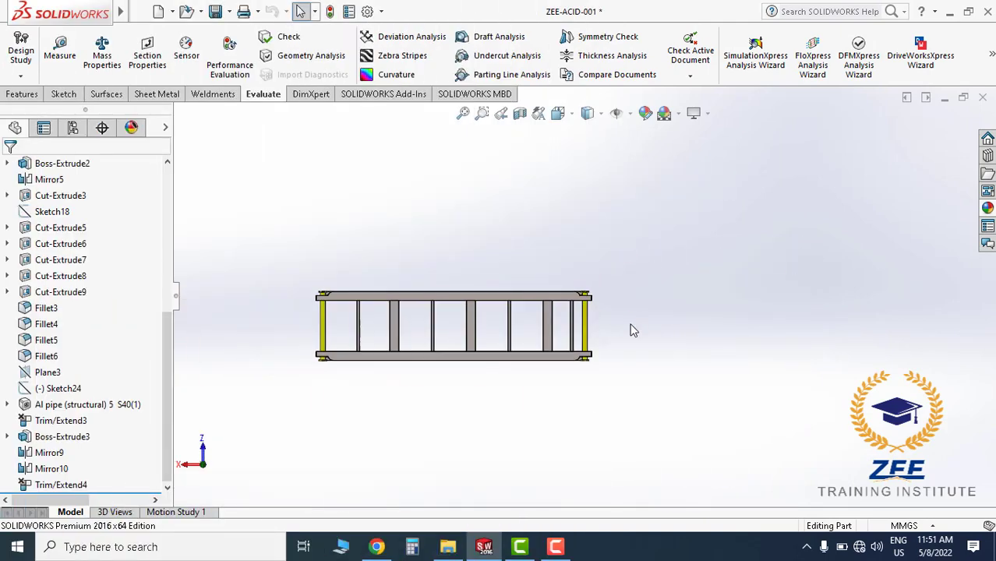
scroll(419, 341, "down", 1)
scroll(483, 350, "down", 2)
middle_click_drag(484, 350, 481, 216)
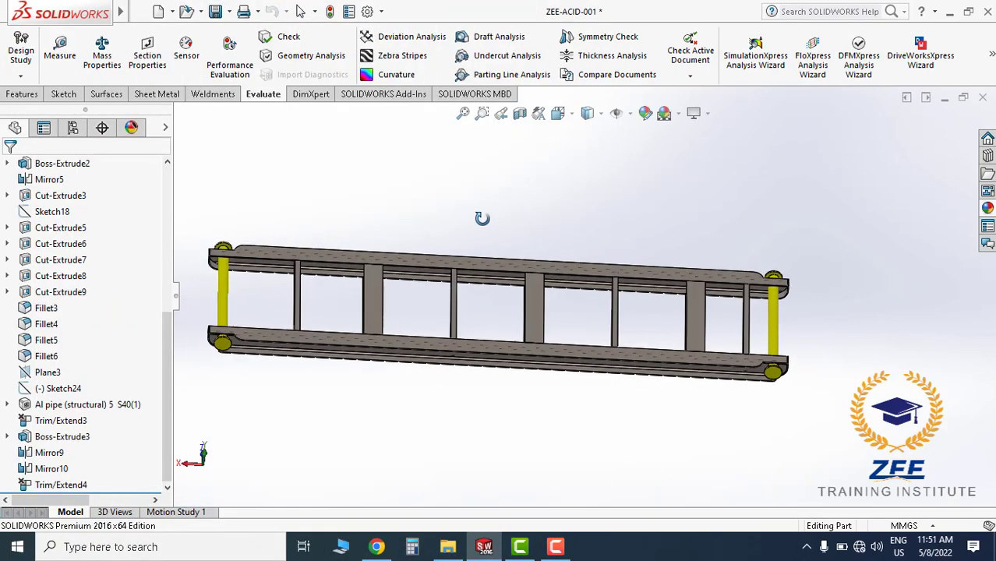
scroll(524, 349, "up", 3)
mouse_move(524, 349)
middle_mouse_down()
mouse_move(502, 179)
mouse_move(551, 167)
middle_mouse_up()
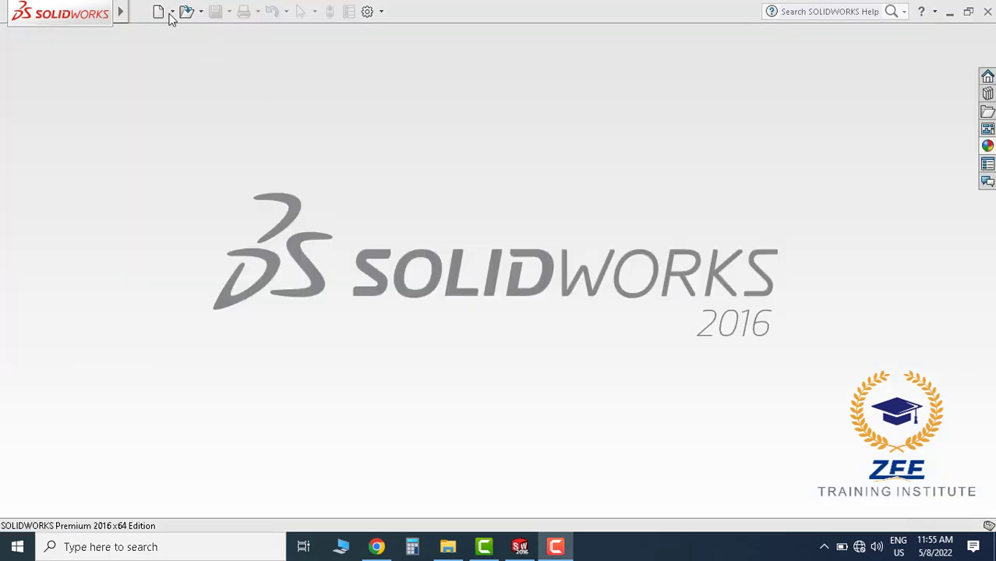
left_click(173, 12)
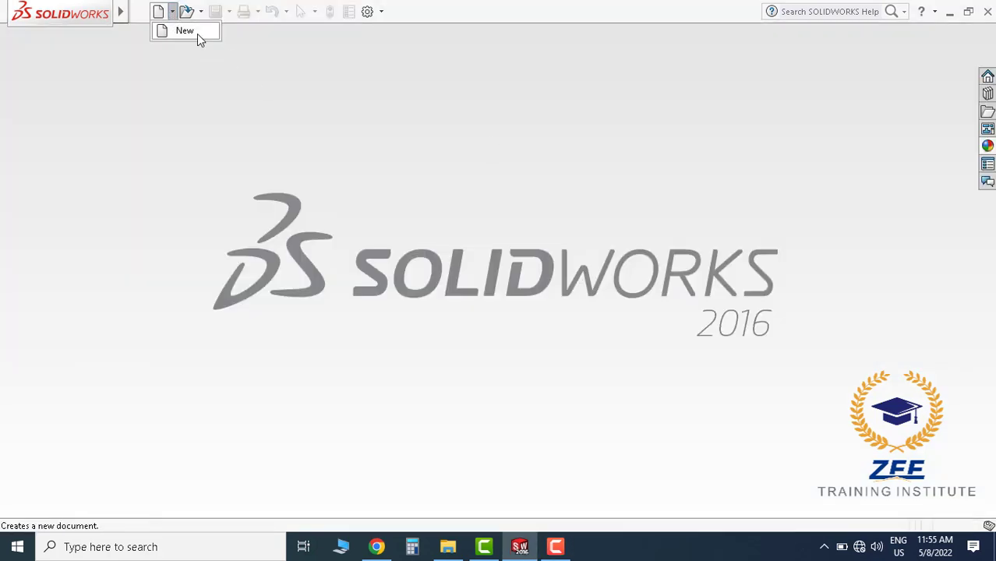
Create a new part and start a sketch on the Top Plane
left_click(198, 34)
left_click(458, 439)
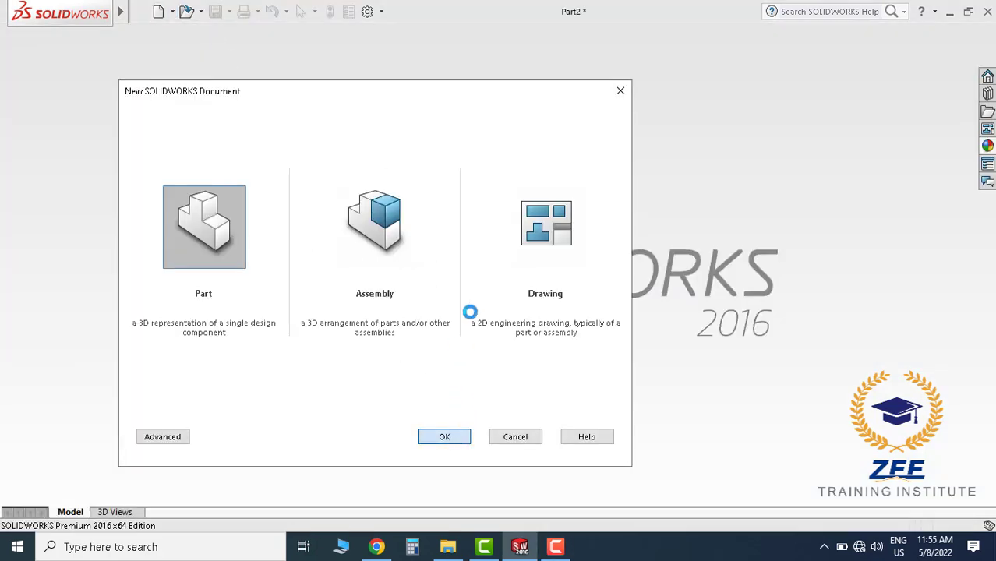
left_click(64, 94)
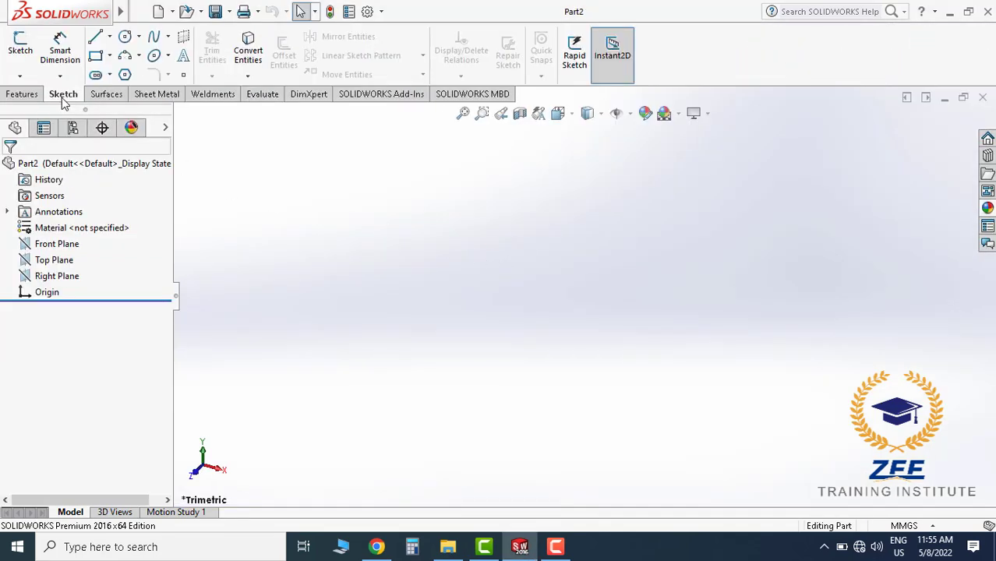
left_click(21, 47)
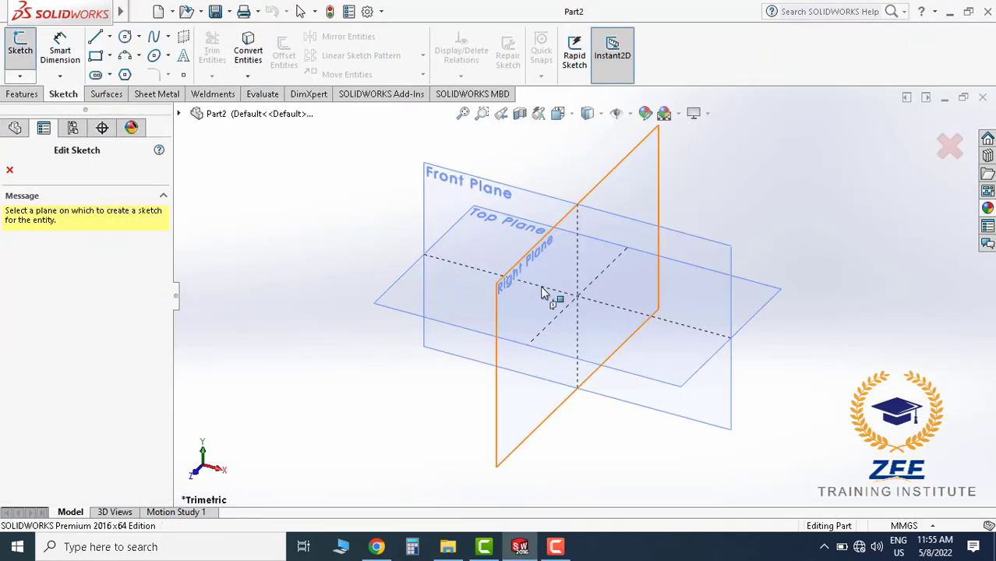
left_click(501, 221)
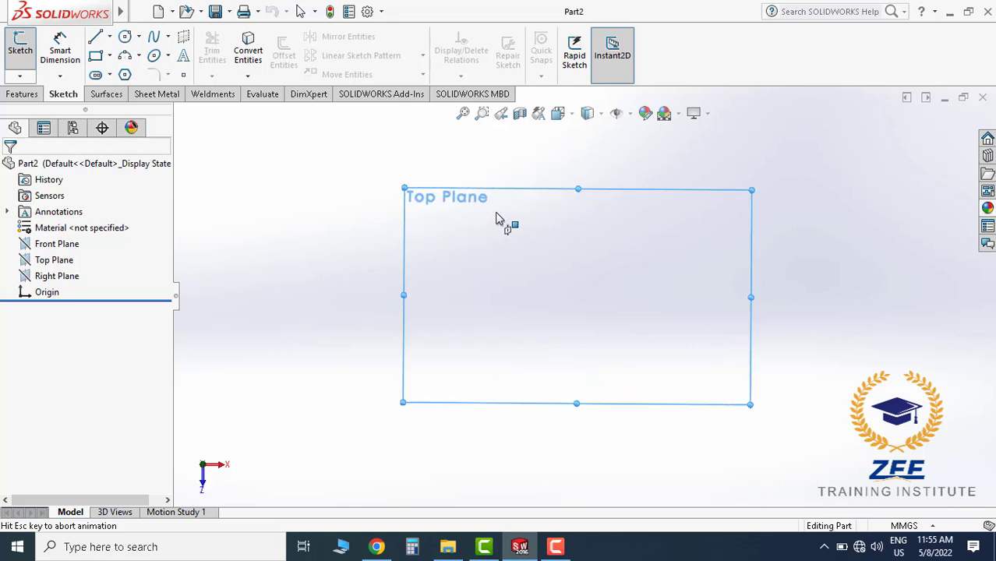
Begin a center rectangle centred on the origin
left_click(110, 56)
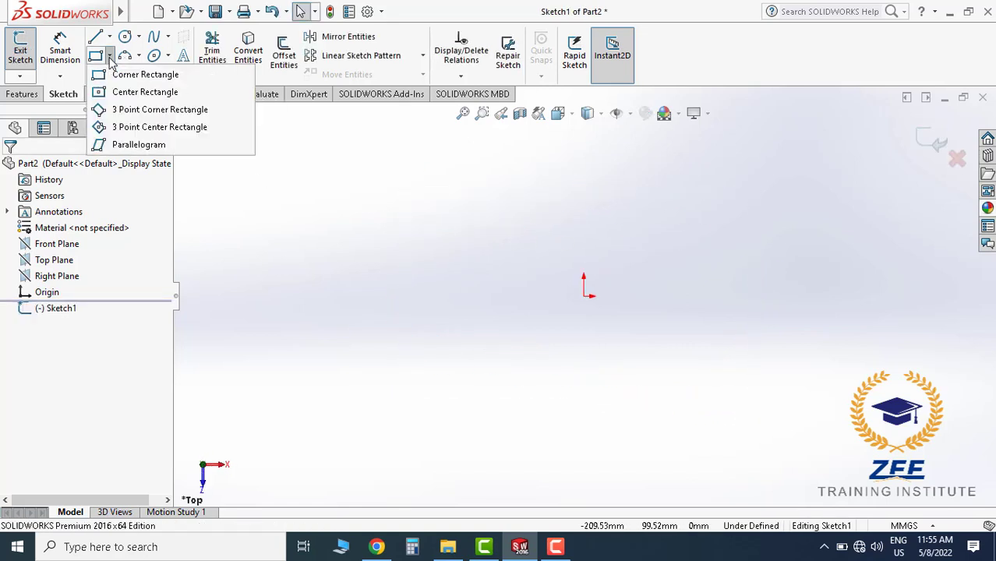
left_click(145, 92)
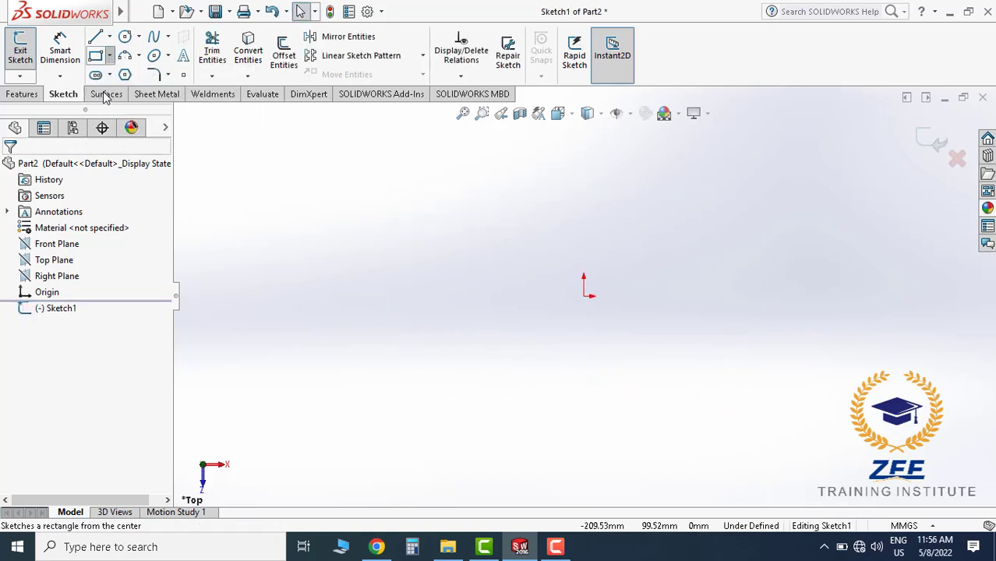
left_click(585, 297)
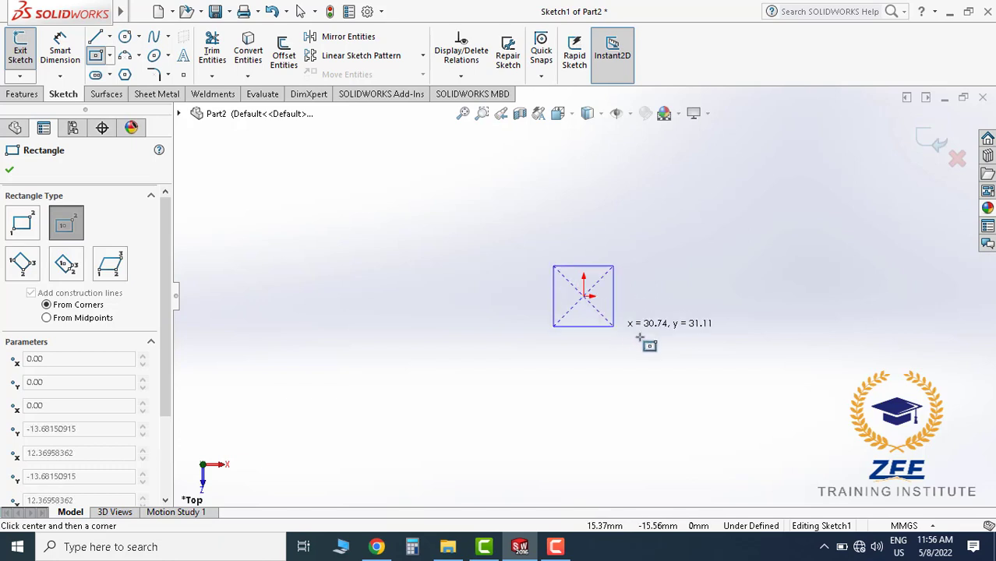
Finish the rectangle and dimension its top edge to 8000 mm, placed above
left_click(863, 385)
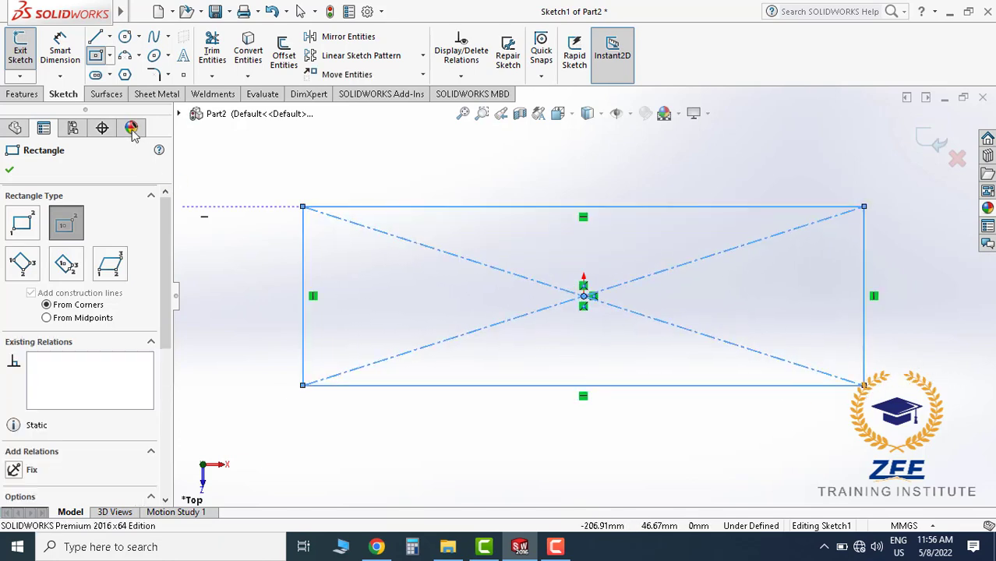
left_click(60, 51)
left_click(516, 207)
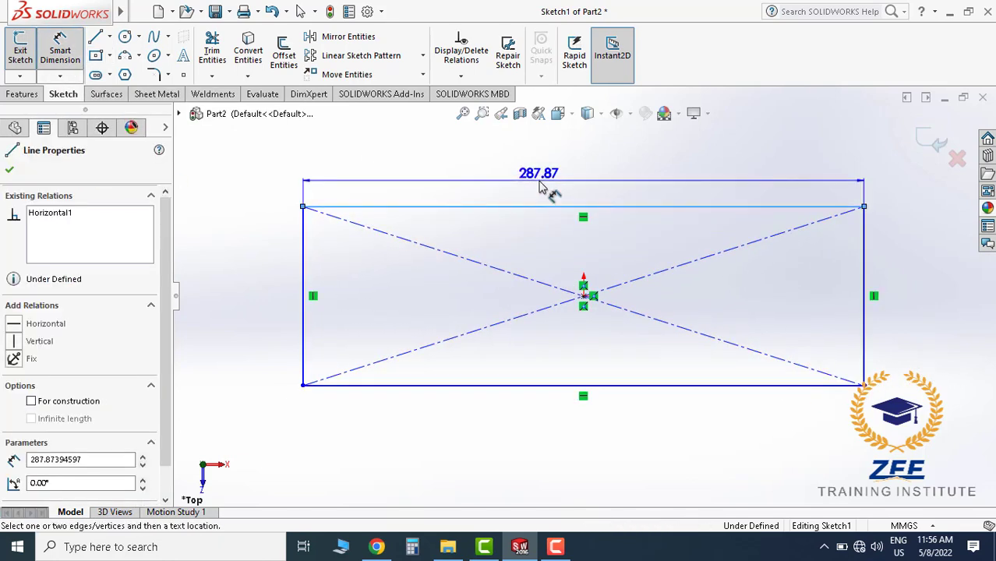
left_click(544, 187)
type("8000")
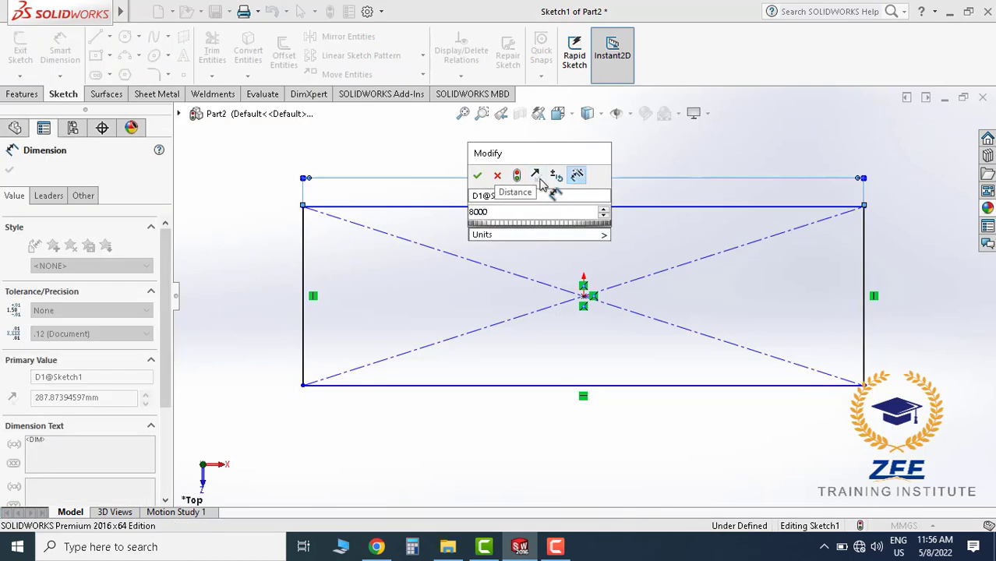
key("Return")
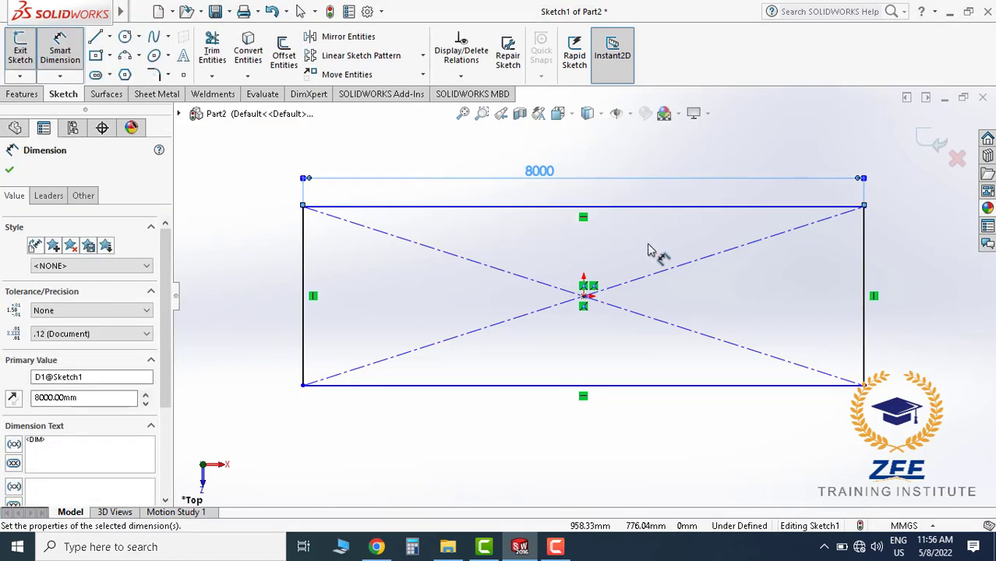
left_click_drag(542, 216, 570, 204)
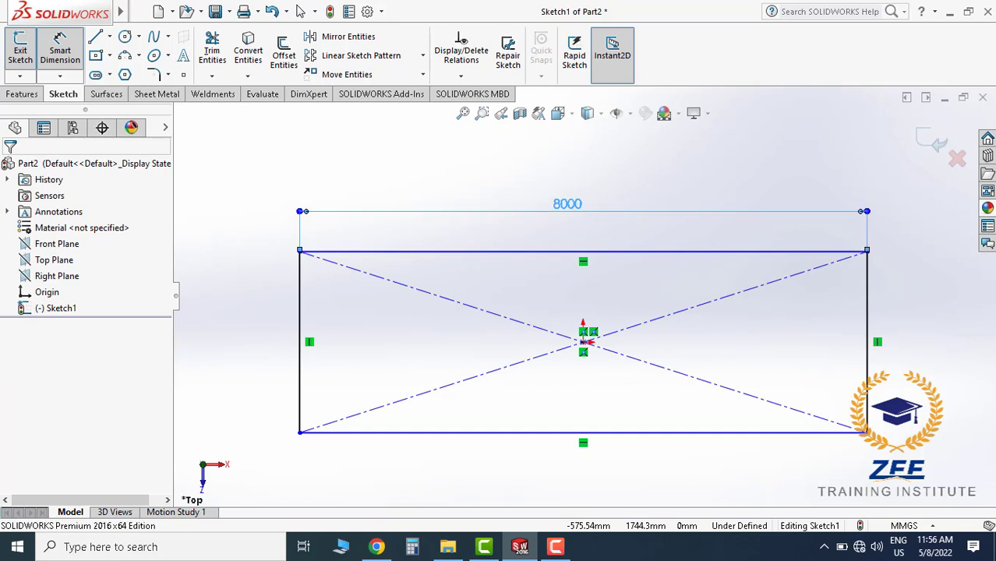
left_click(305, 315)
Dimension the left edge height to 1740 mm, placed left of the rectangle
left_click(302, 326)
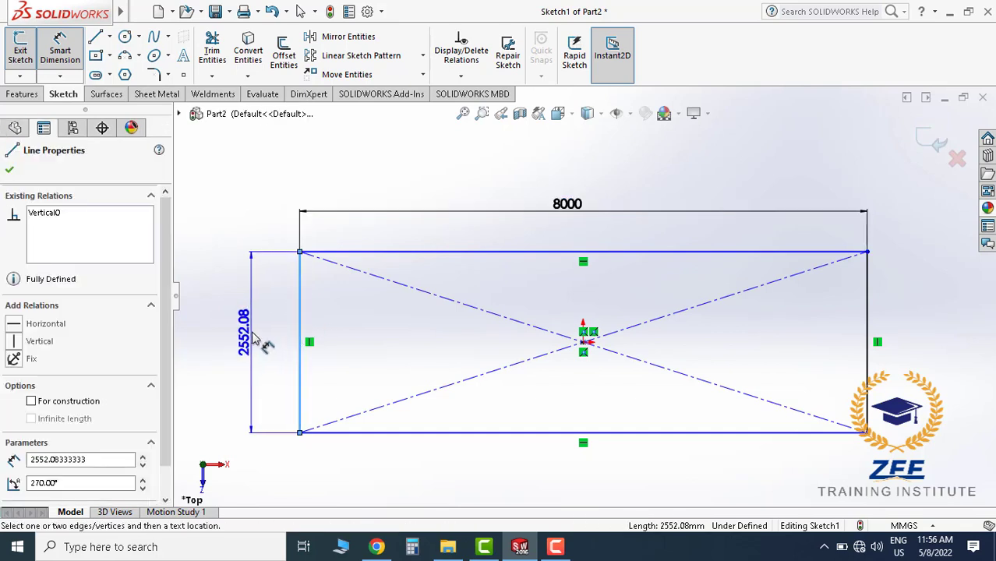
left_click(257, 336)
type("1740")
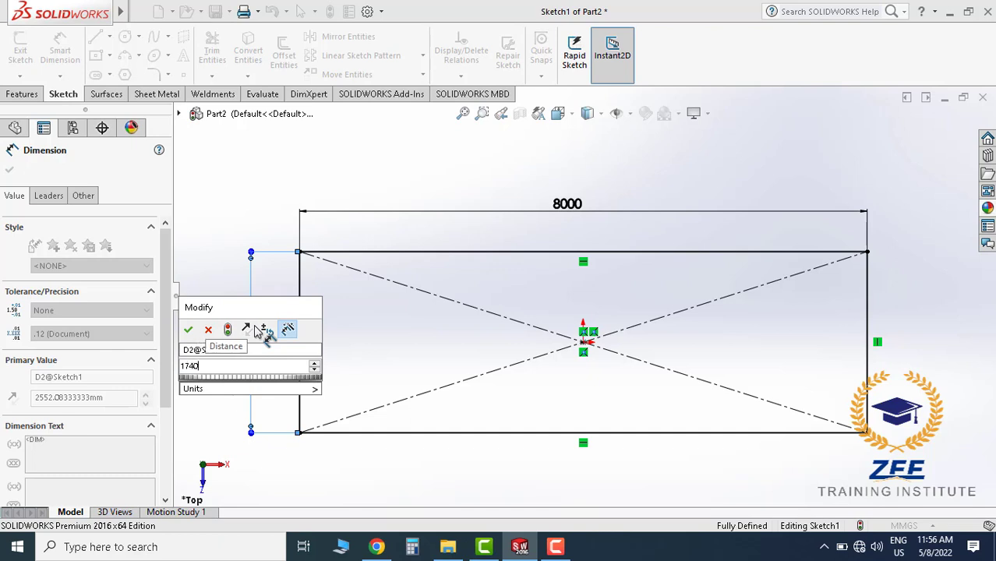
key("Return")
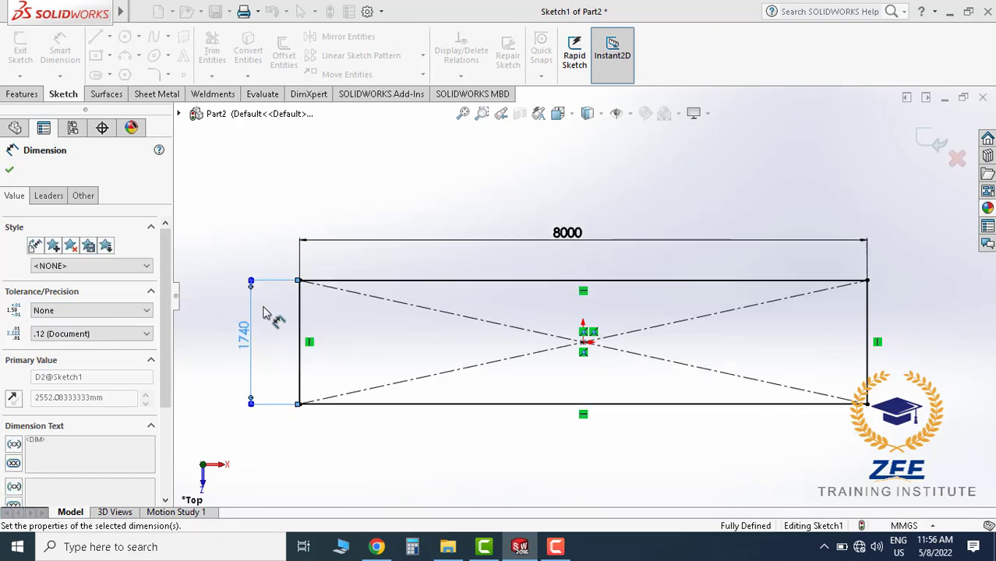
scroll(367, 356, "down", 2)
left_click(266, 322)
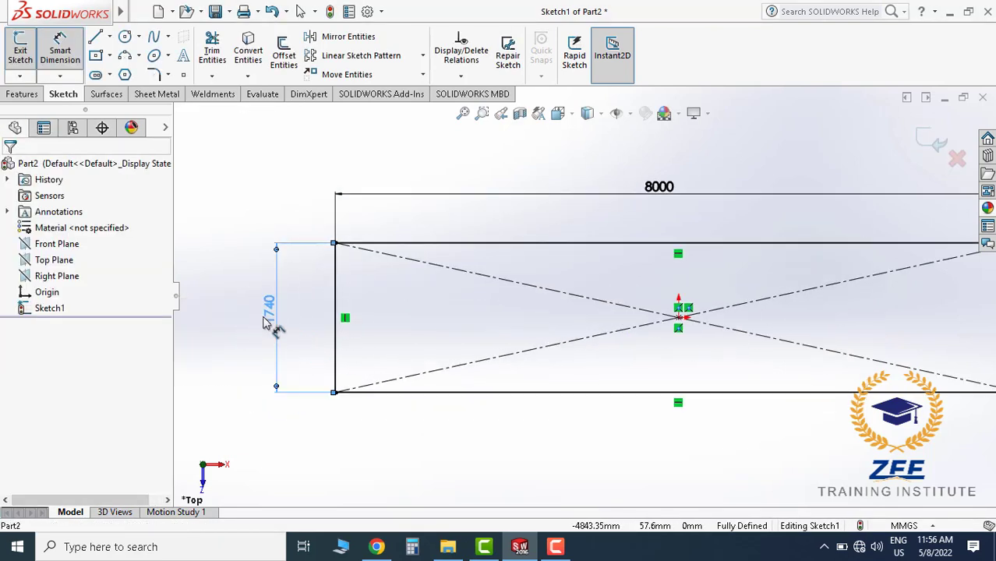
left_click(485, 468)
scroll(600, 436, "up", 2)
key("f")
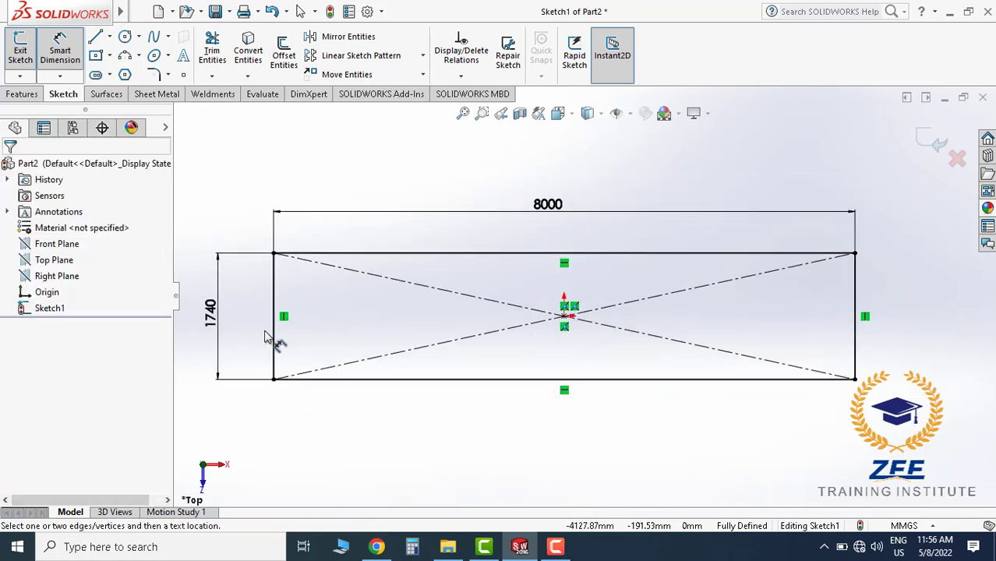
Select both vertical edges of the rectangle to check them, then clear the selection
left_click(274, 346)
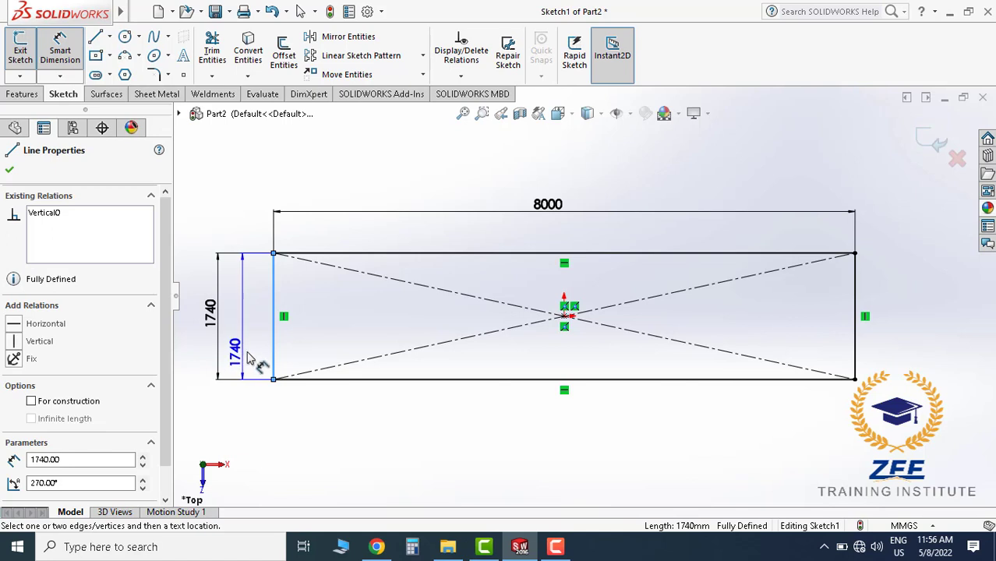
key("Escape")
left_click(278, 352)
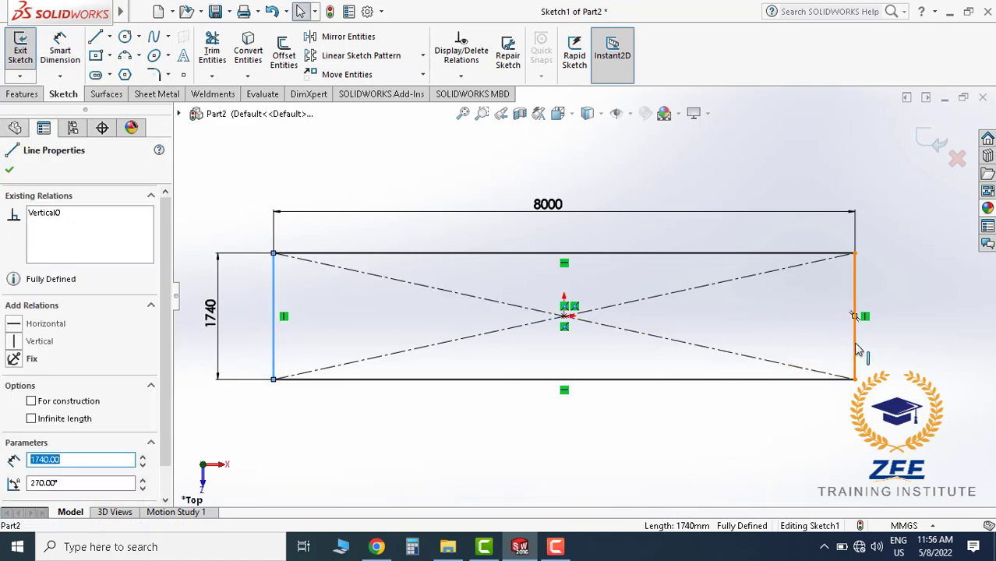
left_click(856, 348)
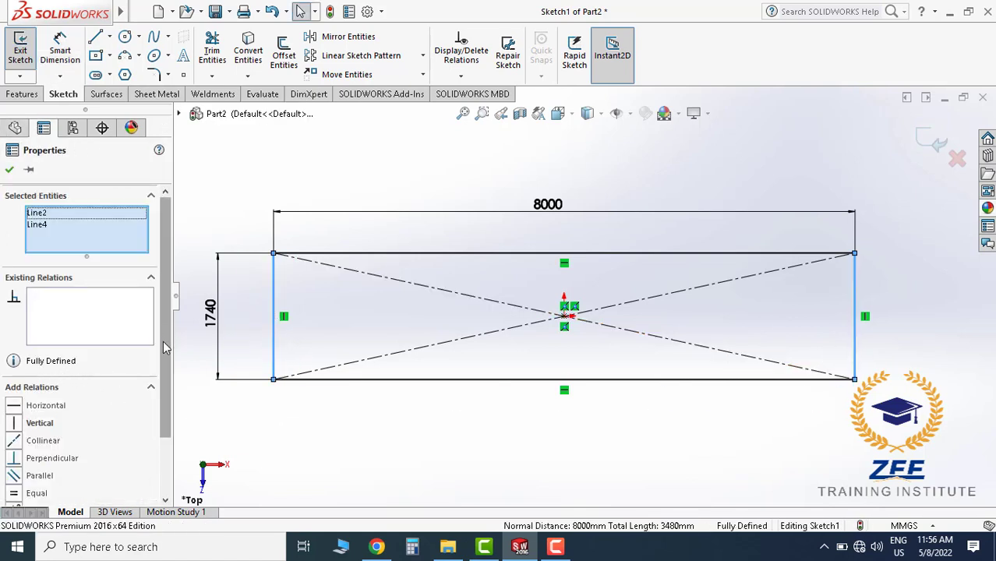
left_click_drag(165, 343, 167, 412)
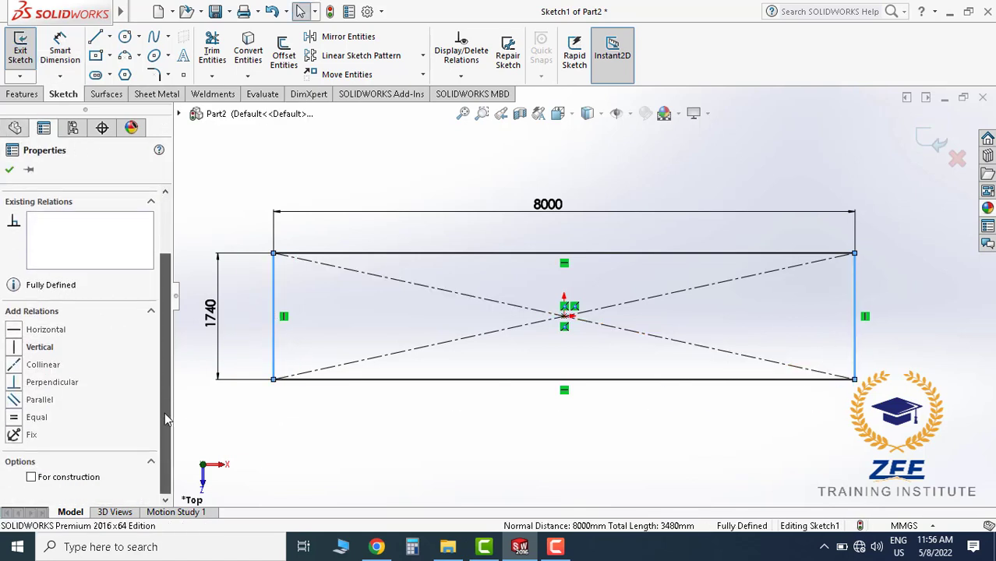
left_click(472, 448)
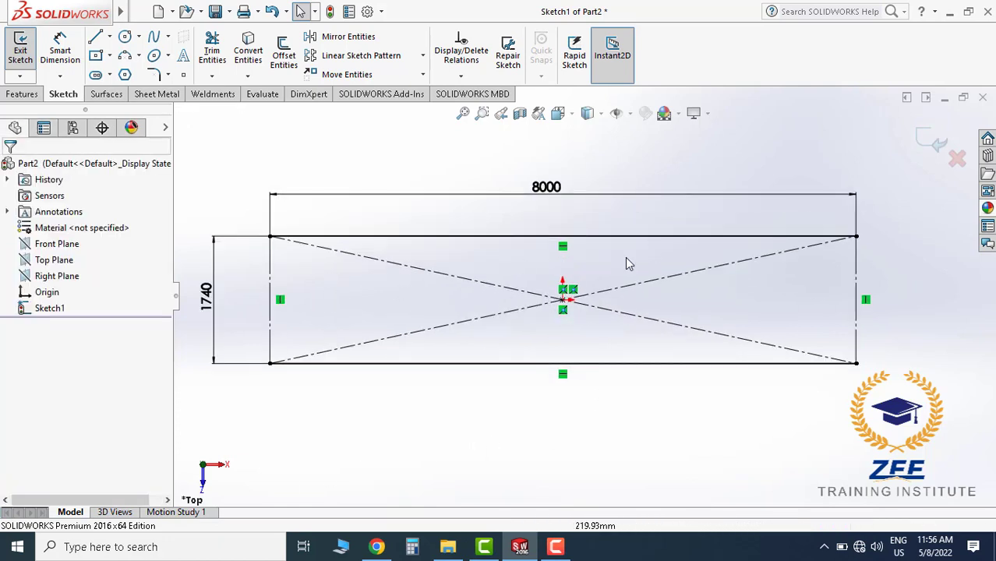
scroll(600, 327, "up", 2)
scroll(600, 327, "down", 2)
scroll(601, 327, "up", 2)
scroll(601, 330, "down", 2)
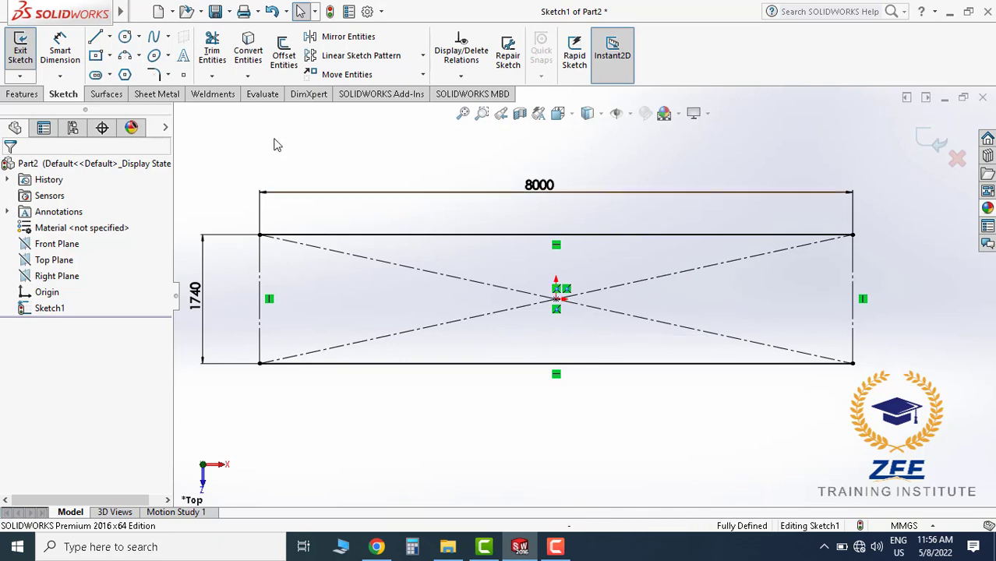
Offset the left edge 580 mm inward and move its dimension below the rectangle
left_click(290, 58)
left_click(264, 270)
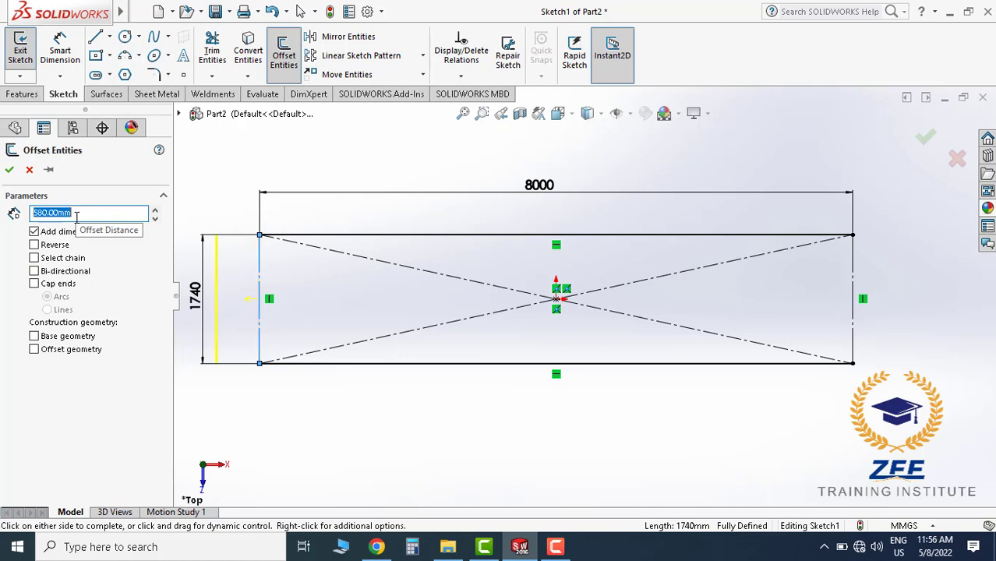
scroll(329, 306, "down", 2)
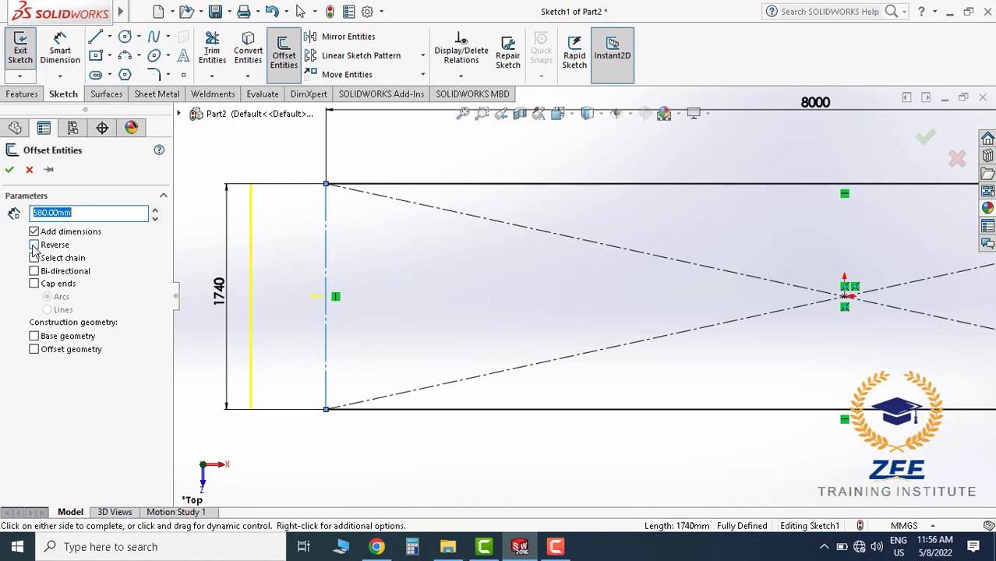
scroll(597, 281, "up", 2)
scroll(596, 281, "up", 1)
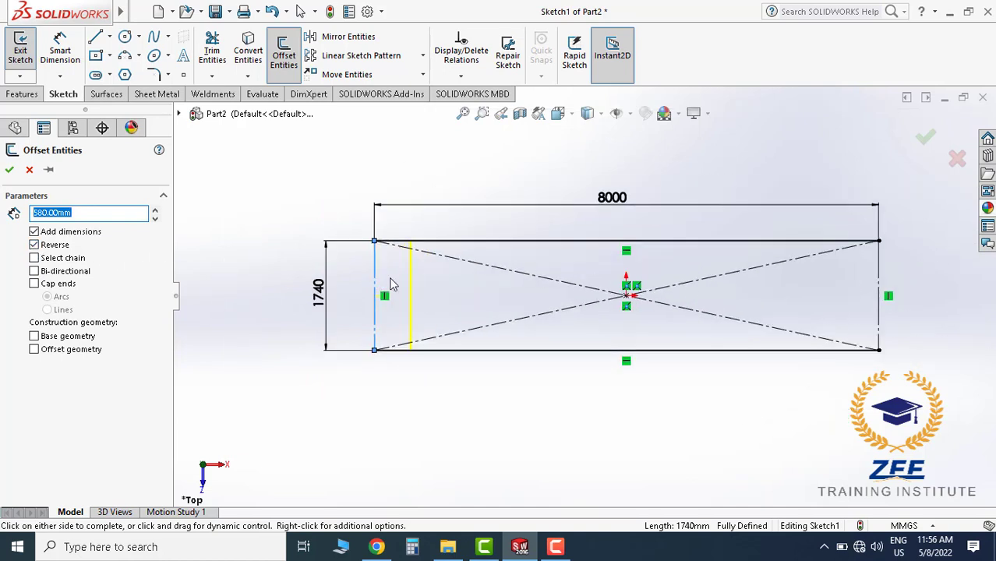
scroll(429, 273, "down", 1)
left_click(11, 170)
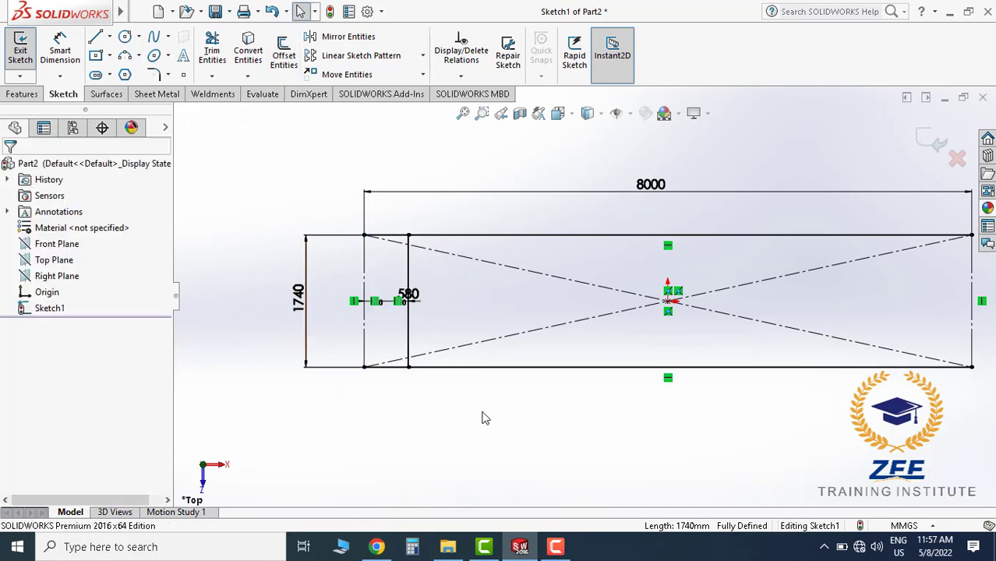
scroll(558, 389, "up", 1)
scroll(359, 281, "down", 1)
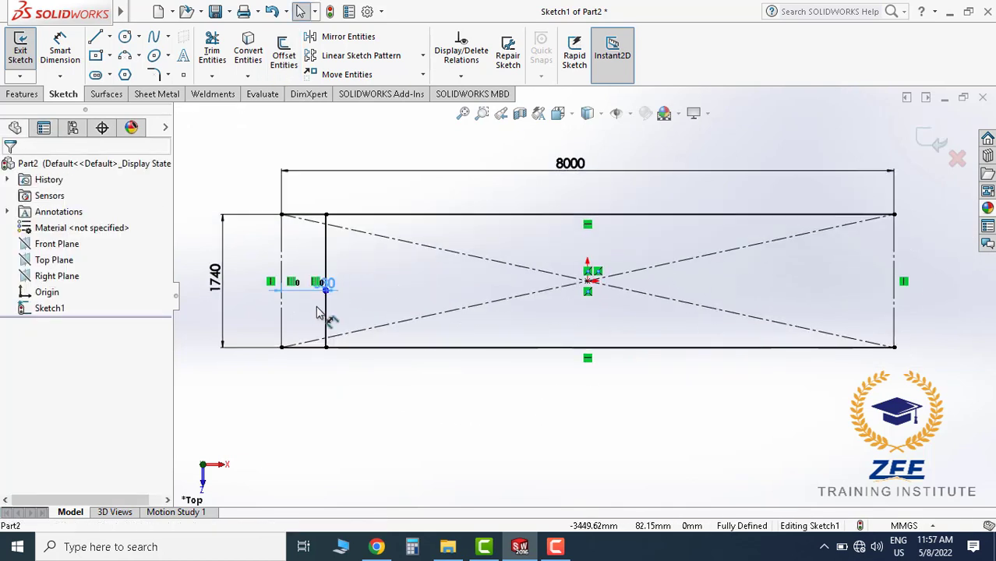
left_click_drag(326, 275, 307, 379)
left_click(431, 306)
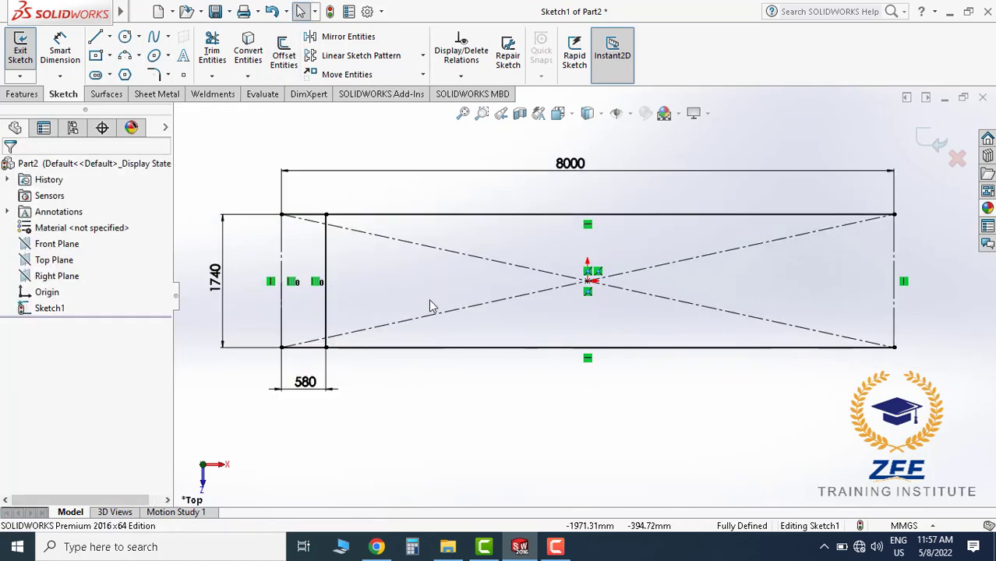
Offset the 580 mm line a further 700 mm to the right
left_click(284, 54)
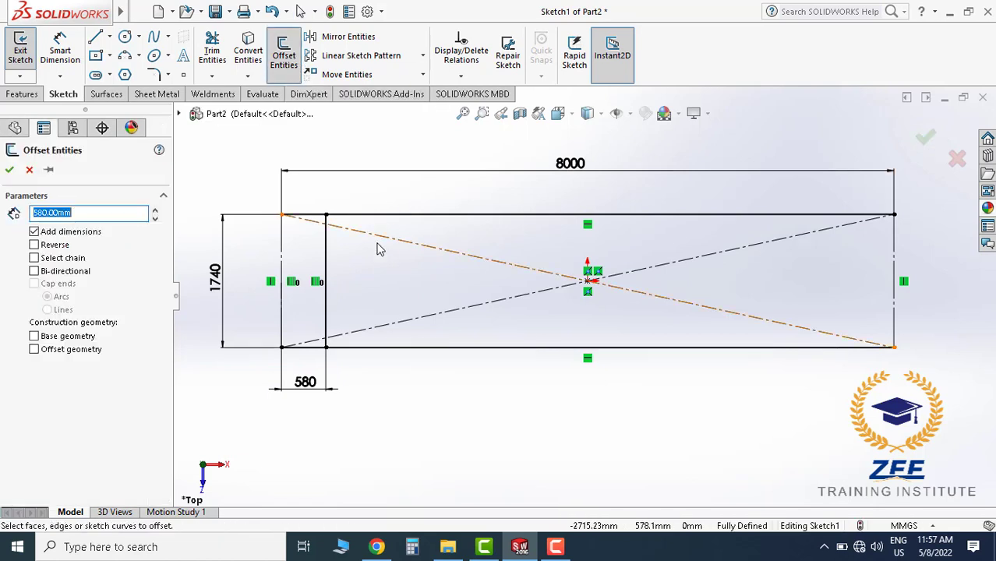
left_click(330, 254)
type("700")
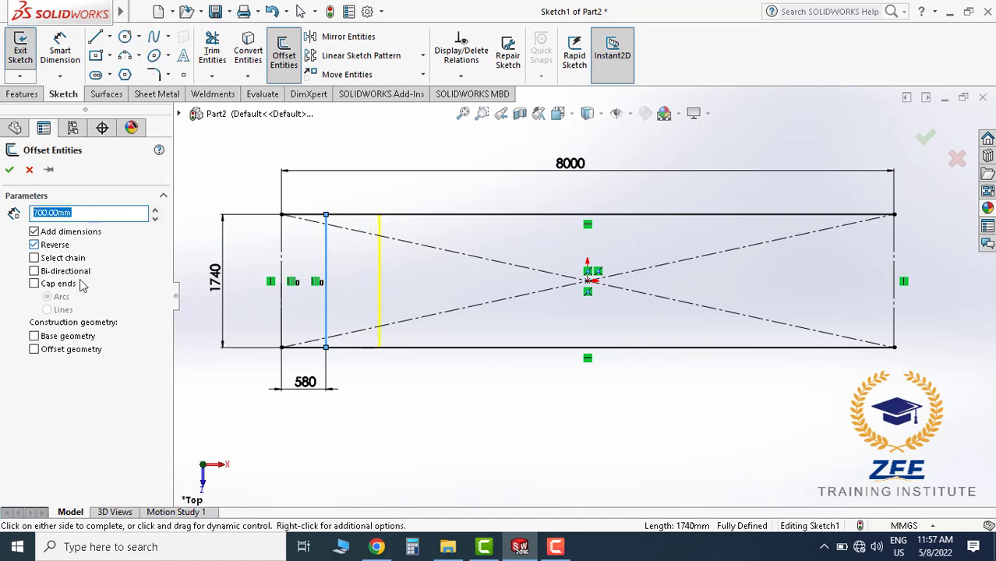
left_click(10, 170)
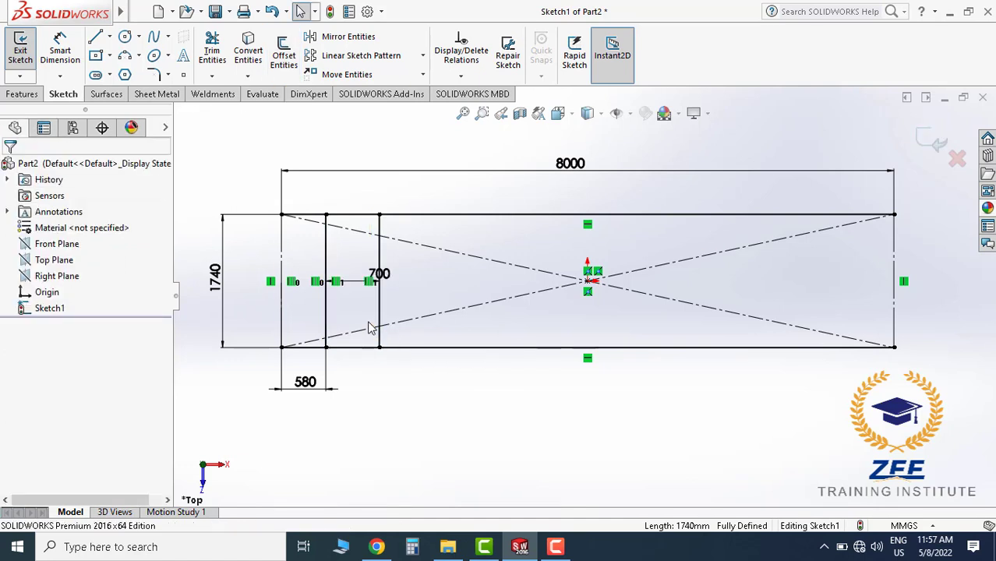
scroll(371, 328, "down", 2)
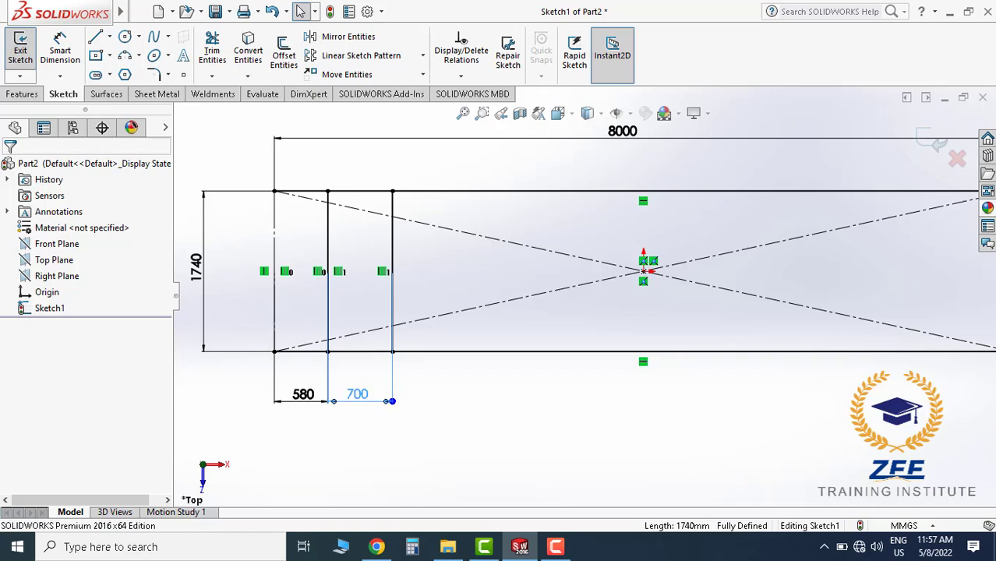
left_click(476, 411)
Add two cross-member lines at 1112.50 mm spacing, dimensions moved below the frame
left_click(284, 55)
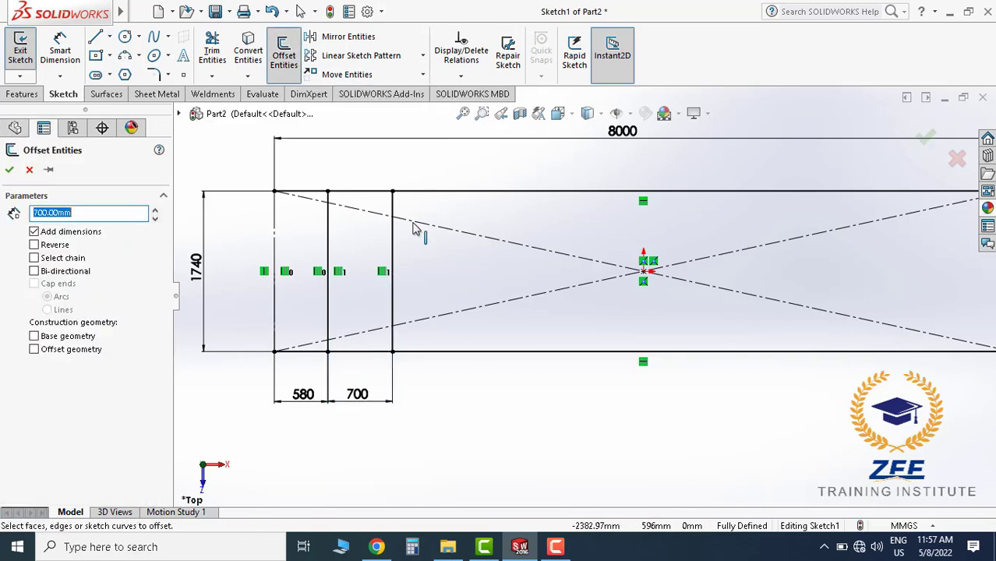
left_click(396, 248)
type("1112.5")
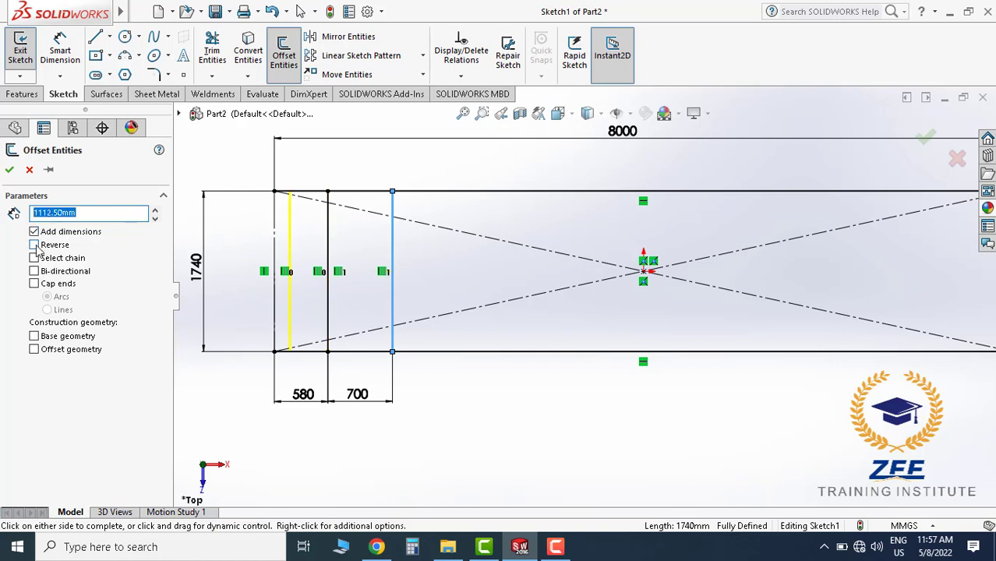
left_click(622, 307)
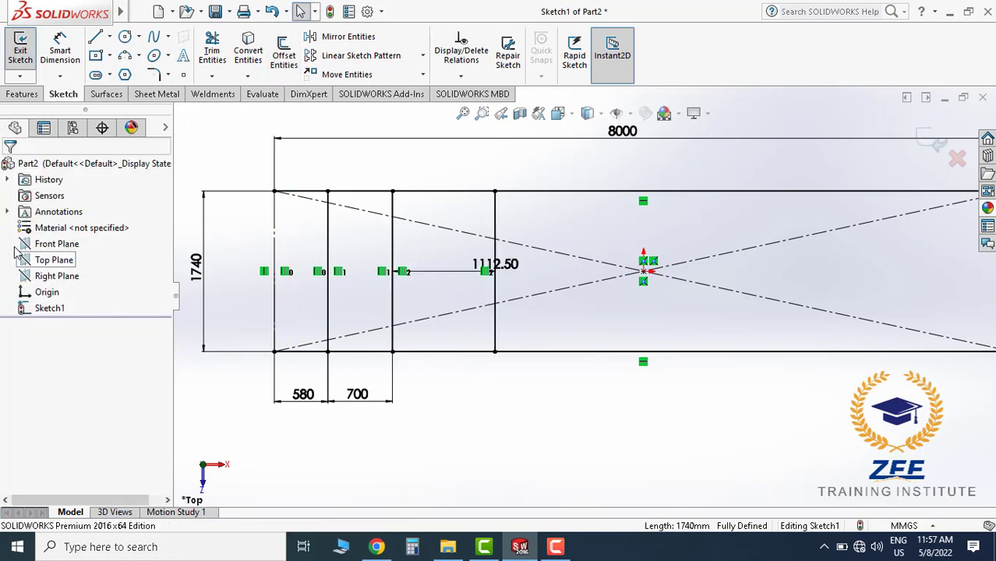
left_click_drag(512, 268, 443, 399)
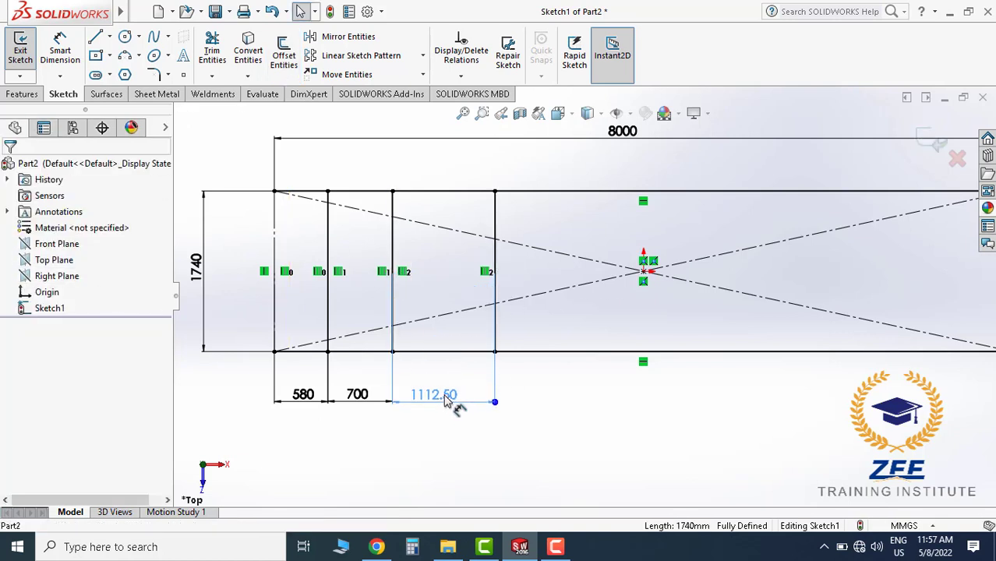
scroll(412, 218, "up", 2)
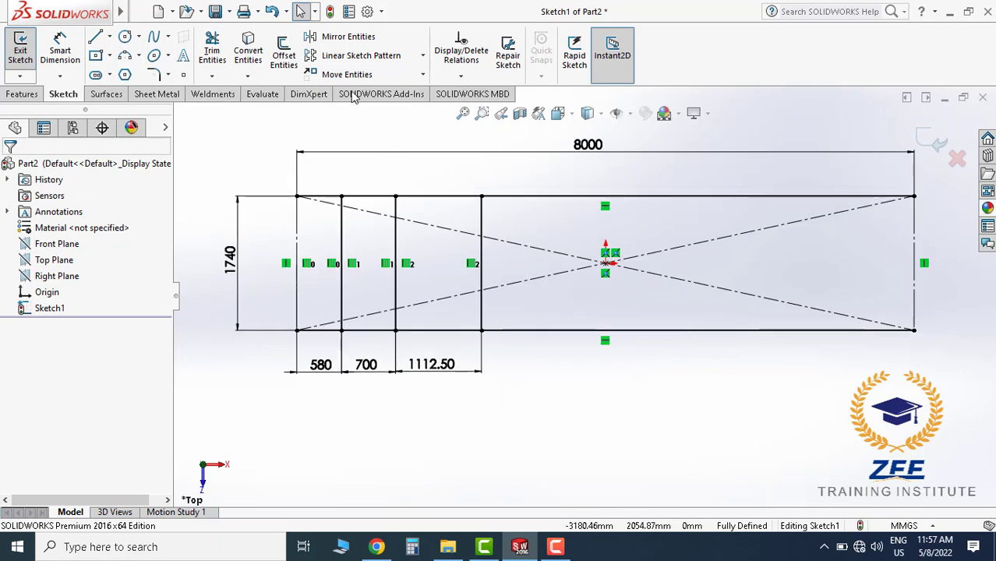
left_click(284, 55)
scroll(518, 234, "down", 1)
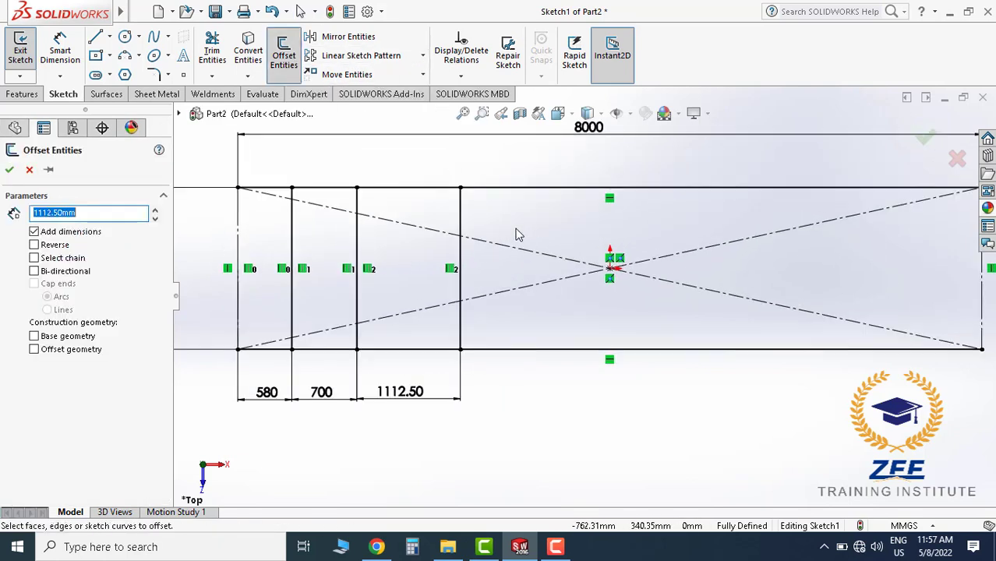
left_click(461, 217)
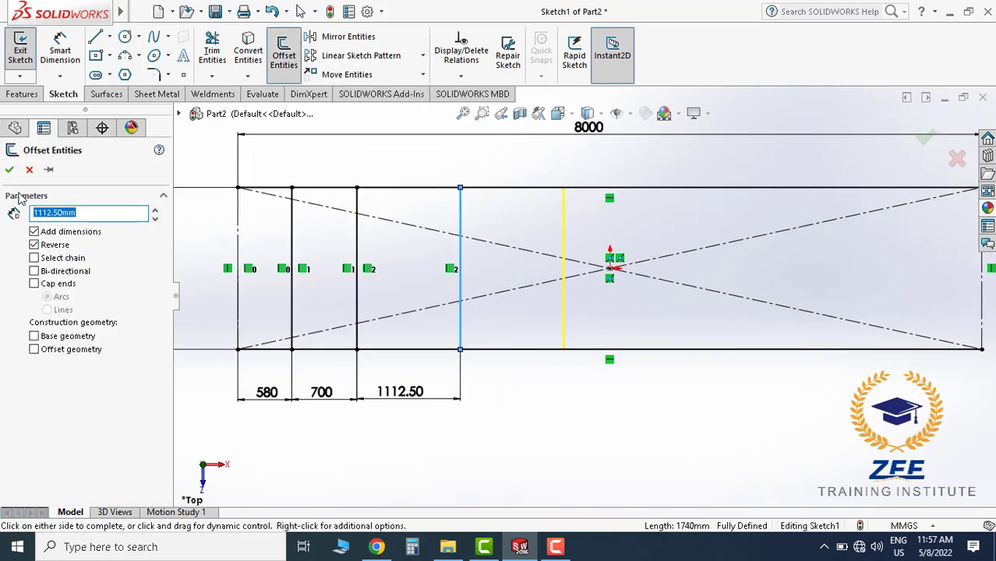
left_click(9, 170)
left_click_drag(577, 265, 505, 397)
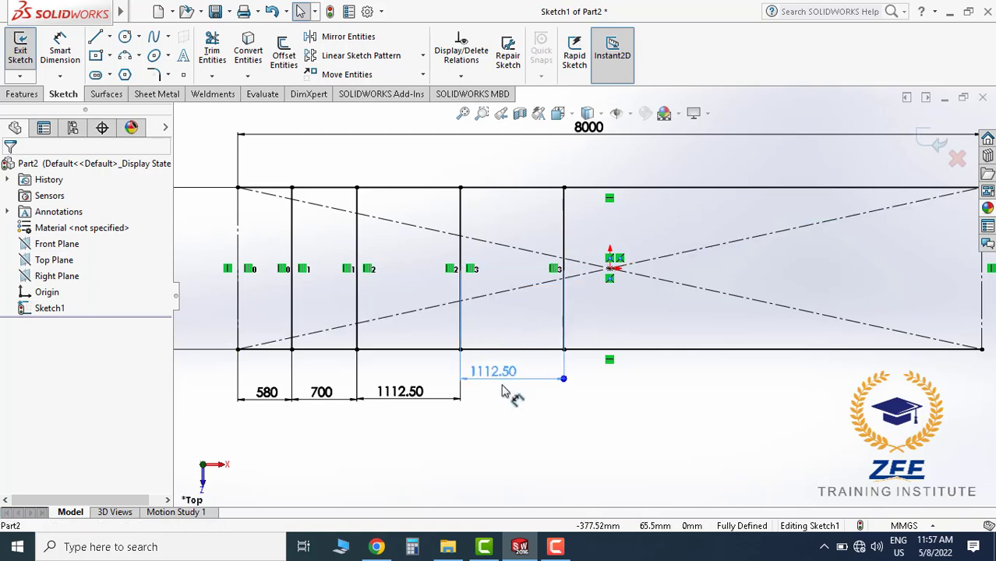
left_click(661, 412)
scroll(763, 311, "up", 2)
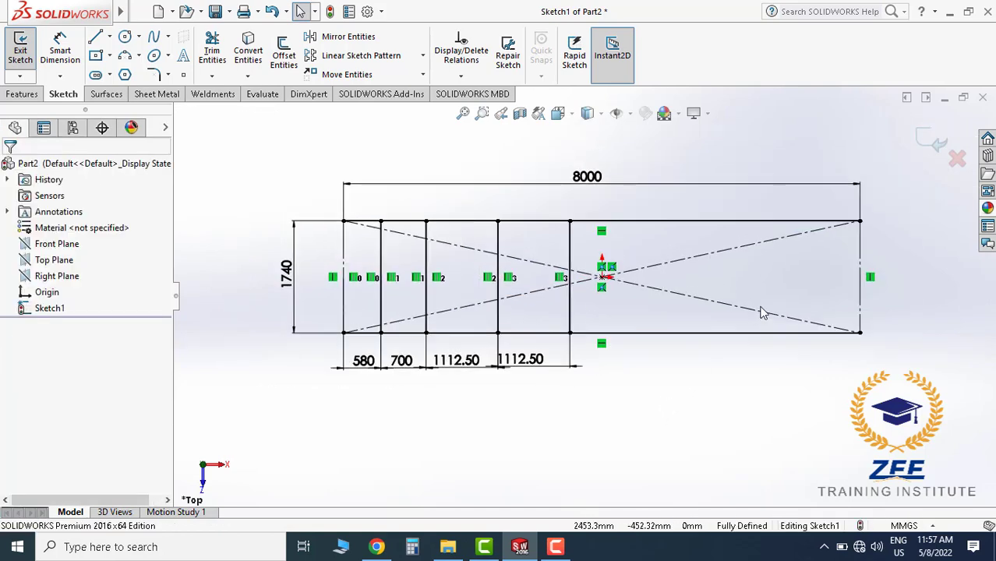
scroll(763, 311, "down", 1)
Add two more 1112.50 mm offset lines, dragging their dimensions below the frame
left_click(295, 64)
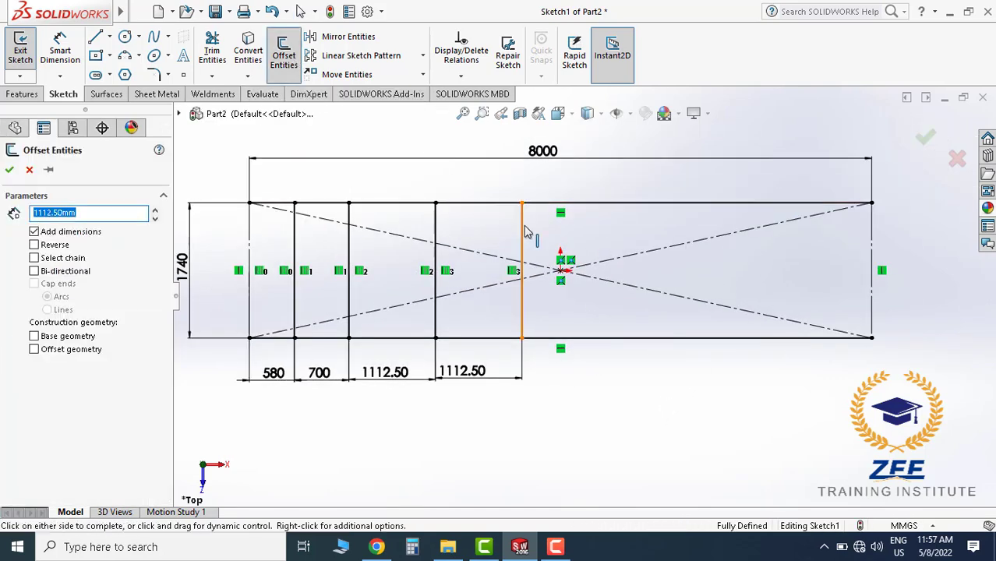
left_click(10, 171)
left_click_drag(601, 301, 572, 372)
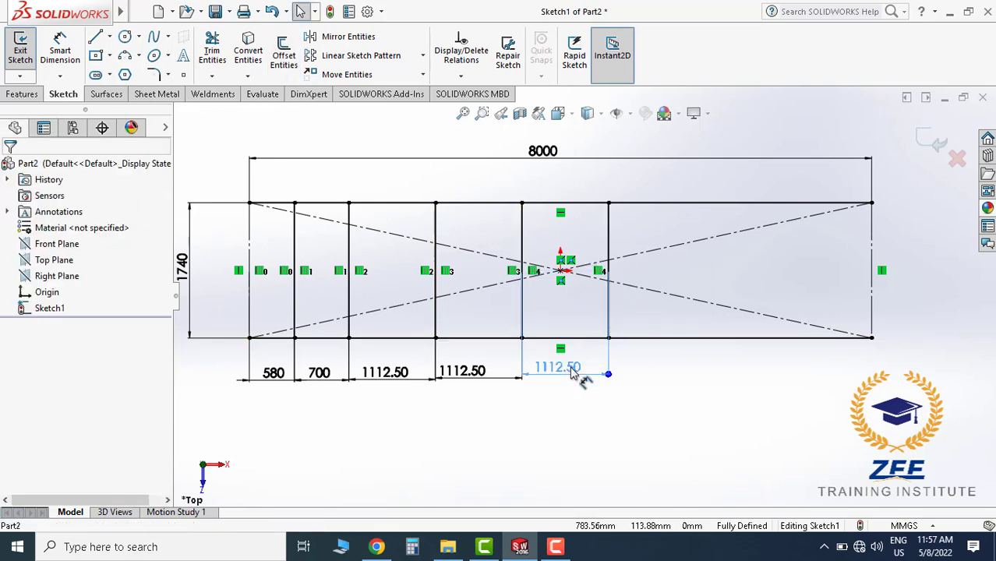
left_click(284, 55)
left_click(609, 241)
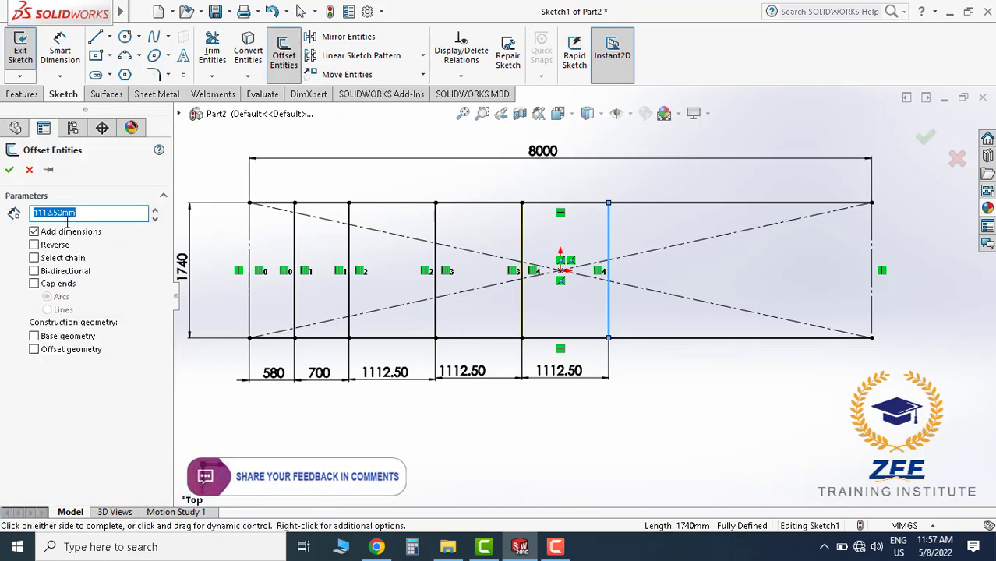
left_click(9, 169)
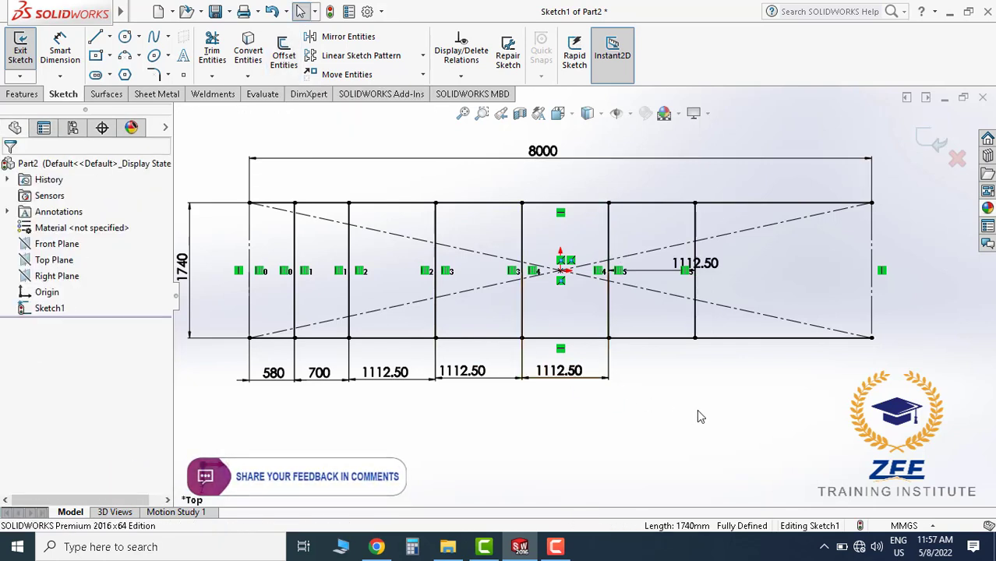
left_click_drag(705, 265, 660, 385)
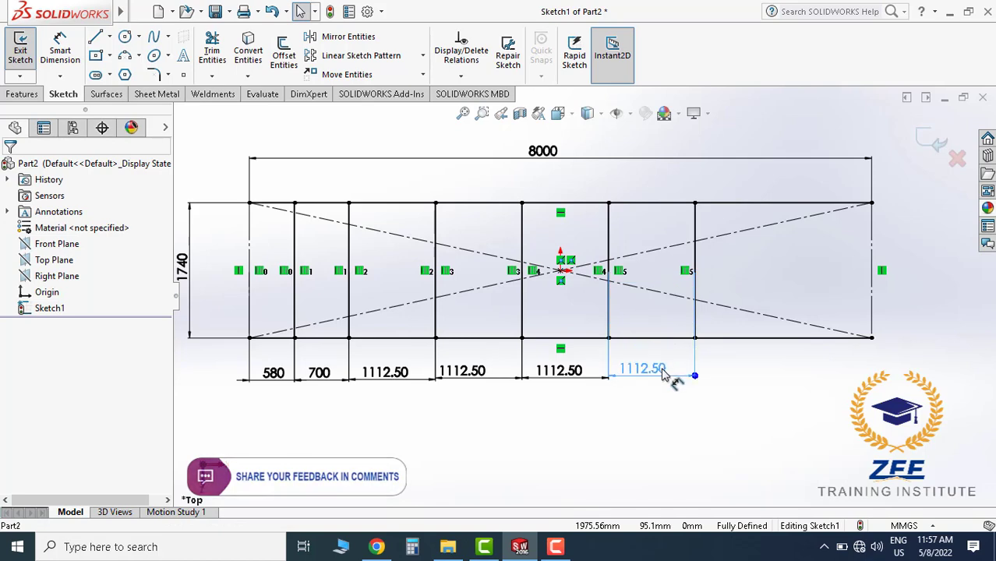
Offset the last cross-member line by 1045 mm and move its dimension below
scroll(787, 306, "down", 2)
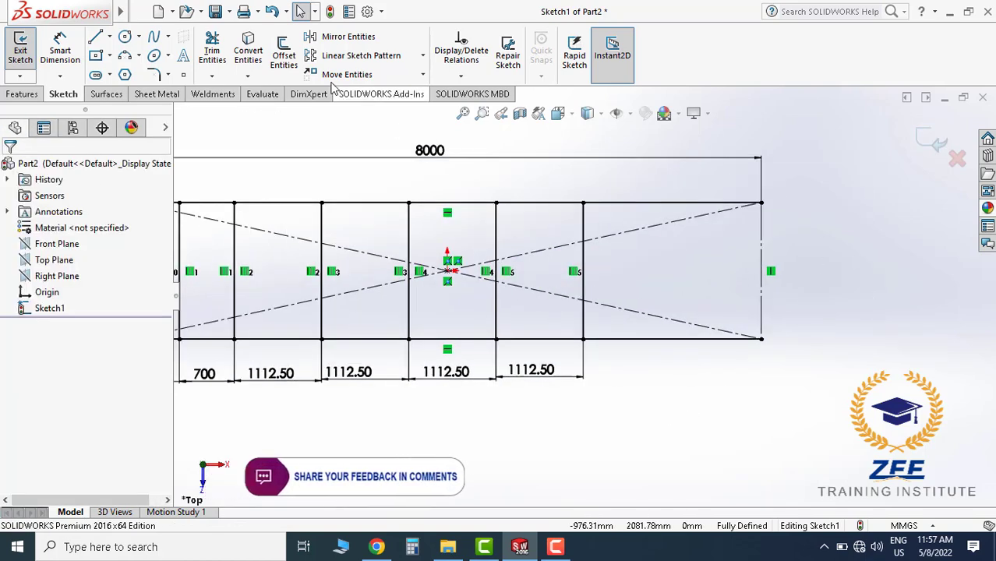
left_click(284, 55)
left_click(583, 265)
type("1045")
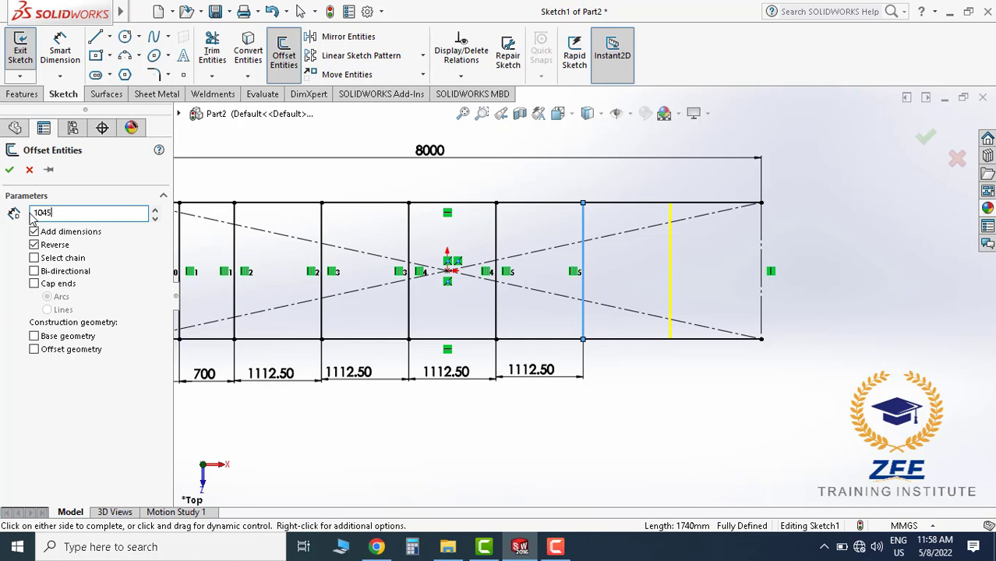
left_click(10, 170)
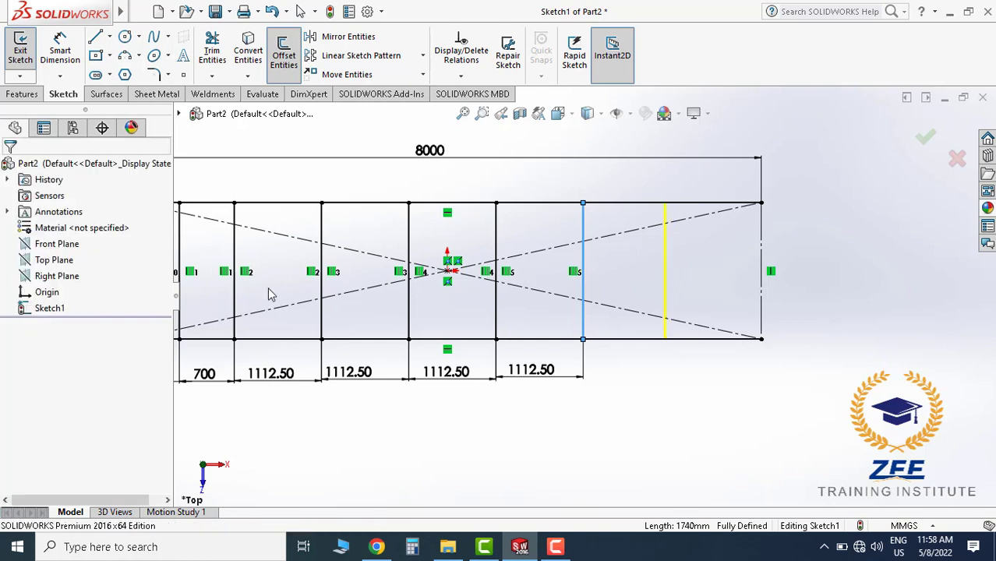
left_click_drag(679, 269, 630, 368)
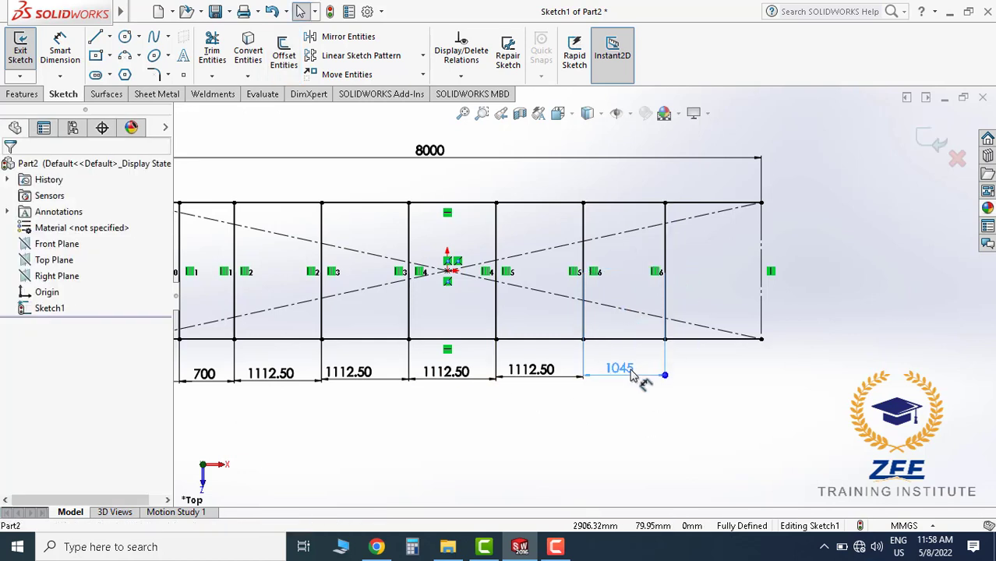
left_click(730, 401)
Try a 1225 mm dimension to the end line, then cancel it as redundant
scroll(761, 335, "down", 1)
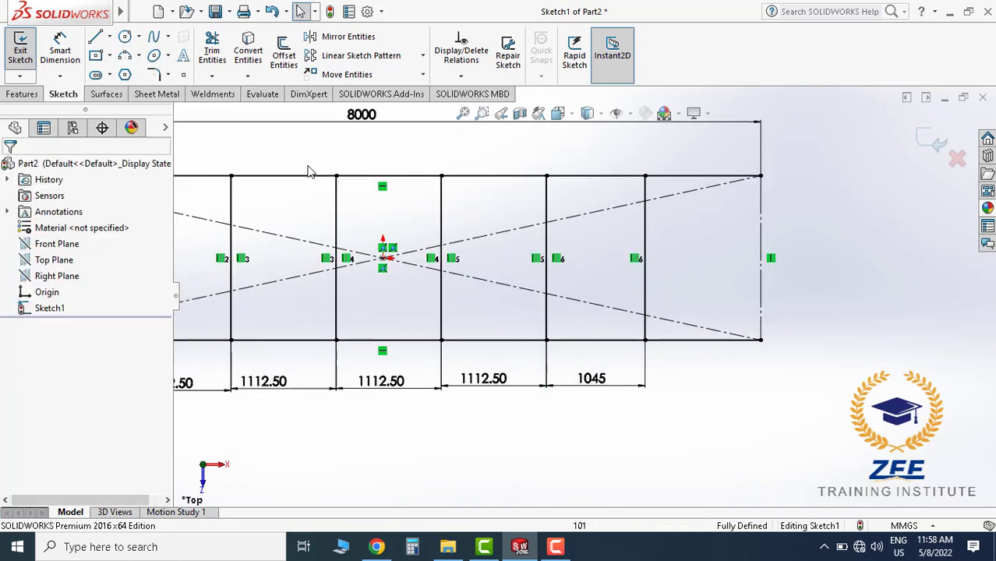
left_click(63, 47)
left_click(645, 251)
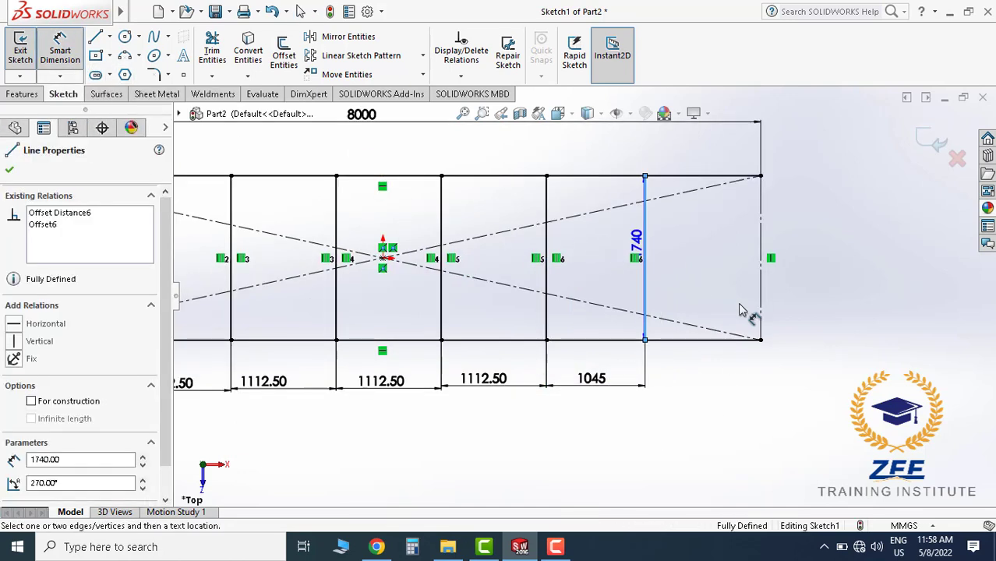
left_click(761, 318)
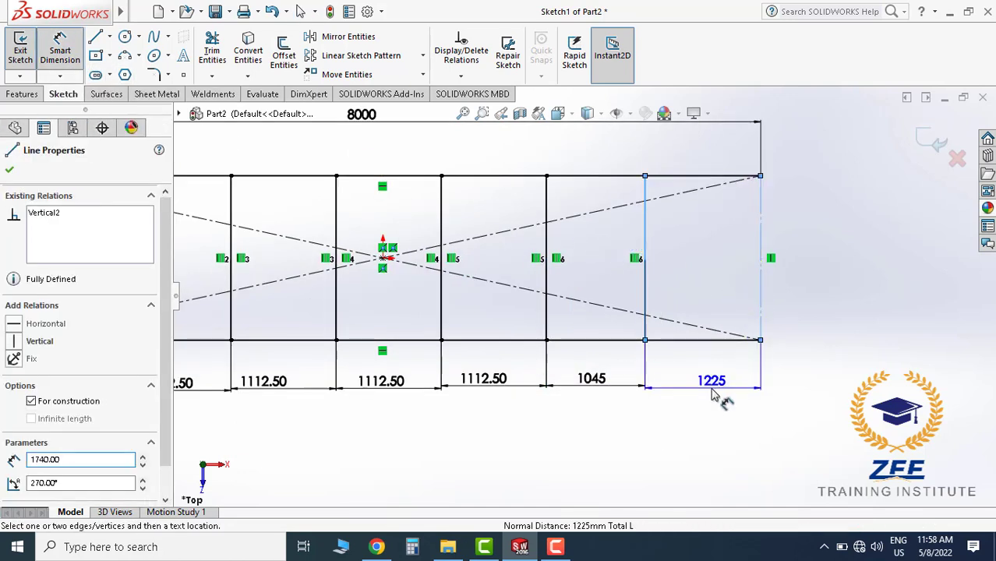
left_click(712, 412)
key("Escape")
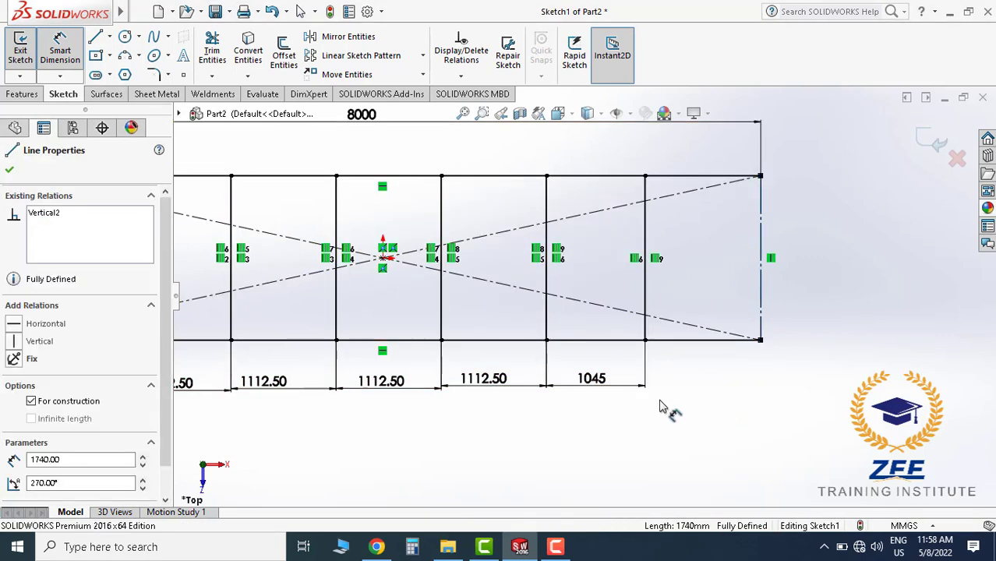
scroll(623, 411, "up", 2)
scroll(597, 412, "up", 2)
scroll(604, 374, "up", 1)
scroll(604, 373, "up", 1)
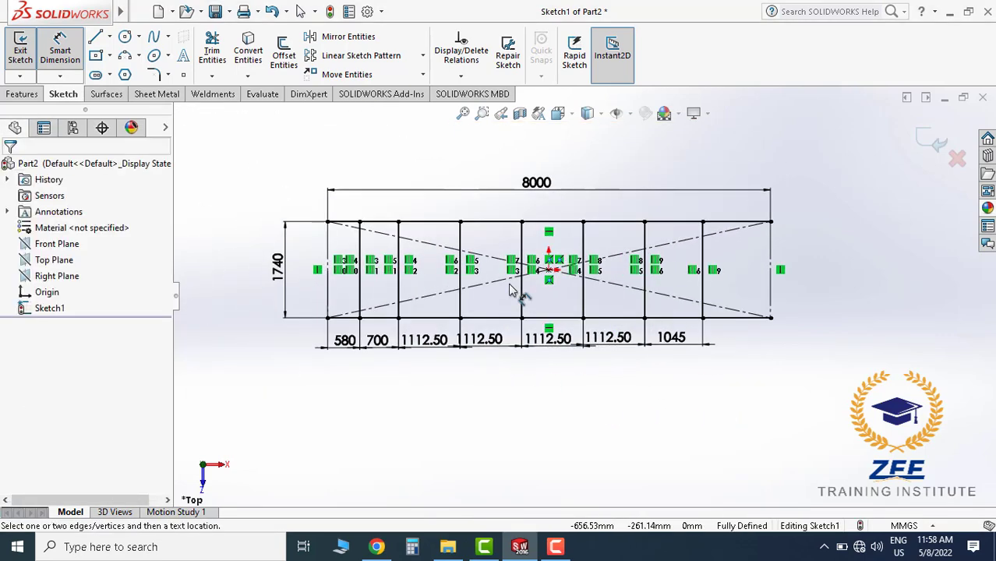
scroll(509, 283, "down", 1)
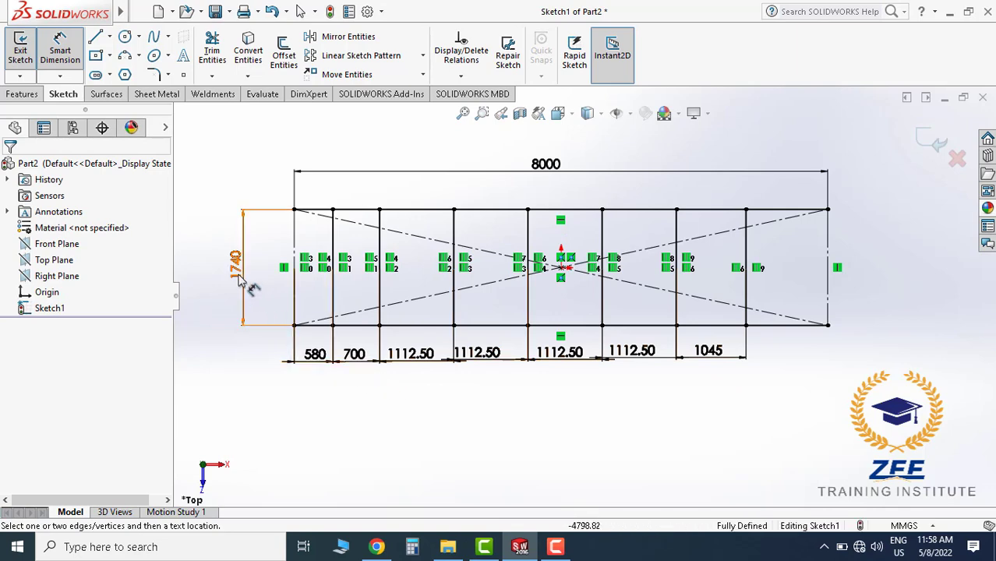
Exit Sketch1 and view the frame layout in isometric orientation
left_click(923, 138)
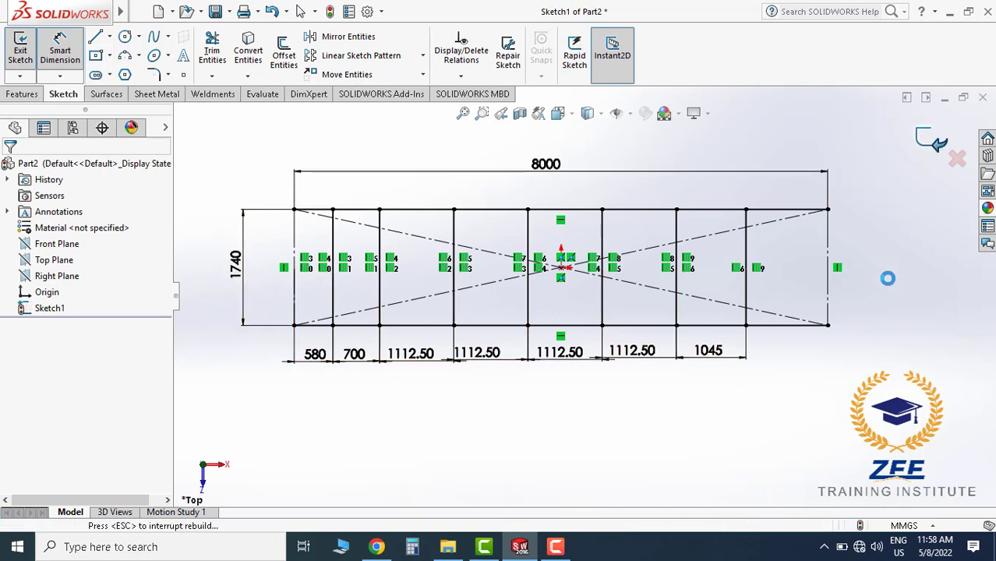
mouse_move(707, 396)
middle_mouse_down()
mouse_move(676, 216)
mouse_move(705, 184)
middle_mouse_up()
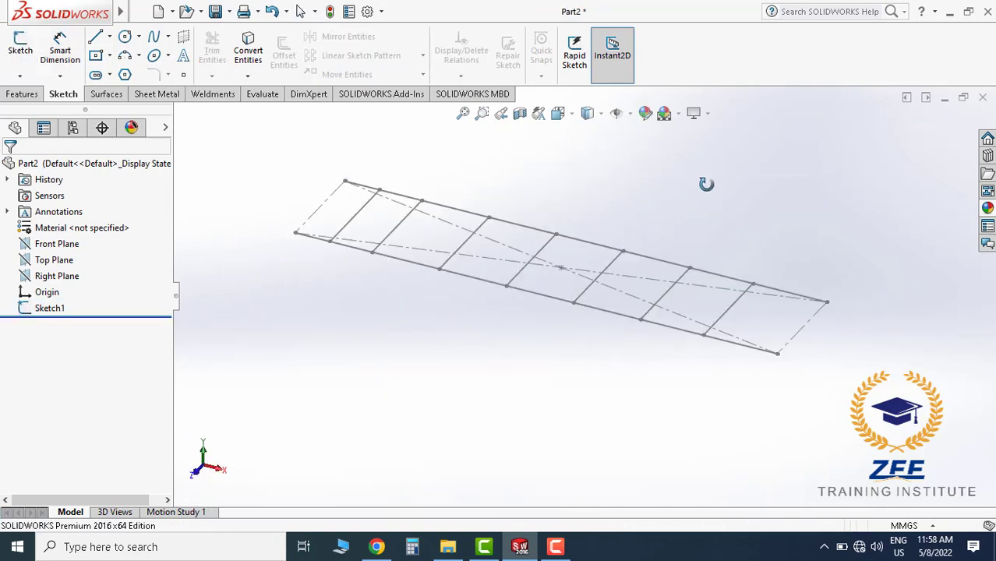
left_click(558, 113)
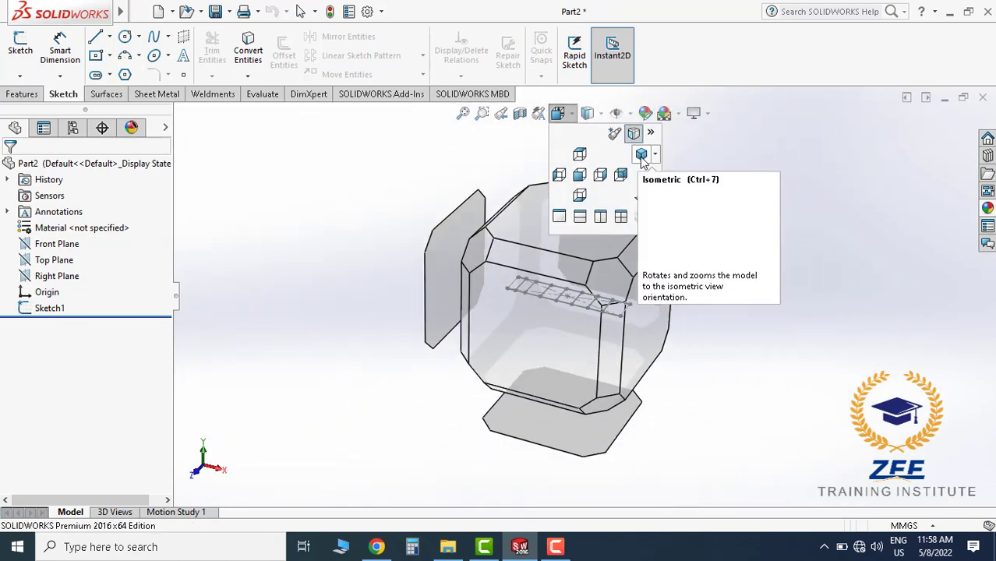
left_click(640, 153)
scroll(574, 279, "down", 3)
scroll(576, 287, "down", 1)
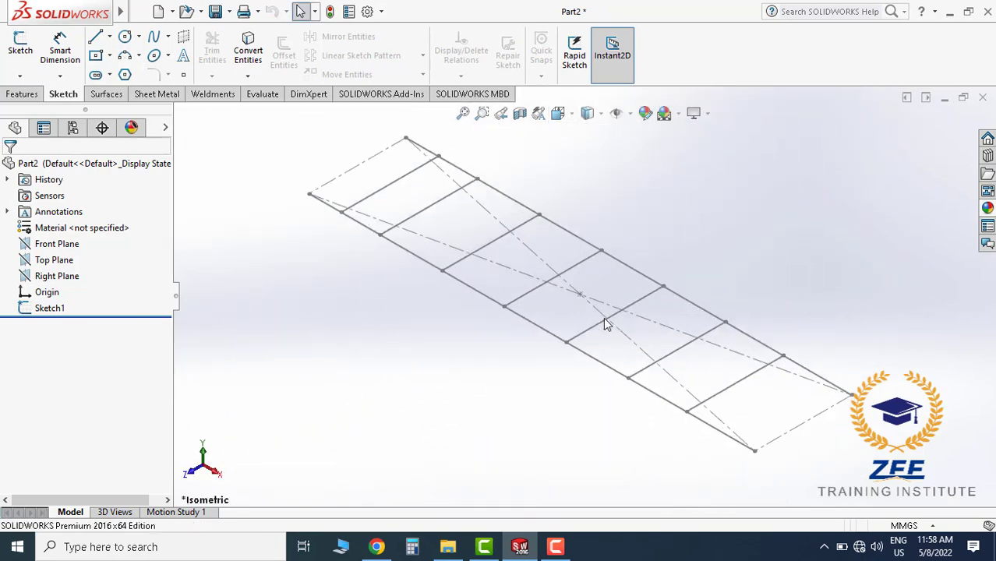
Start a Weldments structural member with a DIN HE Beam profile in size HE260A
left_click(219, 100)
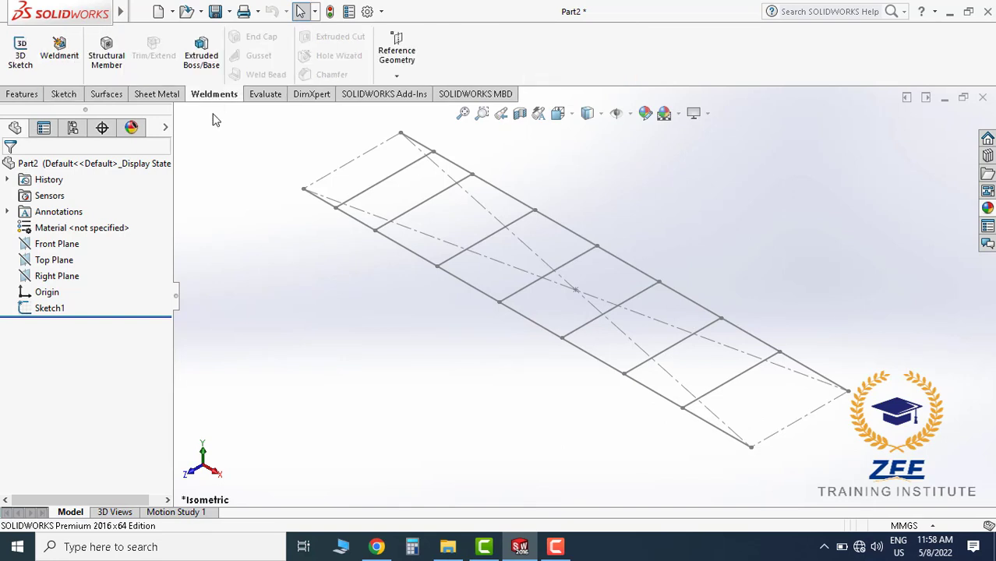
left_click(106, 52)
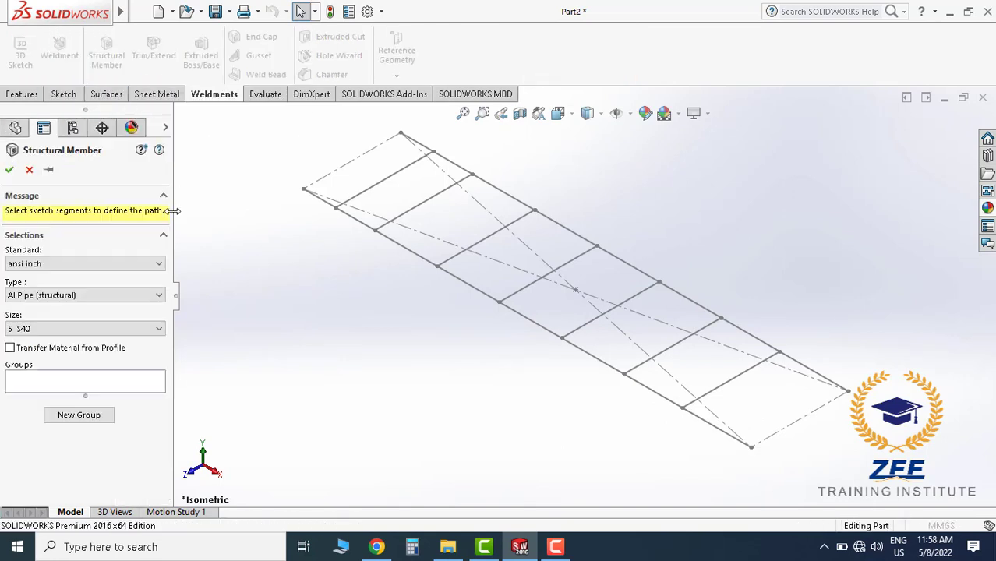
left_click(59, 265)
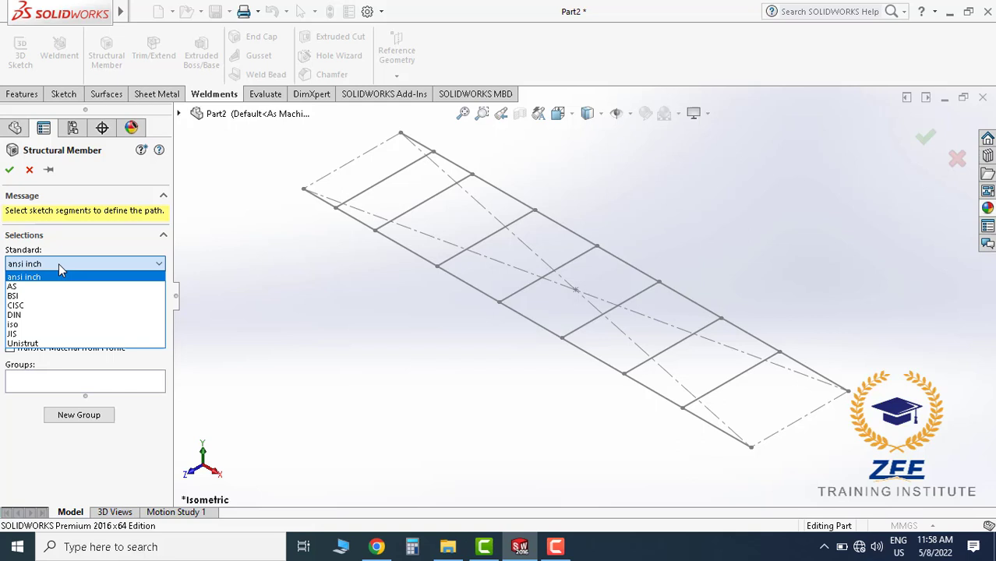
left_click(30, 316)
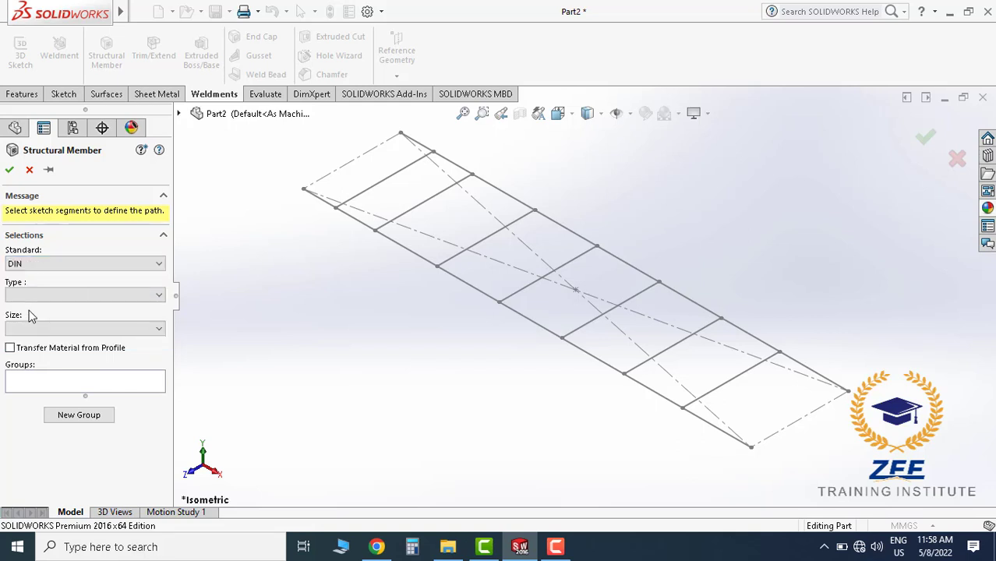
left_click(49, 295)
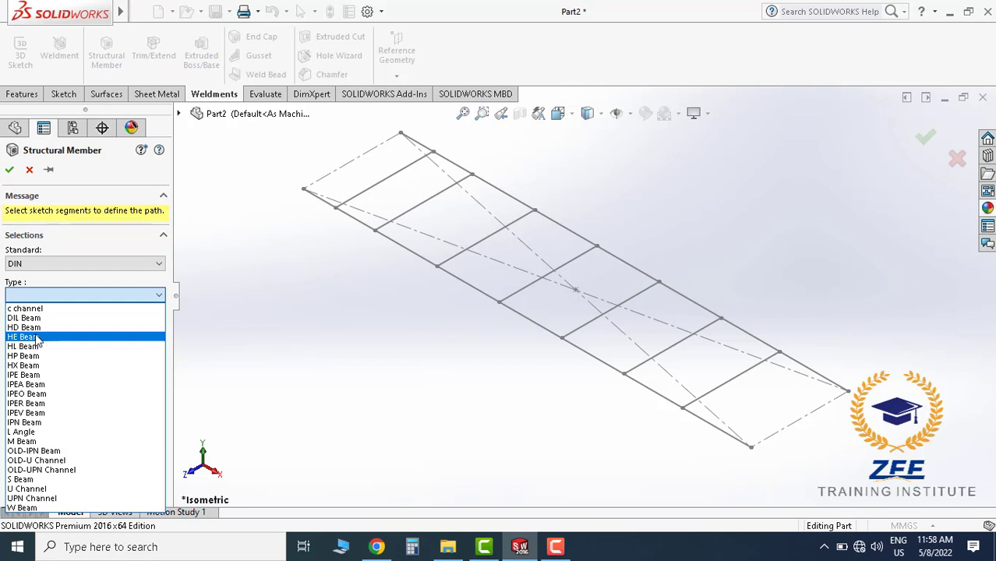
left_click(37, 337)
left_click(43, 331)
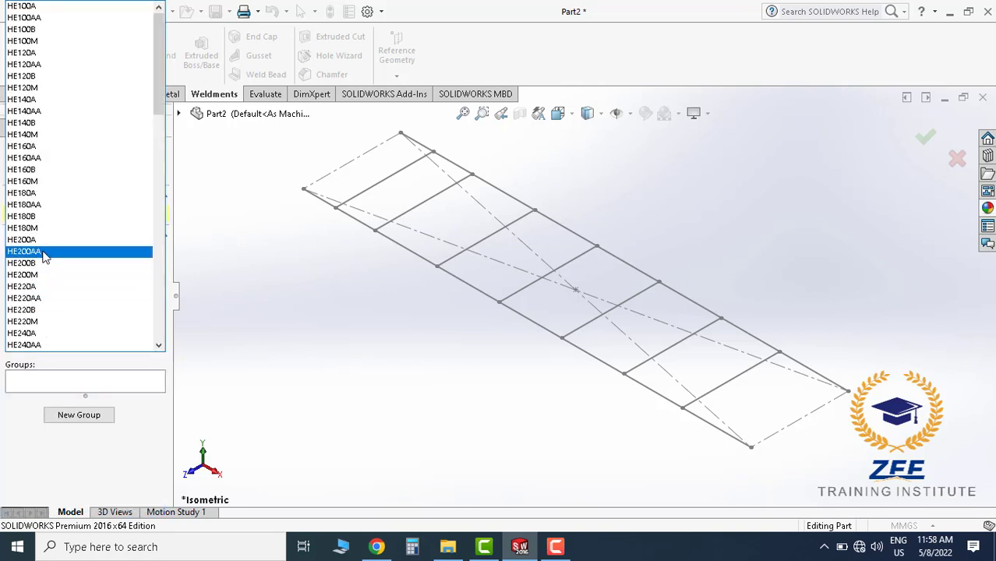
scroll(44, 261, "down", 1)
scroll(41, 273, "down", 1)
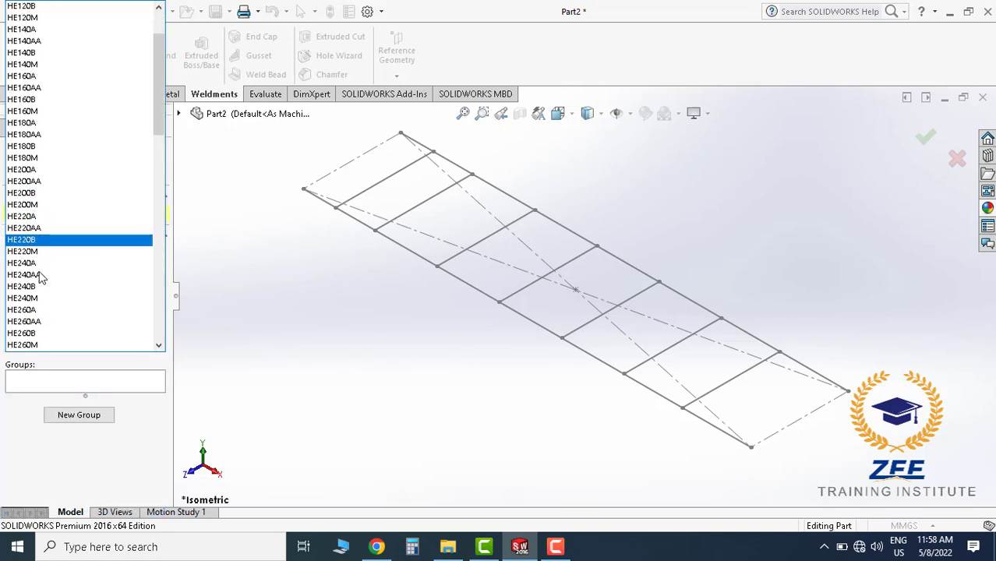
left_click(31, 311)
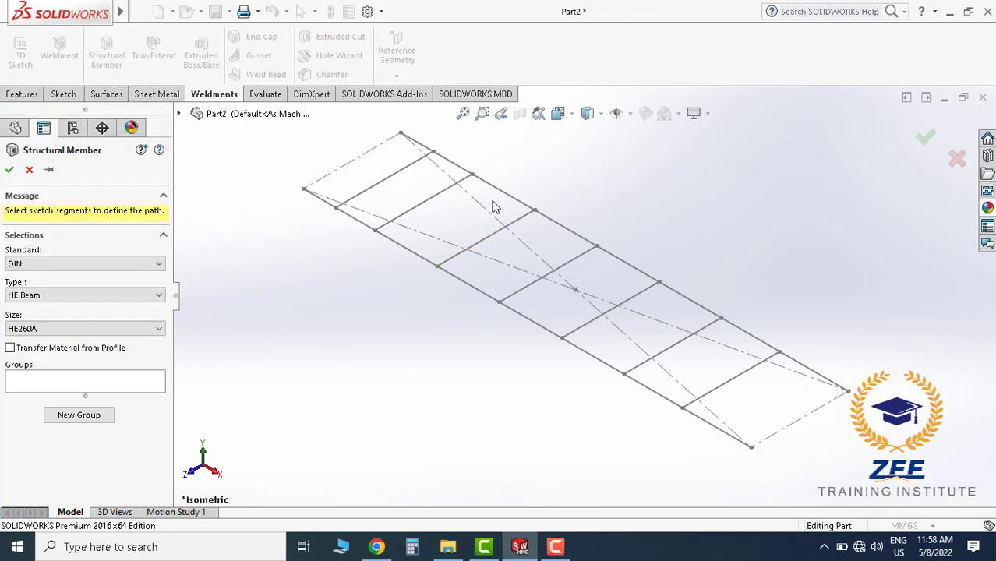
scroll(492, 207, "down", 1)
Select the long top rail line as beam path and relocate the profile to its corner point
left_click(515, 207)
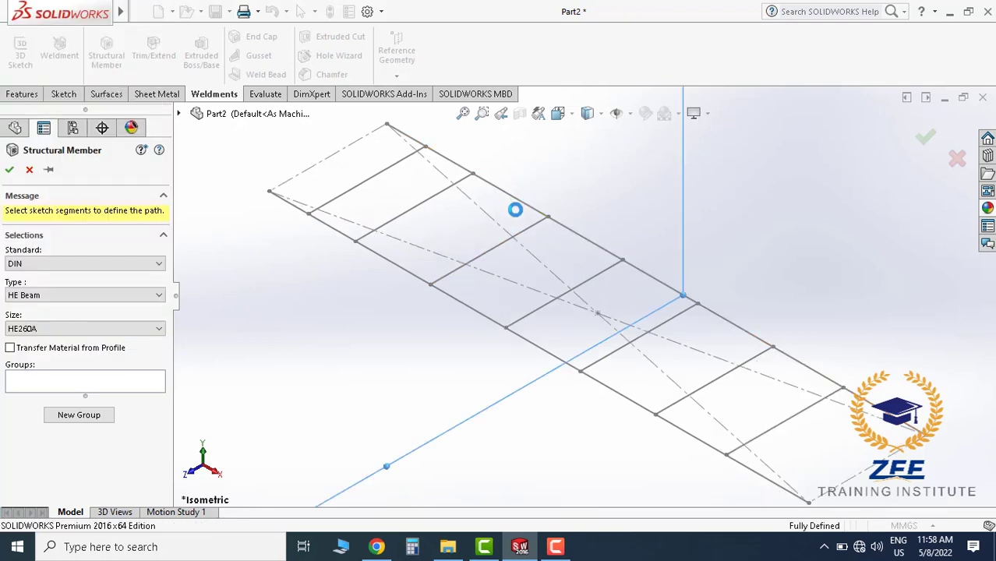
scroll(476, 200, "up", 2)
scroll(477, 199, "down", 3)
scroll(548, 251, "down", 2)
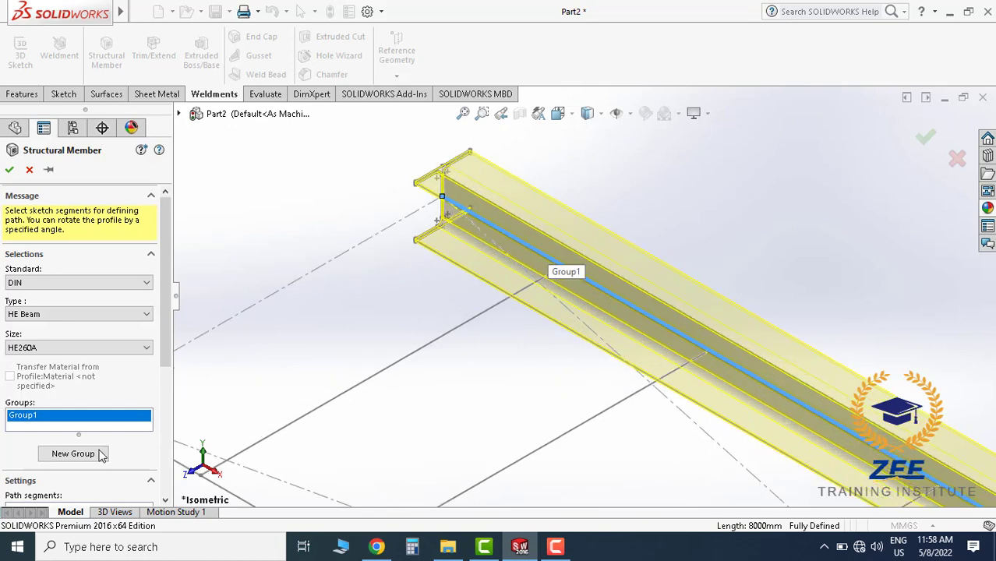
scroll(148, 390, "down", 3)
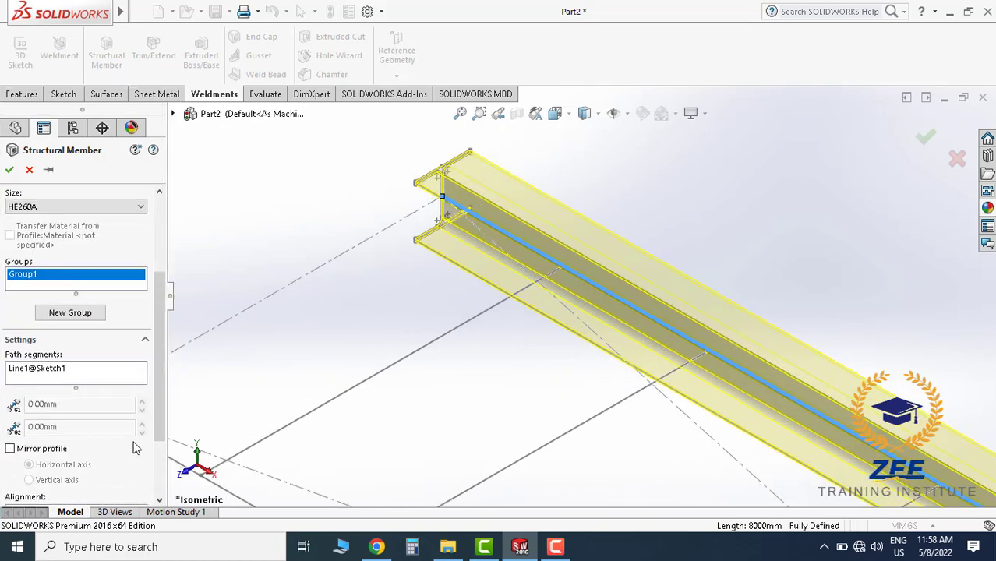
scroll(159, 467, "down", 2)
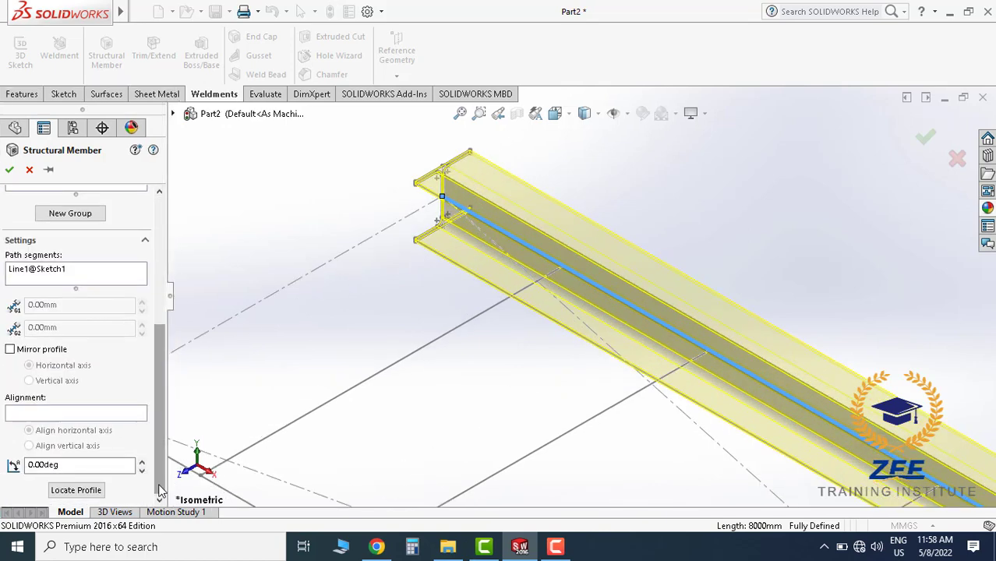
left_click(76, 490)
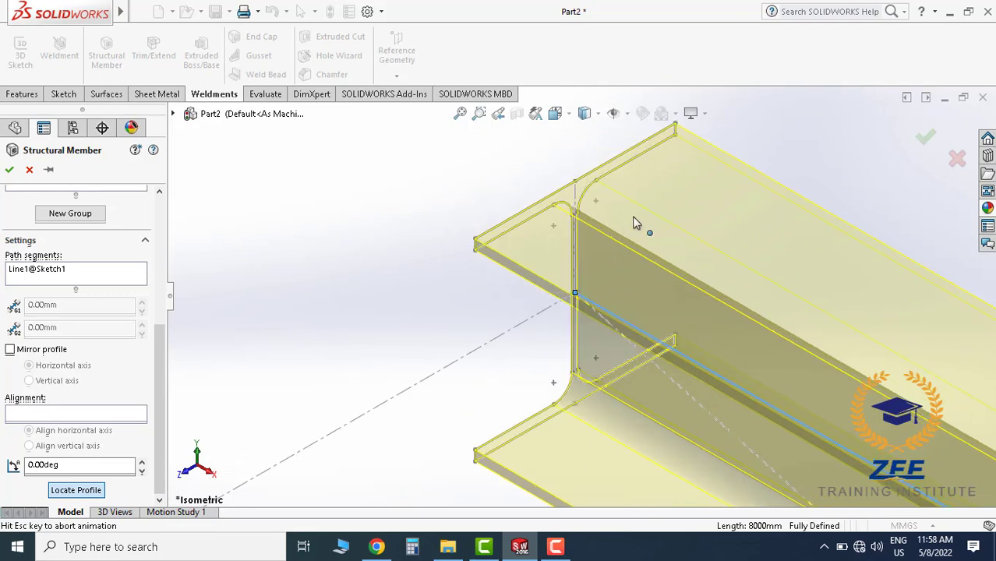
left_click(580, 184)
mouse_move(582, 184)
middle_mouse_down()
mouse_move(648, 257)
mouse_move(612, 336)
mouse_move(563, 326)
mouse_move(529, 282)
mouse_move(535, 322)
mouse_move(567, 282)
middle_mouse_up()
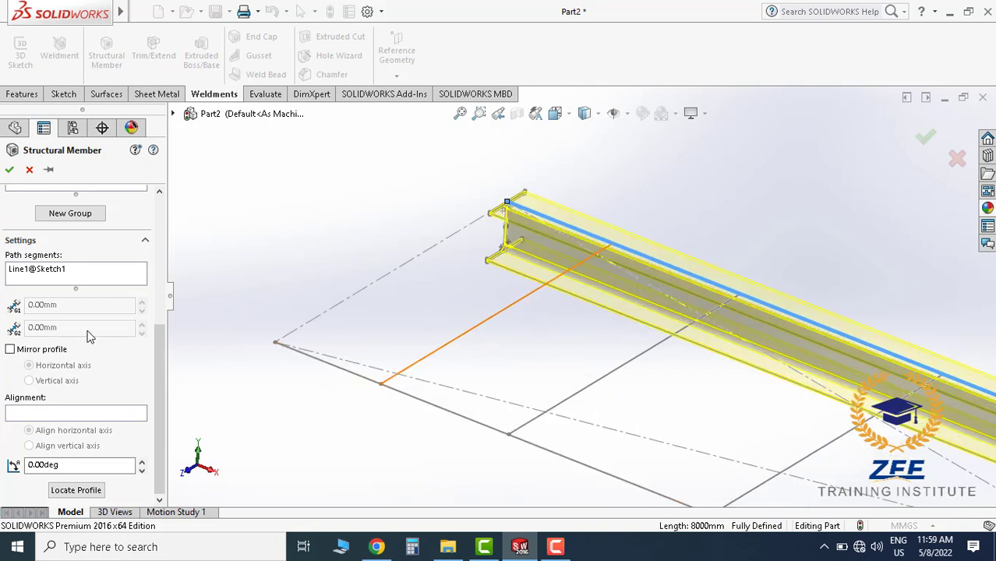
scroll(88, 335, "up", 5)
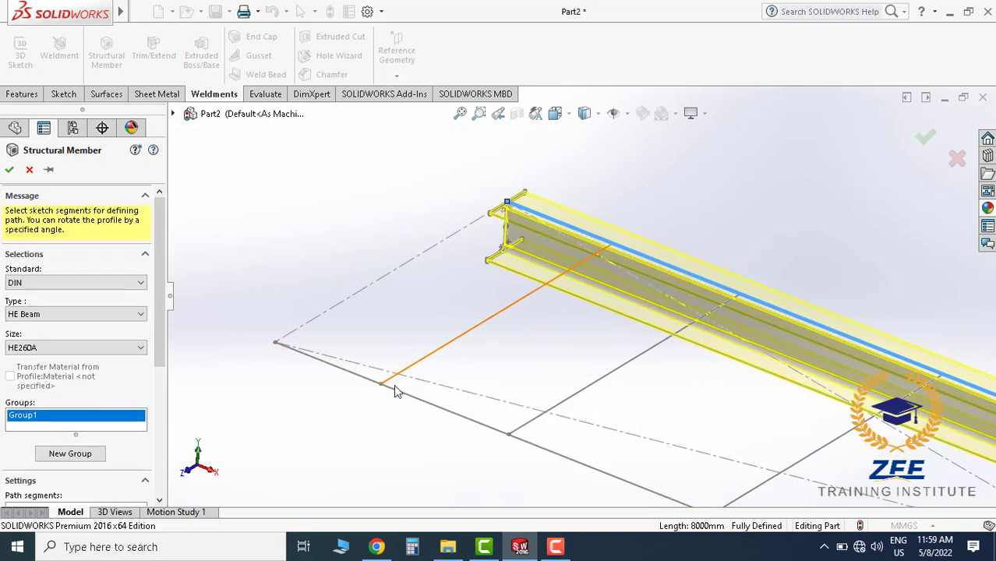
scroll(93, 377, "down", 3)
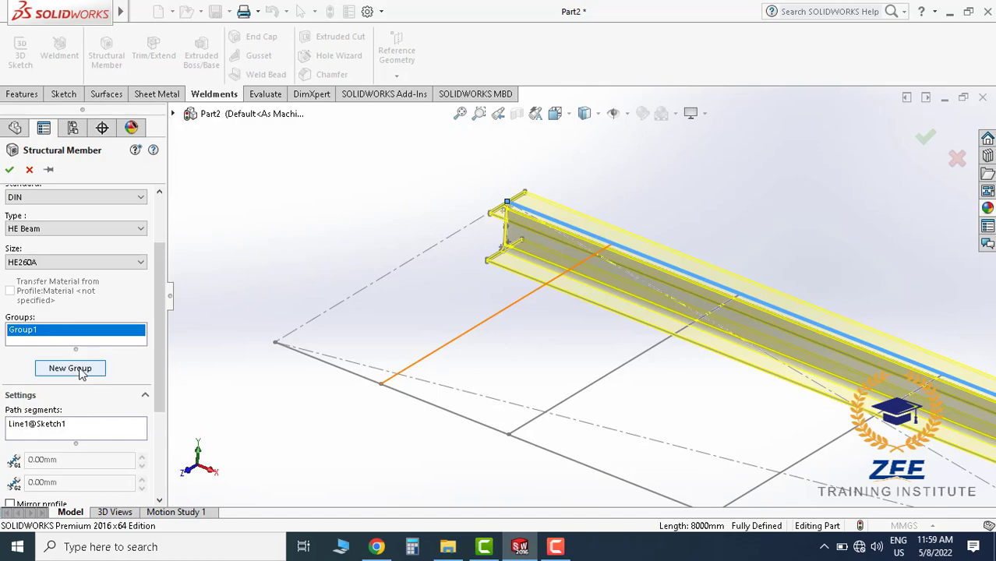
Add the other long rail line in a new group, then cancel the Structural Member command
left_click(81, 371)
left_click(420, 400)
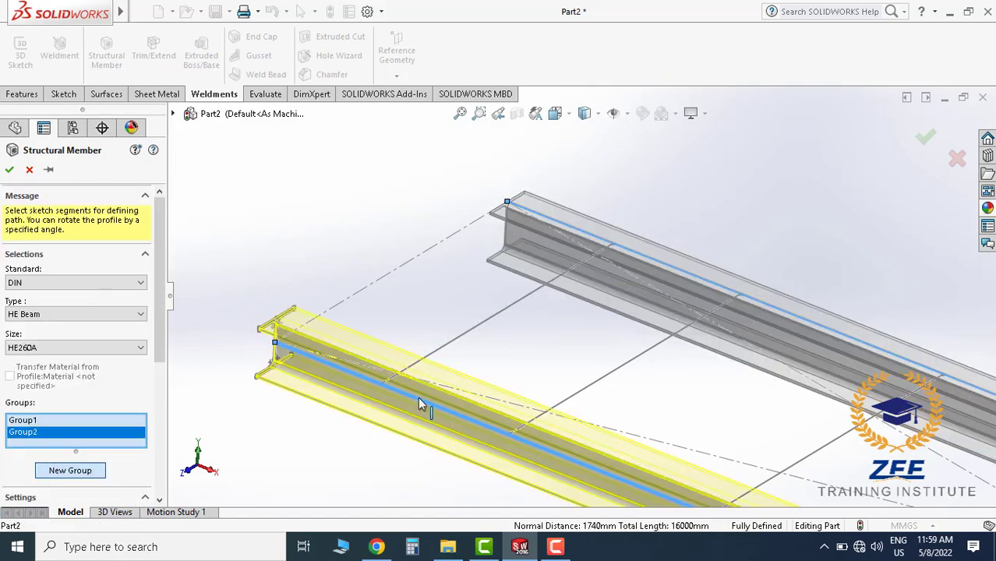
scroll(608, 343, "up", 4)
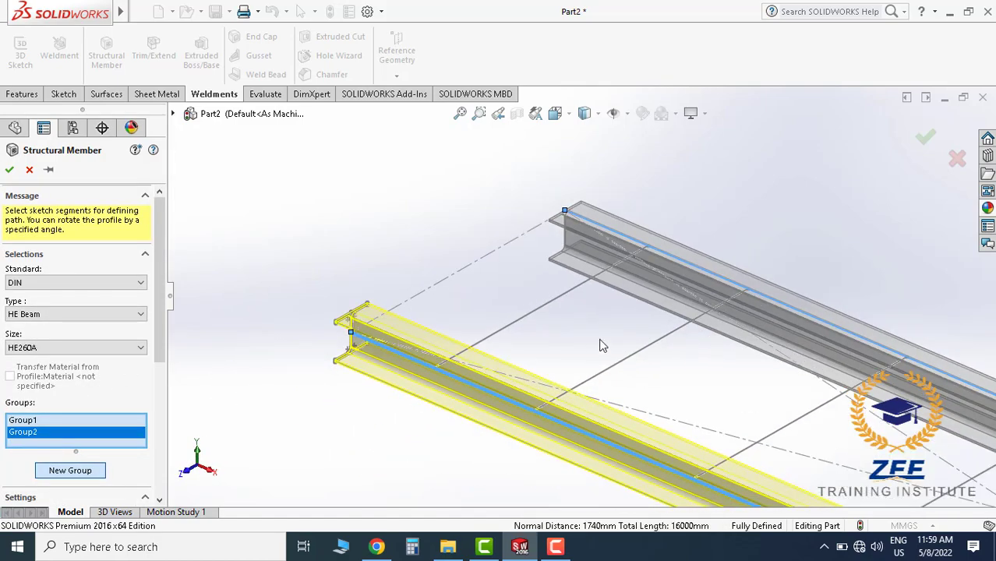
scroll(621, 329, "down", 3)
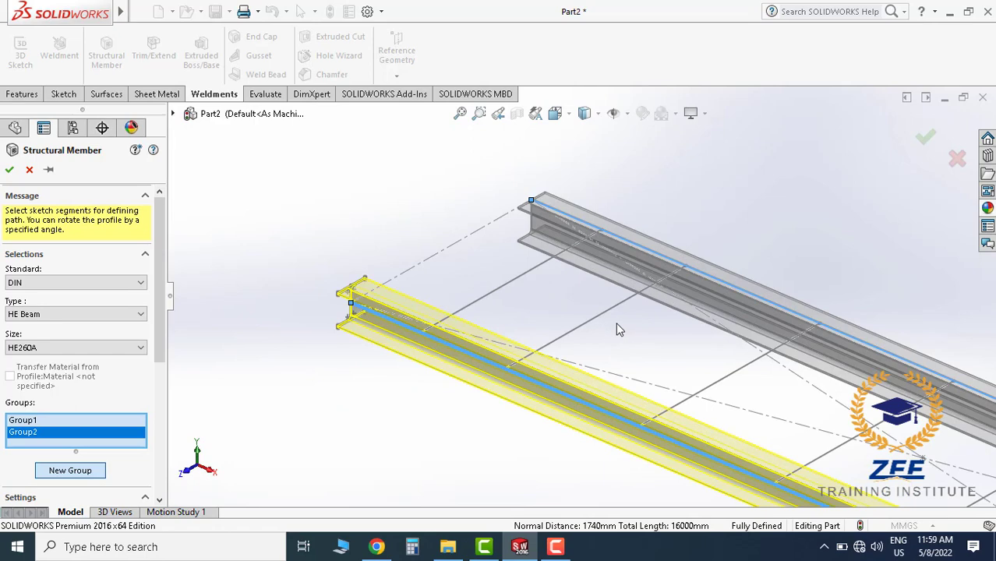
key("Escape")
scroll(623, 323, "up", 2)
Restart the Structural Member, keeping DIN HE Beam HE260A
scroll(693, 304, "down", 2)
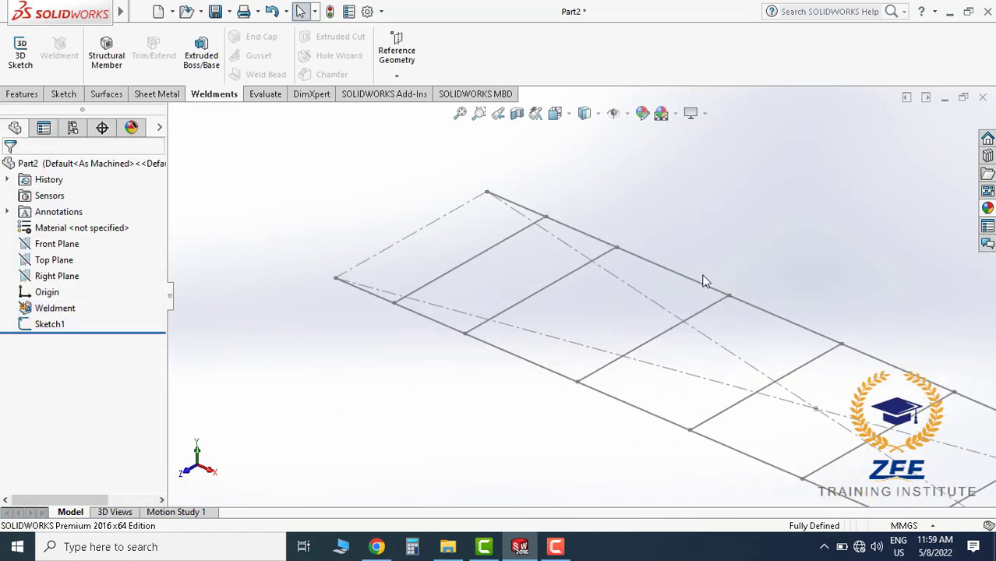
scroll(704, 281, "up", 2)
scroll(704, 280, "down", 1)
left_click(106, 51)
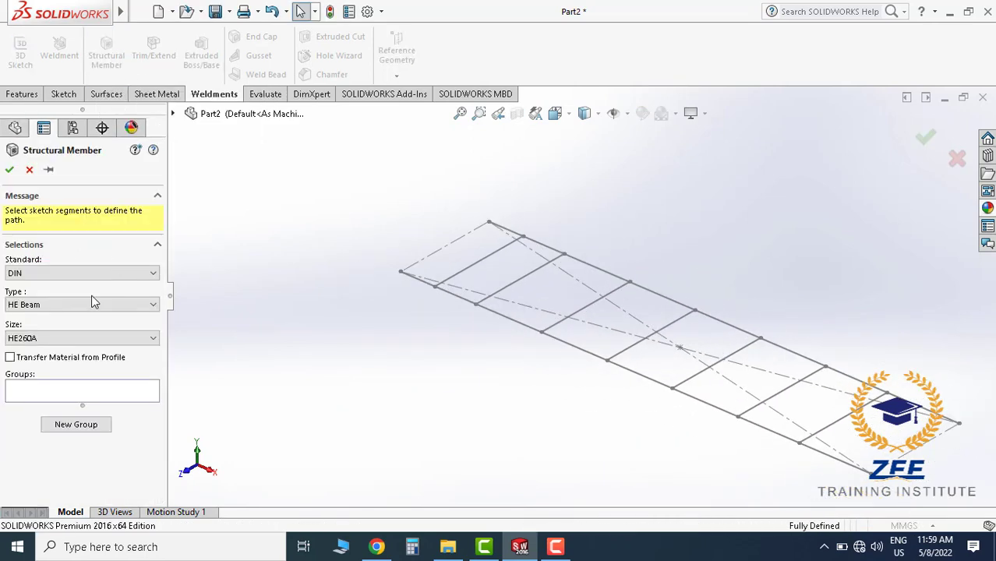
Select the two long outer rail lines, Line1 and Line3, as Group1
scroll(589, 269, "down", 2)
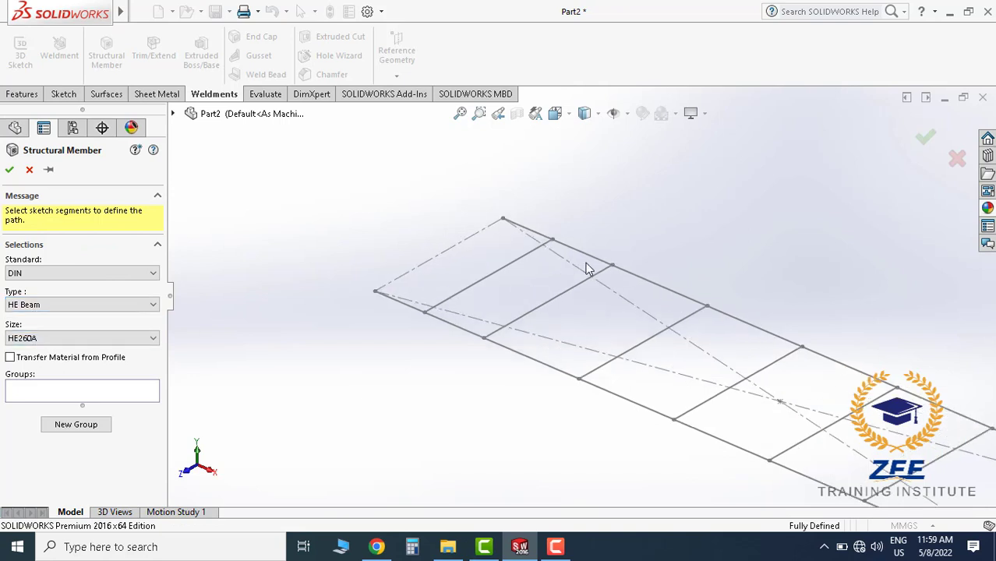
left_click(598, 264)
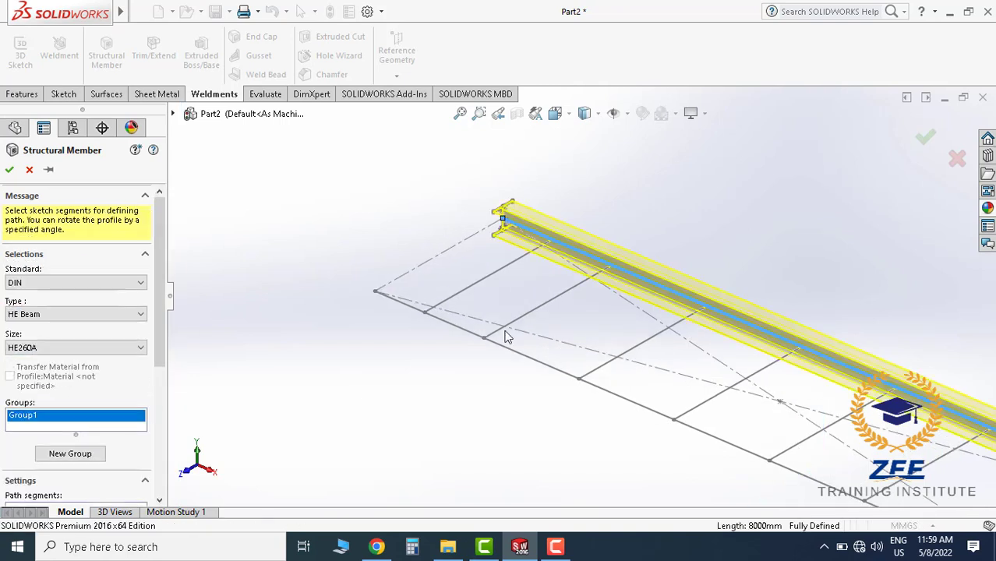
left_click(472, 336)
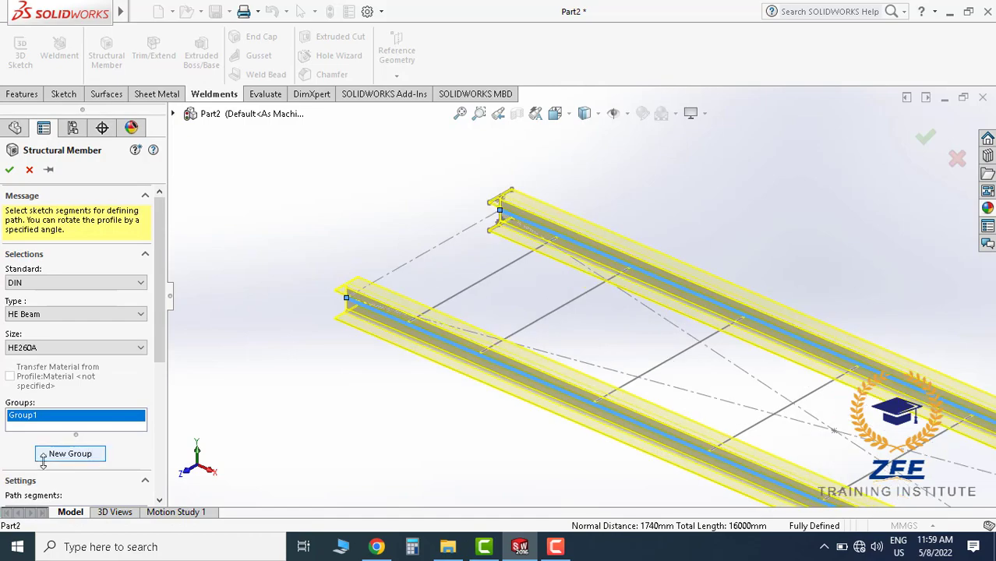
scroll(74, 468, "down", 2)
scroll(162, 363, "down", 3)
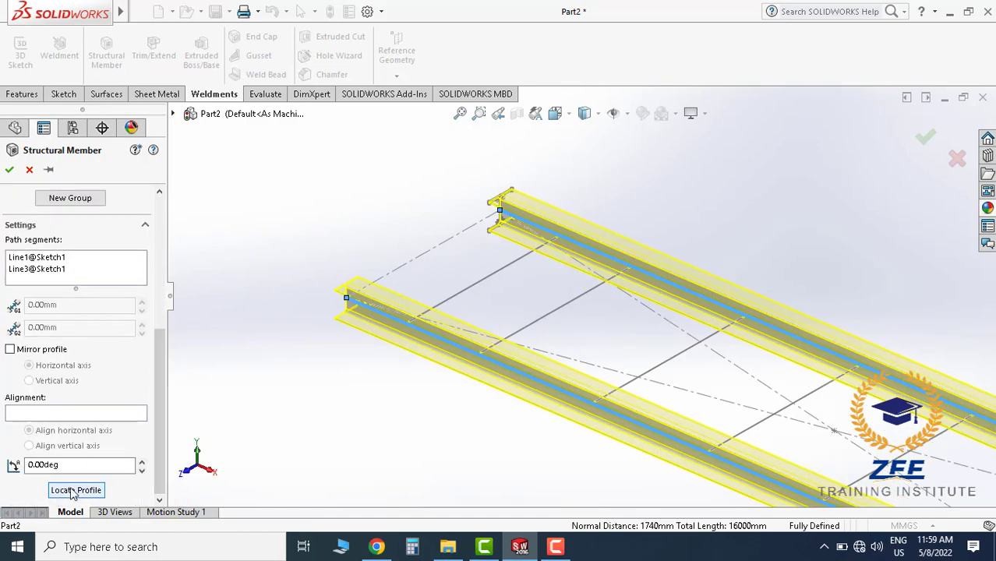
scroll(602, 196, "down", 3)
scroll(602, 196, "down", 3)
scroll(581, 180, "up", 3)
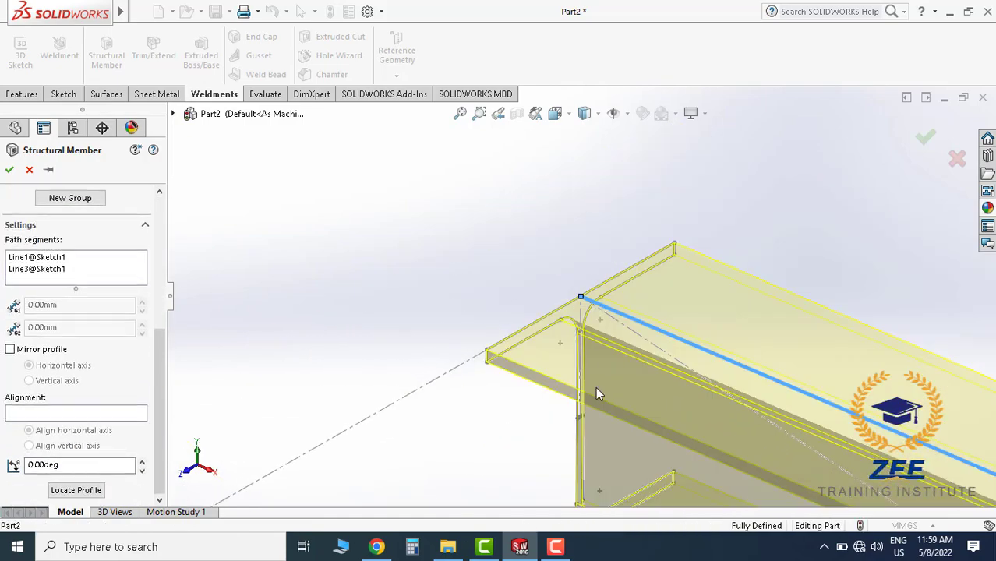
scroll(585, 296, "up", 3)
scroll(537, 333, "up", 2)
mouse_move(374, 310)
middle_mouse_down()
mouse_move(667, 368)
mouse_move(616, 320)
mouse_move(615, 342)
middle_mouse_up()
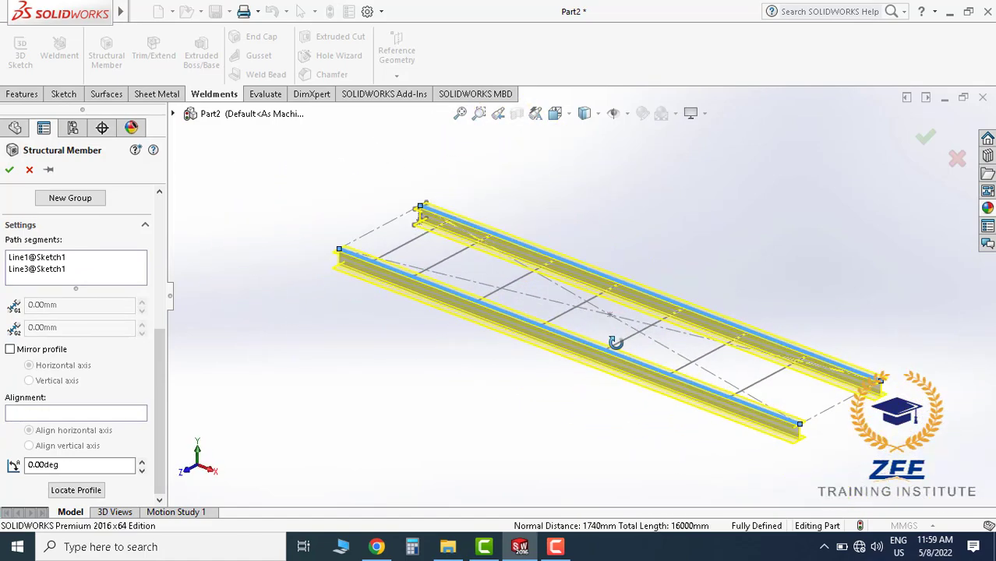
scroll(109, 348, "up", 2)
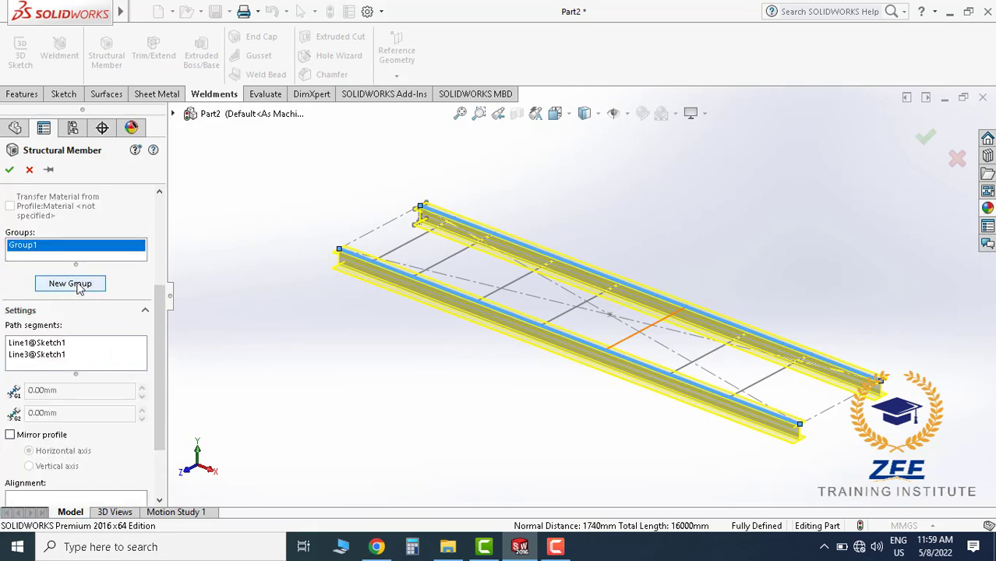
Add a new group with the three cross lines Line8, Line10 and Line12
left_click(77, 285)
scroll(515, 287, "down", 1)
scroll(478, 279, "down", 1)
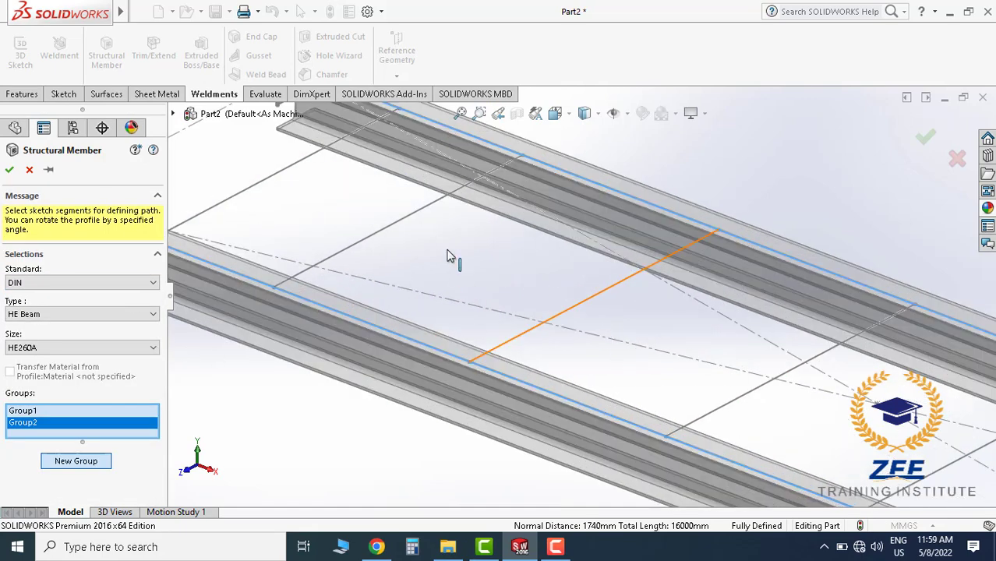
scroll(508, 267, "down", 1)
left_click(489, 251)
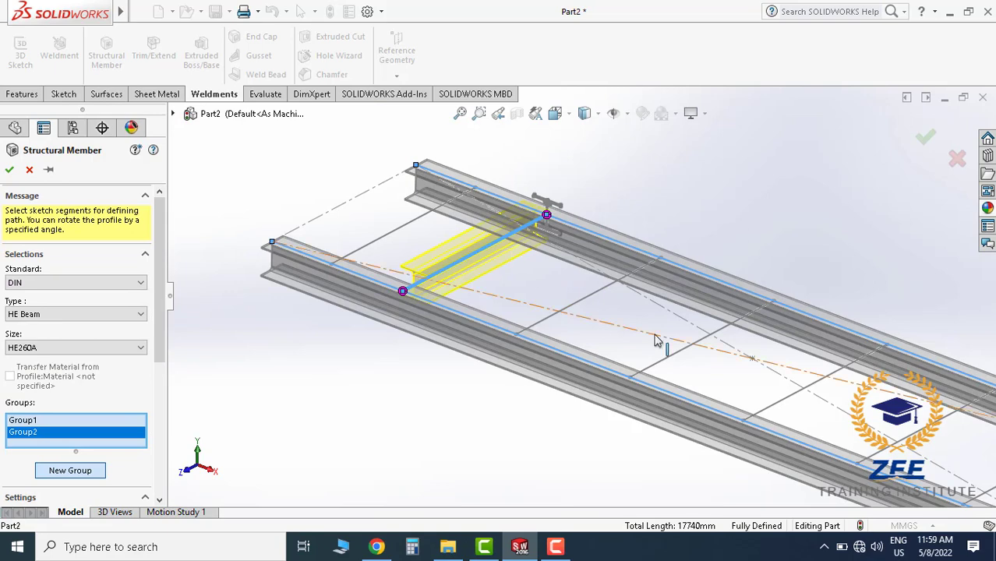
scroll(590, 316, "down", 2)
left_click(535, 317)
scroll(573, 340, "up", 3)
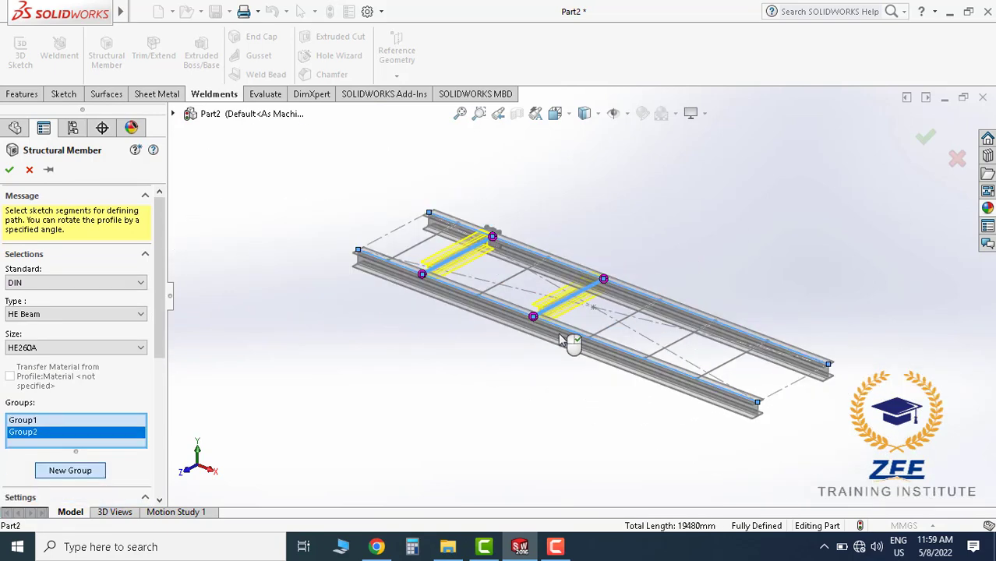
scroll(659, 349, "down", 2)
left_click(674, 341)
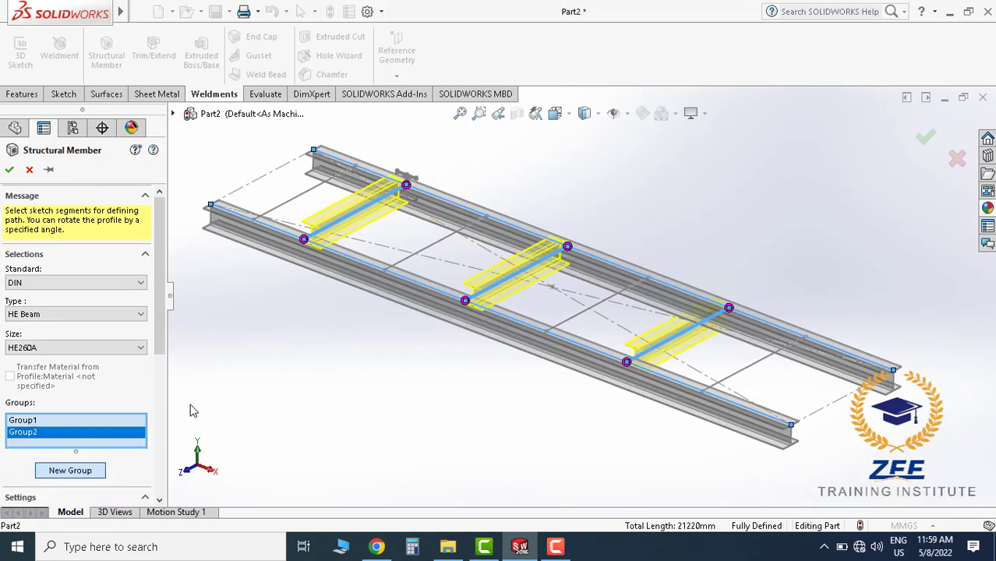
Locate the cross-beam profile at its top-flange centre and create the HE260A frame
left_click_drag(159, 331, 160, 462)
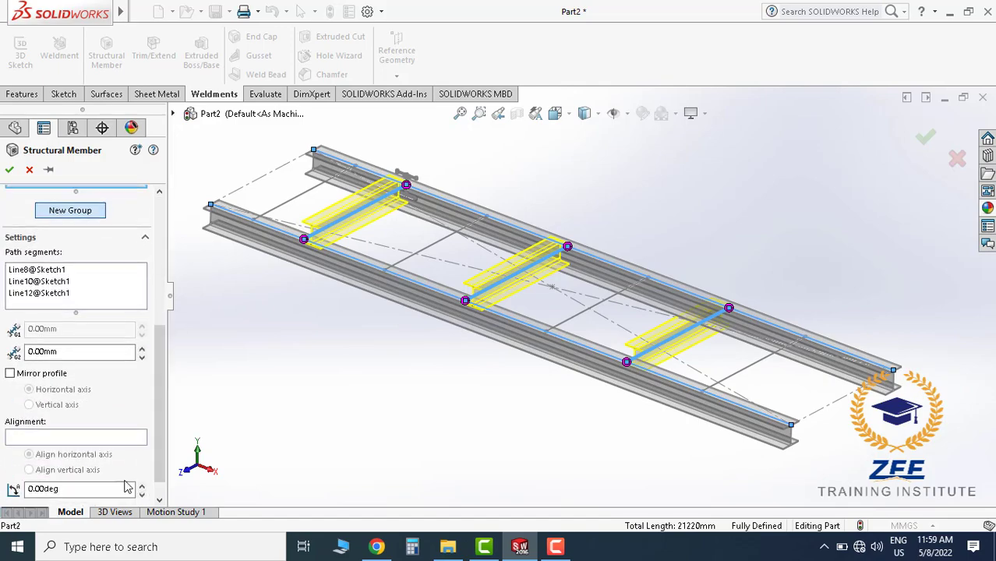
left_click(76, 489)
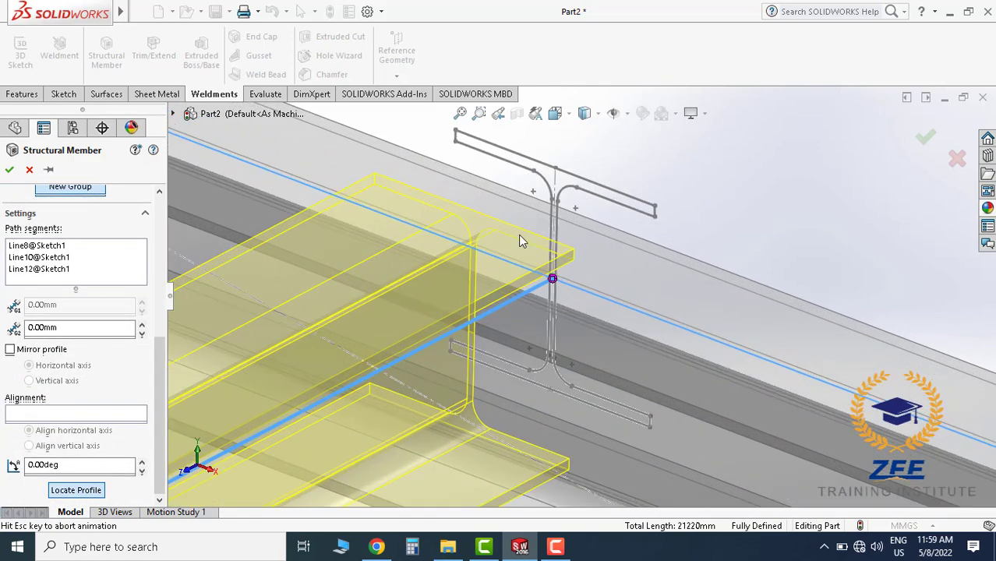
left_click(582, 167)
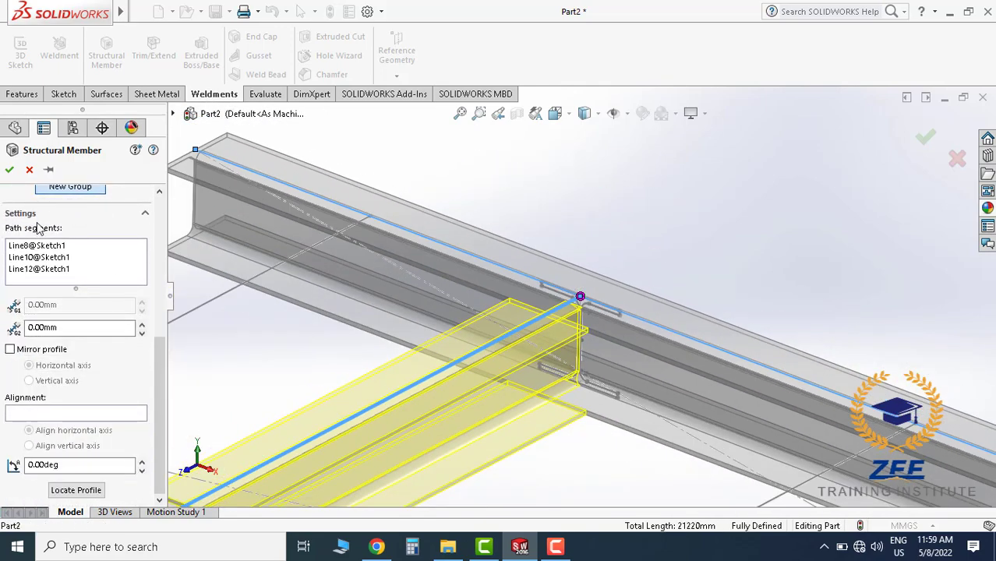
left_click(9, 171)
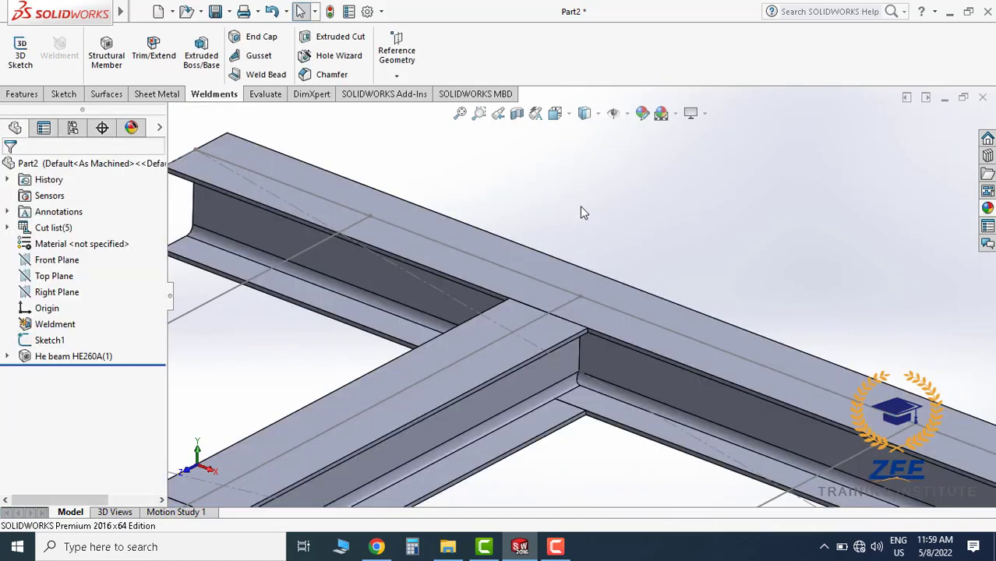
Hide and then re-show the layout sketch Sketch1 over the five-beam frame
mouse_move(694, 322)
middle_mouse_down()
mouse_move(659, 331)
mouse_move(635, 351)
middle_mouse_up()
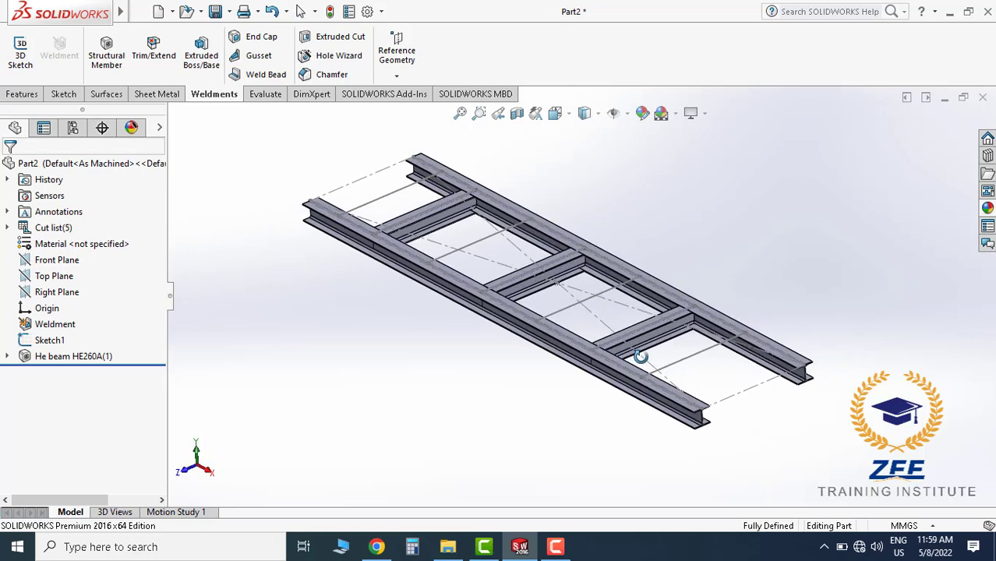
left_click(45, 343)
left_click(86, 296)
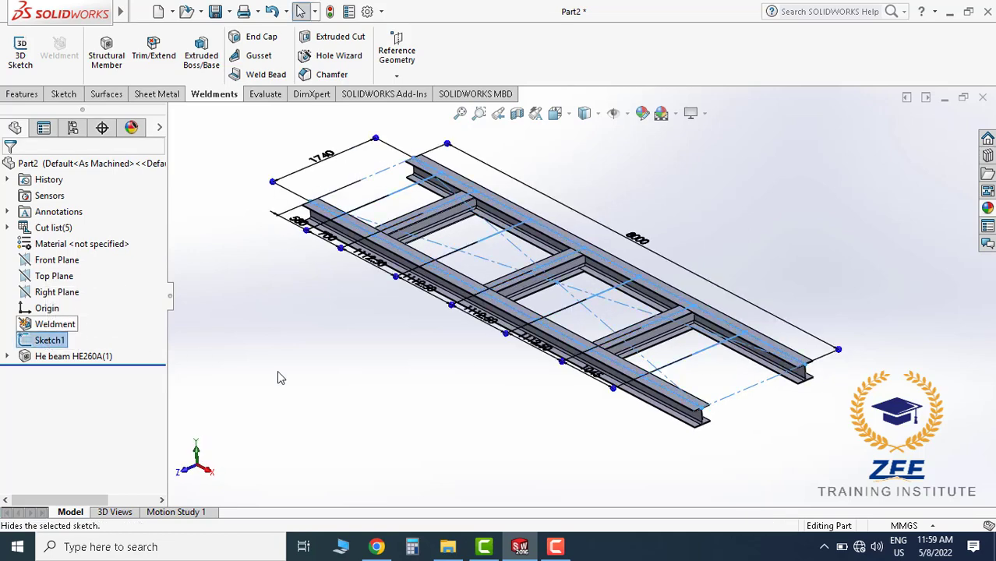
middle_click_drag(524, 353, 189, 372)
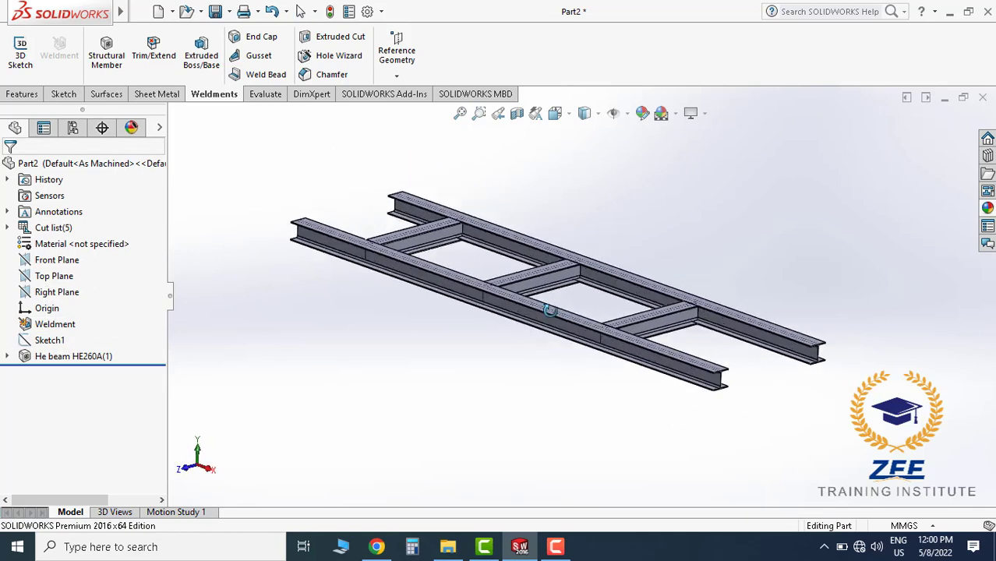
left_click(60, 337)
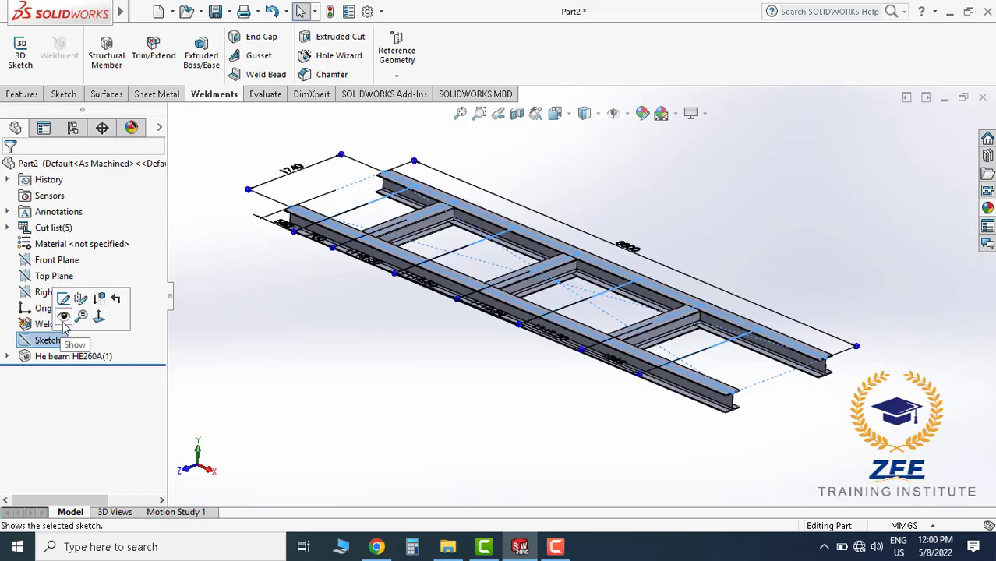
left_click(63, 315)
Start a second Structural Member, preset to DIN HE Beam HE260A
mouse_move(544, 321)
middle_mouse_down()
mouse_move(555, 294)
mouse_move(287, 181)
middle_mouse_up()
scroll(287, 180, "down", 3)
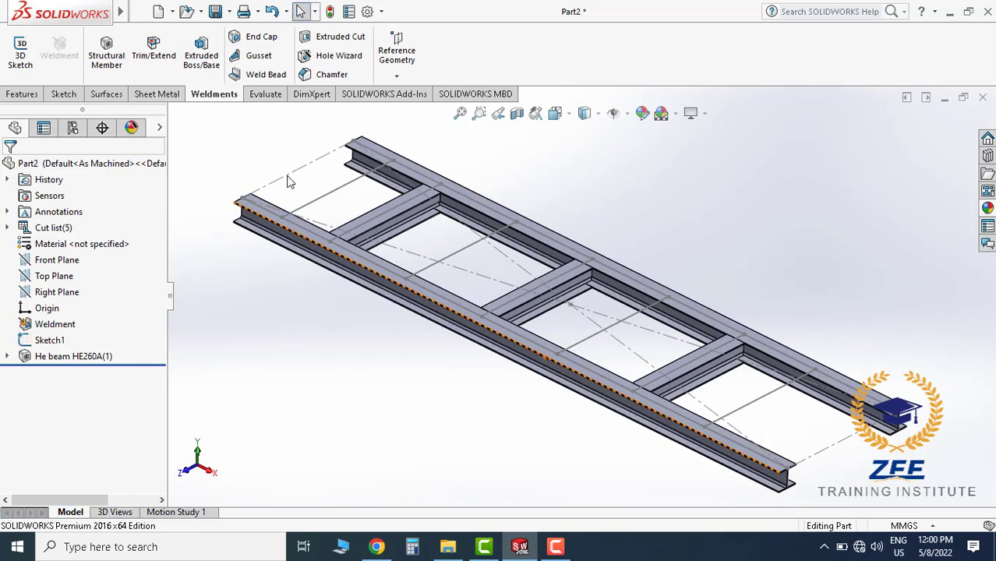
left_click(106, 51)
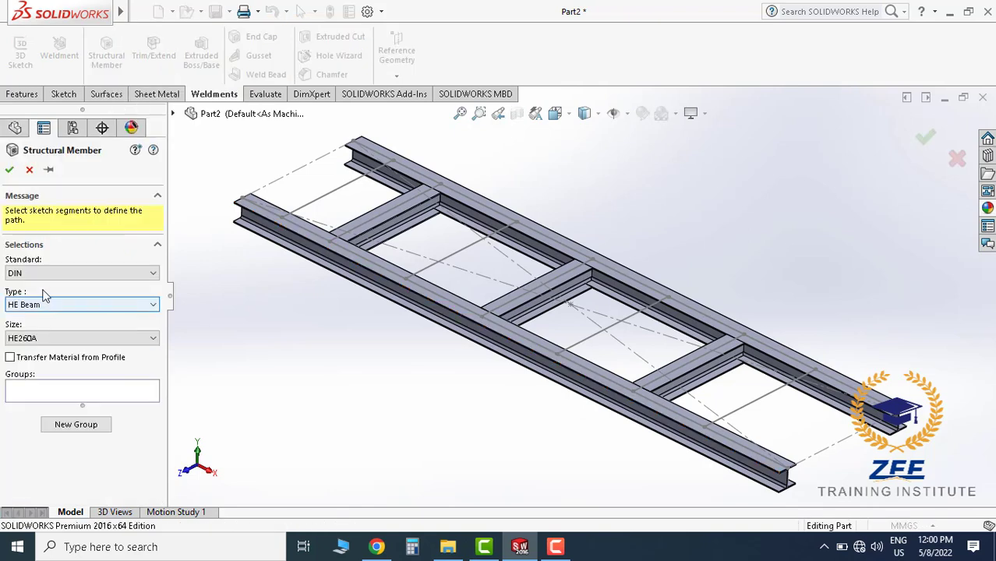
Change the profile to DIN UPN Channel in size UPN200
left_click(41, 304)
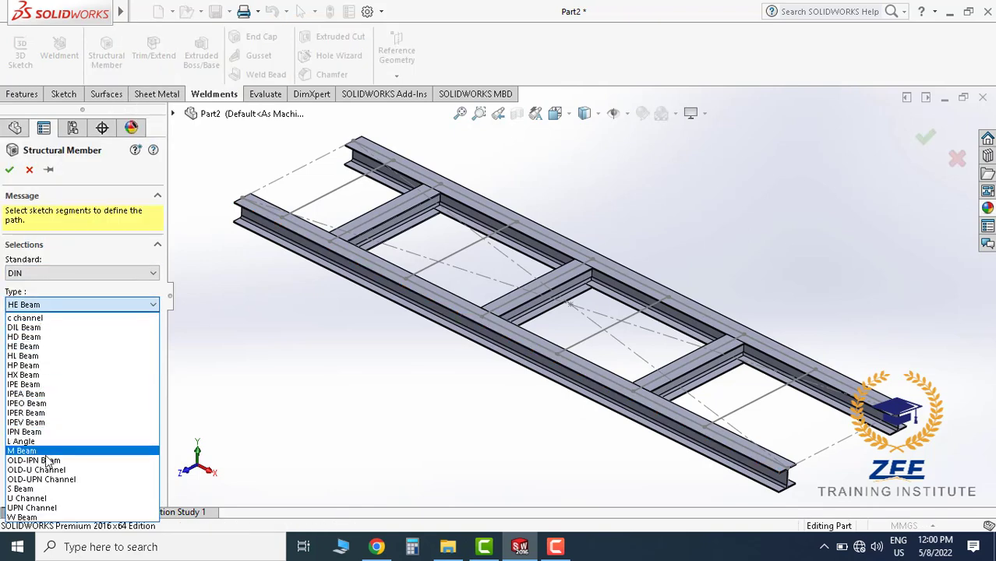
left_click(31, 508)
left_click(56, 337)
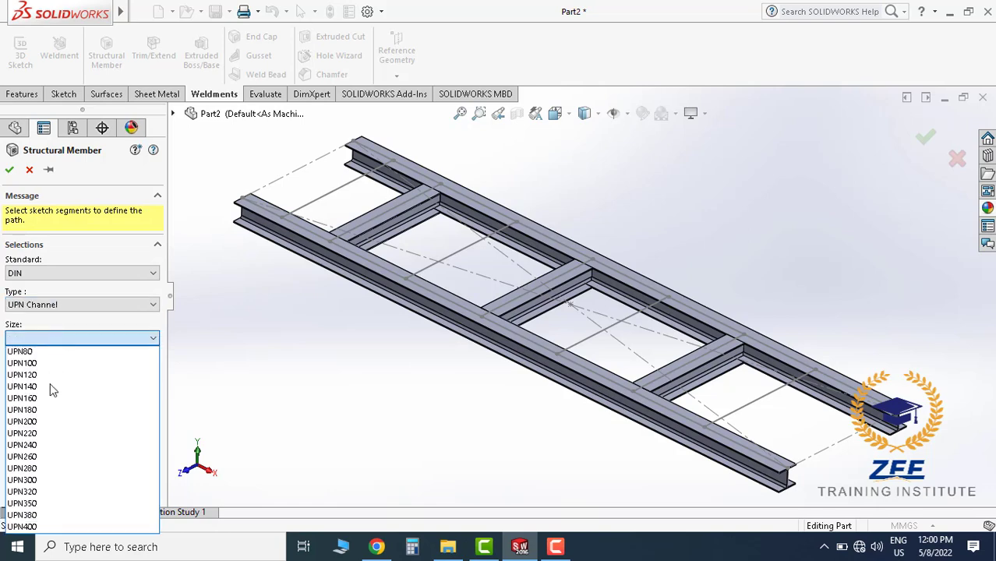
left_click(37, 422)
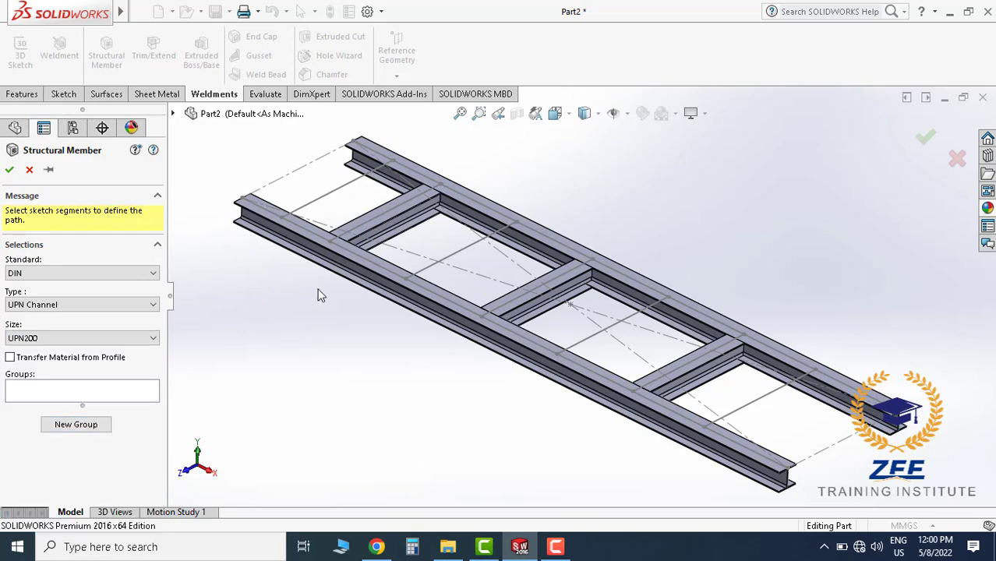
Pick Line7 as the first channel path and check where the profile sits
left_click(385, 198)
scroll(459, 193, "down", 3)
scroll(468, 211, "down", 2)
mouse_move(503, 256)
middle_mouse_down()
mouse_move(591, 214)
mouse_move(505, 221)
mouse_move(538, 226)
middle_mouse_up()
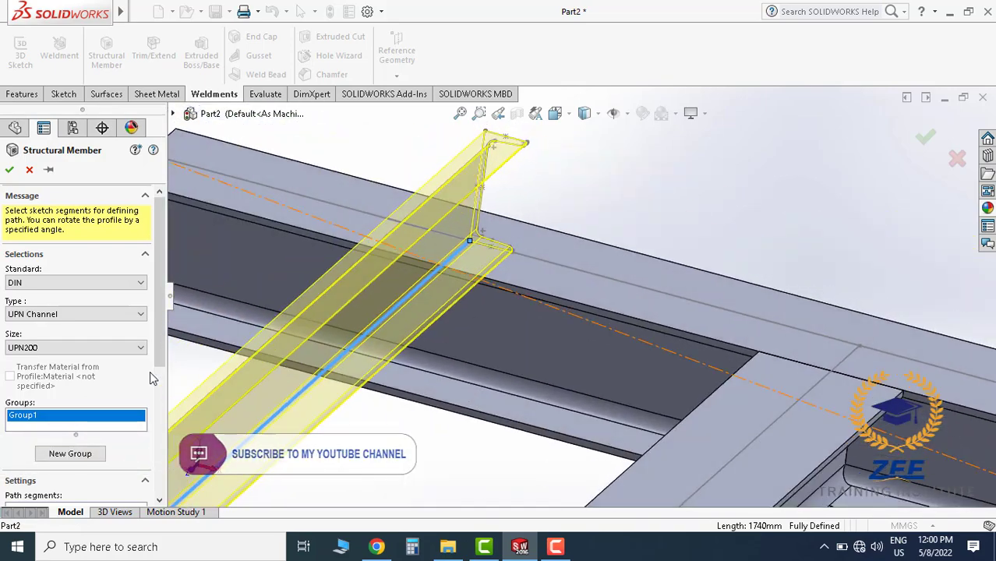
scroll(88, 419, "down", 5)
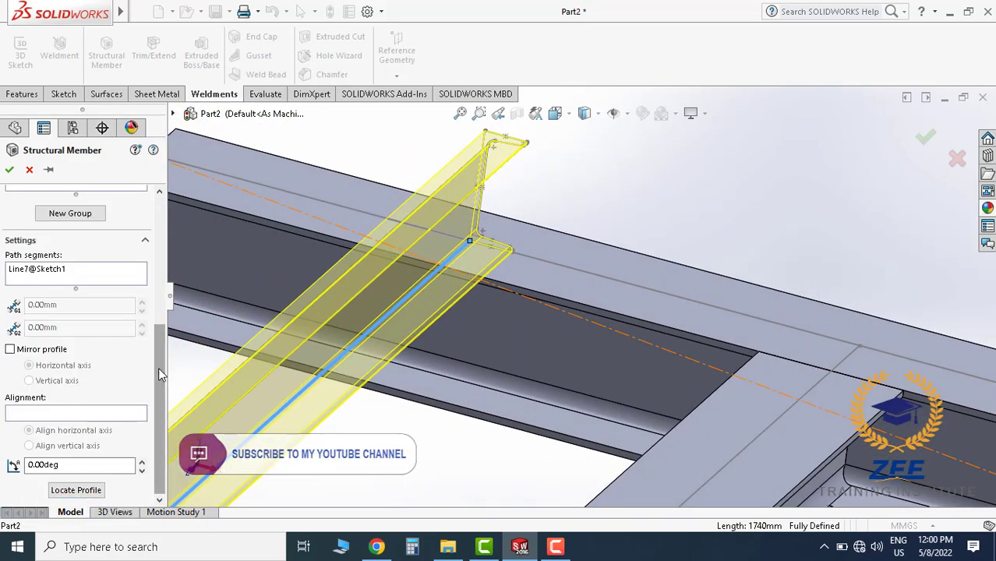
mouse_move(158, 367)
left_mouse_down()
mouse_move(166, 234)
mouse_move(130, 446)
left_mouse_up()
left_click(79, 493)
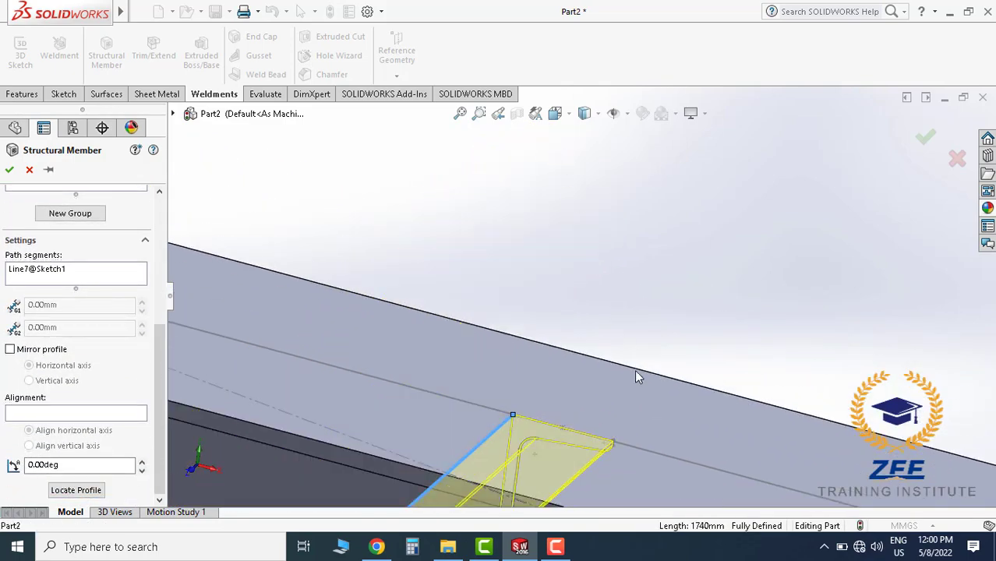
scroll(635, 369, "up", 5)
scroll(574, 341, "down", 2)
scroll(743, 382, "up", 4)
scroll(742, 382, "down", 3)
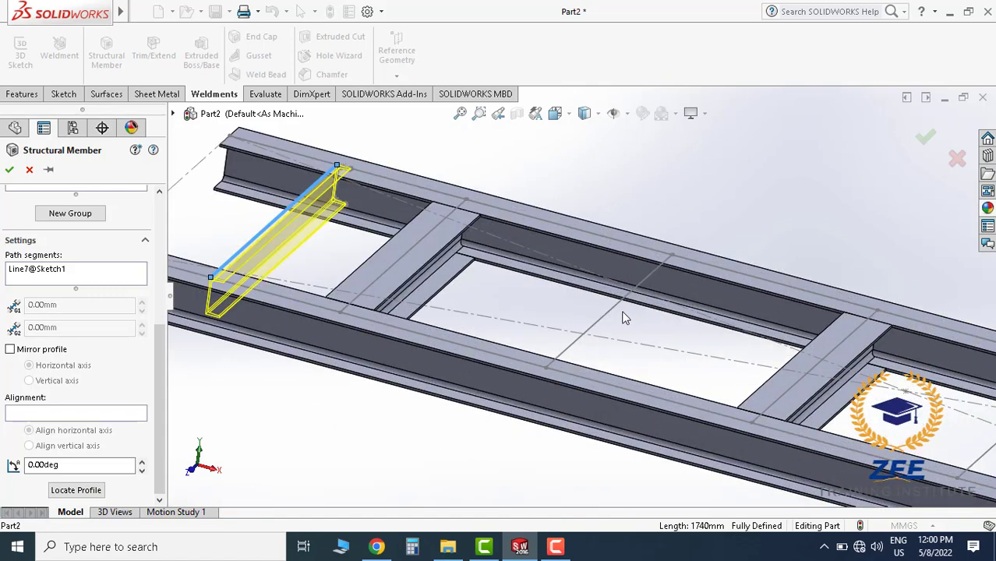
Add Line9 and Line11 as further UPN200 cross members in Group1
left_click(615, 314)
scroll(637, 337, "up", 2)
scroll(630, 353, "down", 2)
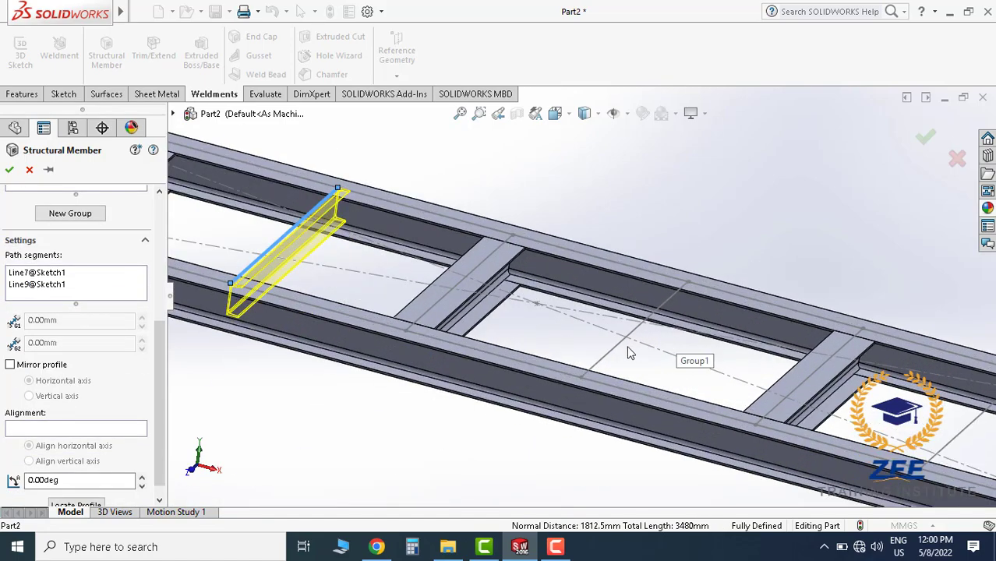
left_click(615, 352)
scroll(645, 361, "up", 3)
scroll(766, 337, "down", 3)
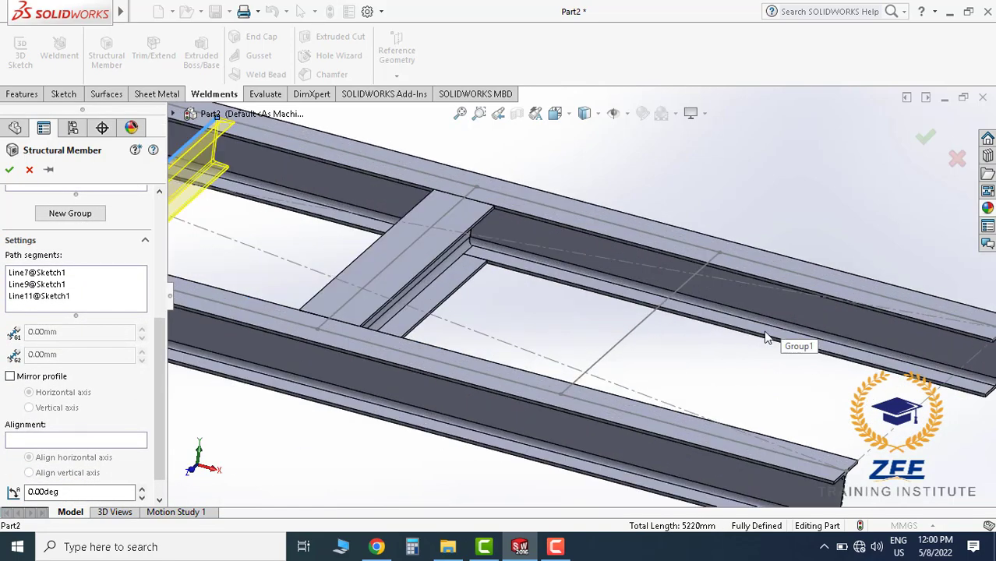
scroll(709, 319, "up", 1)
scroll(70, 344, "up", 3)
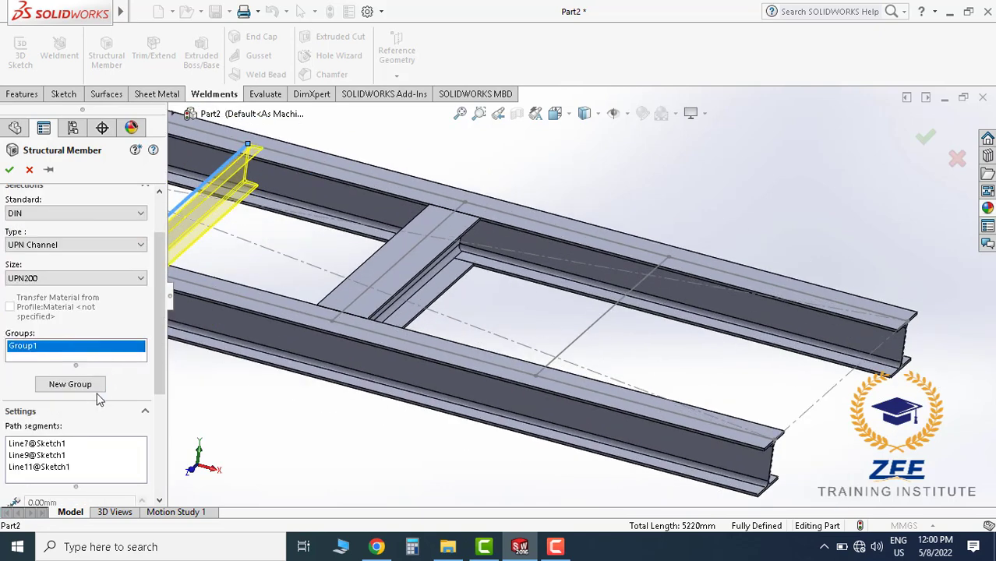
Start a second group on Line13 and mirror its channel profile about the vertical axis
left_click(70, 384)
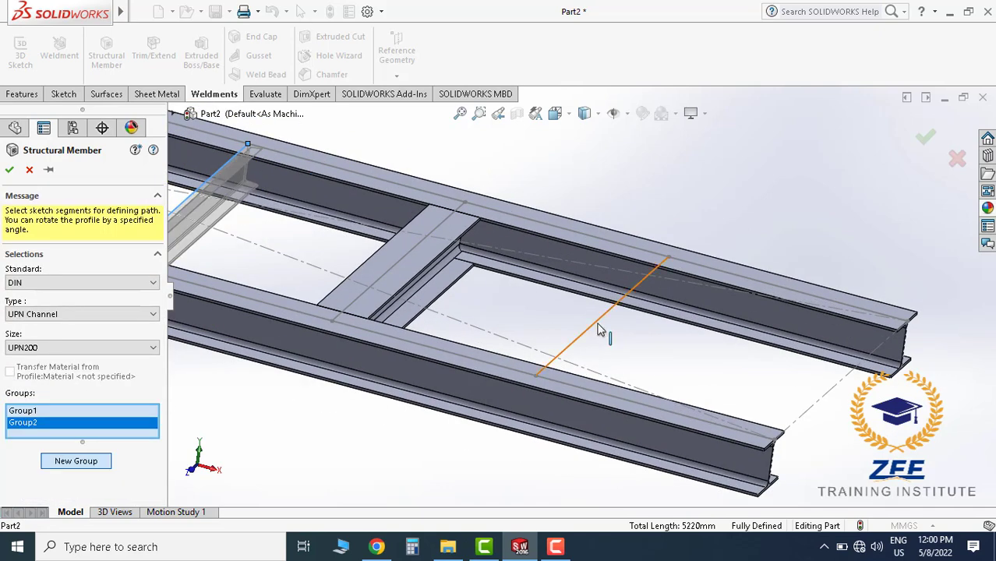
left_click(606, 312)
scroll(696, 262, "down", 3)
scroll(66, 392, "down", 5)
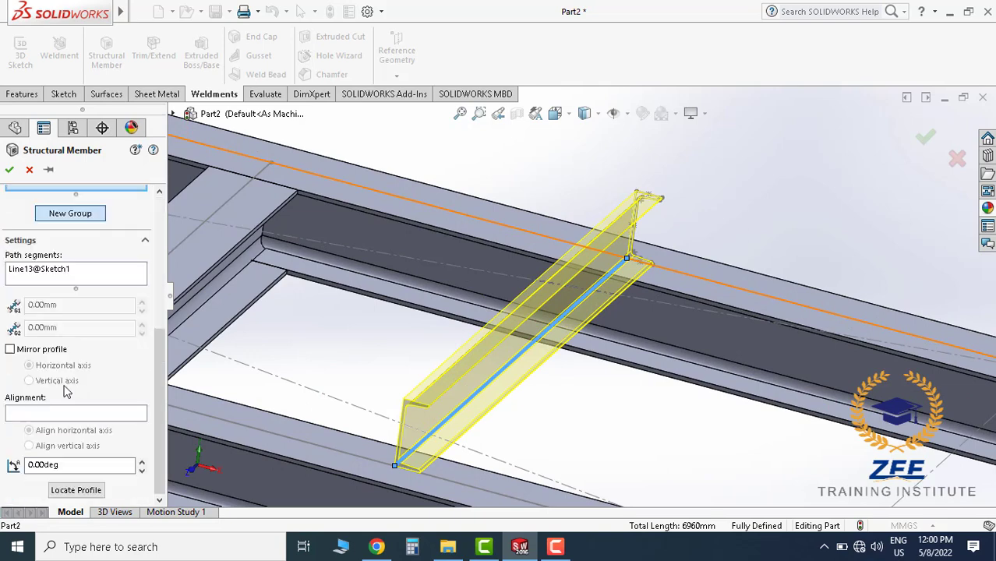
left_click(10, 350)
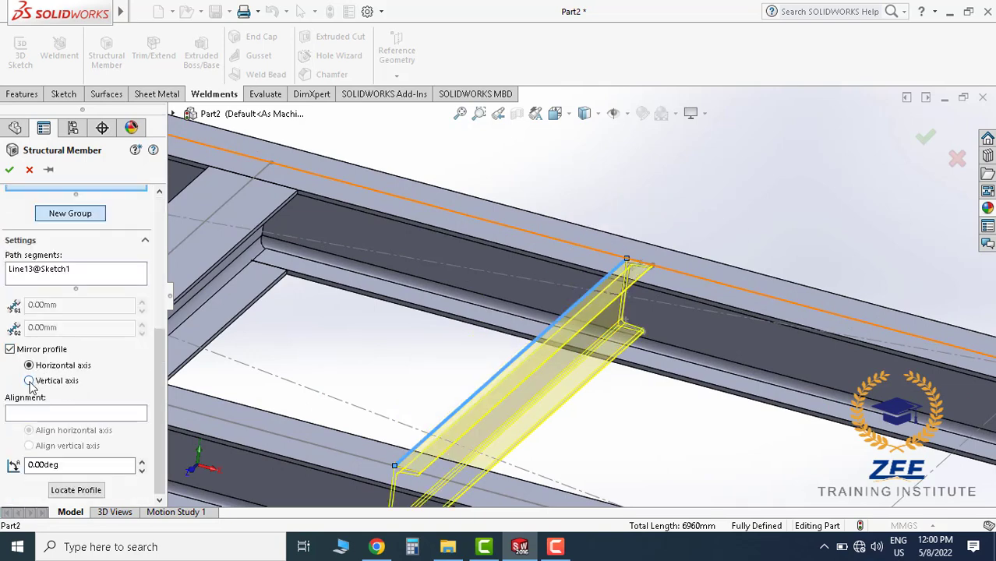
left_click(29, 381)
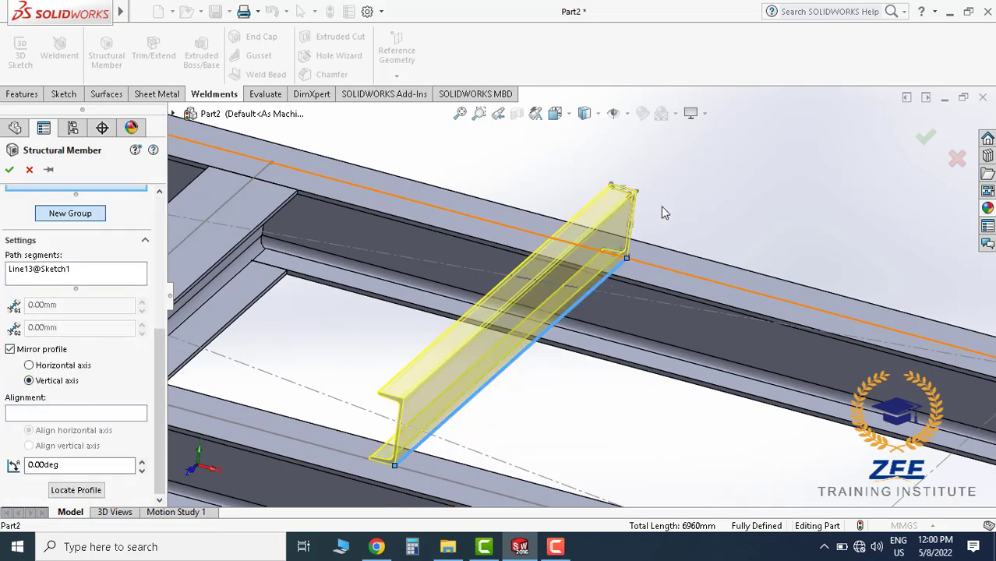
scroll(661, 206, "down", 2)
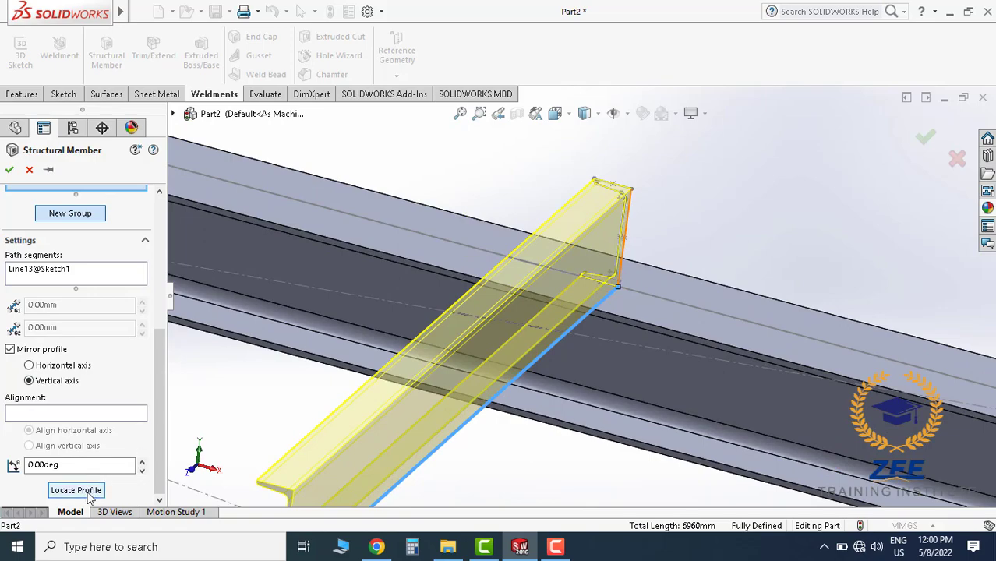
scroll(683, 259, "down", 2)
scroll(668, 171, "down", 1)
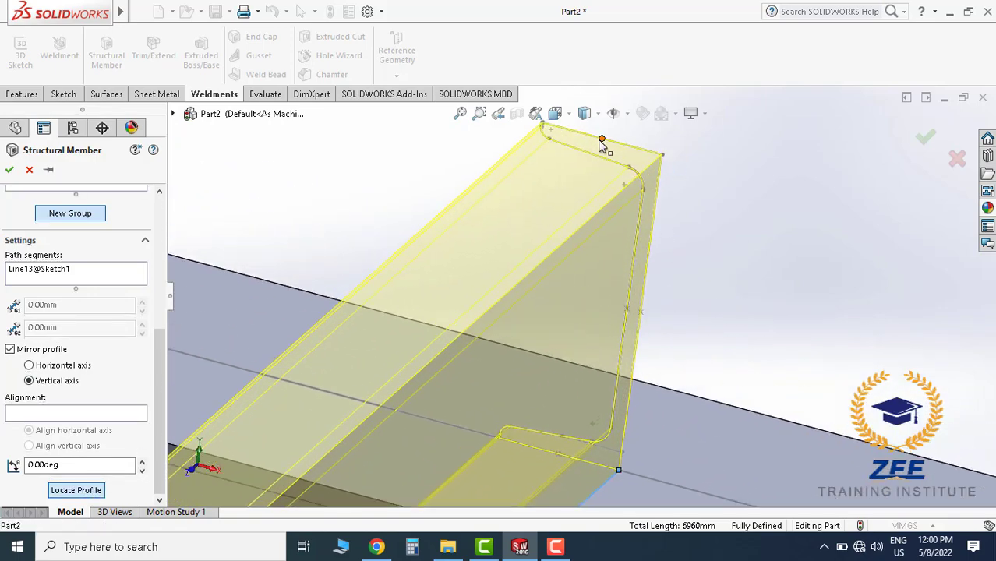
scroll(528, 395, "up", 3)
scroll(515, 382, "up", 3)
scroll(244, 365, "up", 2)
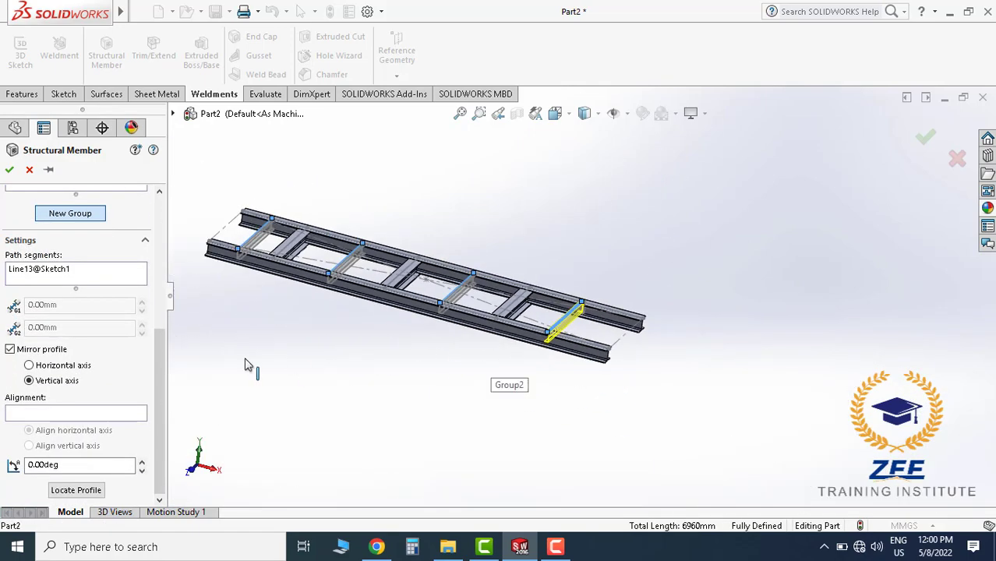
left_click_drag(162, 341, 146, 248)
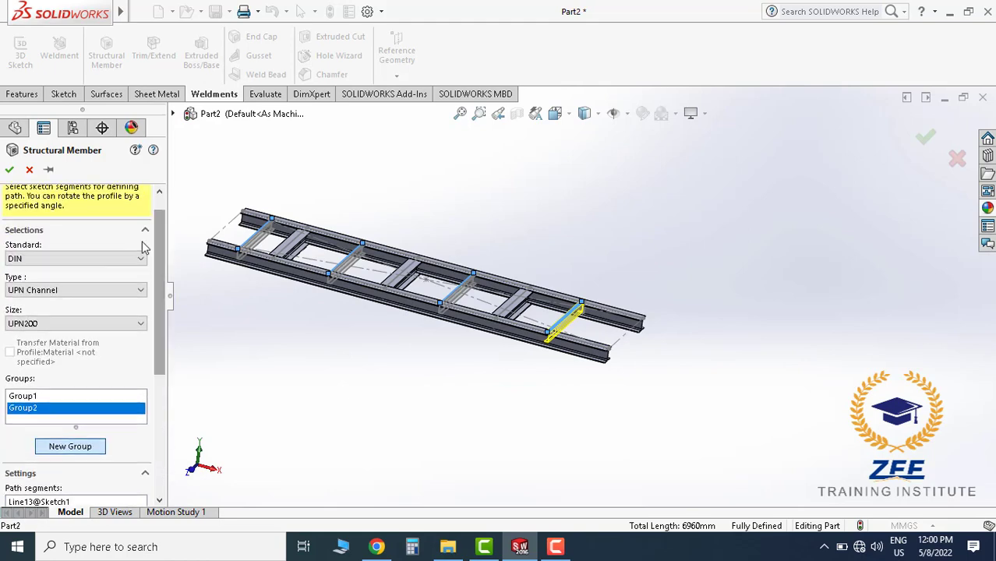
Review Group1's profile location, then create the UPN200 channel cross members
left_click(31, 398)
scroll(348, 212, "down", 3)
scroll(435, 209, "down", 2)
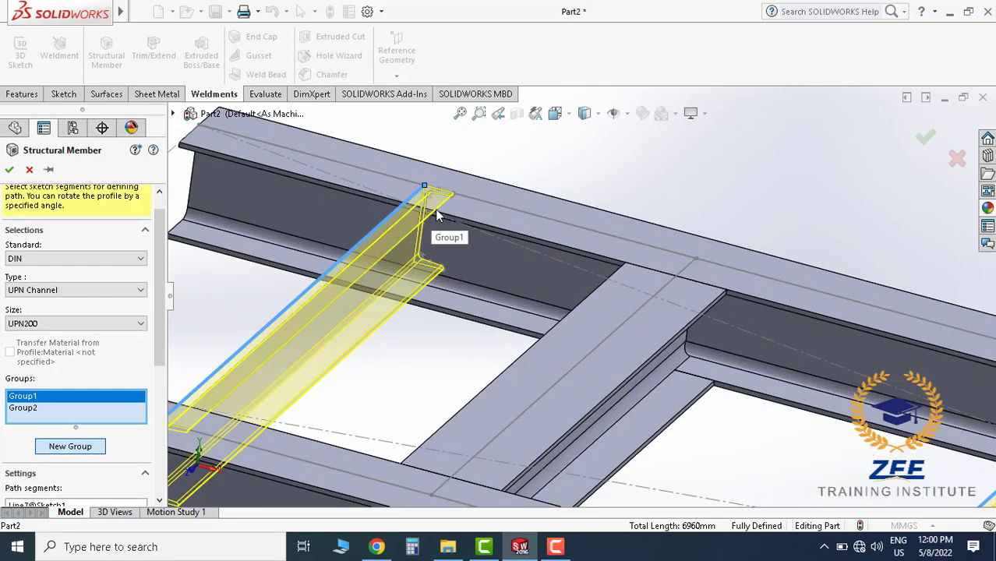
scroll(97, 450, "down", 3)
scroll(154, 369, "down", 3)
scroll(78, 484, "down", 3)
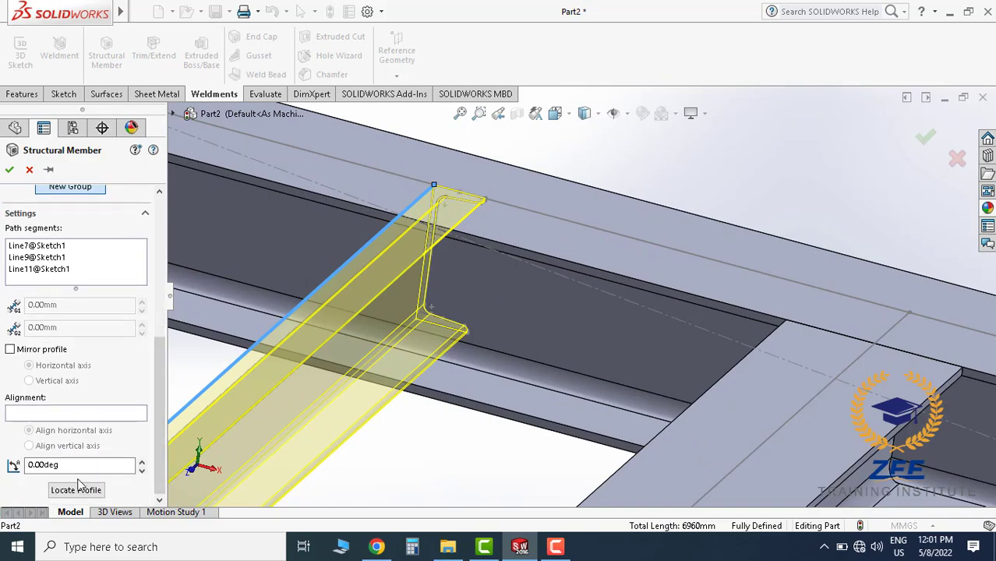
left_click(75, 490)
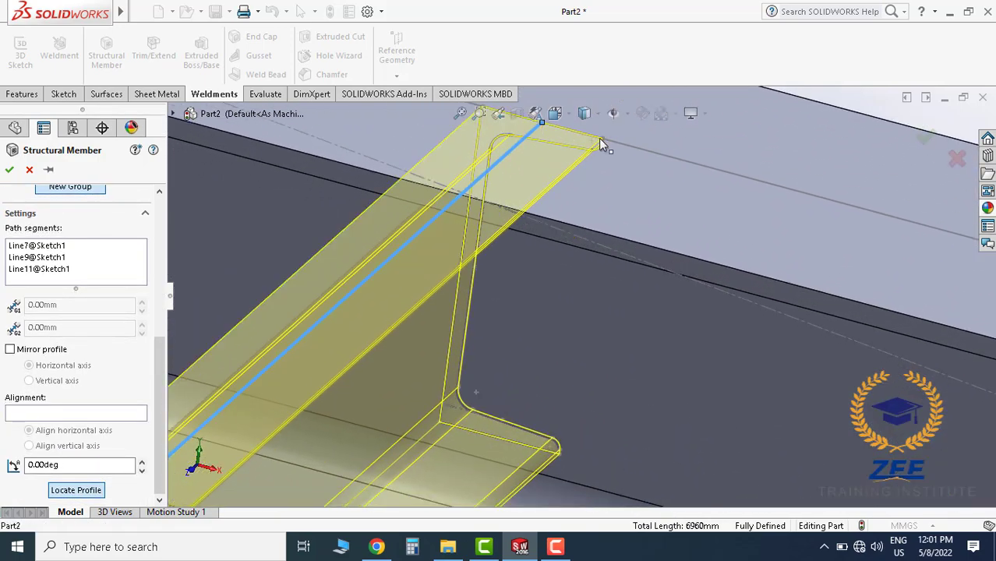
scroll(701, 316, "up", 3)
scroll(780, 343, "down", 2)
scroll(801, 351, "down", 2)
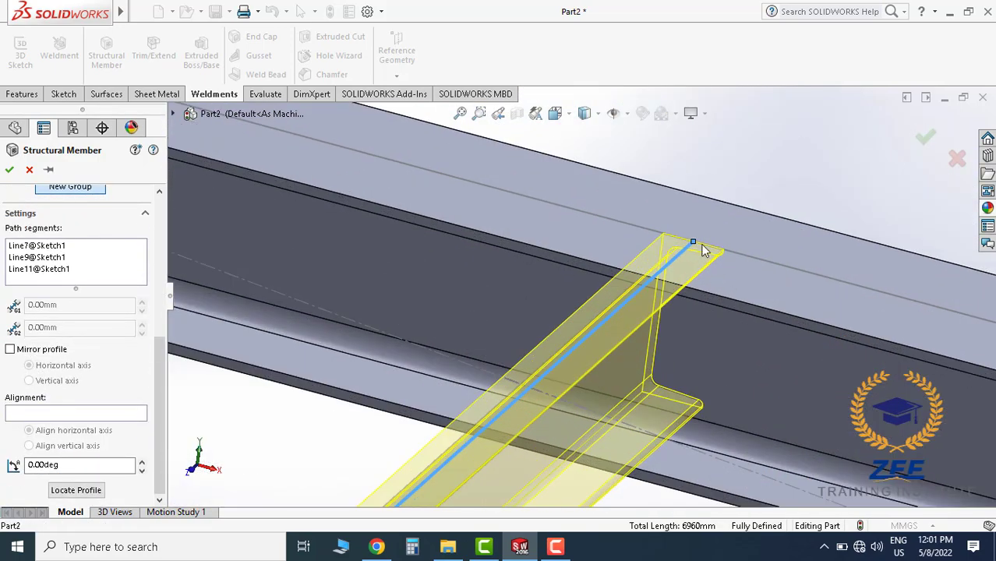
scroll(756, 318, "down", 1)
scroll(756, 326, "up", 3)
scroll(764, 343, "down", 2)
scroll(748, 355, "up", 2)
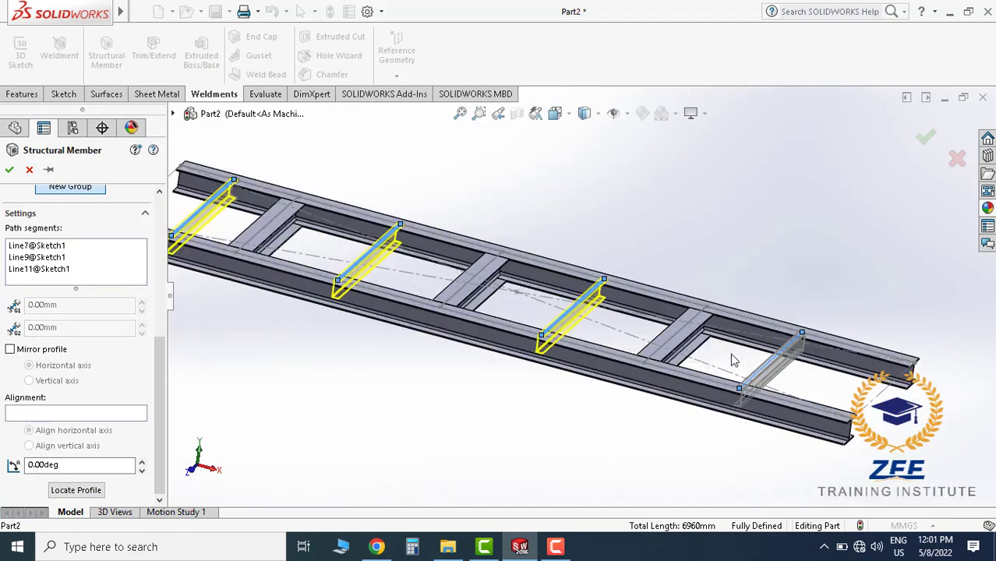
scroll(730, 353, "down", 1)
left_click(10, 170)
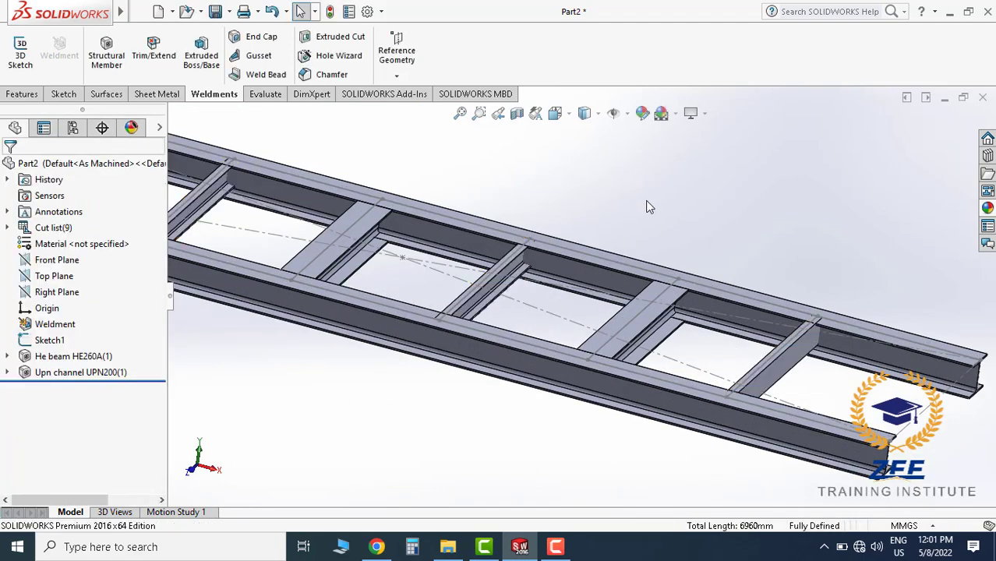
Hide the layout sketch Sketch1 from the FeatureManager tree
scroll(682, 303, "up", 2)
scroll(719, 338, "down", 5)
scroll(722, 345, "up", 2)
scroll(618, 334, "up", 3)
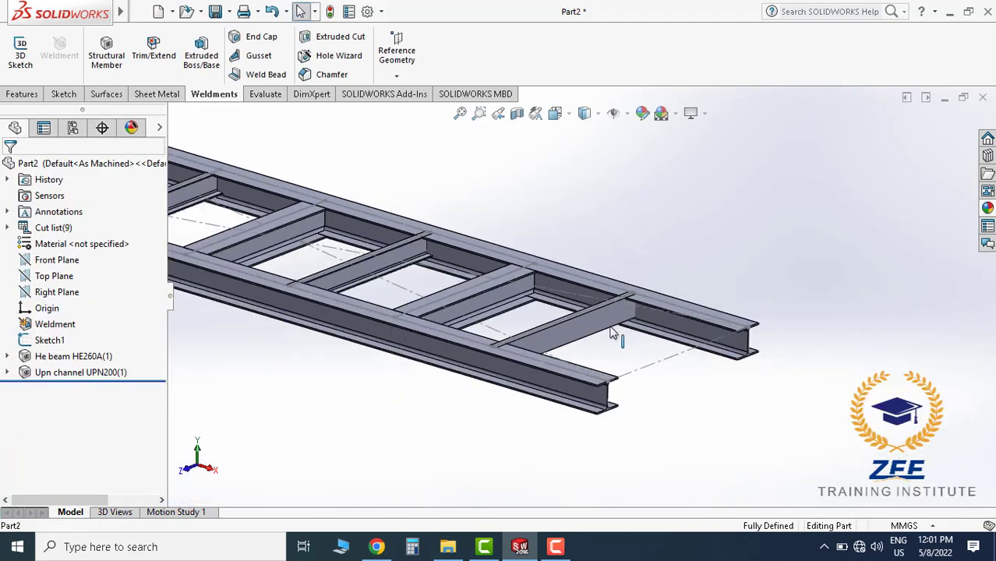
scroll(463, 289, "up", 2)
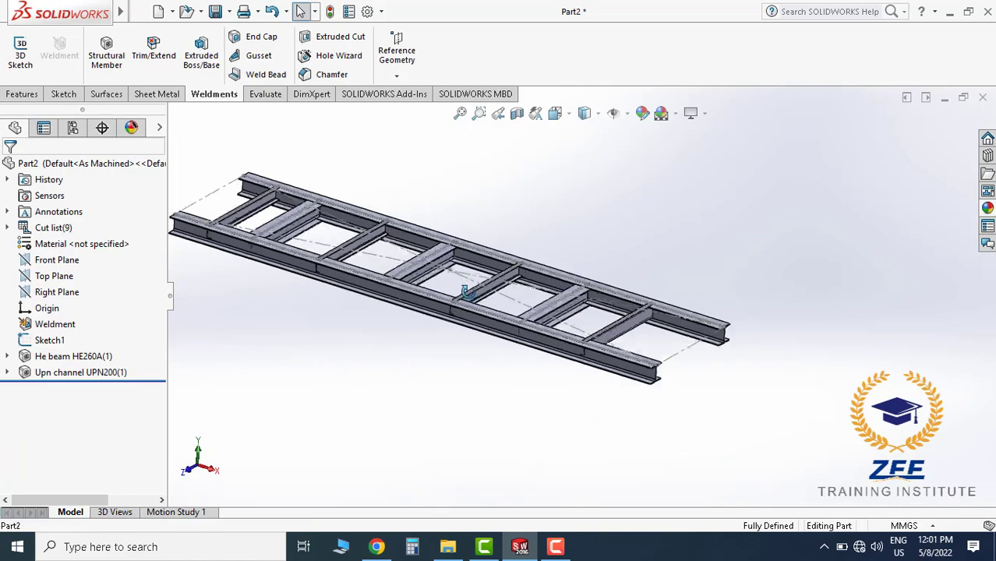
left_click(49, 340)
left_click(65, 330)
Orbit and zoom around the ladder frame to inspect the rail and cross-member joints
scroll(484, 328, "down", 2)
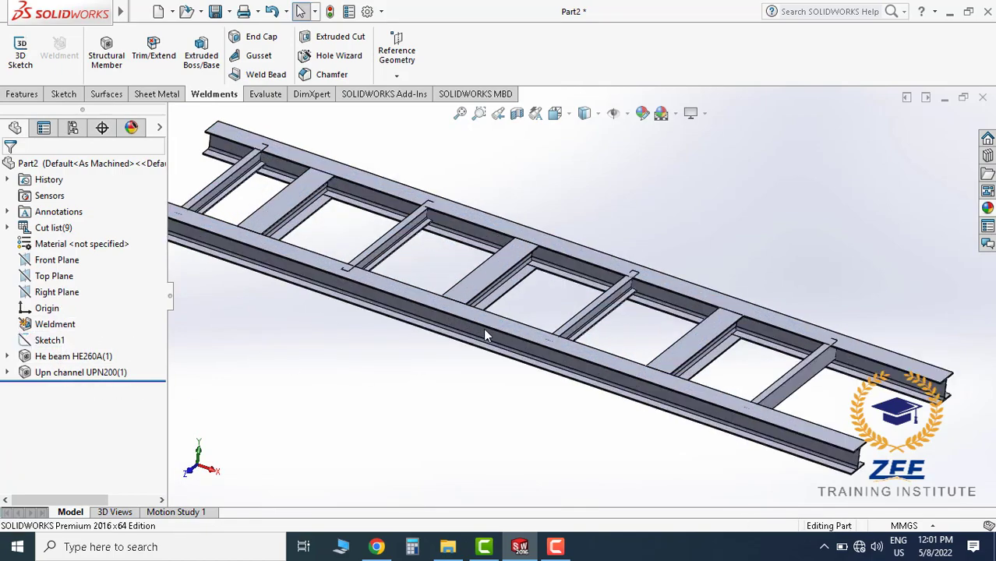
middle_click_drag(483, 328, 489, 315)
middle_click_drag(473, 287, 399, 262)
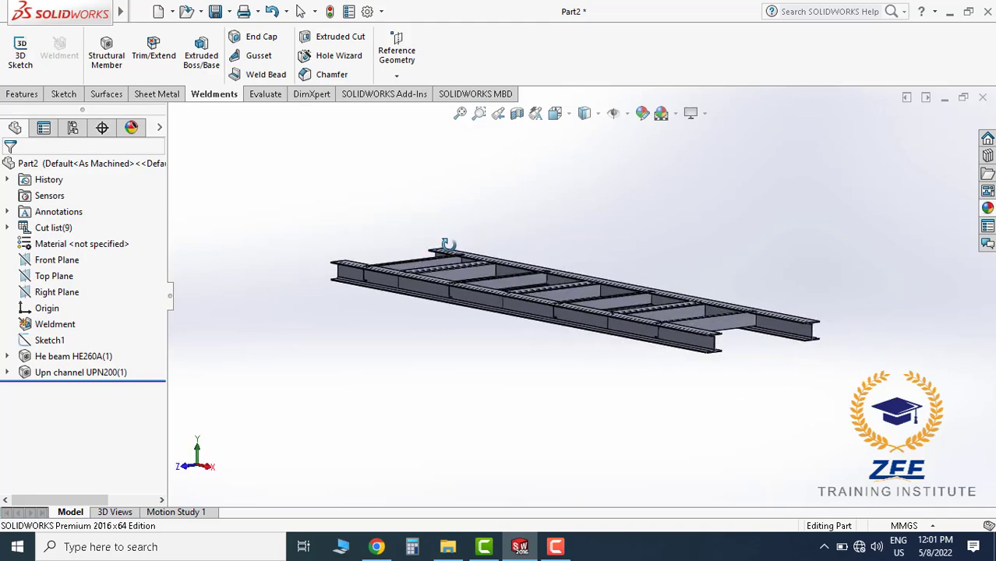
scroll(398, 254, "down", 5)
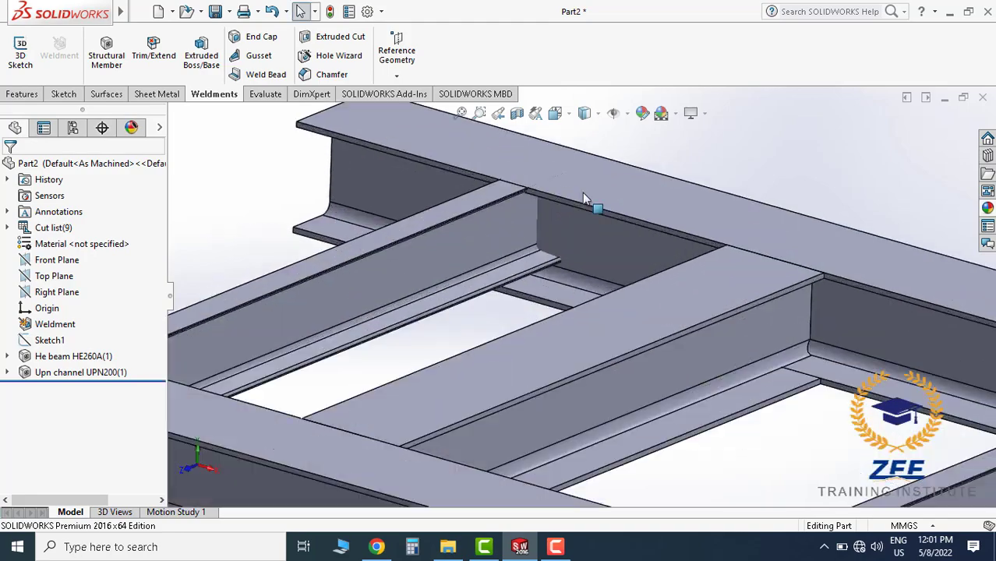
scroll(508, 213, "down", 3)
scroll(597, 187, "down", 2)
scroll(598, 188, "up", 3)
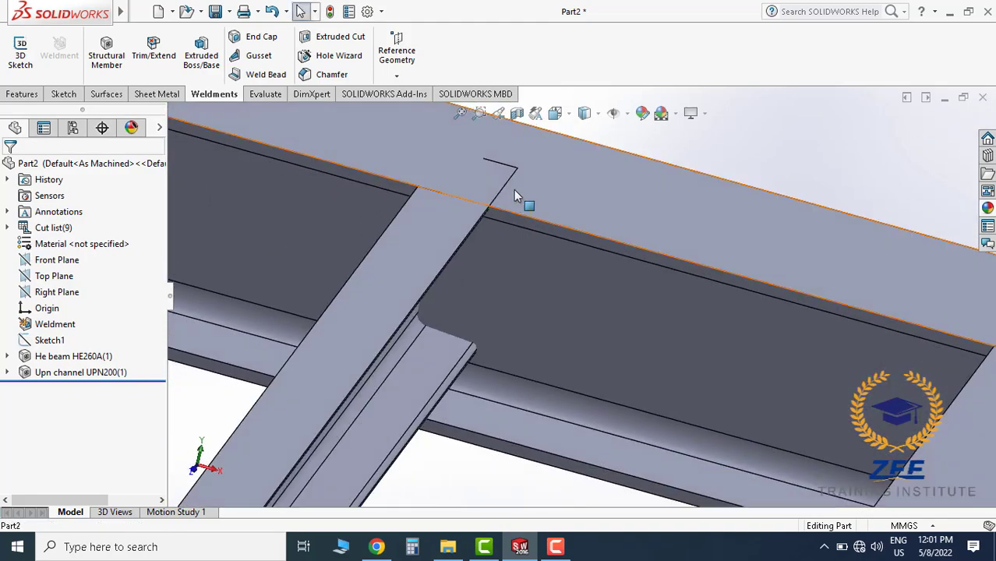
scroll(585, 267, "up", 5)
scroll(706, 365, "up", 2)
middle_click_drag(731, 352, 696, 325)
scroll(540, 288, "down", 5)
scroll(589, 322, "down", 3)
middle_click_drag(588, 322, 565, 397)
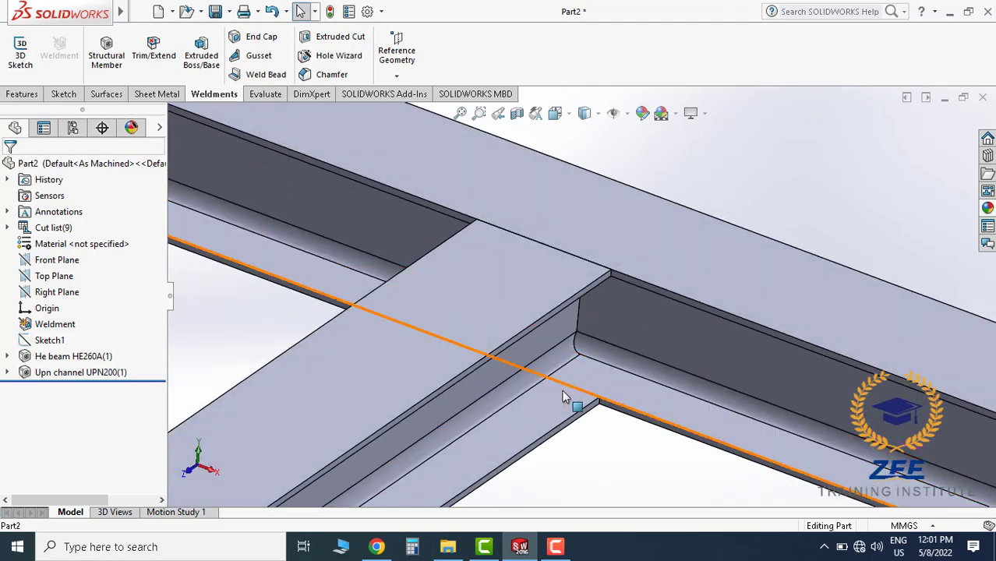
mouse_move(599, 367)
middle_mouse_down()
mouse_move(611, 224)
mouse_move(672, 190)
mouse_move(596, 291)
mouse_move(595, 333)
mouse_move(584, 326)
middle_mouse_up()
scroll(594, 334, "up", 3)
scroll(596, 333, "up", 5)
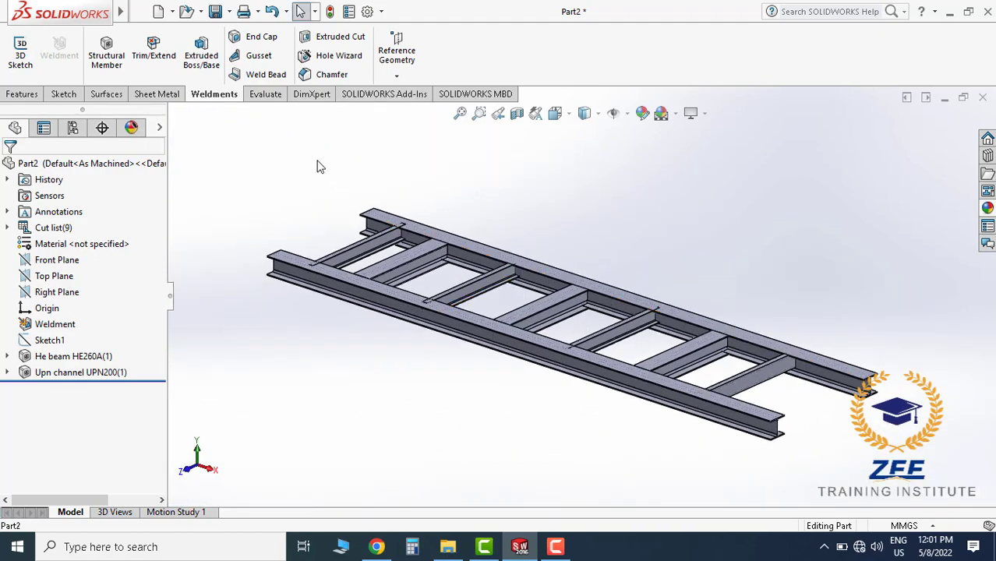
Start Trim/Extend and select the four UPN200 channels as bodies to be trimmed
left_click(156, 50)
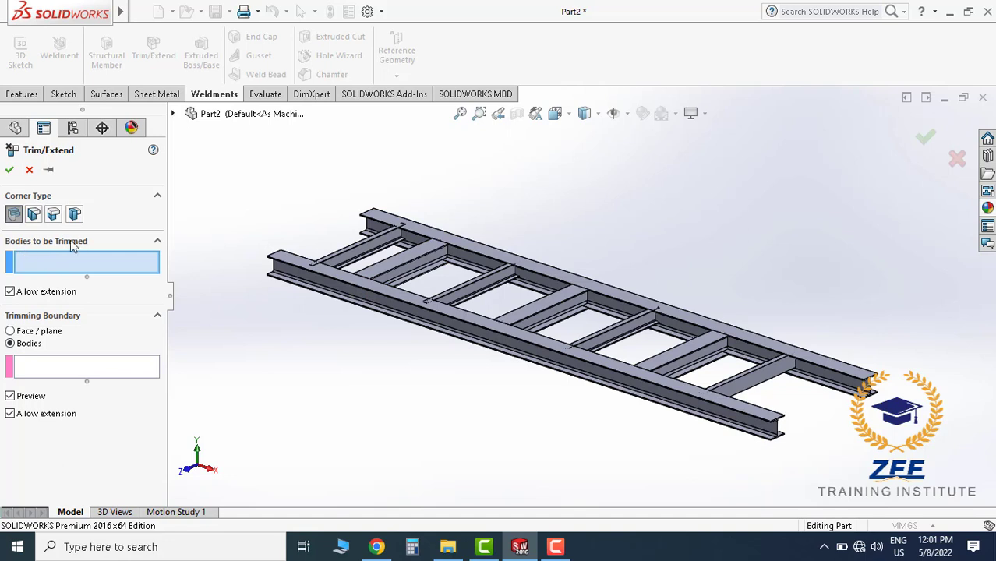
scroll(382, 249, "down", 2)
left_click(371, 244)
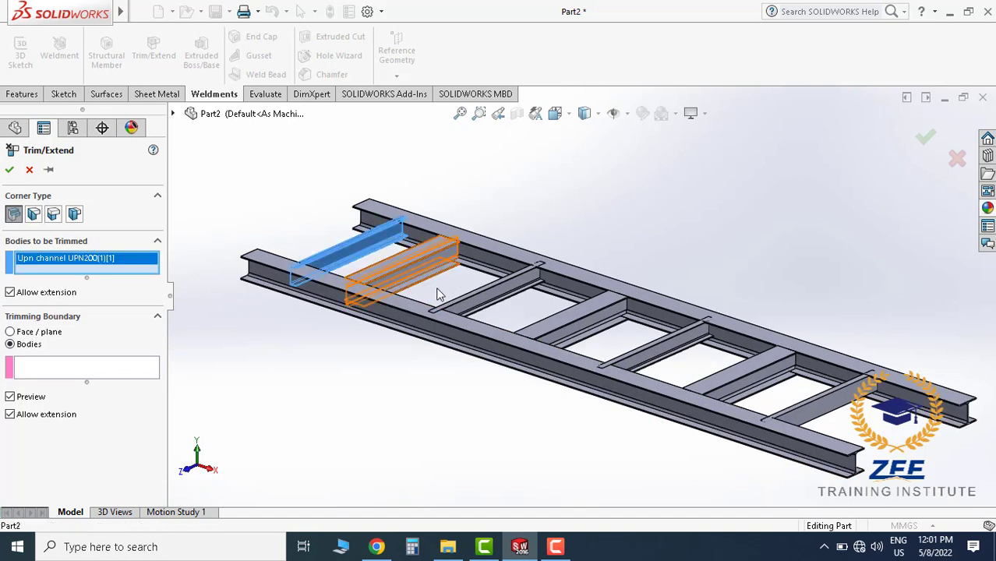
left_click(507, 288)
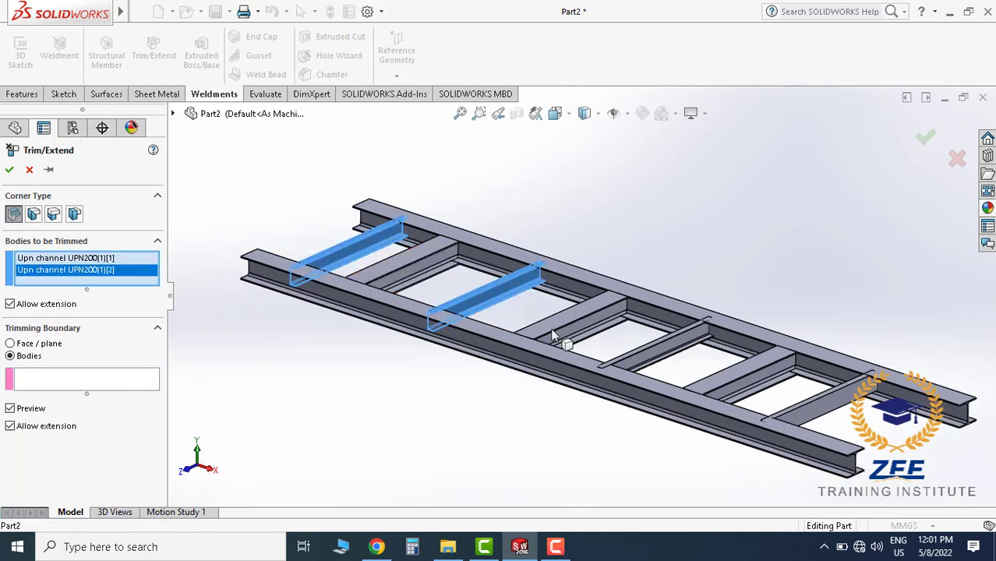
left_click(675, 356)
left_click(816, 411)
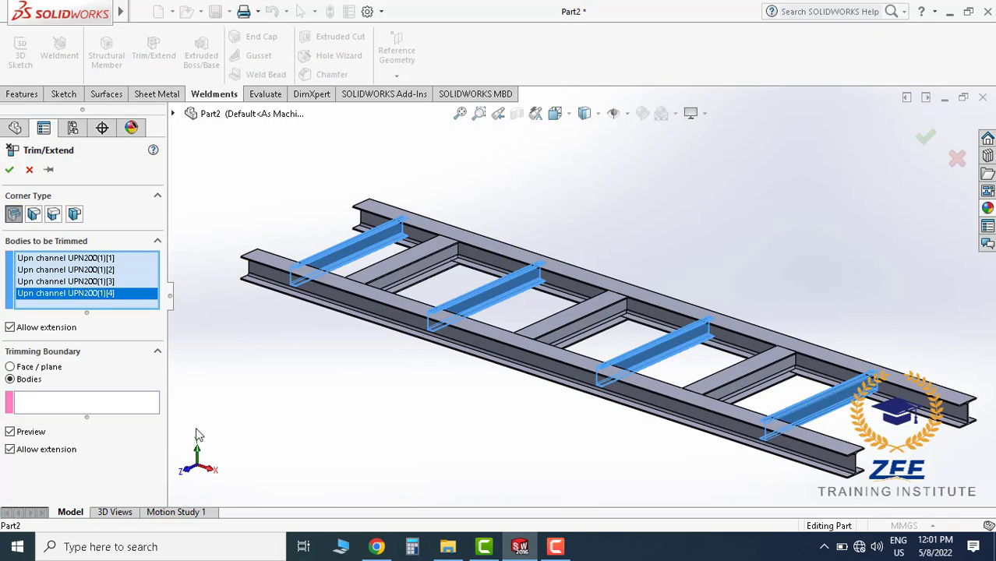
Pick both HE260A rails as trimming boundary bodies and preview the channel-rail junction
left_click(86, 401)
left_click(496, 248)
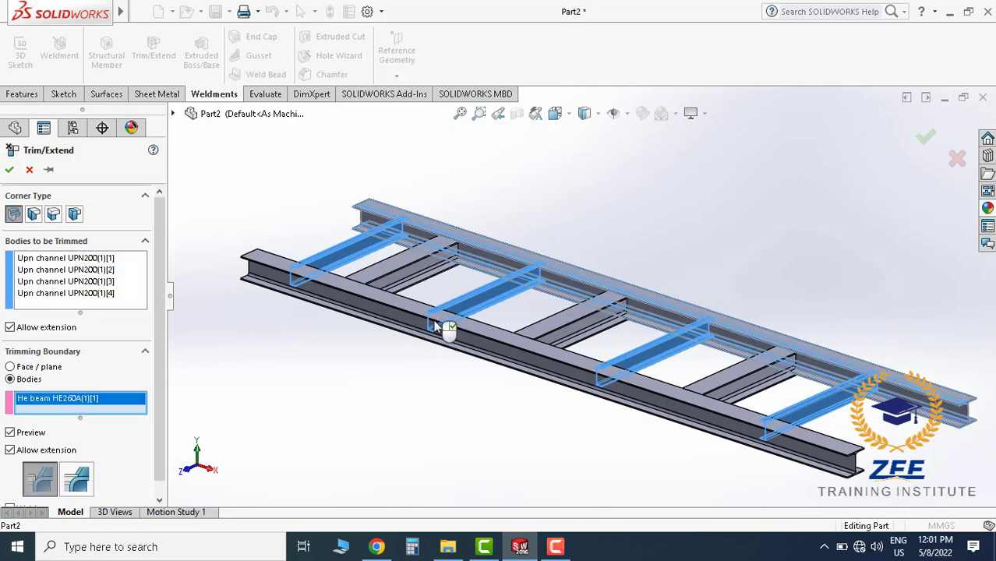
left_click(333, 300)
scroll(475, 222, "down", 3)
scroll(454, 249, "down", 2)
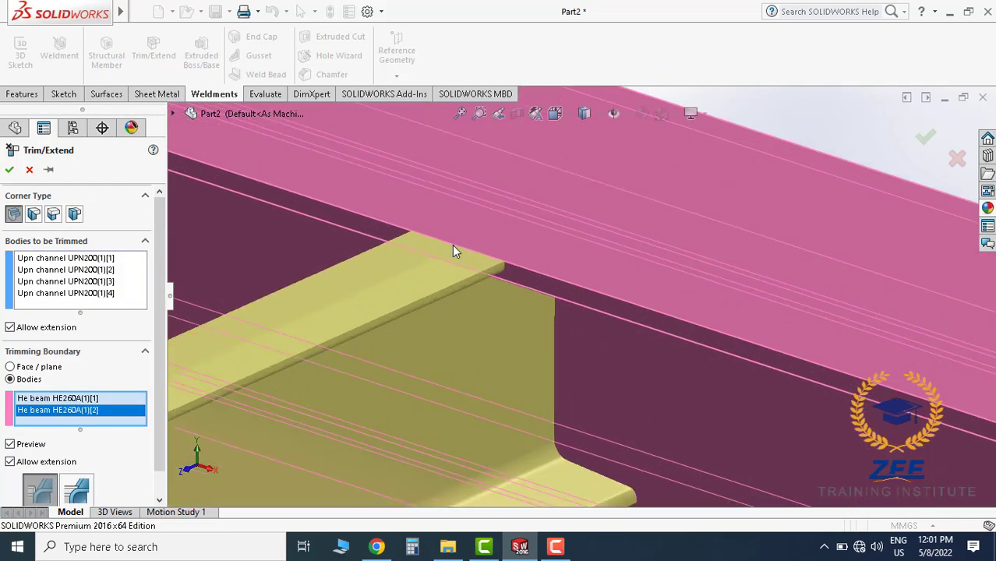
mouse_move(452, 245)
middle_mouse_down()
mouse_move(538, 257)
mouse_move(565, 241)
mouse_move(360, 208)
middle_mouse_up()
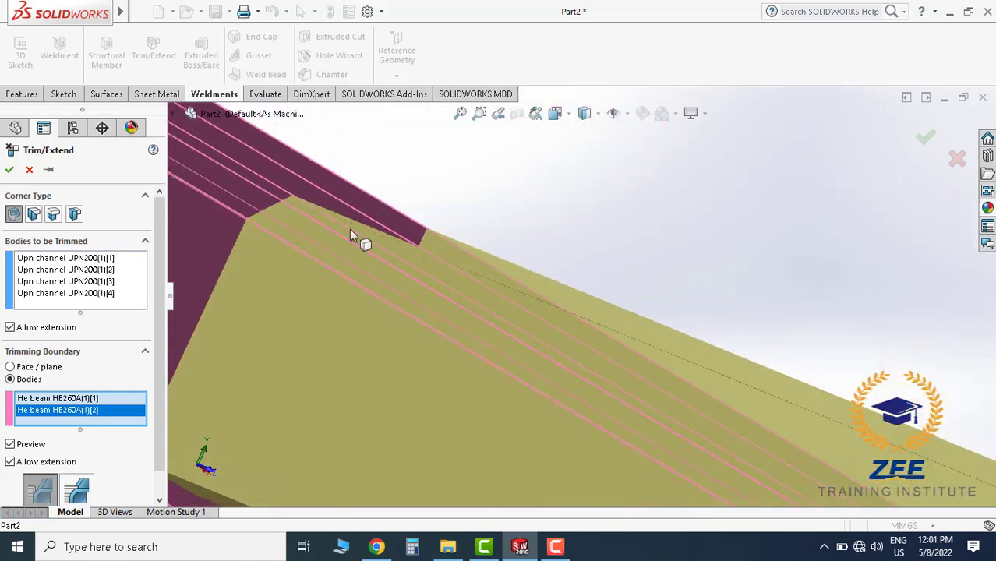
scroll(506, 281, "up", 3)
middle_click_drag(506, 281, 405, 287)
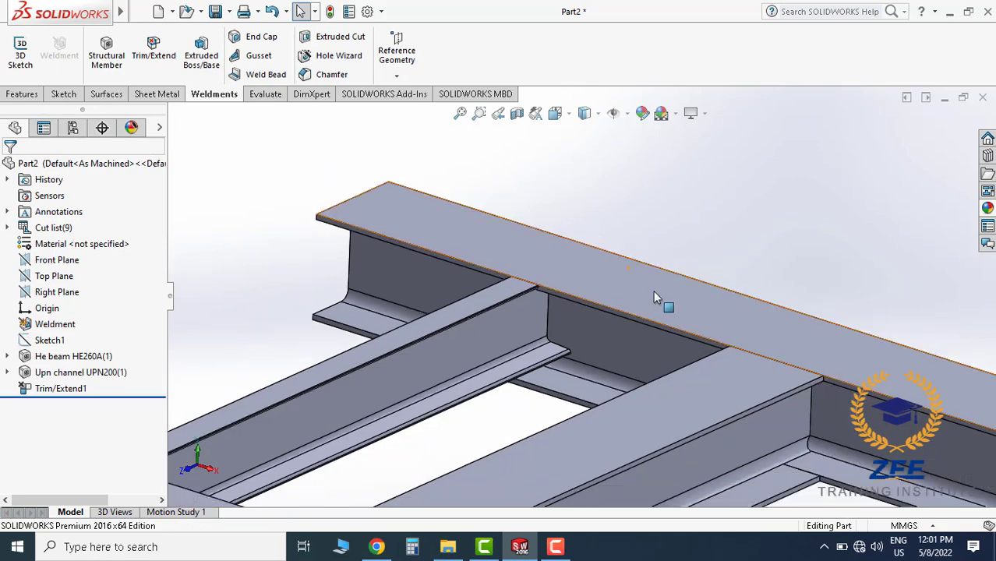
Orbit and zoom around the trimmed channel-rail junctions
scroll(540, 305, "down", 2)
scroll(576, 291, "down", 3)
middle_click_drag(577, 292, 628, 261)
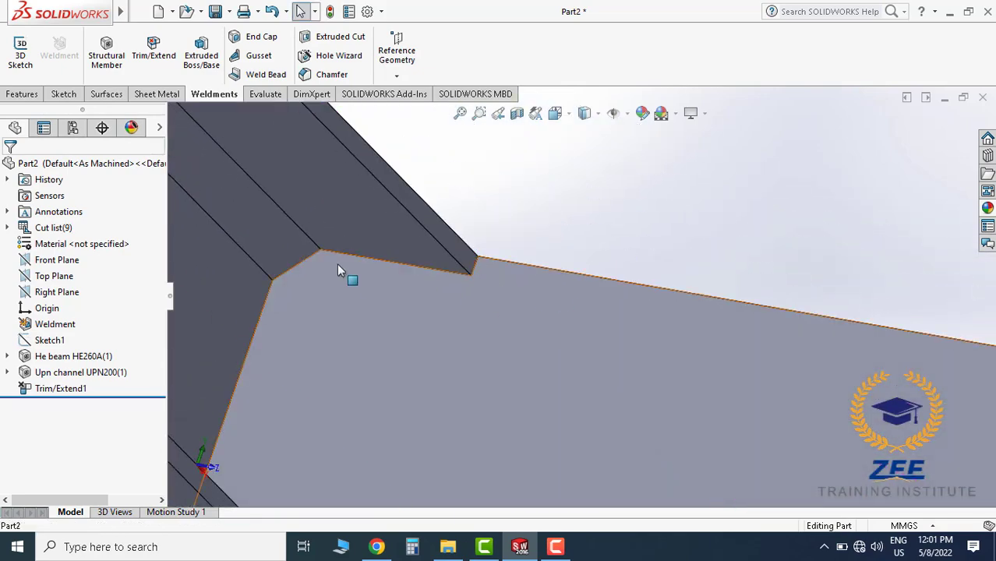
scroll(413, 298, "up", 3)
scroll(474, 339, "up", 2)
scroll(616, 349, "up", 2)
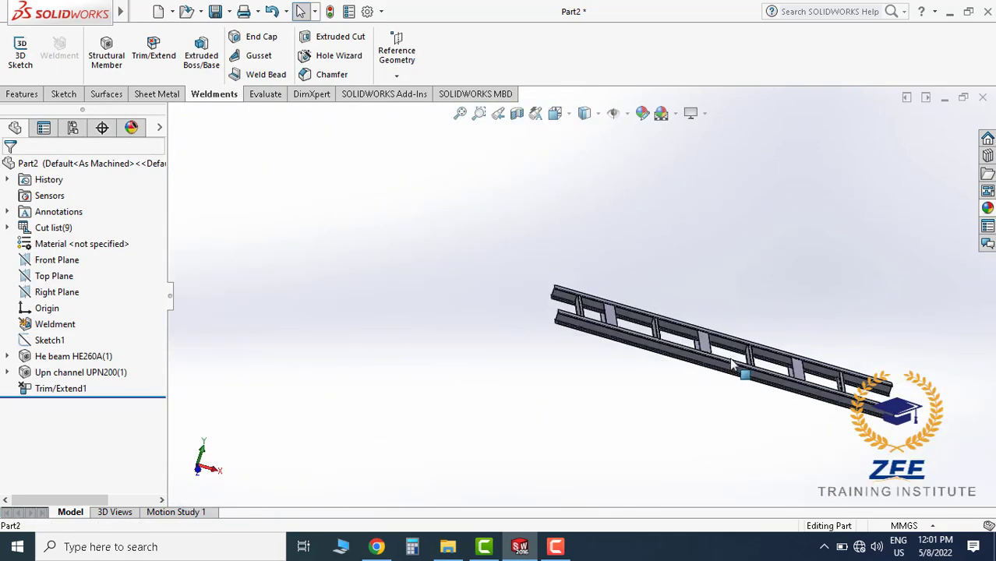
scroll(445, 234, "down", 3)
scroll(449, 230, "down", 2)
scroll(462, 223, "down", 2)
scroll(516, 211, "down", 2)
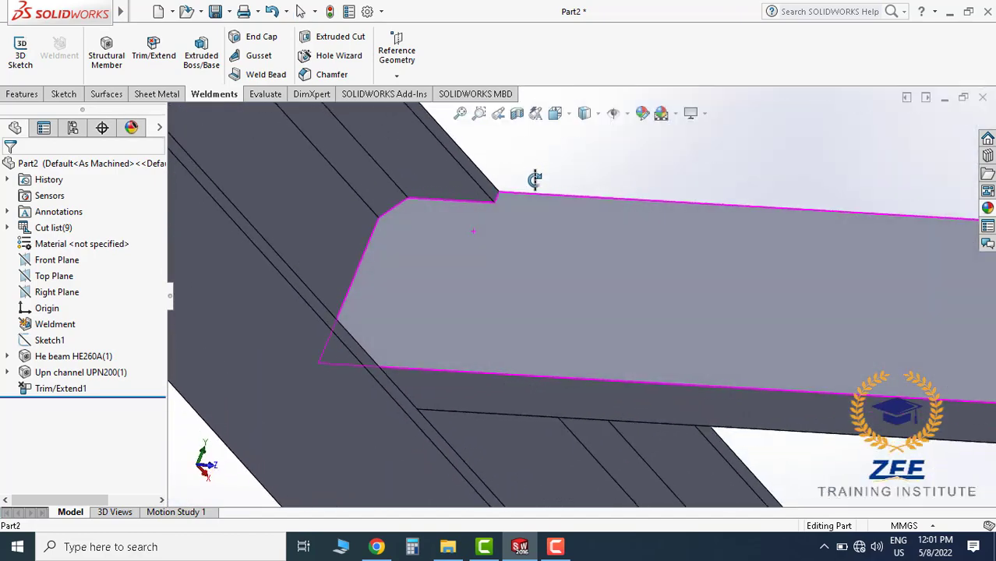
scroll(688, 334, "up", 2)
scroll(689, 326, "up", 5)
middle_click_drag(688, 326, 617, 325)
scroll(616, 326, "down", 3)
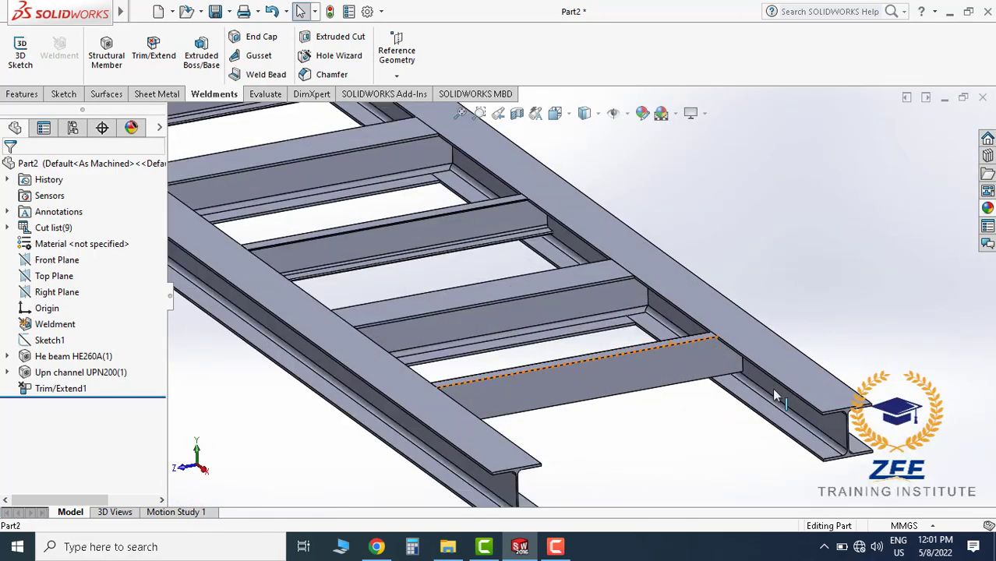
scroll(657, 309, "down", 3)
scroll(657, 308, "down", 2)
scroll(608, 234, "up", 3)
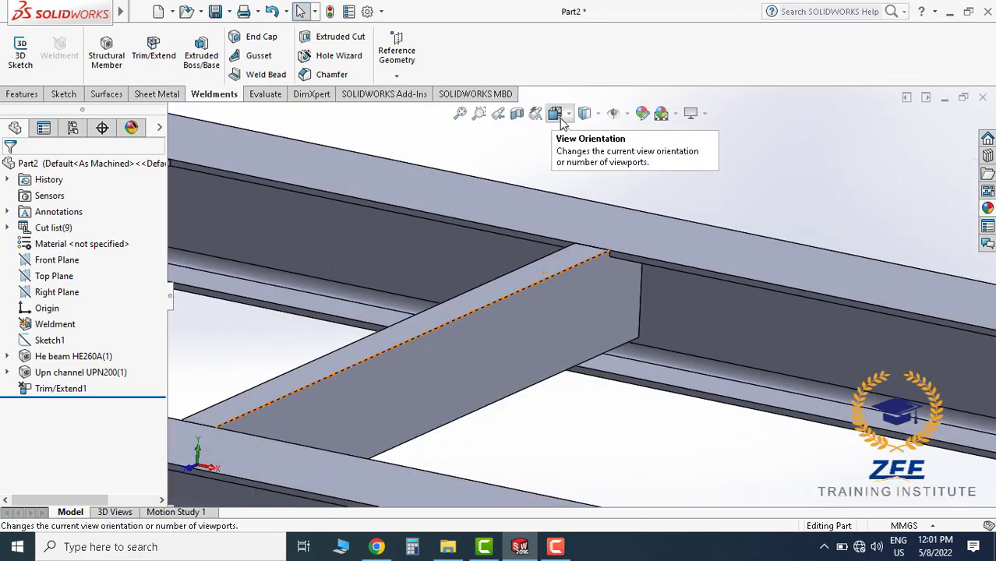
Set the view to Isometric, reorient the frame, and bring up the Features commands
left_click(558, 119)
left_click(593, 250)
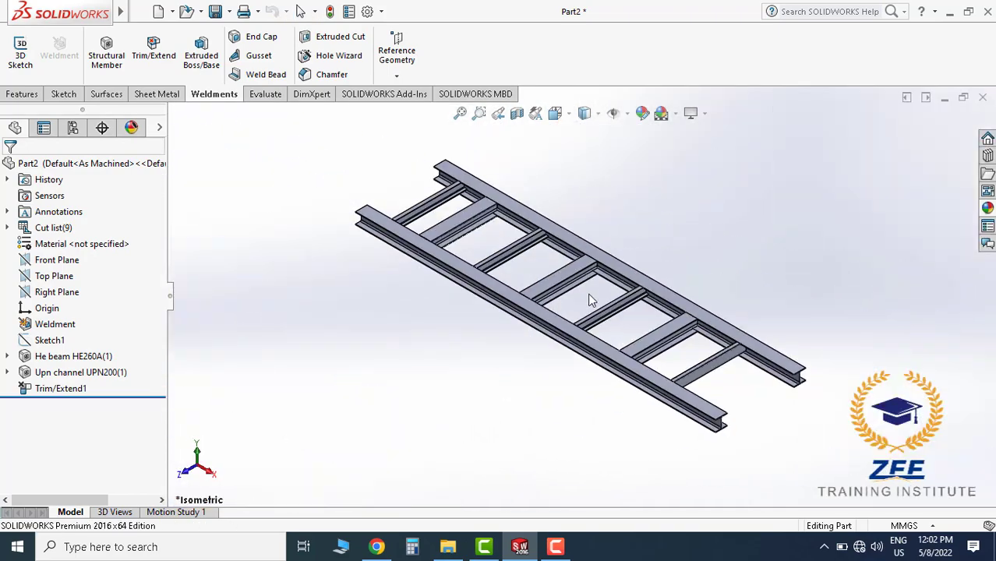
middle_click_drag(577, 296, 591, 258)
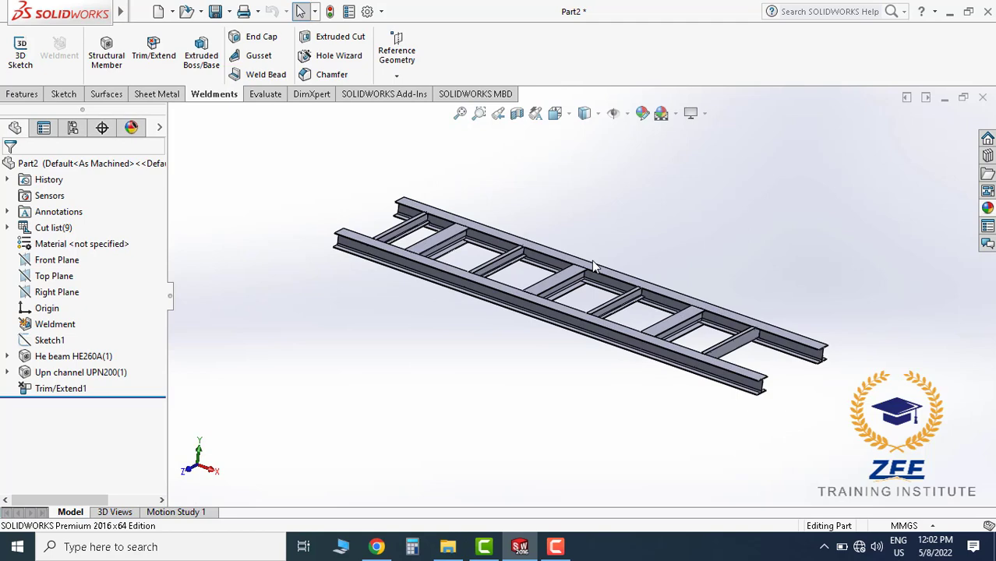
mouse_move(597, 282)
middle_mouse_down()
mouse_move(535, 290)
mouse_move(545, 318)
middle_mouse_up()
scroll(762, 386, "down", 5)
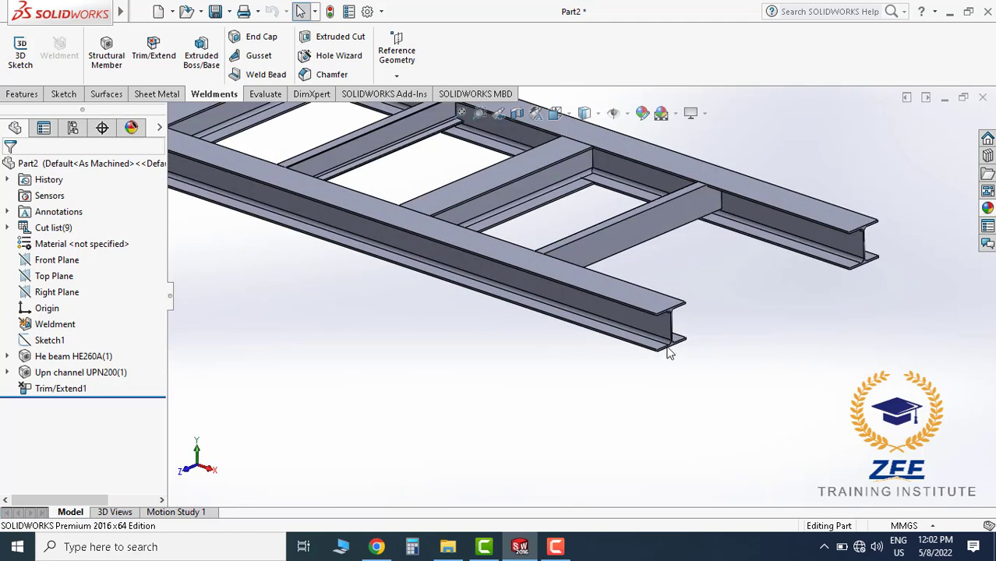
left_click(32, 97)
scroll(616, 272, "up", 5)
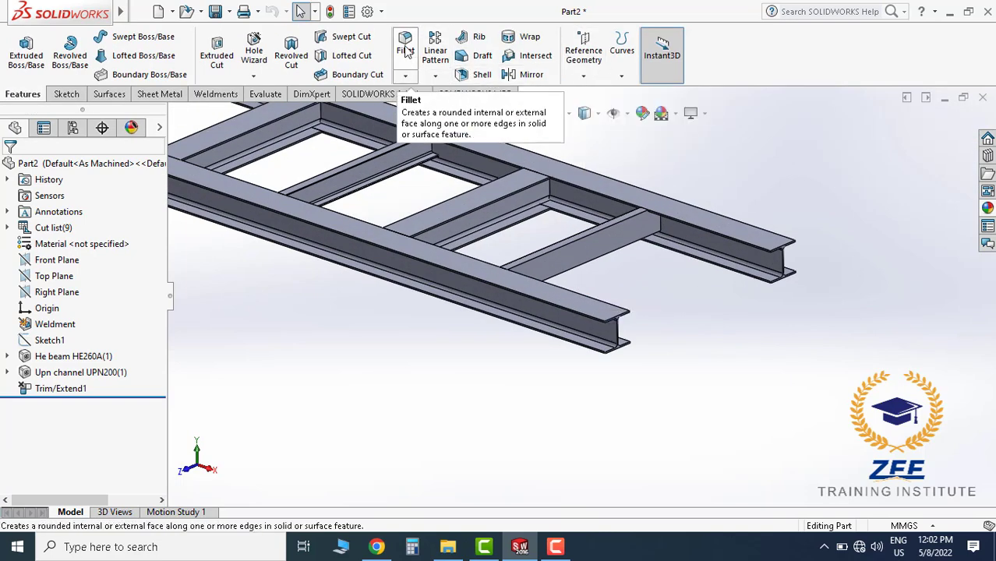
Start a fillet and pick the first flange end edge of an HE260A rail
left_click(408, 78)
left_click(428, 95)
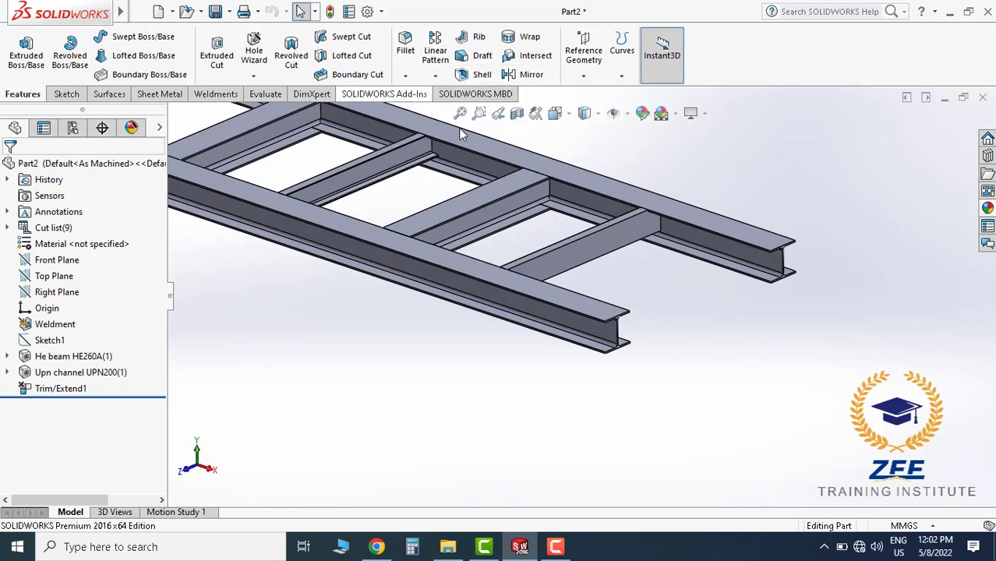
scroll(616, 363, "down", 3)
scroll(577, 276, "down", 5)
left_click(589, 276)
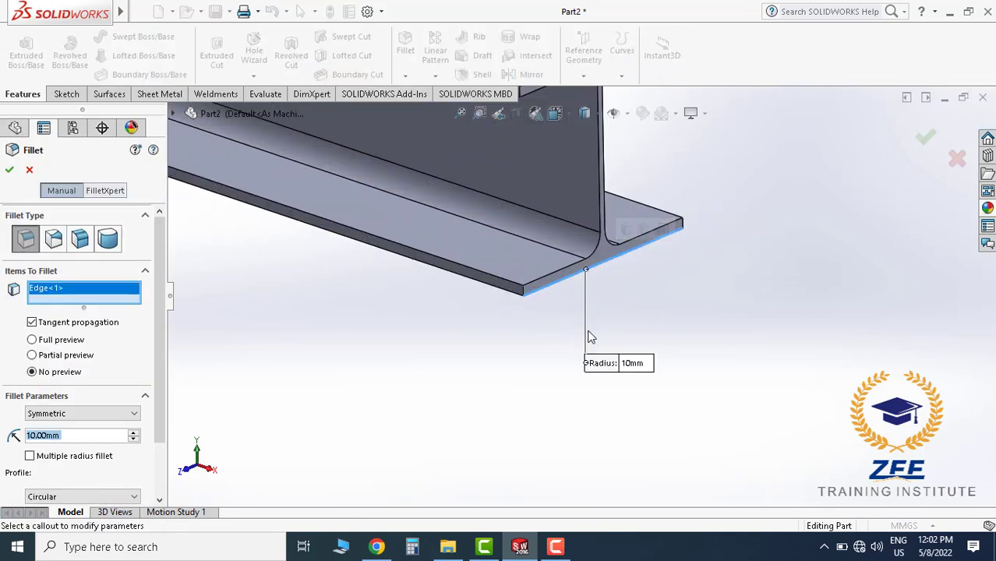
scroll(585, 280, "up", 3)
scroll(568, 326, "up", 3)
scroll(478, 332, "up", 2)
scroll(487, 310, "down", 2)
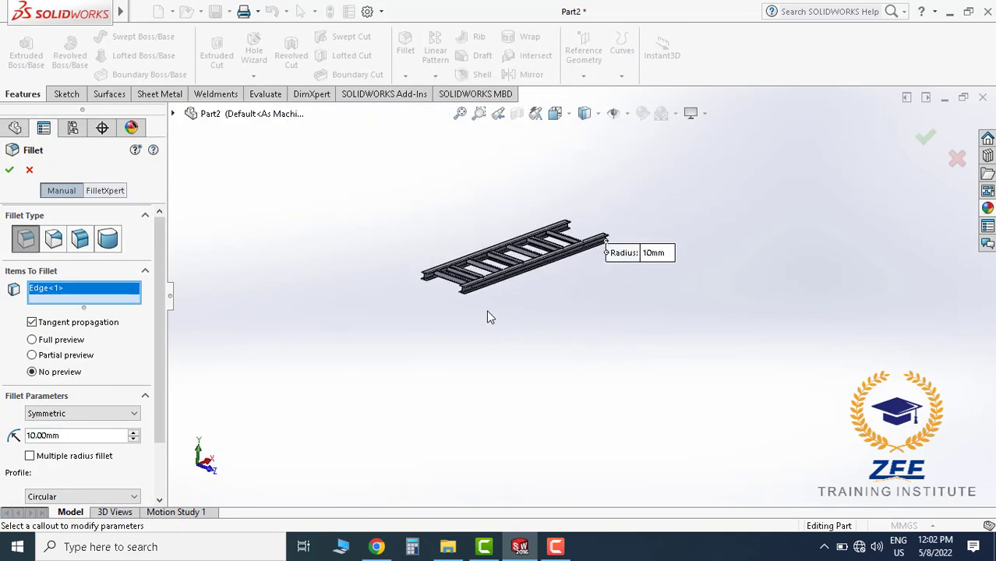
scroll(529, 278, "down", 3)
scroll(467, 276, "down", 3)
scroll(441, 260, "down", 3)
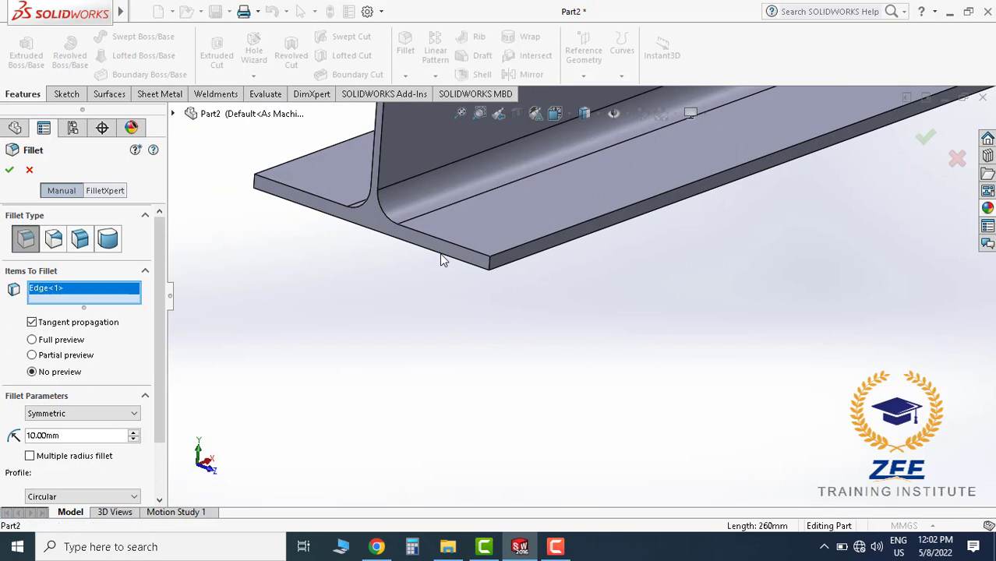
Add the second flange end edge with a 150 mm radius and inspect the rounded end
left_click(441, 259)
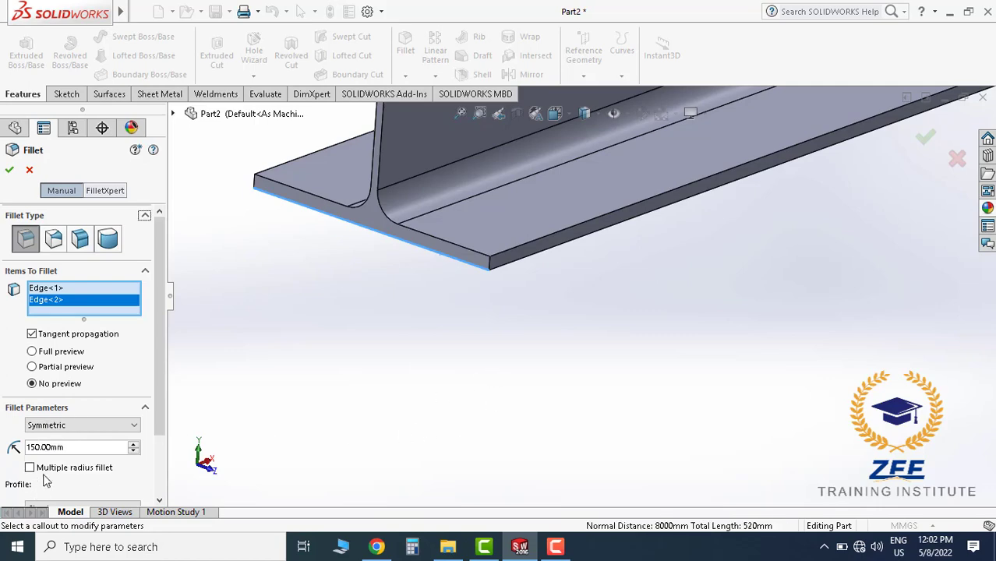
scroll(568, 318, "up", 3)
scroll(673, 311, "up", 3)
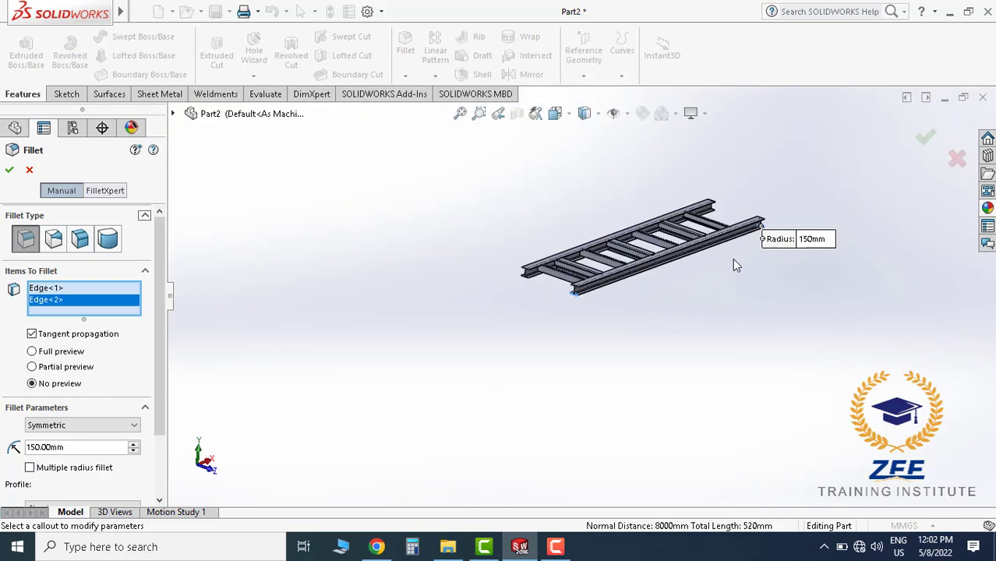
scroll(734, 262, "down", 3)
scroll(762, 229, "down", 2)
scroll(607, 178, "up", 2)
scroll(561, 295, "down", 4)
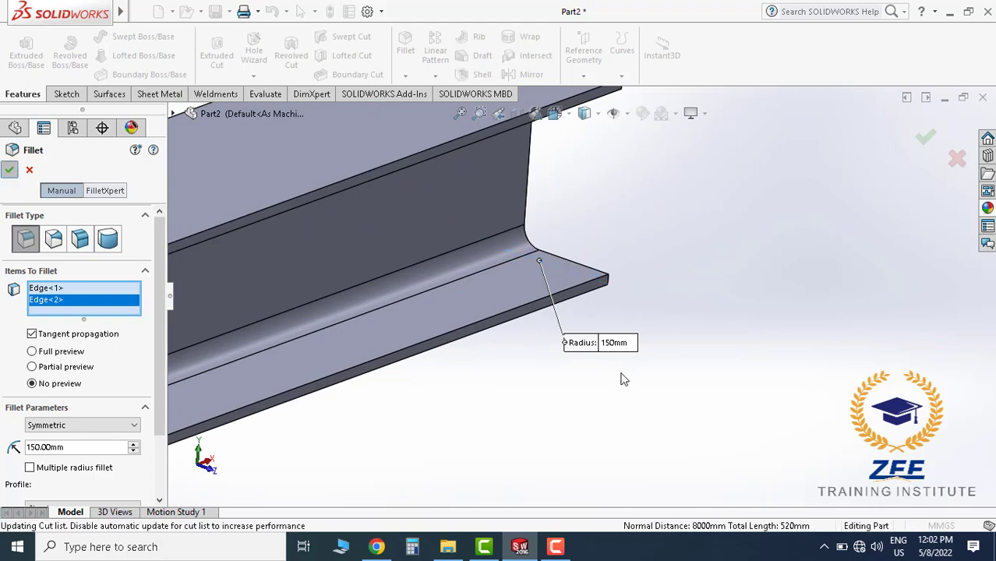
mouse_move(618, 389)
middle_mouse_down()
mouse_move(563, 301)
mouse_move(451, 283)
mouse_move(589, 265)
mouse_move(653, 216)
mouse_move(616, 281)
middle_mouse_up()
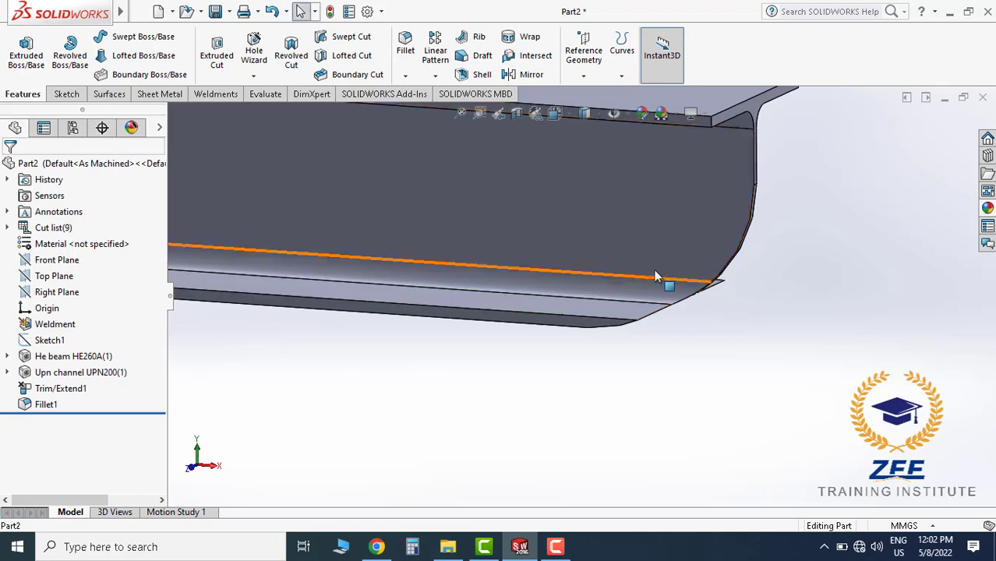
scroll(660, 296, "up", 3)
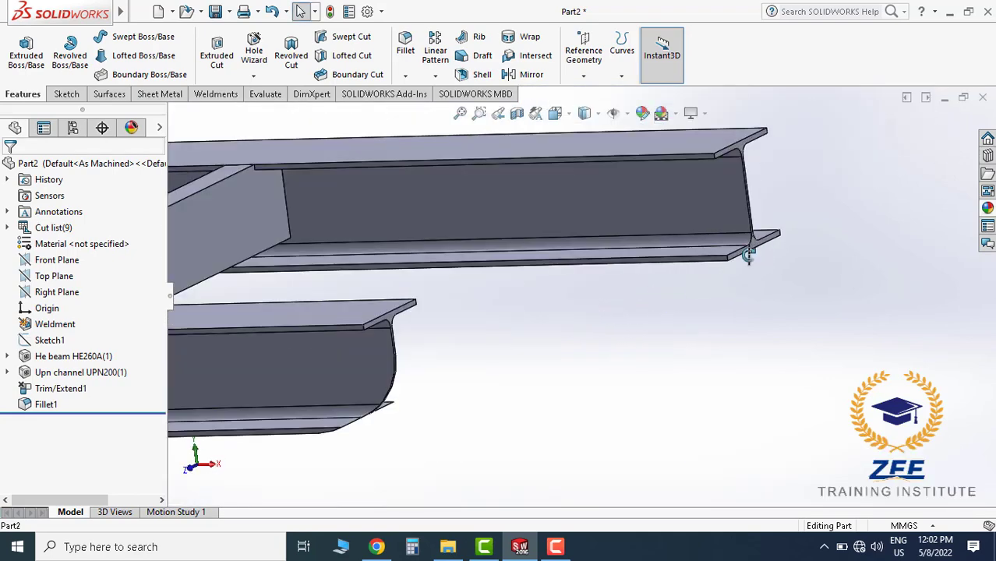
Fillet both flange end edges of the other HE260A rail at 150 mm radius
middle_click_drag(748, 256, 733, 234)
left_click(405, 45)
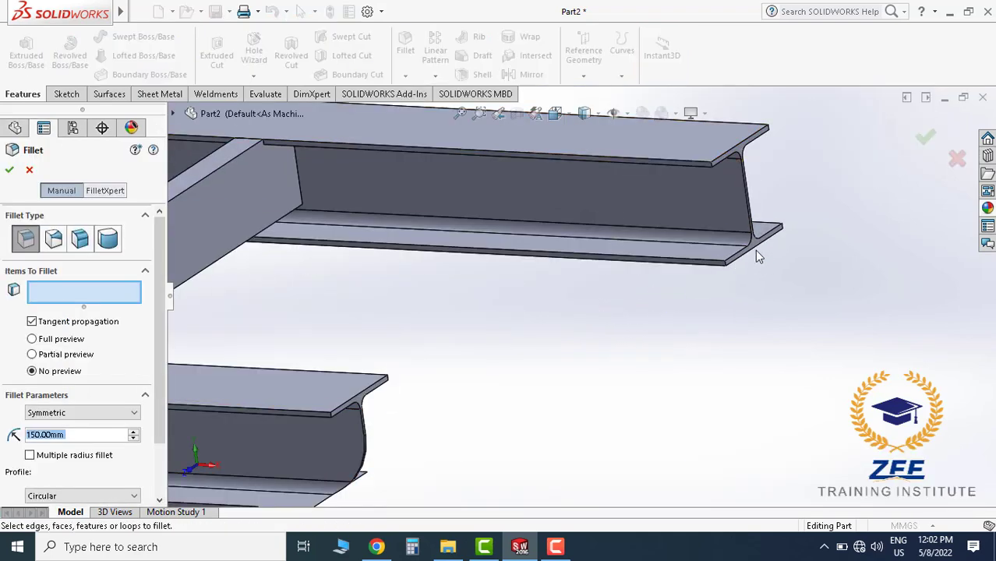
left_click(756, 256)
scroll(741, 297, "up", 5)
middle_click_drag(595, 358, 689, 337)
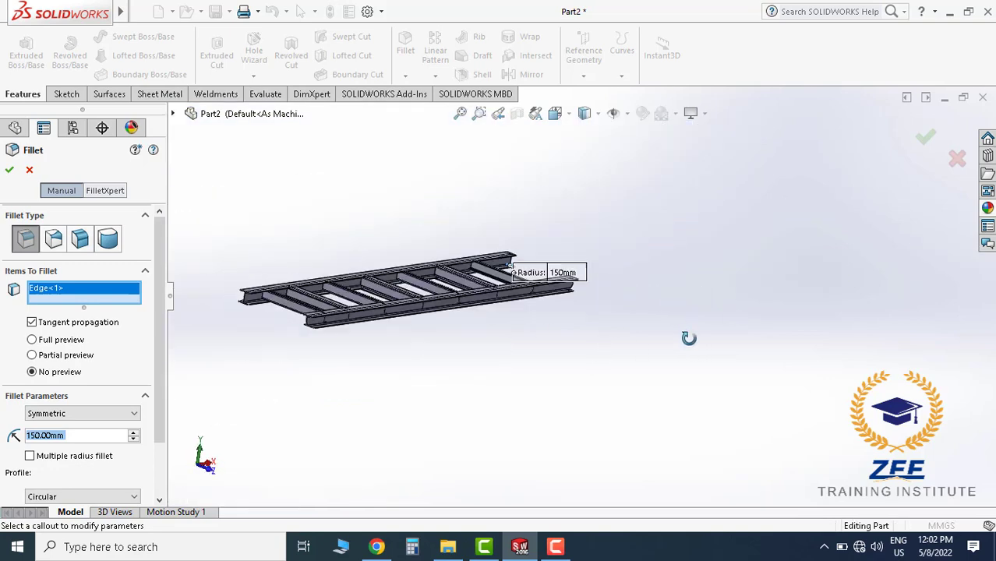
scroll(327, 314, "down", 5)
scroll(437, 304, "down", 3)
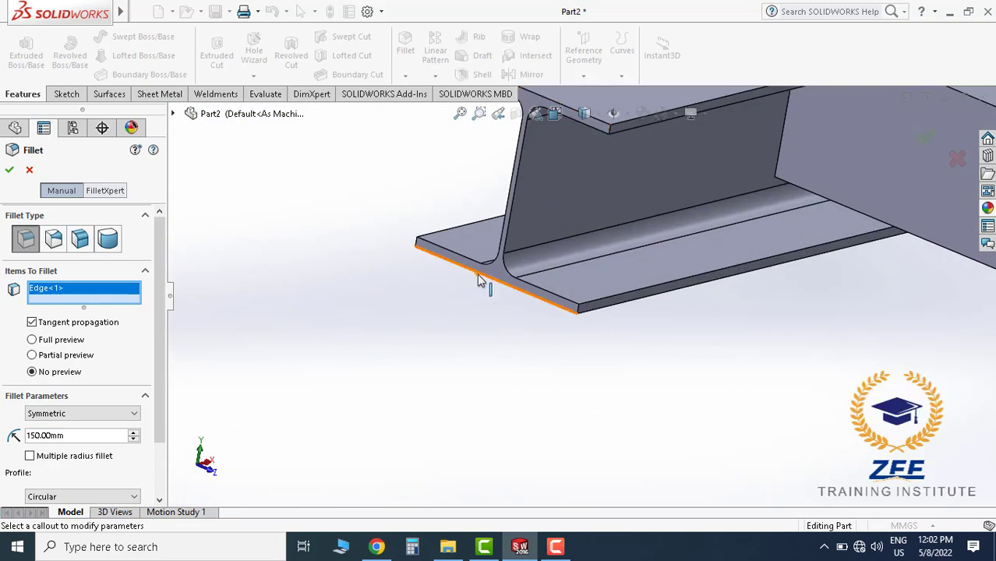
left_click(480, 283)
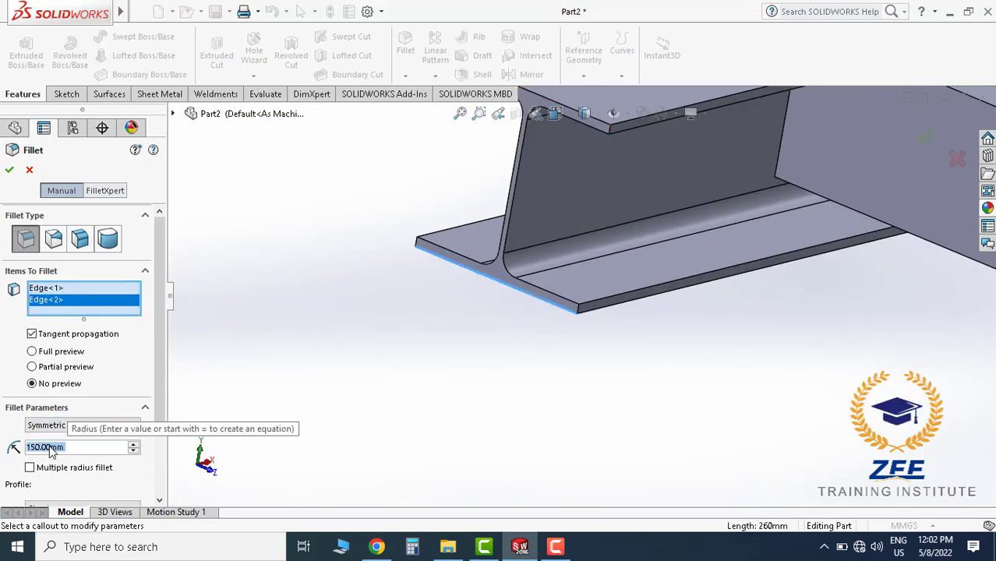
scroll(612, 307, "up", 3)
scroll(708, 261, "up", 3)
scroll(768, 285, "down", 3)
scroll(638, 296, "down", 3)
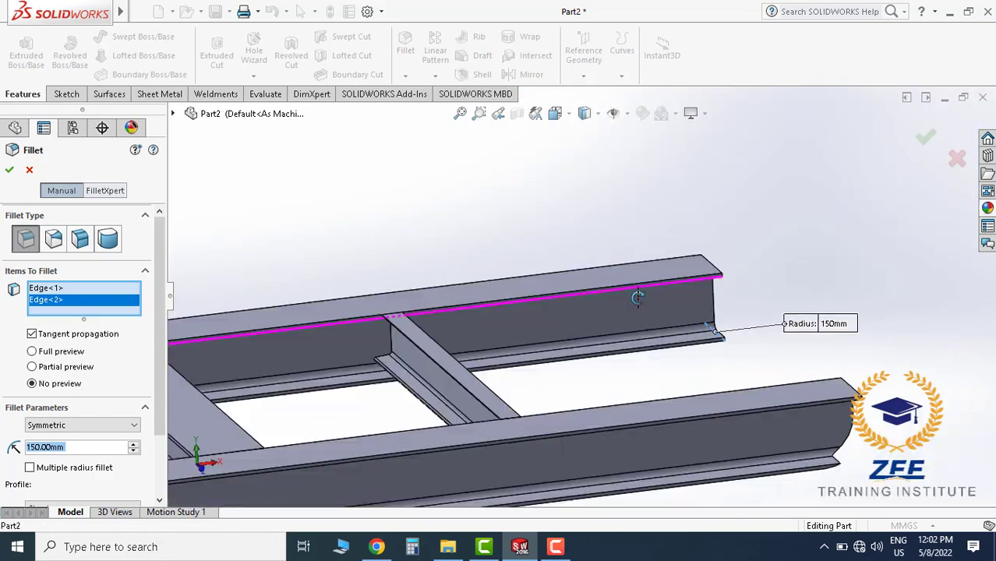
scroll(832, 313, "down", 3)
scroll(801, 264, "down", 3)
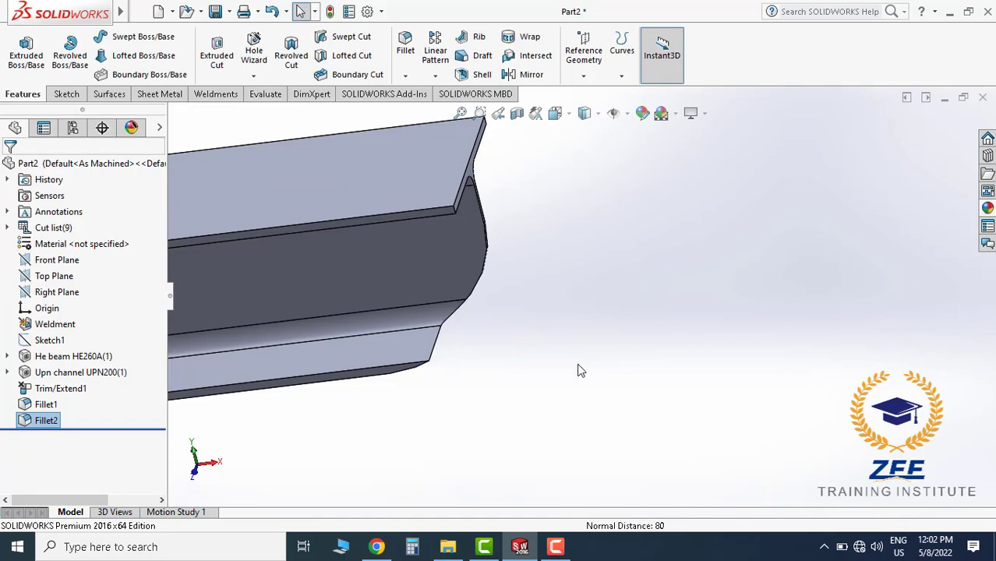
scroll(579, 367, "up", 3)
Orbit and zoom to look over the frame's filleted rail ends
scroll(561, 356, "up", 3)
mouse_move(456, 364)
middle_mouse_down()
mouse_move(524, 267)
mouse_move(483, 325)
middle_mouse_up()
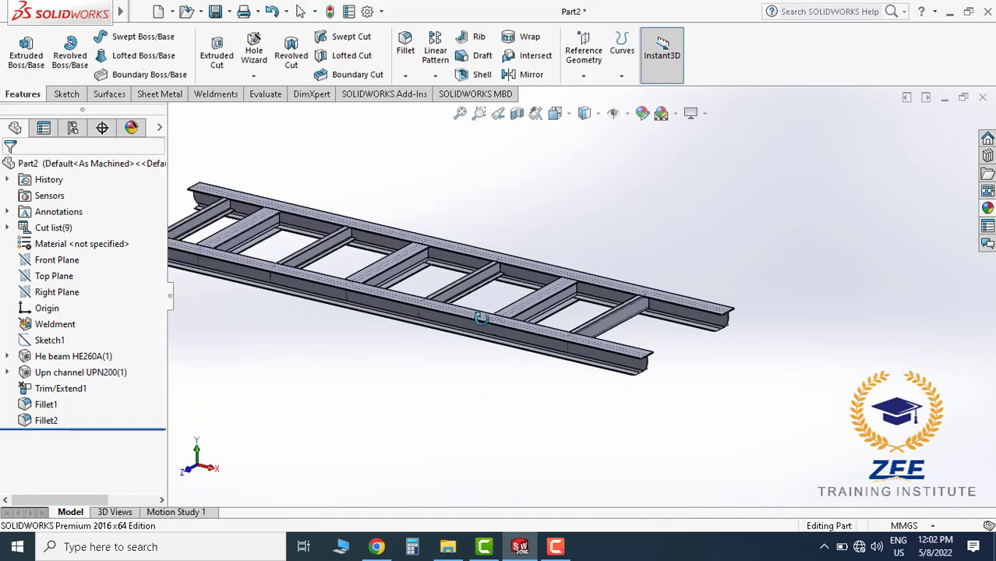
scroll(445, 289, "up", 3)
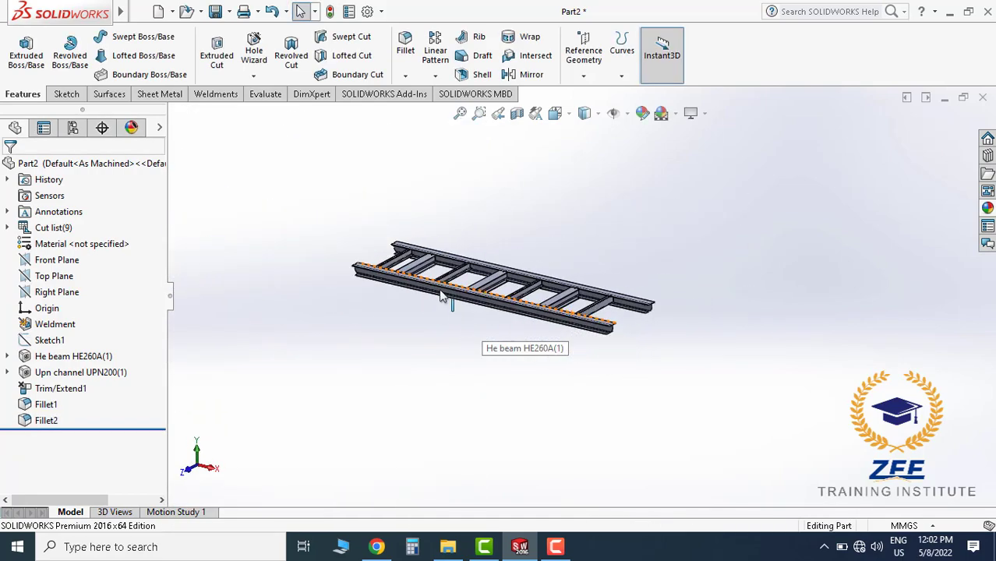
scroll(345, 258, "down", 5)
scroll(435, 274, "down", 3)
middle_click_drag(435, 274, 547, 288)
scroll(547, 288, "up", 3)
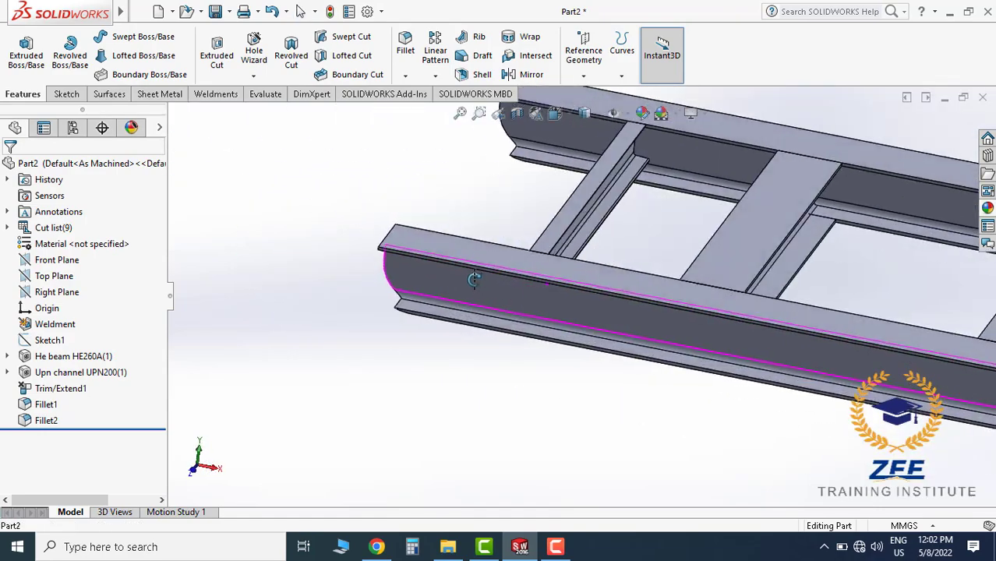
scroll(547, 290, "up", 3)
scroll(549, 294, "down", 3)
scroll(551, 302, "down", 3)
scroll(550, 302, "up", 5)
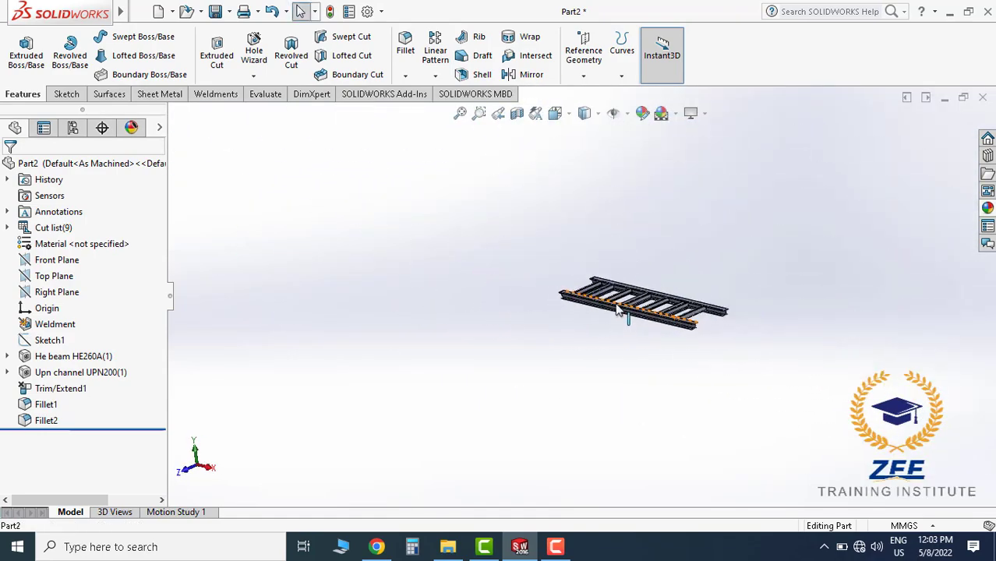
scroll(534, 294, "down", 5)
scroll(494, 300, "up", 2)
Snap to isometric via the Spacebar view selector and orbit to see the beam from above
key("space")
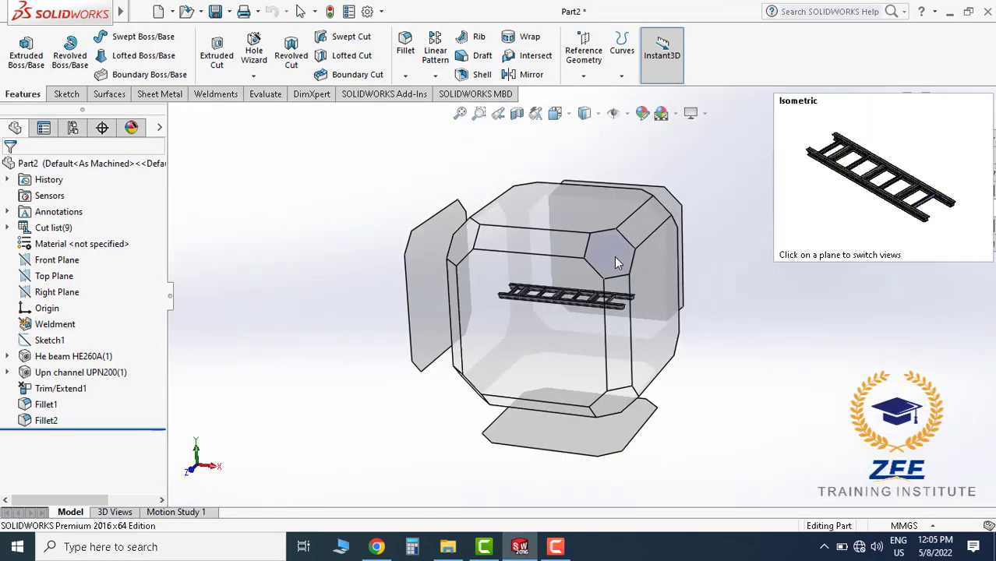
left_click(615, 257)
scroll(514, 234, "down", 3)
scroll(519, 188, "down", 3)
mouse_move(519, 188)
middle_mouse_down()
mouse_move(490, 229)
mouse_move(549, 225)
middle_mouse_up()
Start a new sketch on the HE260A rail's face
left_click(66, 93)
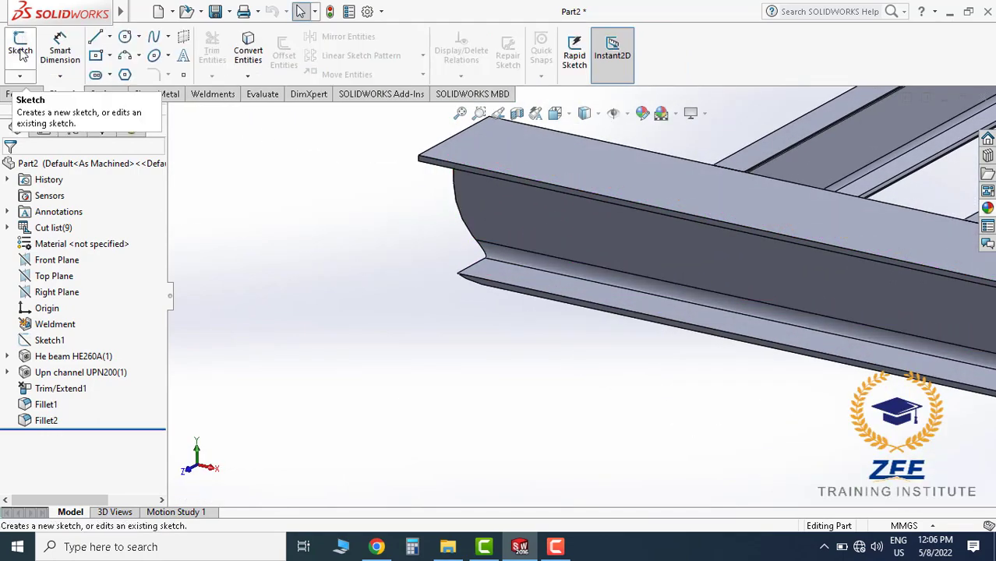
left_click(20, 46)
scroll(511, 261, "down", 3)
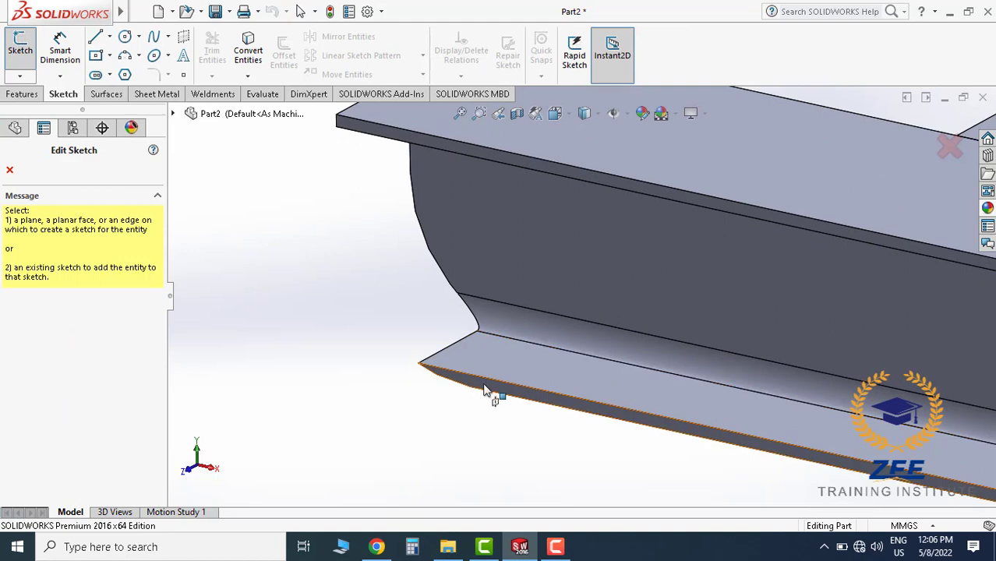
middle_click_drag(484, 389, 437, 141)
left_click(437, 143)
Orient the view Normal To the rail end face
scroll(566, 263, "up", 3)
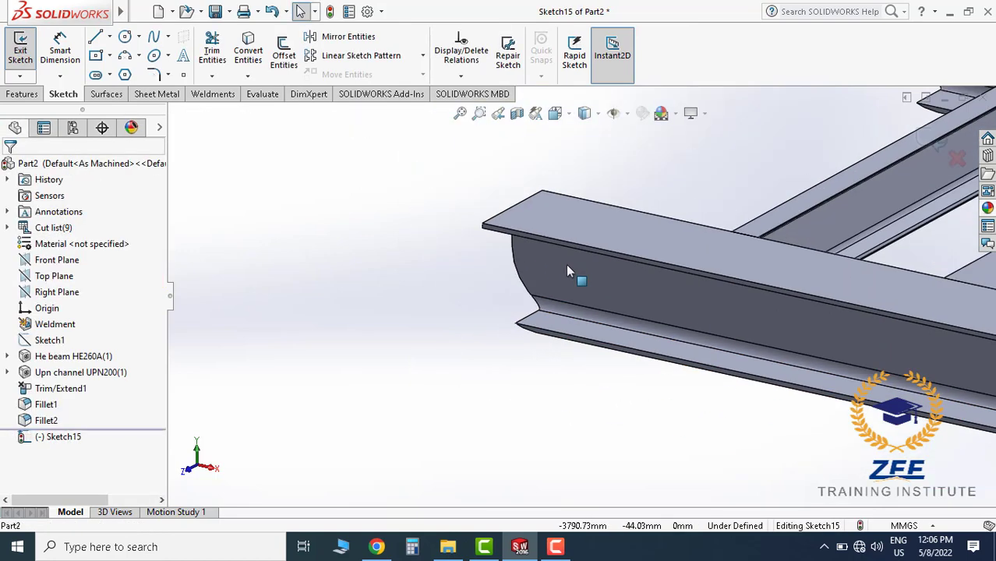
middle_click_drag(567, 271, 116, 125)
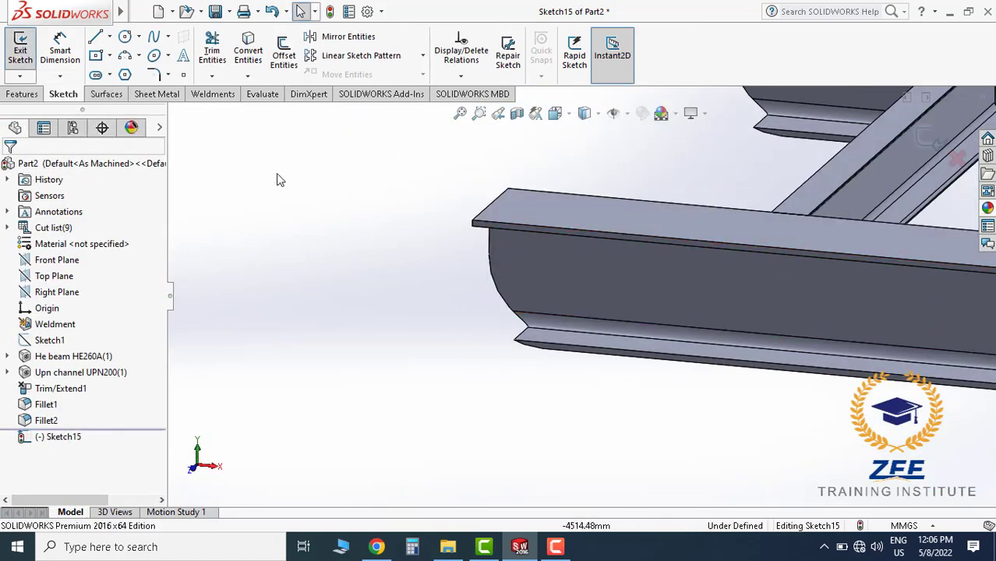
left_click(555, 113)
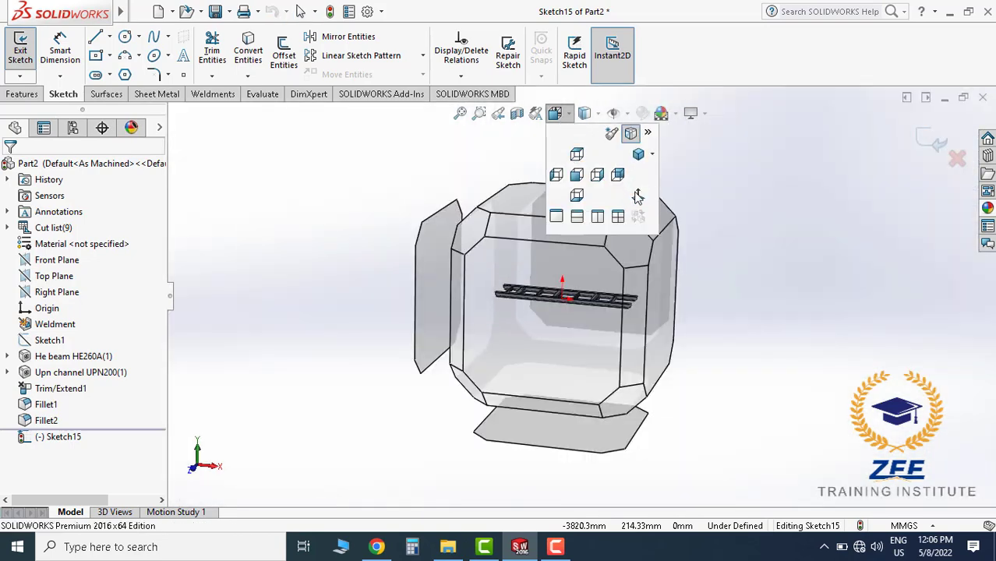
left_click(576, 155)
scroll(387, 319, "down", 2)
scroll(435, 300, "down", 3)
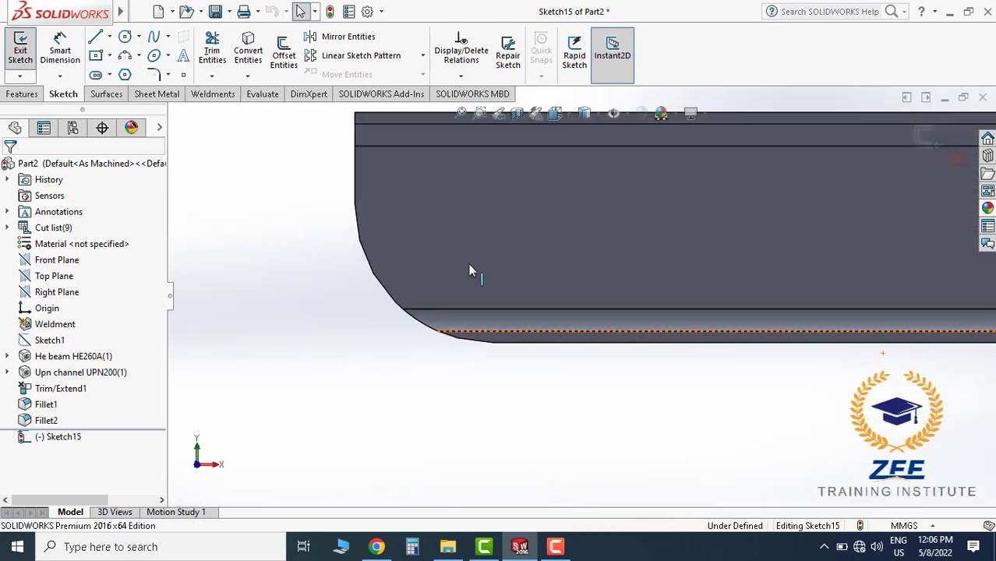
scroll(440, 187, "down", 2)
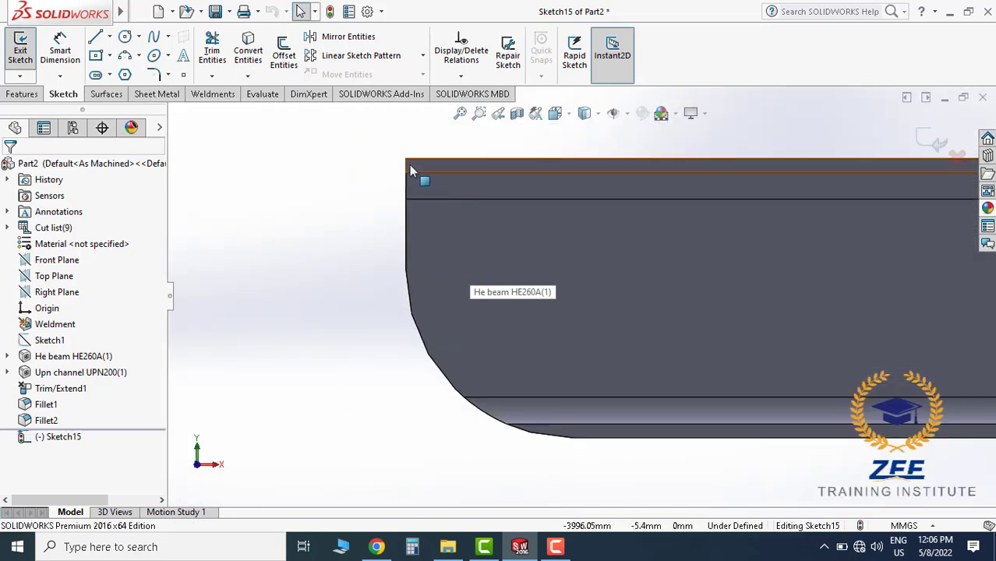
scroll(427, 188, "down", 1)
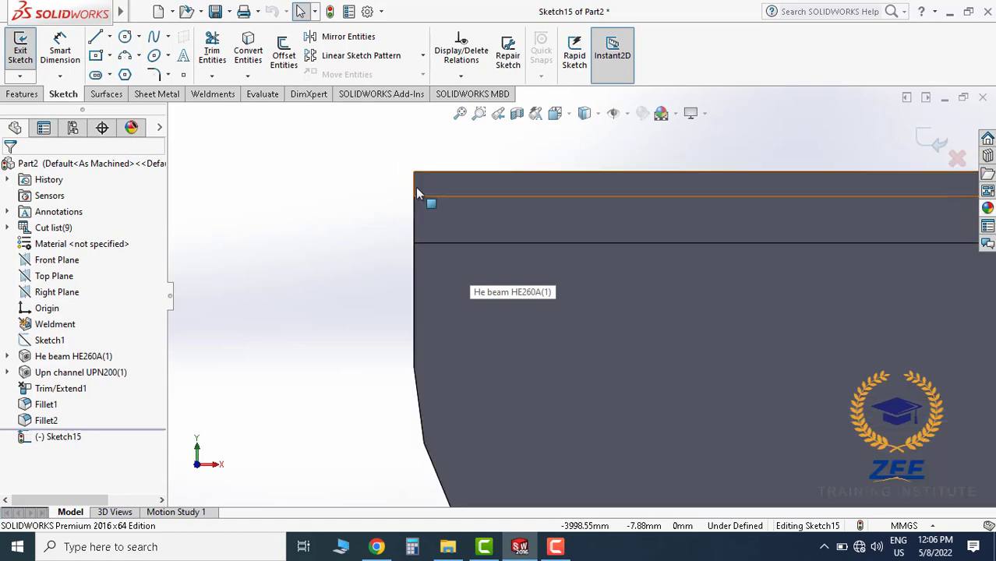
Select the rail end's two corner points and its straight, slanted and curved edges
left_click(414, 184)
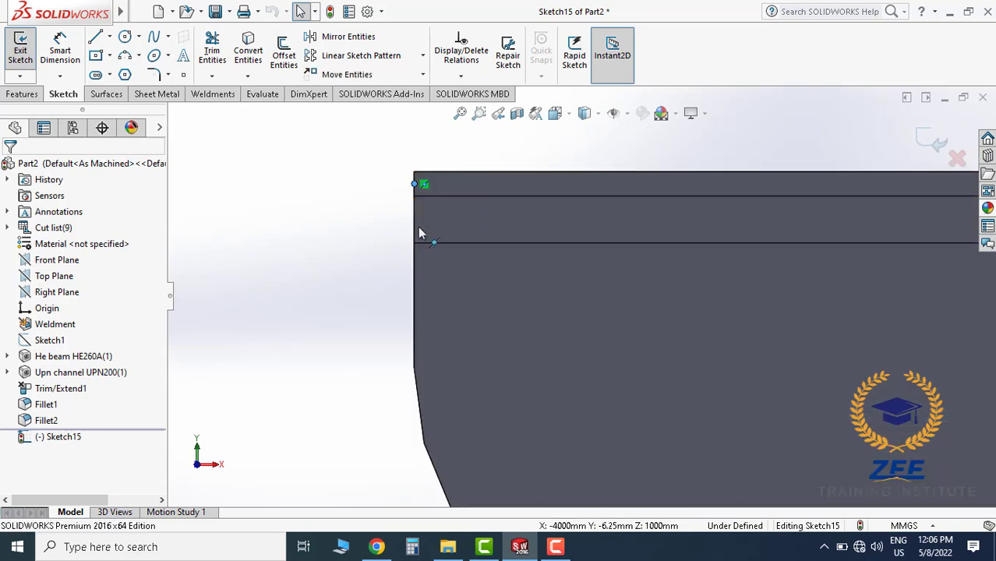
left_click(414, 219)
left_click(425, 242)
scroll(511, 398, "down", 2)
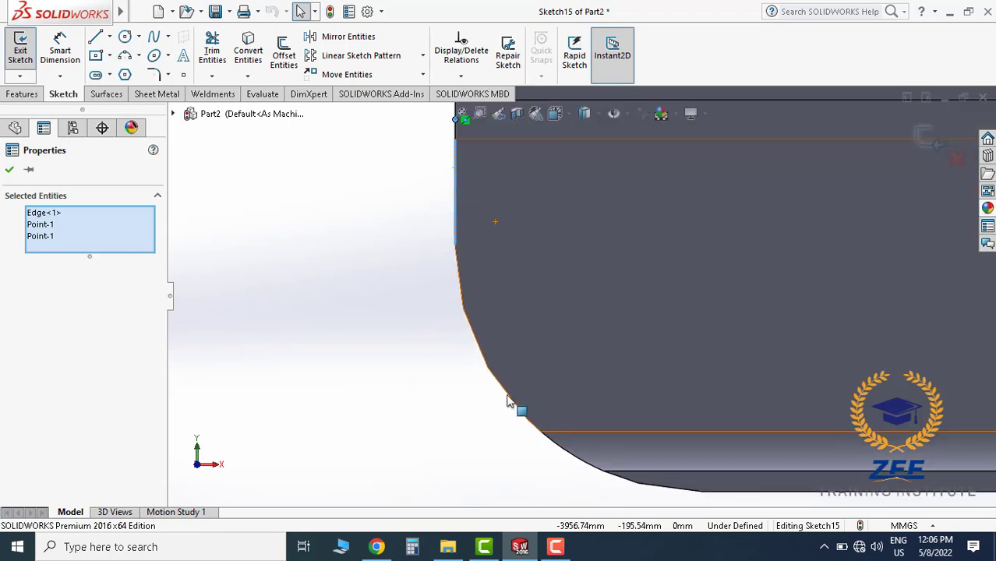
left_click(488, 369)
scroll(524, 309, "up", 2)
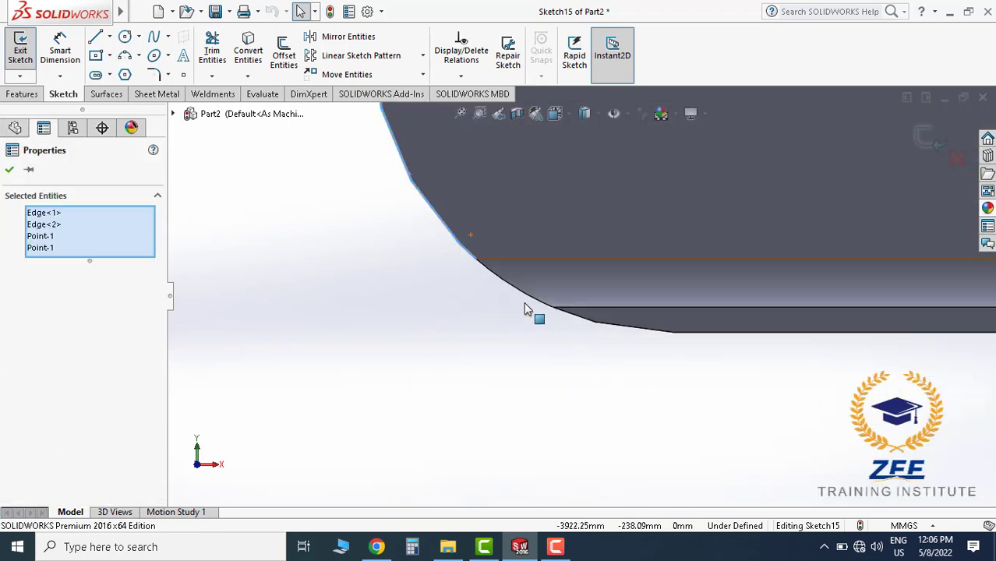
left_click(526, 301)
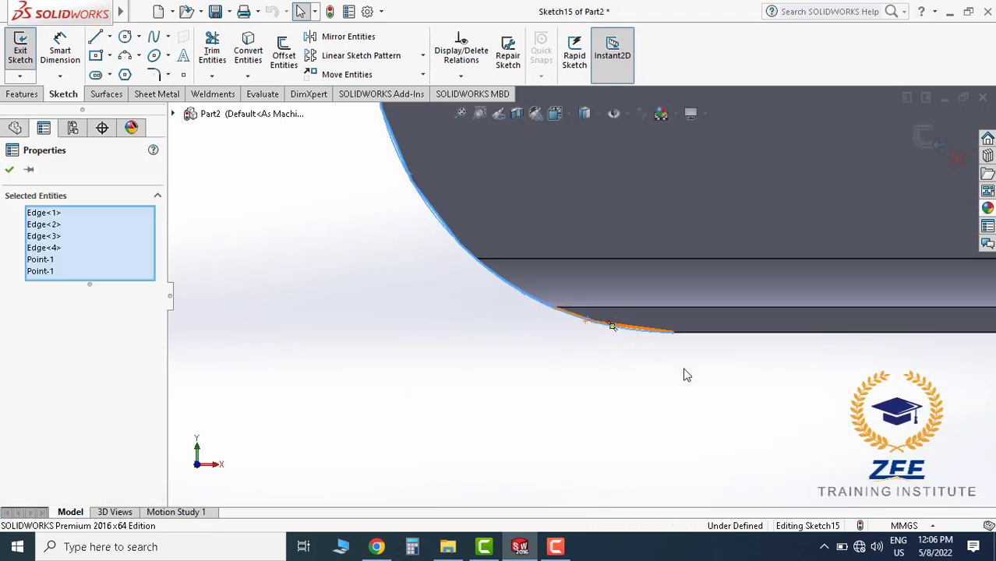
scroll(688, 335, "up", 3)
scroll(583, 259, "down", 1)
scroll(583, 259, "down", 1)
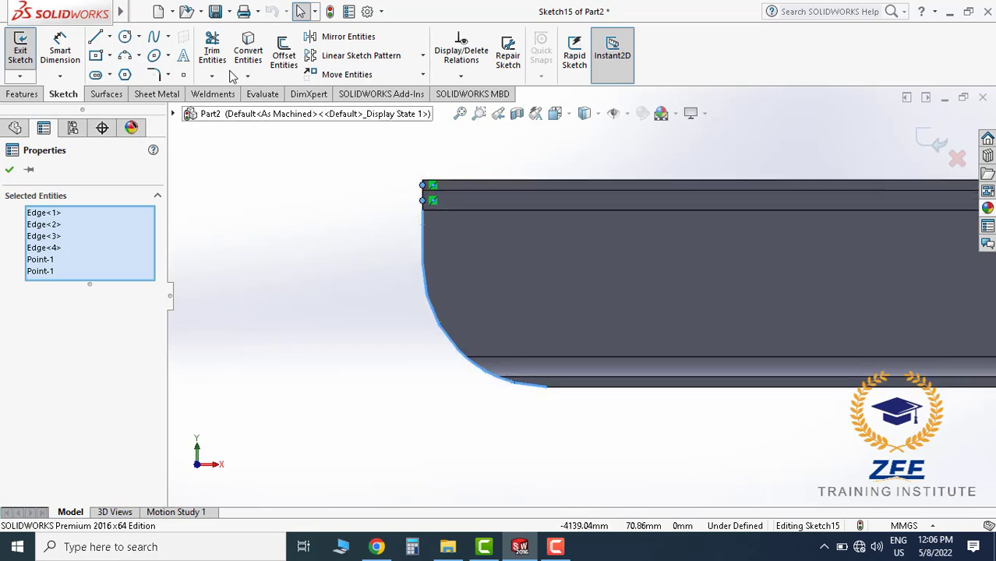
scroll(486, 223, "down", 3)
scroll(546, 293, "up", 3)
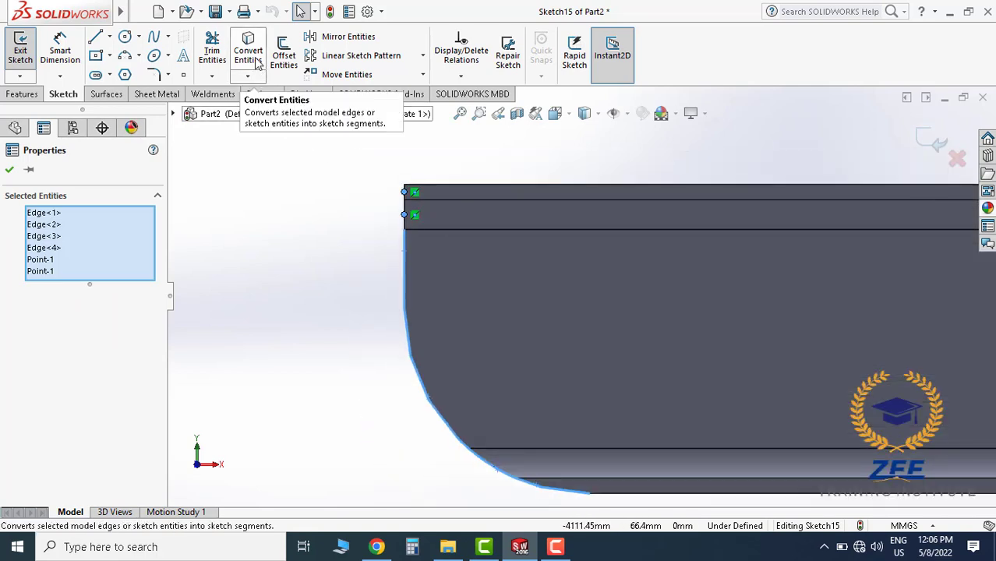
Convert the rail end's rounded edges into Sketch15 lines, dismissing the projection warnings
left_click(248, 53)
left_click(586, 274)
scroll(476, 254, "down", 2)
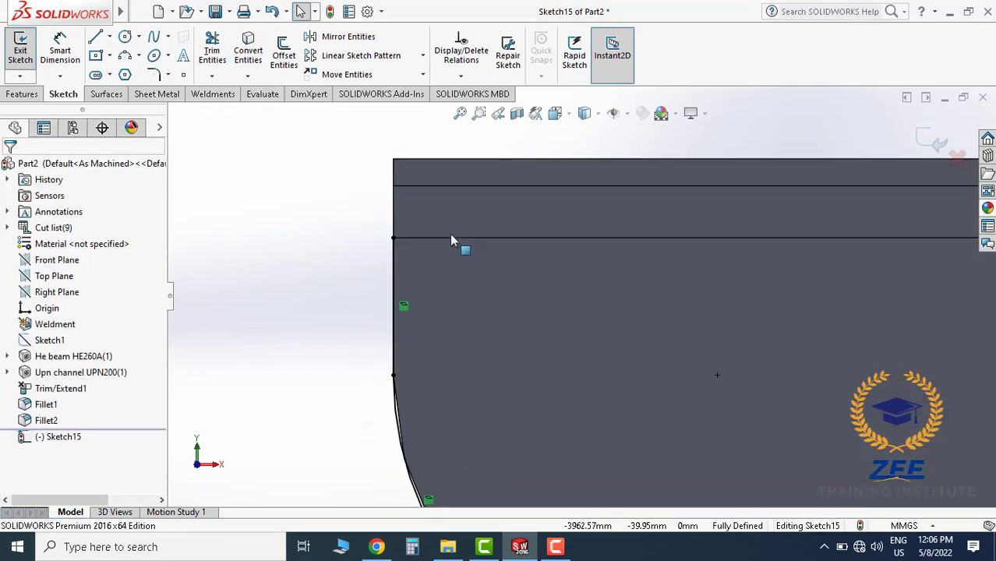
scroll(413, 195, "down", 2)
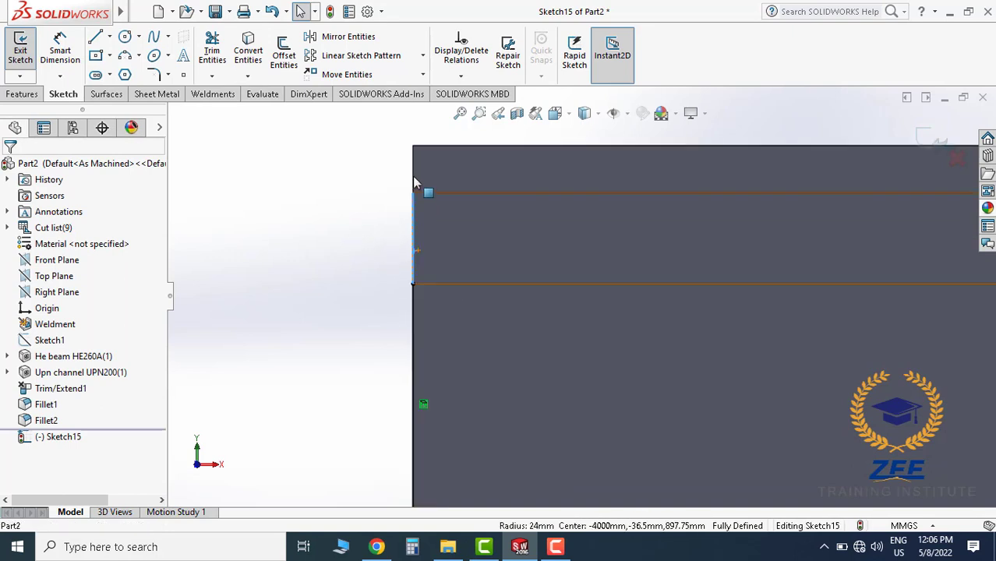
left_click(413, 170)
left_click(249, 53)
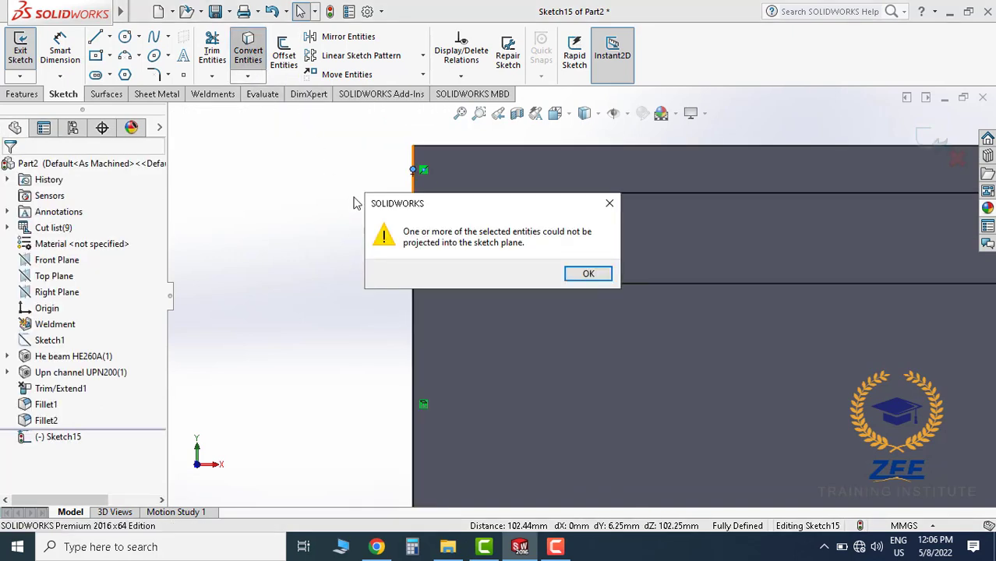
left_click(586, 276)
scroll(429, 181, "down", 2)
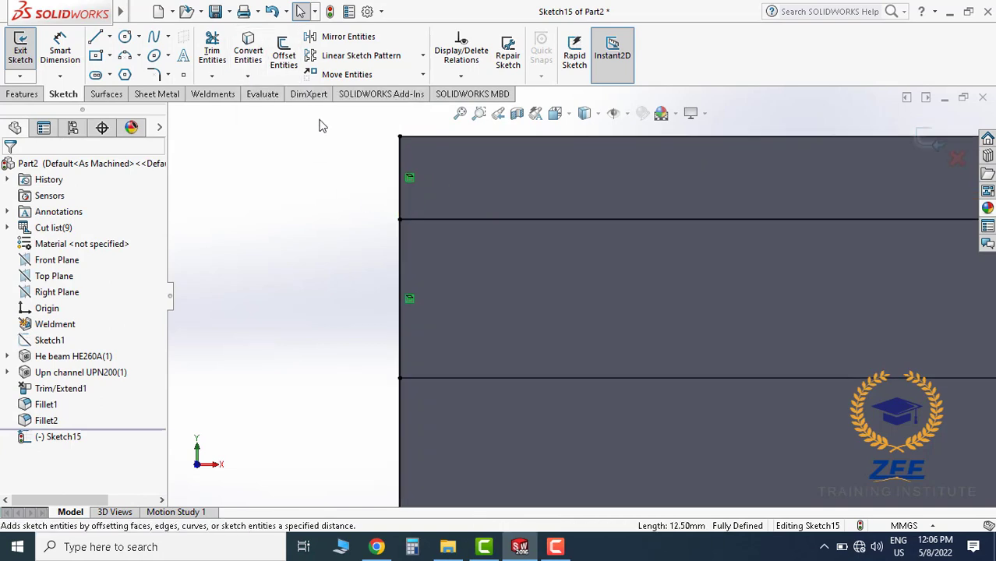
scroll(433, 242, "down", 2)
scroll(689, 394, "up", 2)
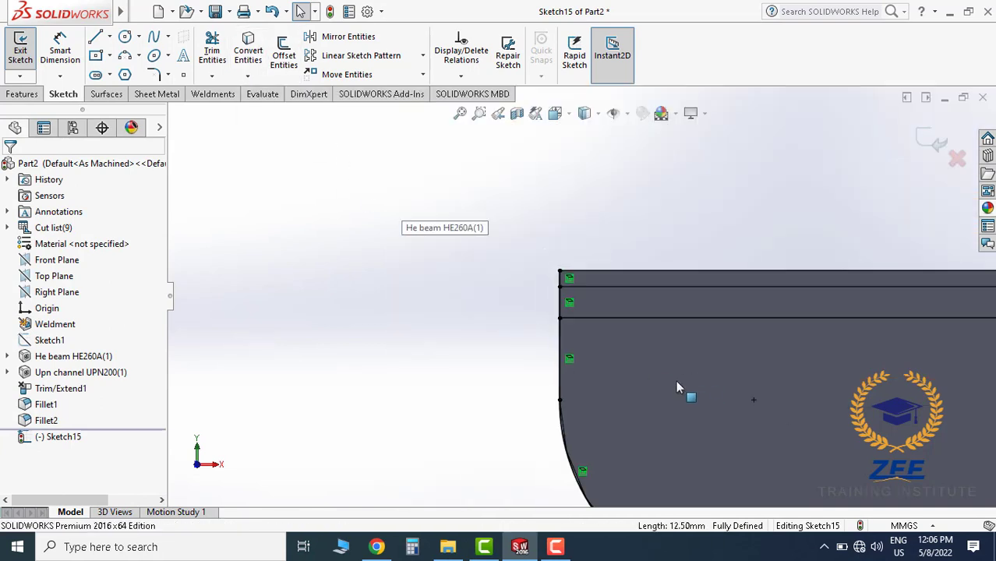
scroll(645, 404, "down", 2)
scroll(625, 276, "up", 2)
scroll(603, 273, "down", 2)
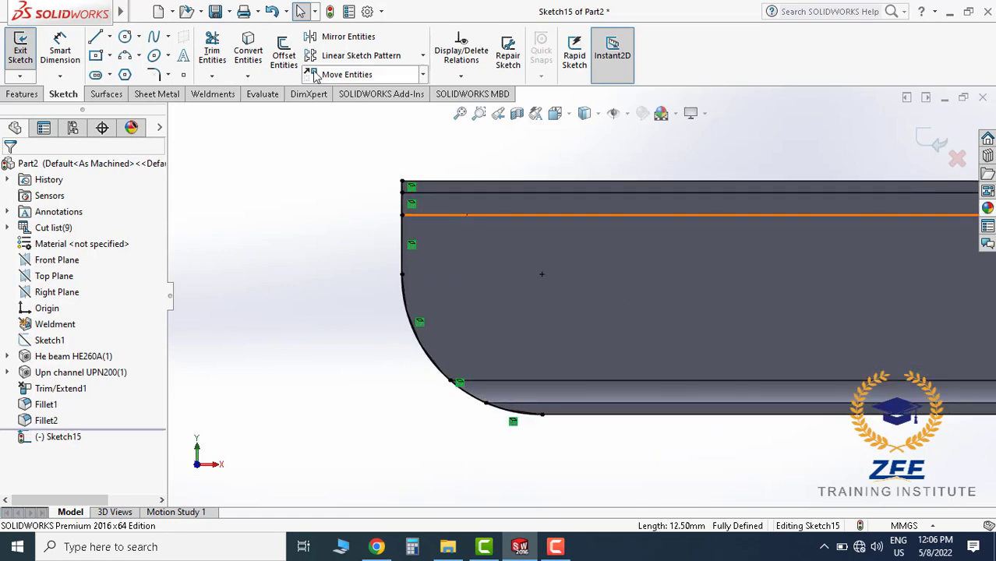
Offset the converted end profile 12.50 mm inward with Reverse checked
left_click(284, 55)
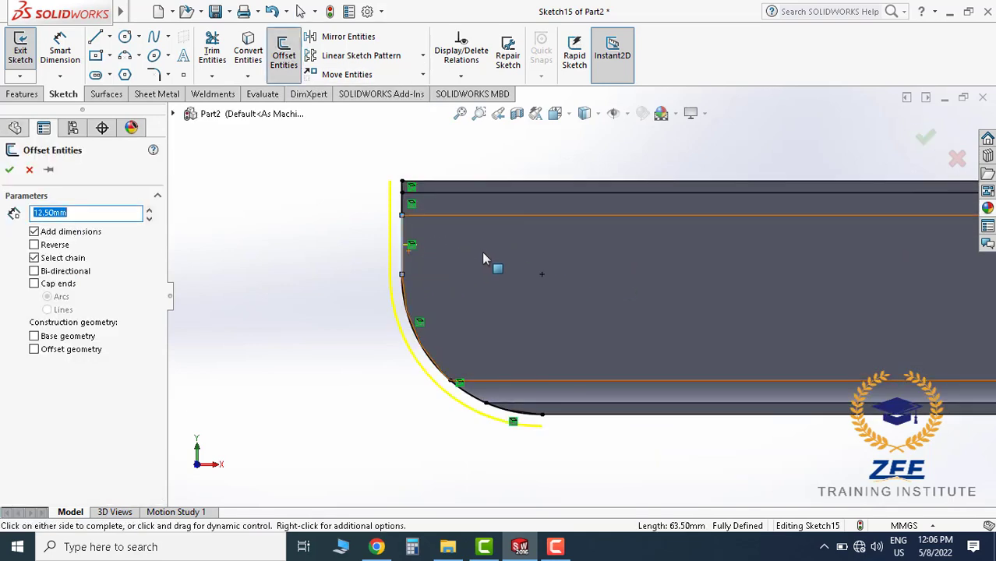
scroll(477, 259, "down", 2)
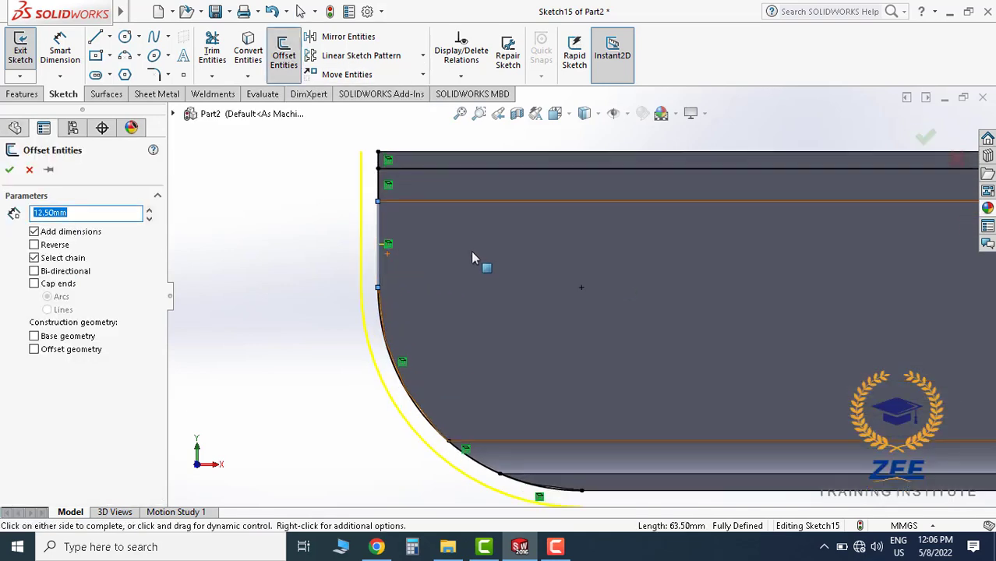
left_click(34, 245)
scroll(459, 265, "up", 1)
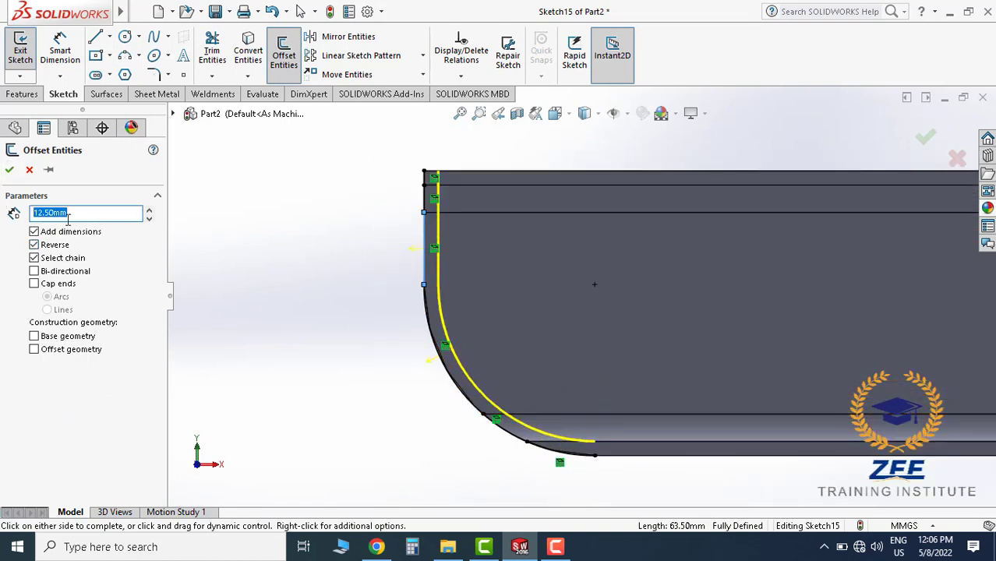
left_click(9, 171)
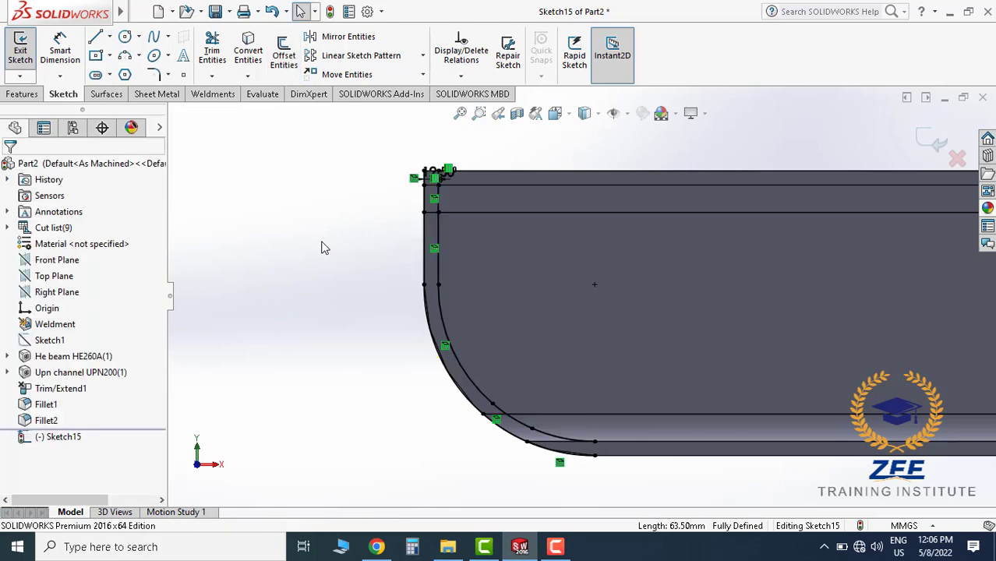
scroll(489, 197, "down", 3)
scroll(438, 208, "down", 2)
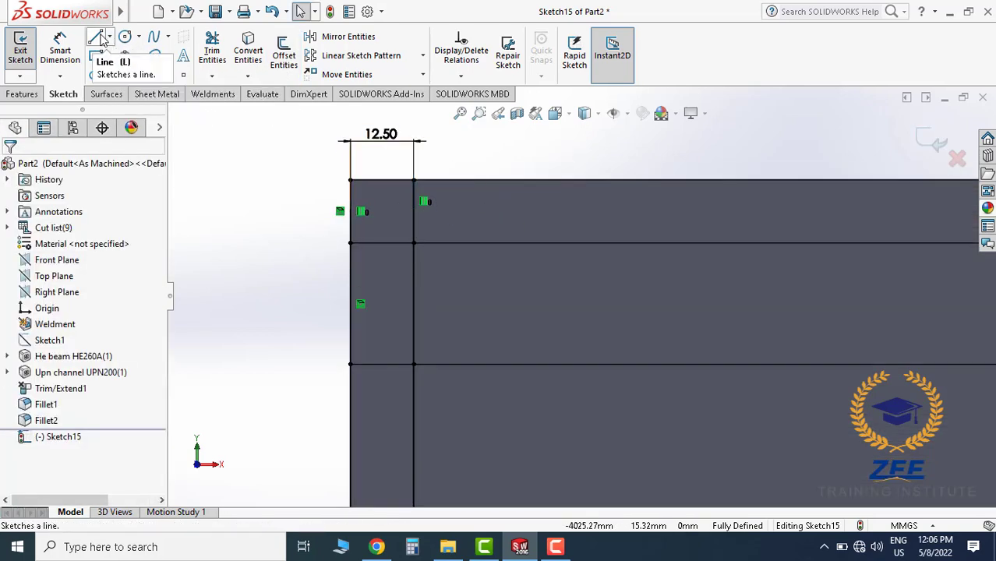
Draw a horizontal line closing the top gap at the profile's top-left corner
left_click(96, 38)
left_click(350, 181)
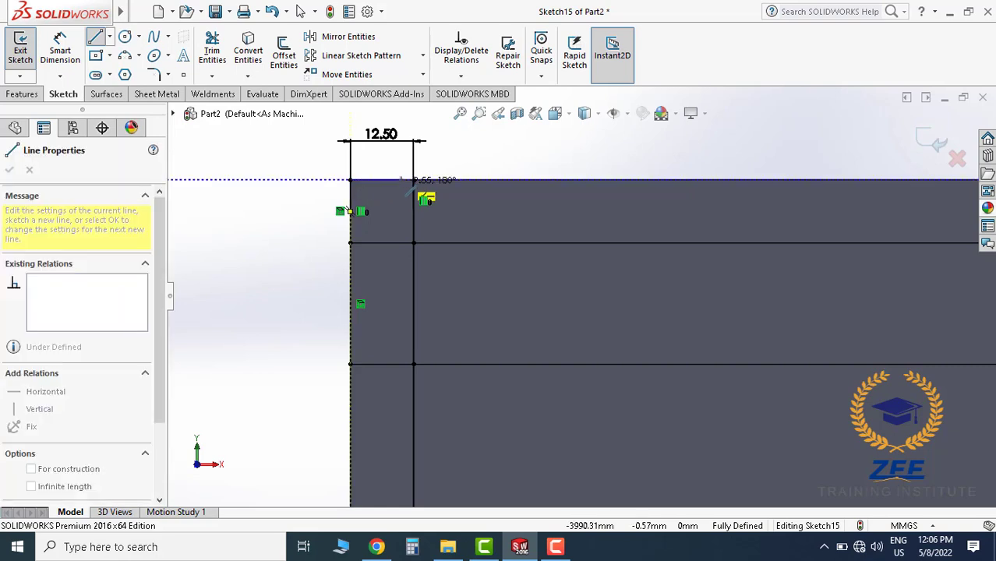
double_click(414, 180)
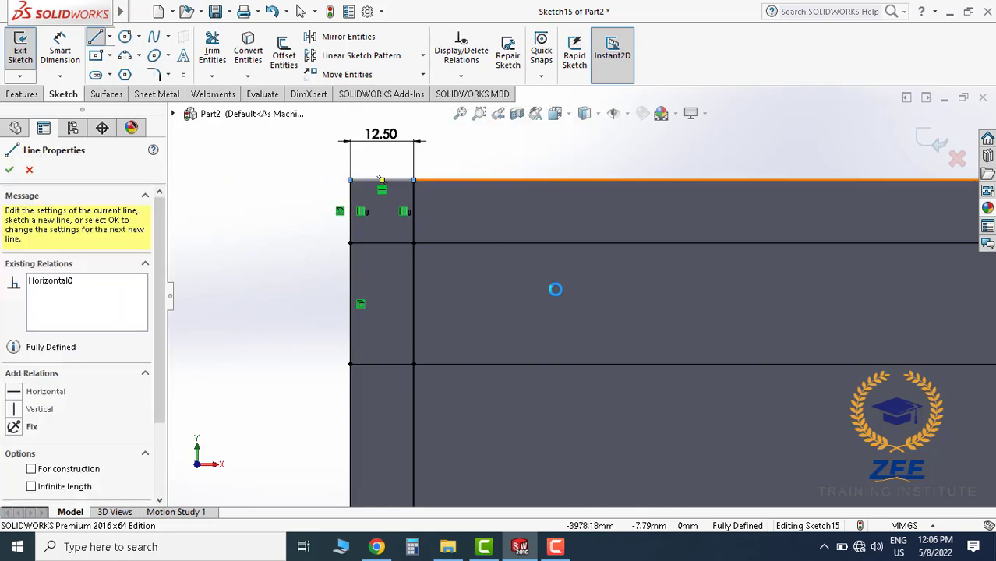
key("Escape")
scroll(600, 319, "down", 3)
scroll(638, 355, "down", 2)
scroll(615, 385, "down", 3)
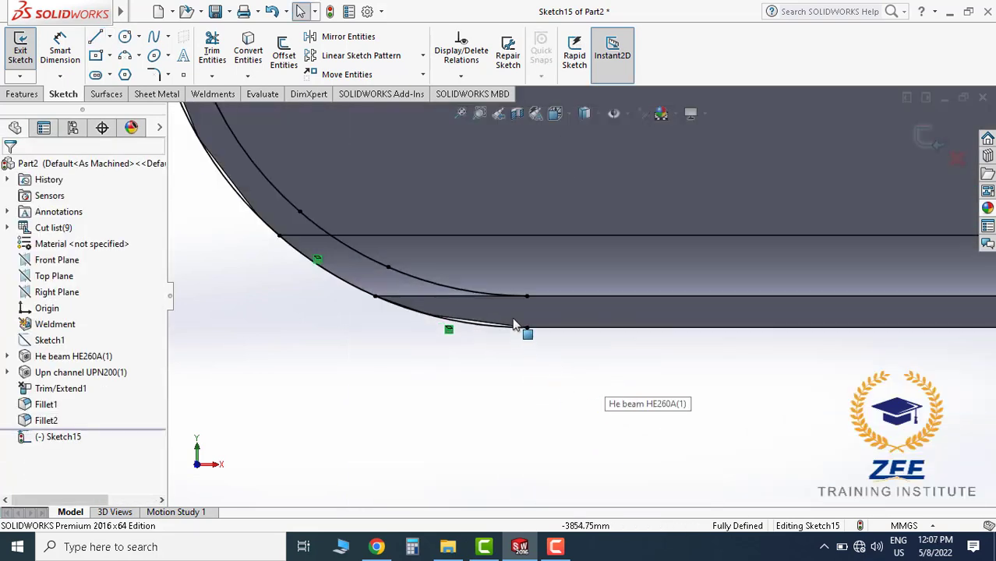
scroll(514, 326, "down", 3)
Draw a vertical line from the inner curve's end down to the outer edge
left_click(95, 37)
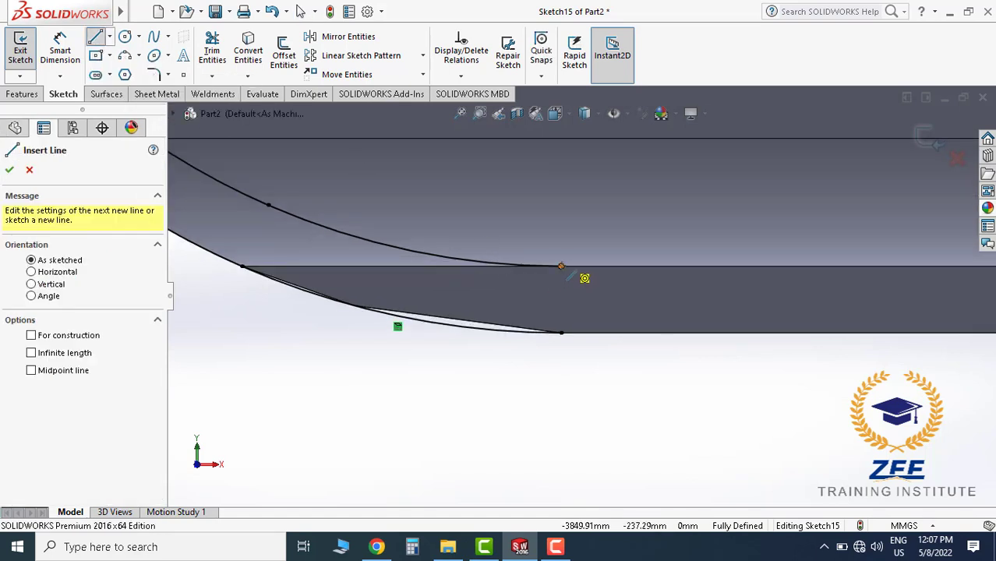
left_click(561, 266)
left_click(561, 334)
key("Escape")
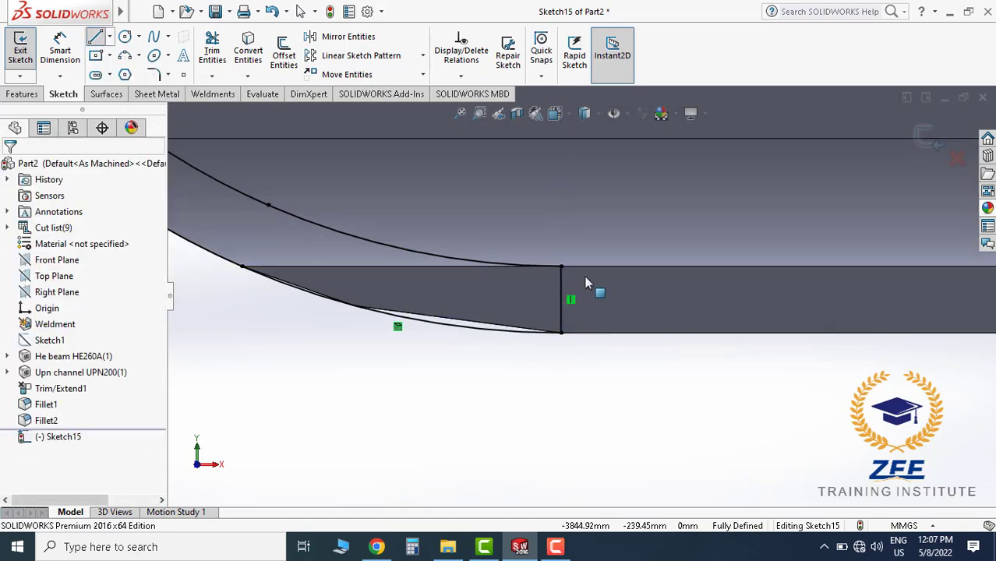
scroll(592, 273, "up", 3)
scroll(655, 288, "up", 2)
scroll(692, 308, "up", 2)
scroll(768, 316, "down", 2)
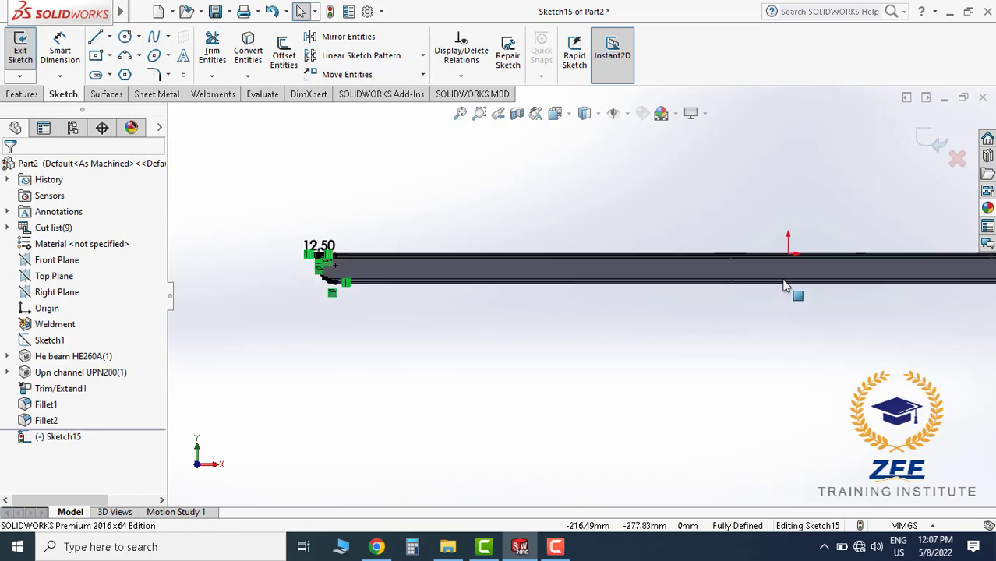
scroll(689, 289, "up", 2)
scroll(686, 292, "down", 4)
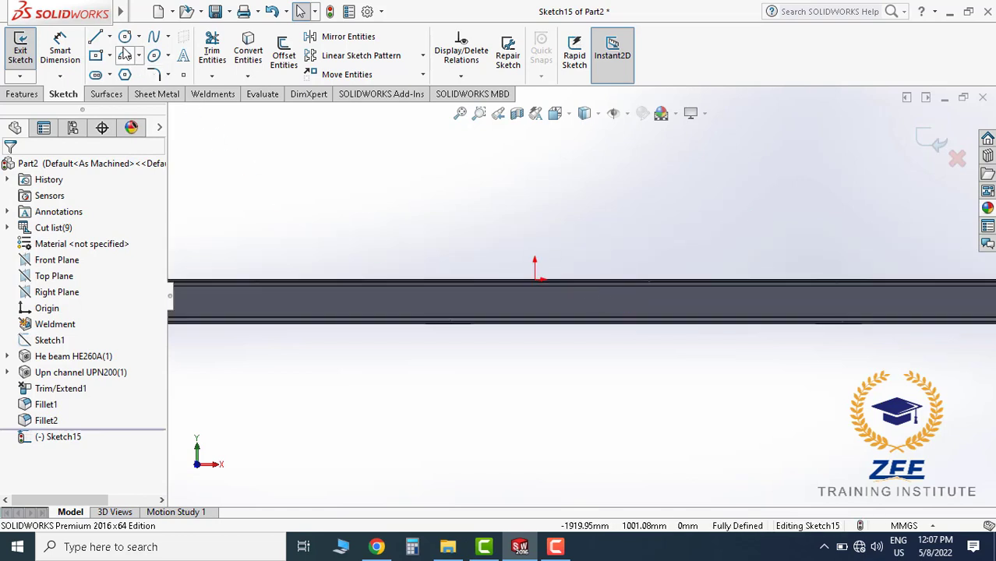
Draw a vertical centerline from the beam's top edge to its bottom edge at the origin
left_click(109, 37)
left_click(122, 71)
scroll(516, 334, "down", 2)
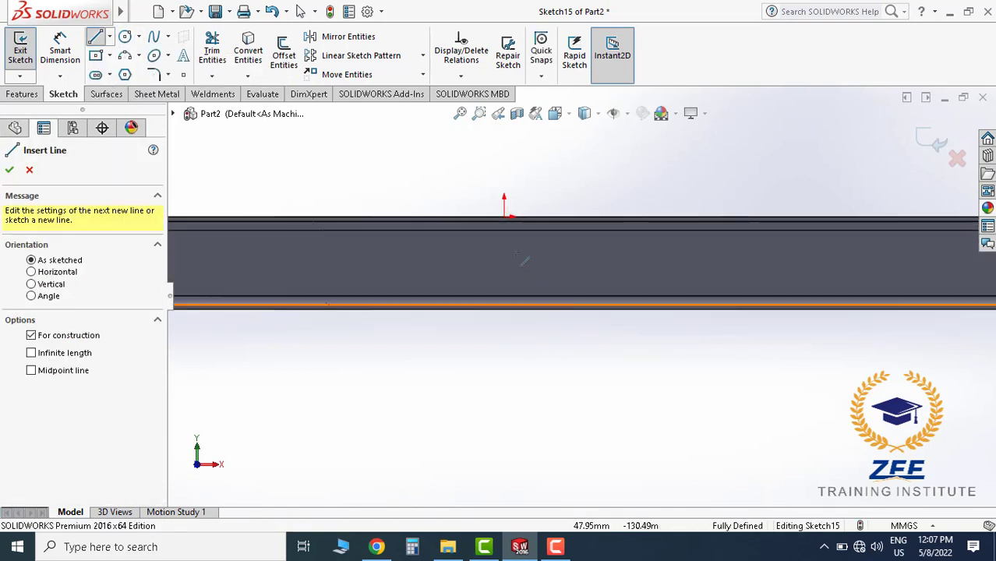
left_click(504, 216)
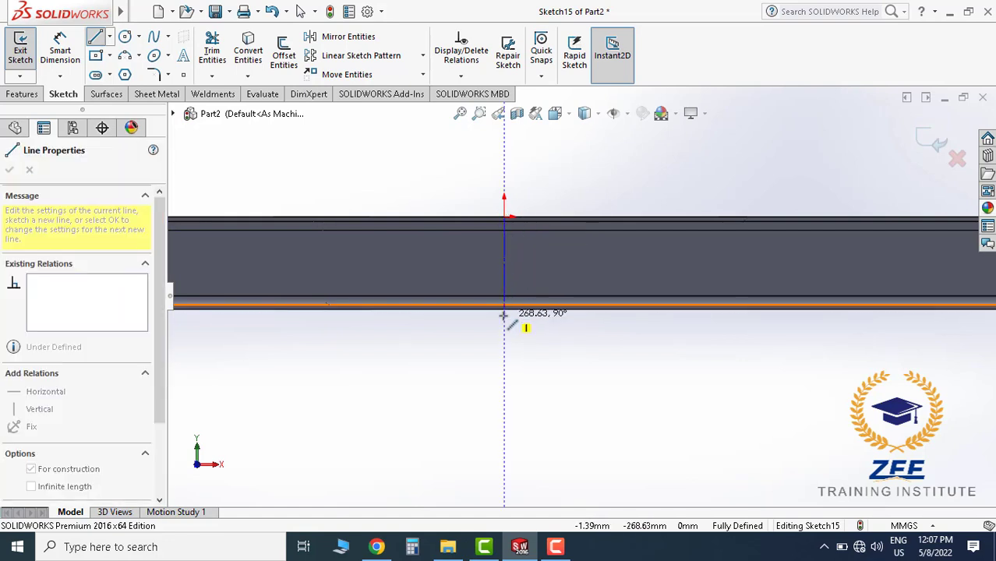
left_click(504, 307)
key("Escape")
scroll(508, 351, "up", 3)
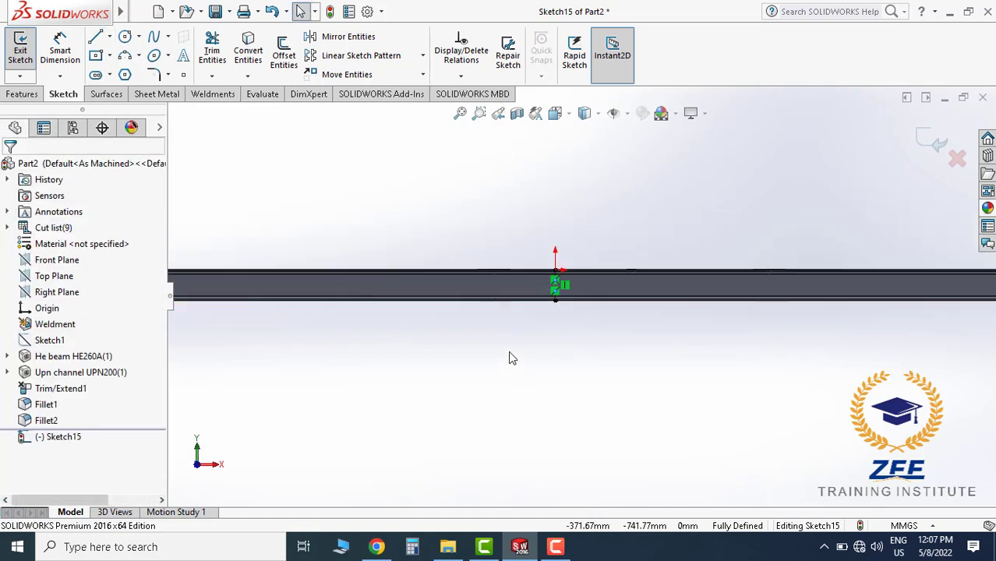
scroll(449, 304, "up", 2)
scroll(538, 304, "down", 3)
scroll(632, 260, "down", 2)
scroll(635, 260, "down", 2)
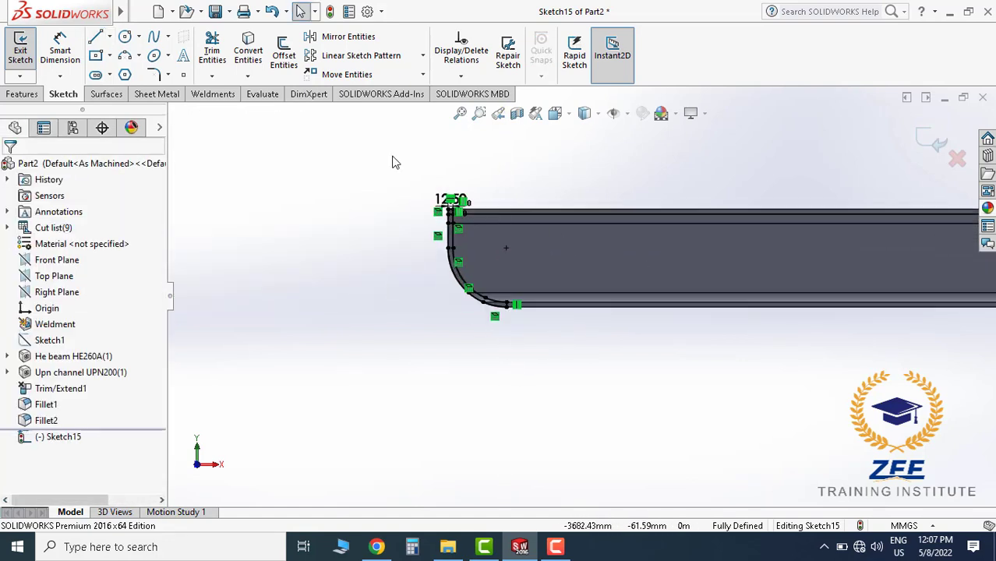
scroll(392, 159, "down", 1)
Select the rounded left-end lines and arcs as entities to mirror
left_click(343, 37)
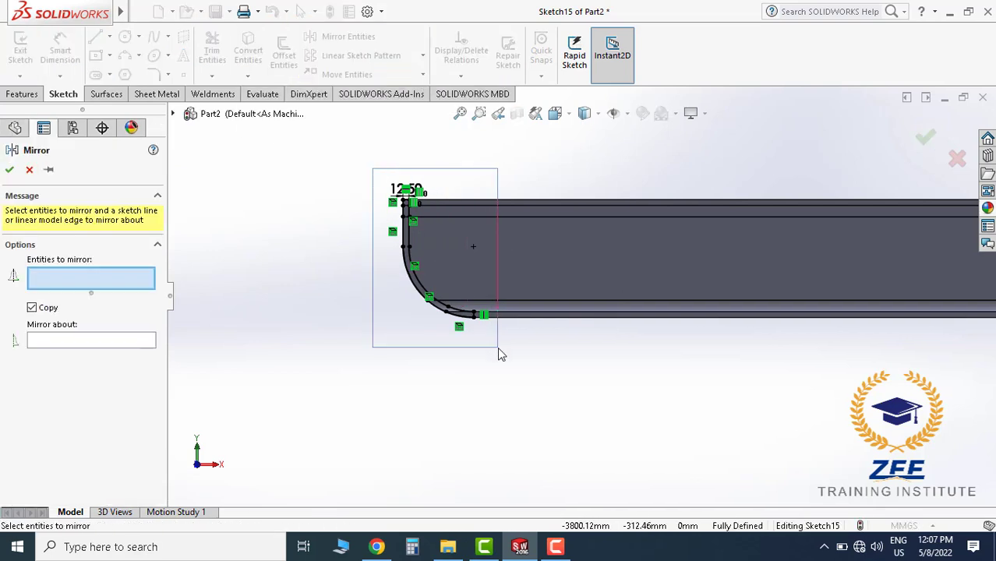
left_click_drag(372, 168, 498, 348)
scroll(158, 378, "down", 1)
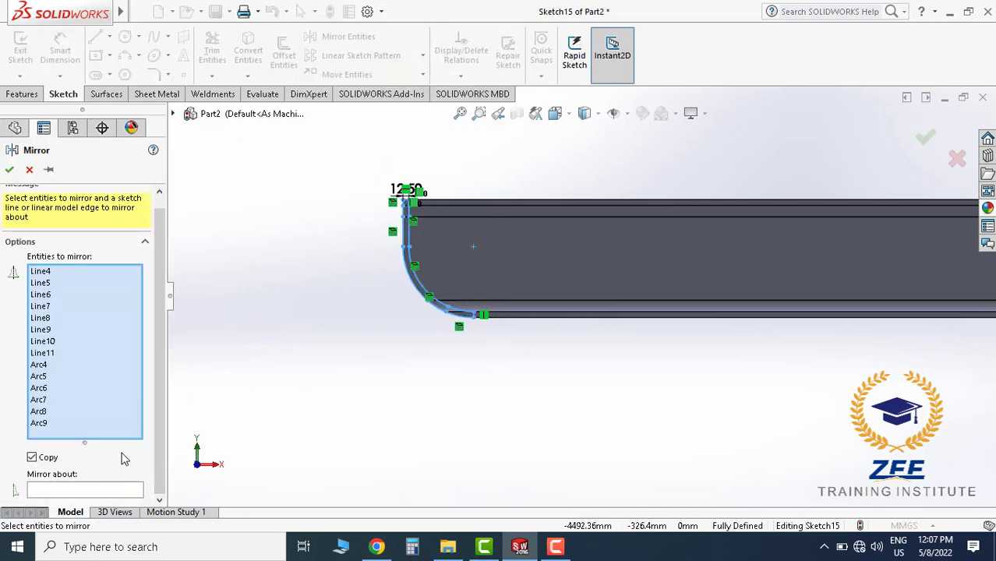
left_click(99, 491)
scroll(712, 340, "up", 3)
scroll(733, 284, "down", 1)
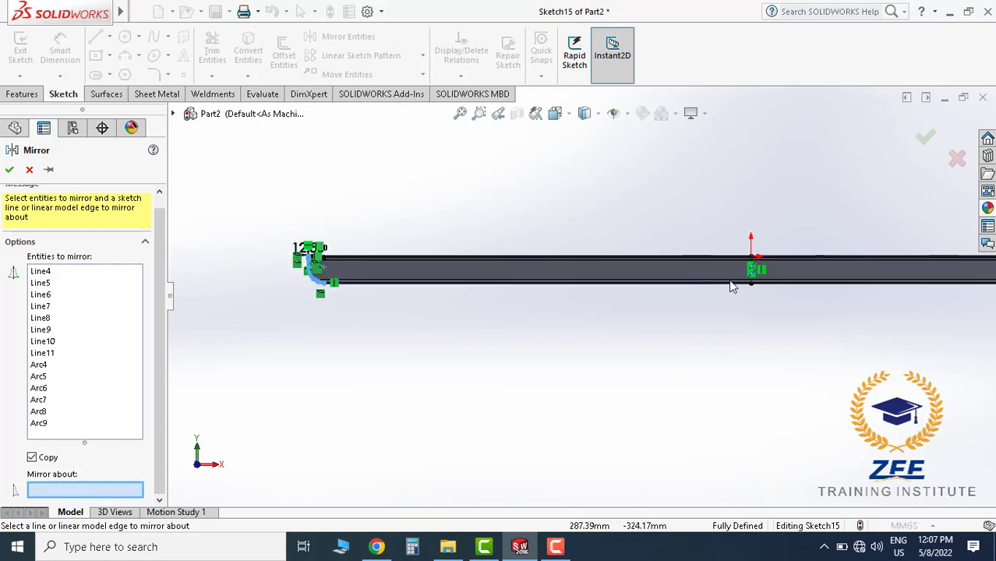
scroll(611, 246, "down", 3)
Mirror them about centerline Line12 onto the beam's opposite end, then view it in 3-D
left_click(611, 248)
scroll(712, 304, "up", 4)
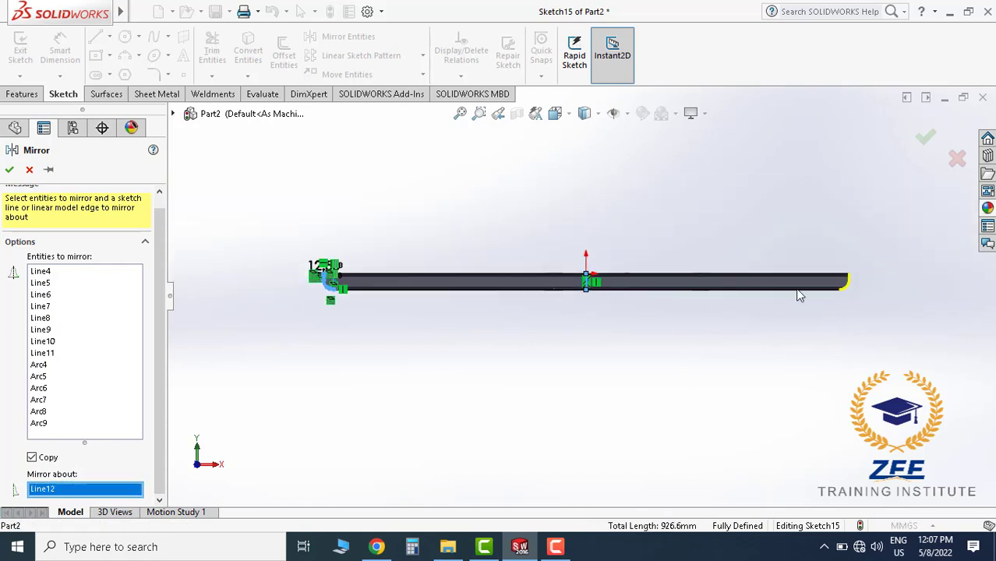
scroll(810, 293, "down", 2)
scroll(820, 292, "down", 2)
scroll(780, 287, "down", 2)
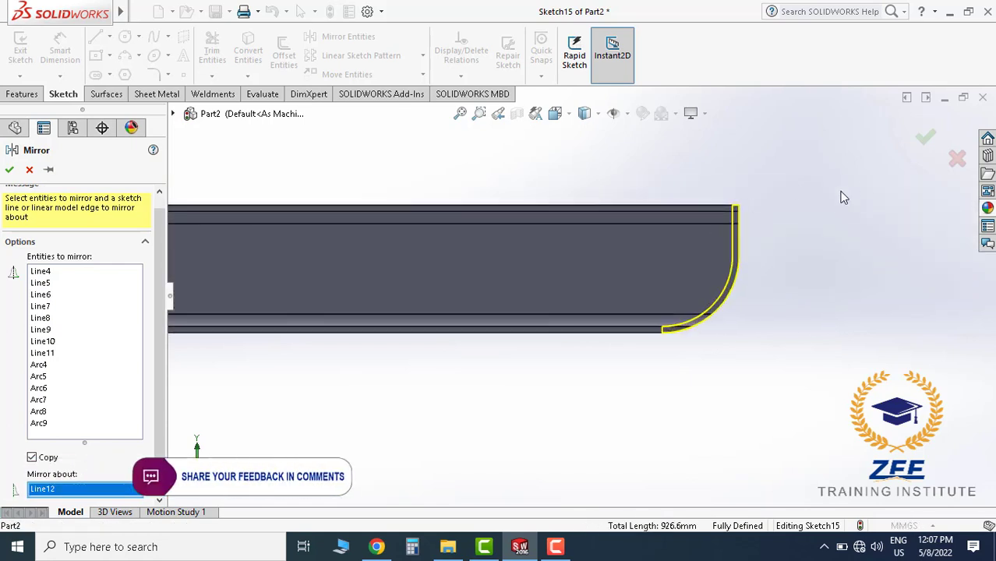
left_click(925, 137)
scroll(553, 353, "up", 2)
scroll(422, 318, "up", 2)
scroll(356, 234, "down", 3)
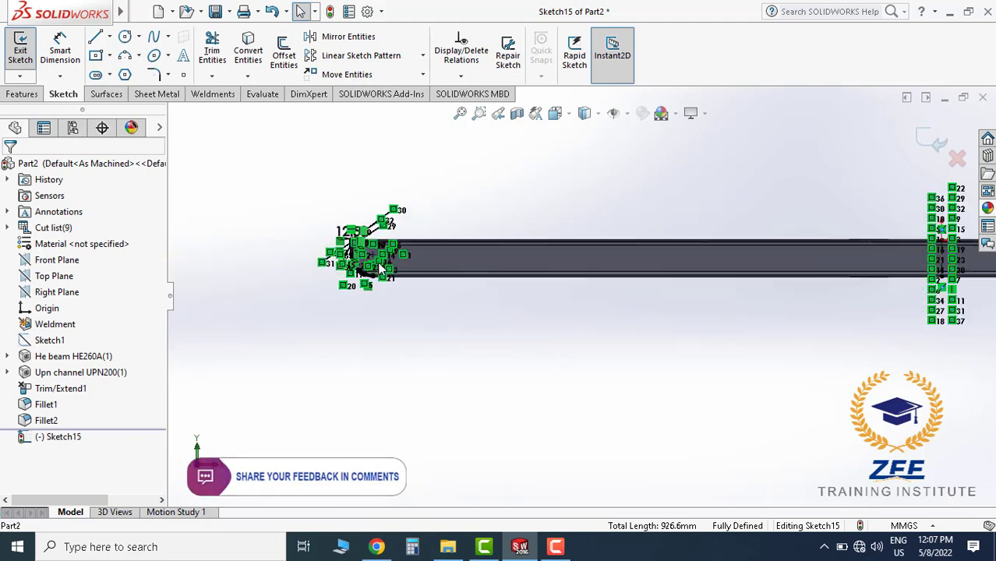
scroll(443, 258, "down", 2)
middle_click_drag(443, 259, 466, 335)
scroll(483, 290, "down", 2)
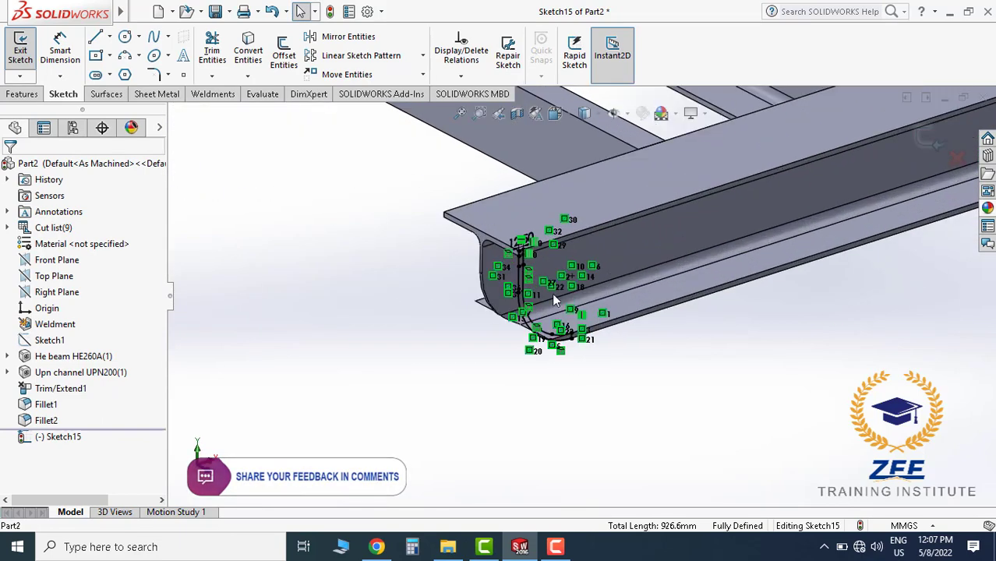
scroll(552, 293, "down", 2)
scroll(516, 238, "down", 3)
scroll(589, 309, "up", 5)
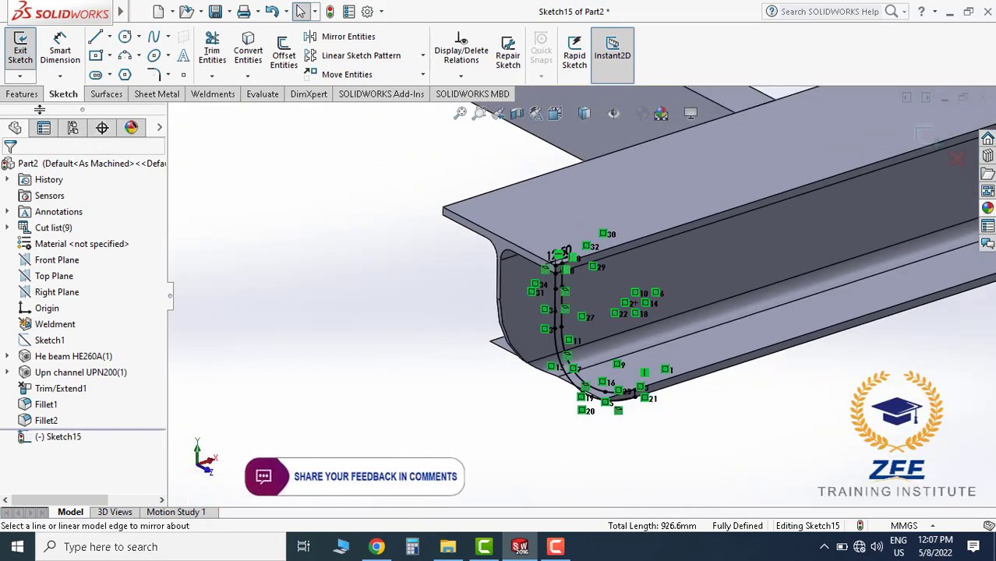
Create an Extruded Cut from Sketch15 set to Through All, trimming both rail ends
left_click(23, 95)
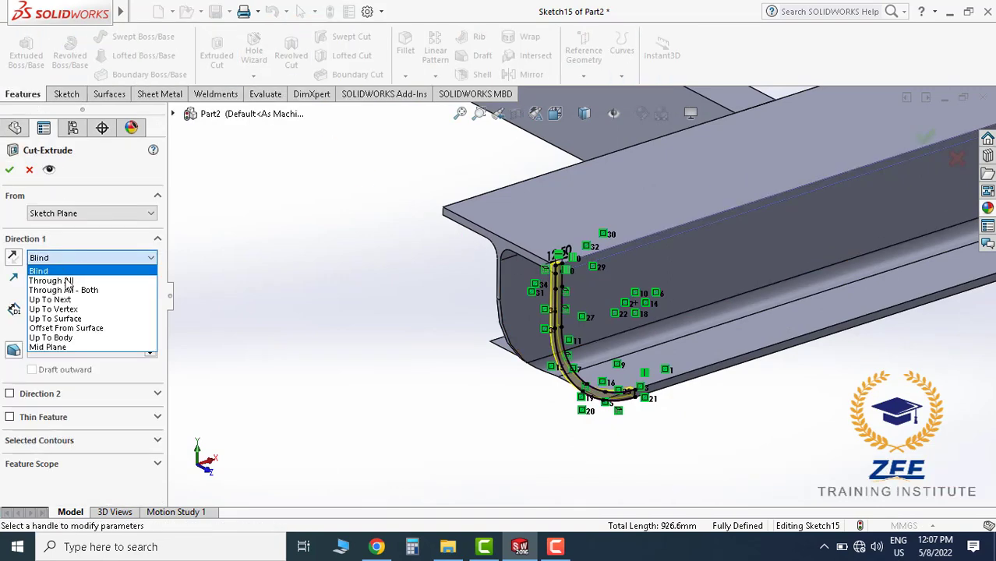
left_click(51, 280)
scroll(525, 300, "up", 2)
scroll(525, 300, "up", 3)
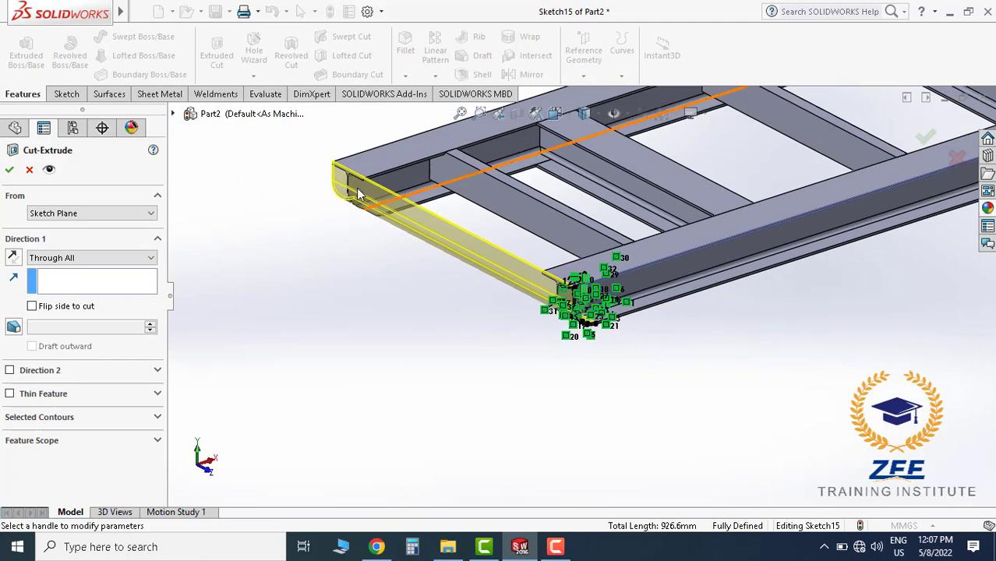
scroll(712, 234, "up", 3)
scroll(851, 191, "up", 2)
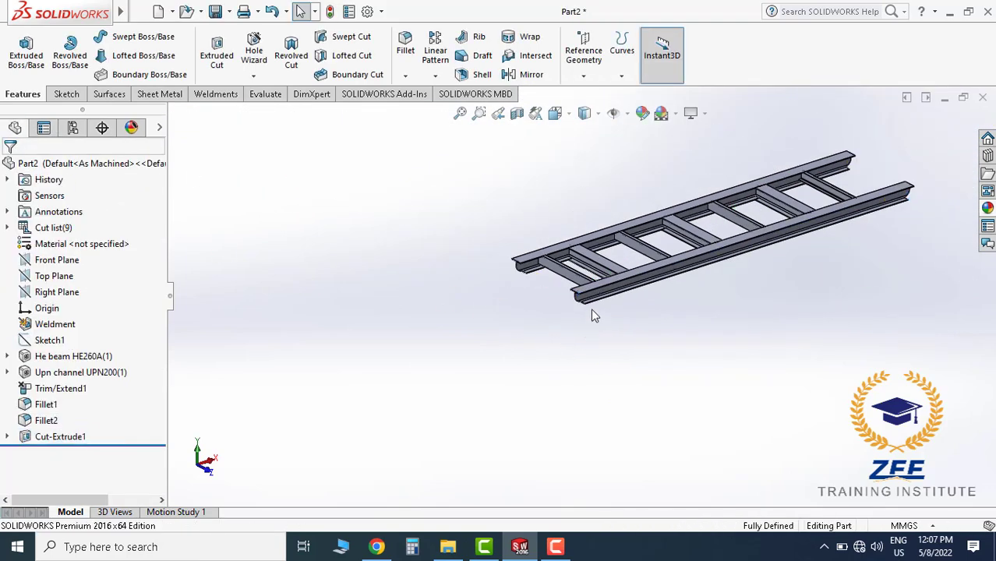
scroll(592, 315, "down", 5)
scroll(574, 263, "down", 3)
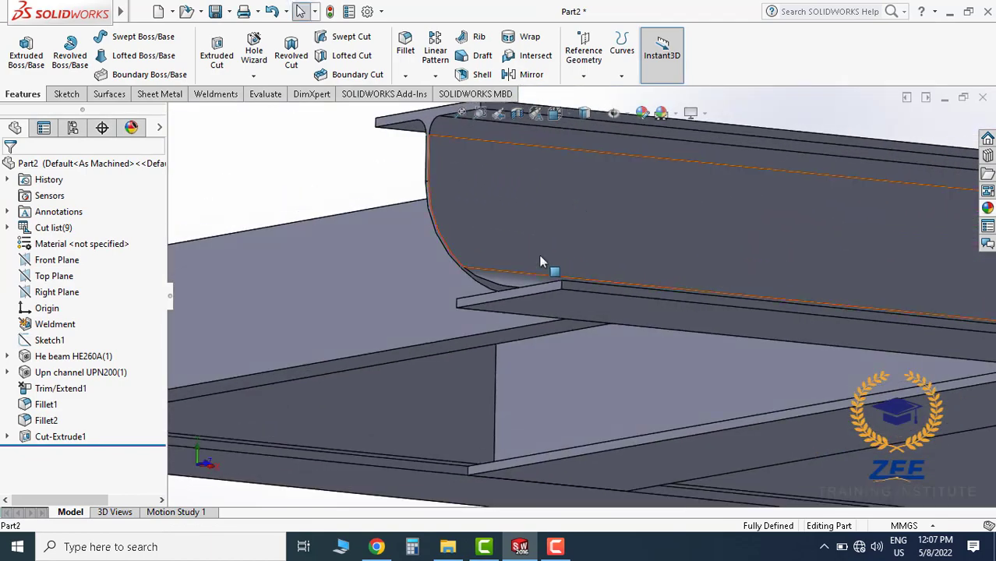
scroll(538, 265, "down", 2)
scroll(538, 282, "up", 3)
scroll(583, 258, "up", 2)
scroll(553, 133, "up", 2)
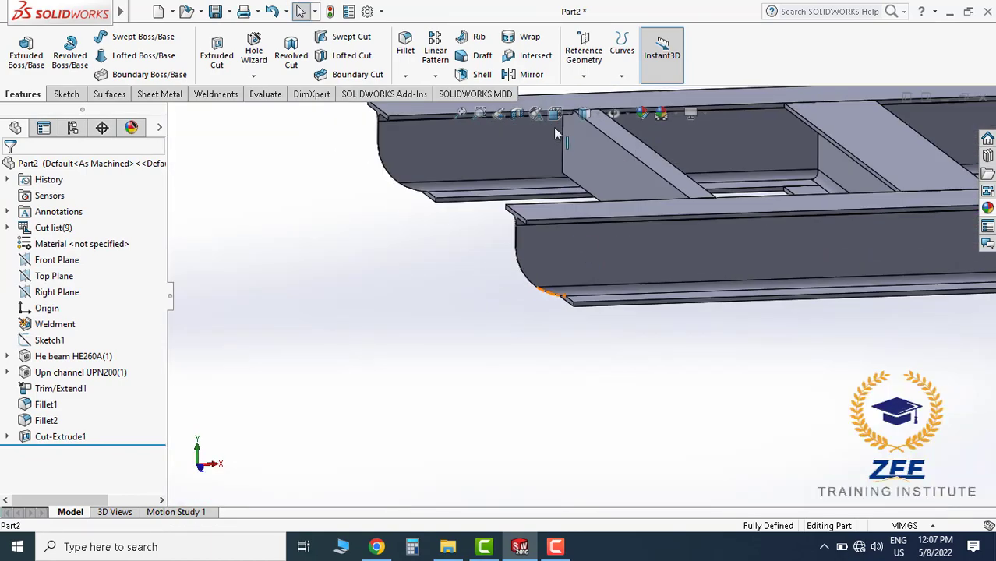
key("space")
key("Escape")
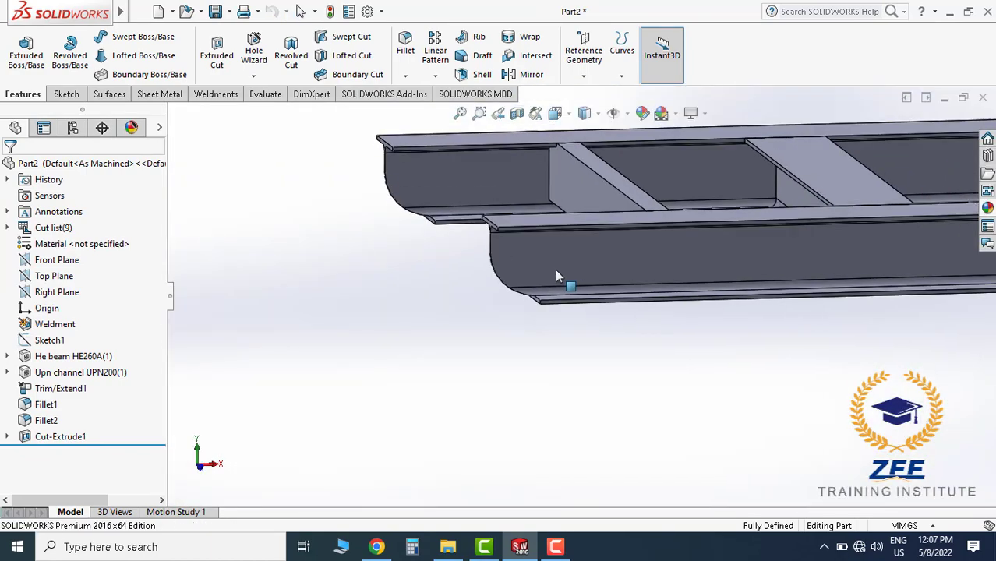
key("ctrl+1")
scroll(473, 300, "down", 3)
scroll(496, 327, "down", 2)
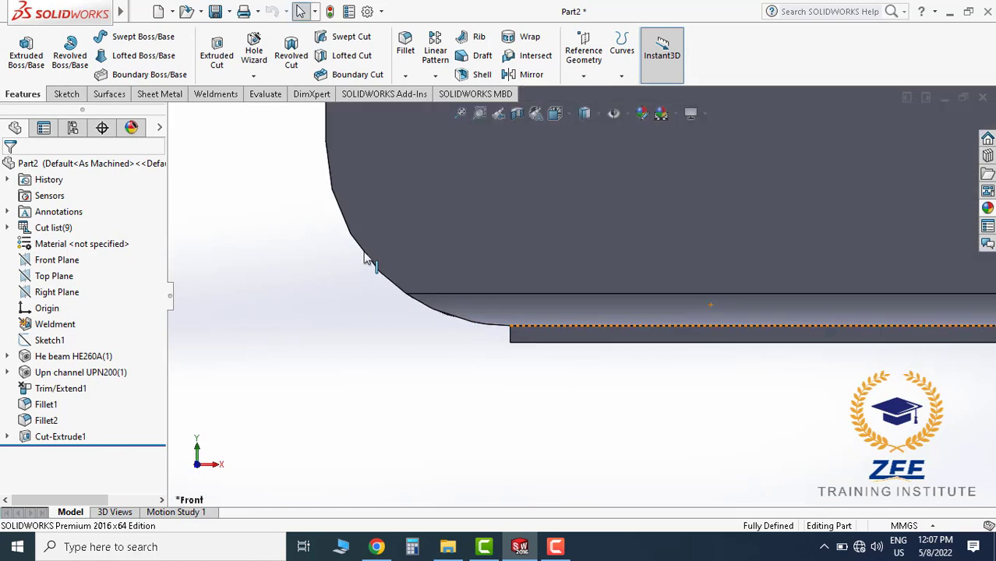
scroll(449, 226, "up", 2)
scroll(780, 304, "up", 5)
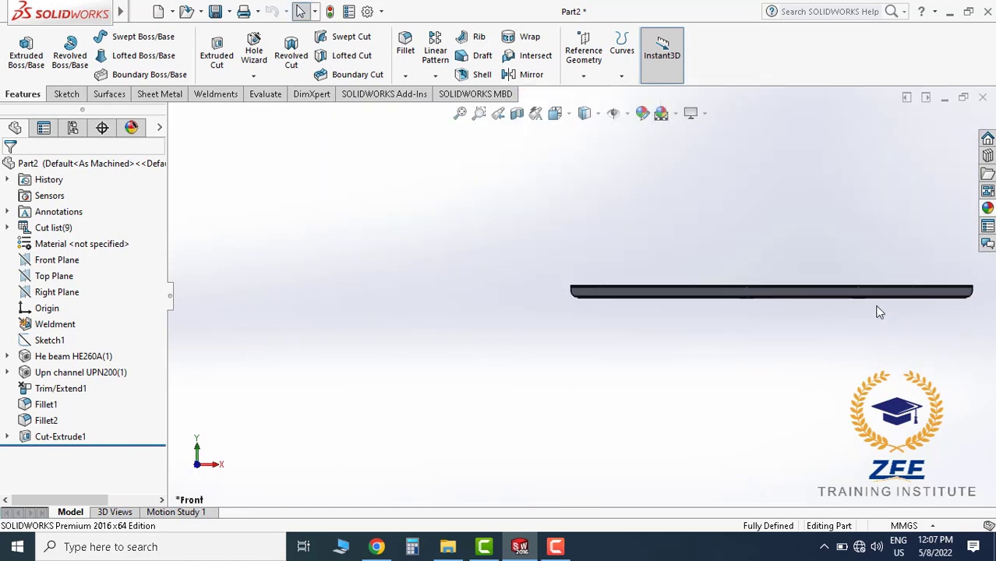
scroll(879, 312, "down", 3)
scroll(586, 237, "down", 2)
scroll(563, 291, "down", 2)
middle_click_drag(564, 291, 550, 312)
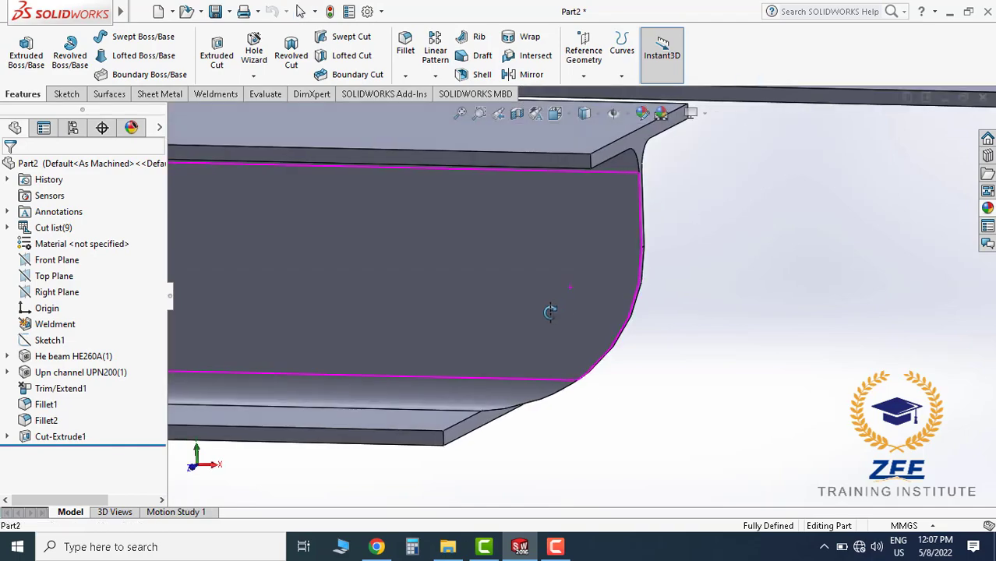
scroll(521, 354, "up", 3)
scroll(520, 364, "up", 2)
scroll(414, 307, "up", 2)
scroll(365, 284, "down", 2)
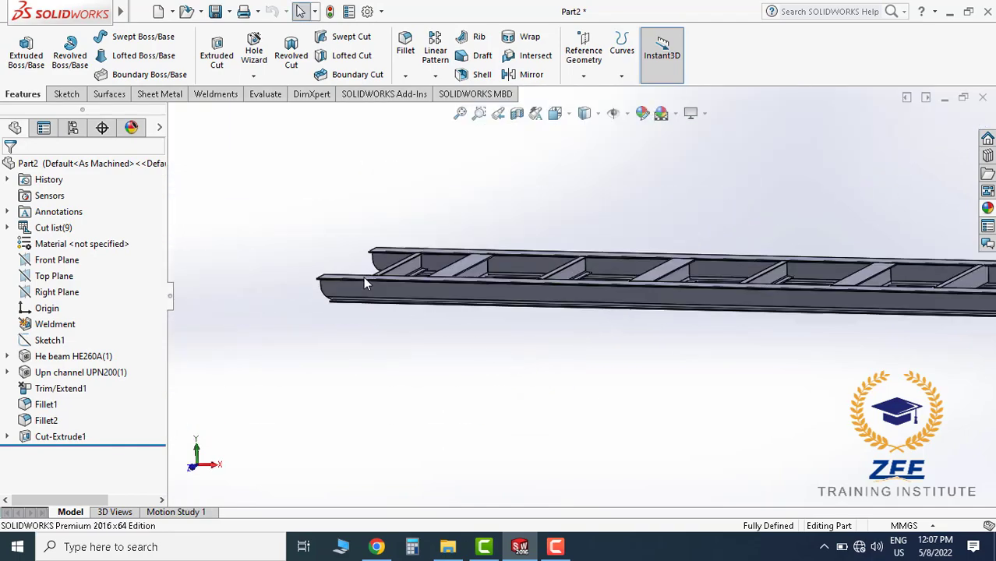
scroll(365, 284, "down", 3)
middle_click_drag(394, 325, 552, 337)
scroll(594, 300, "down", 2)
mouse_move(594, 301)
middle_mouse_down()
mouse_move(565, 309)
mouse_move(538, 300)
middle_mouse_up()
Start Sketch16 on the HE260A rail's web face and view it Normal To
left_click(67, 95)
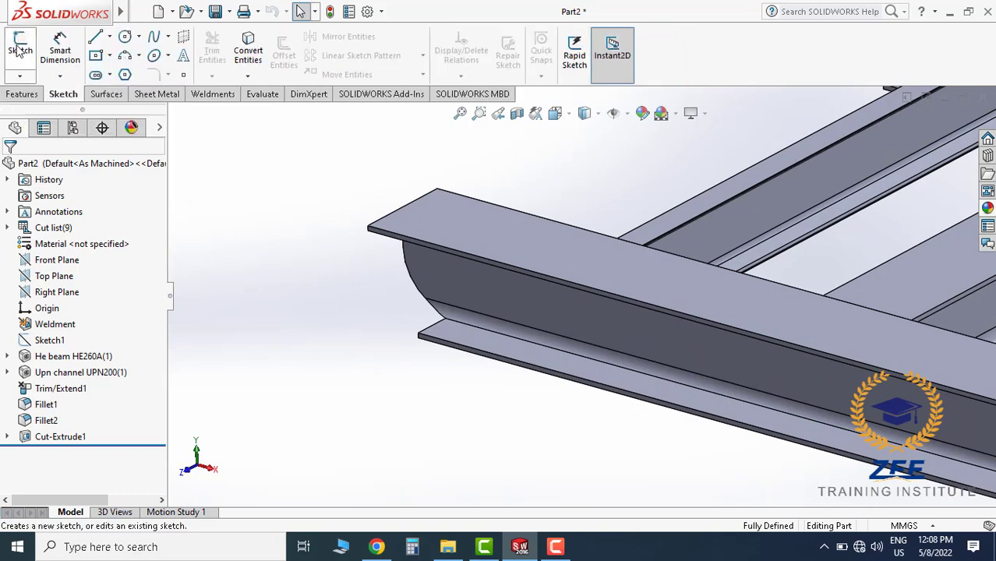
left_click(20, 50)
left_click(428, 208)
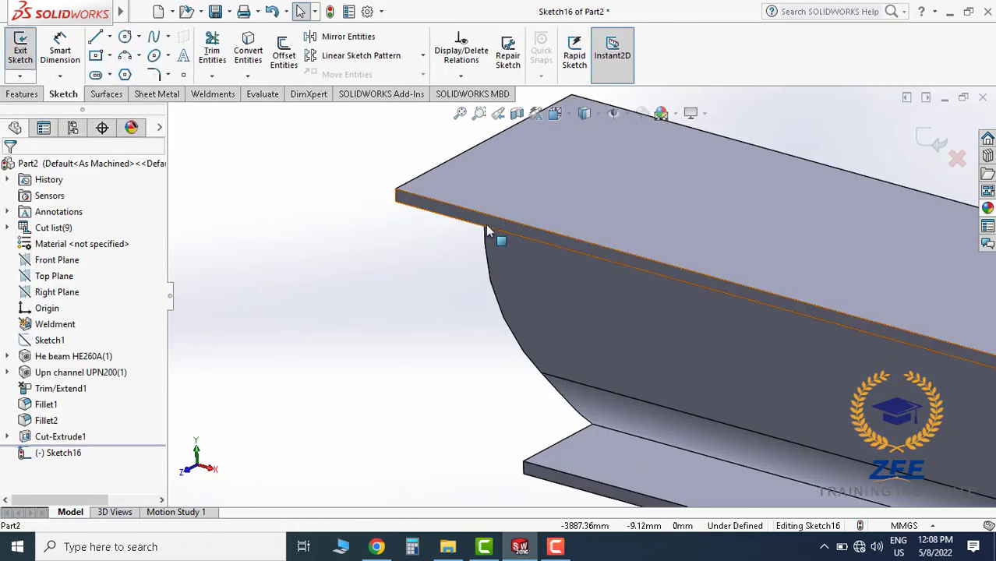
left_click(555, 115)
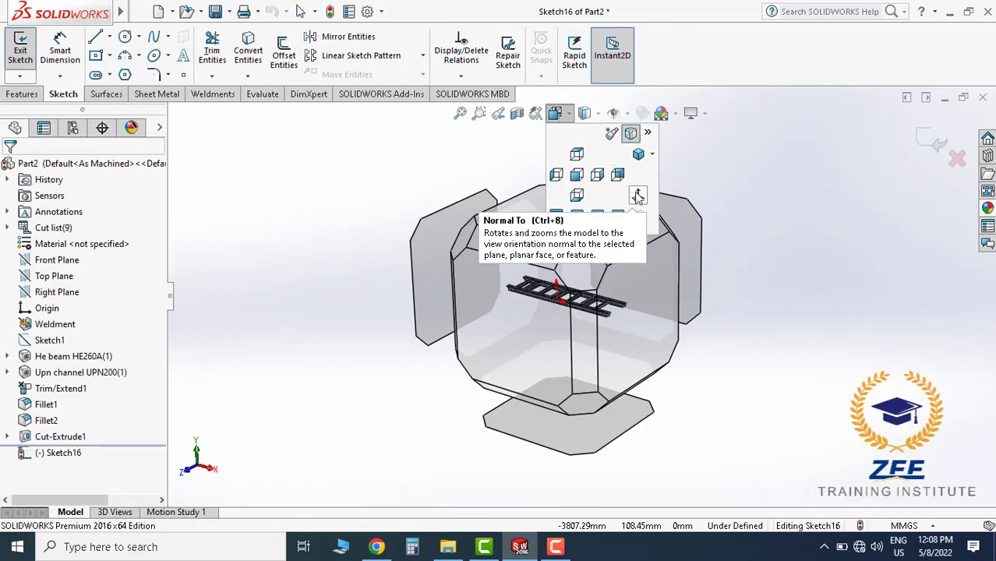
left_click(541, 259)
scroll(426, 243, "down", 3)
scroll(526, 230, "down", 2)
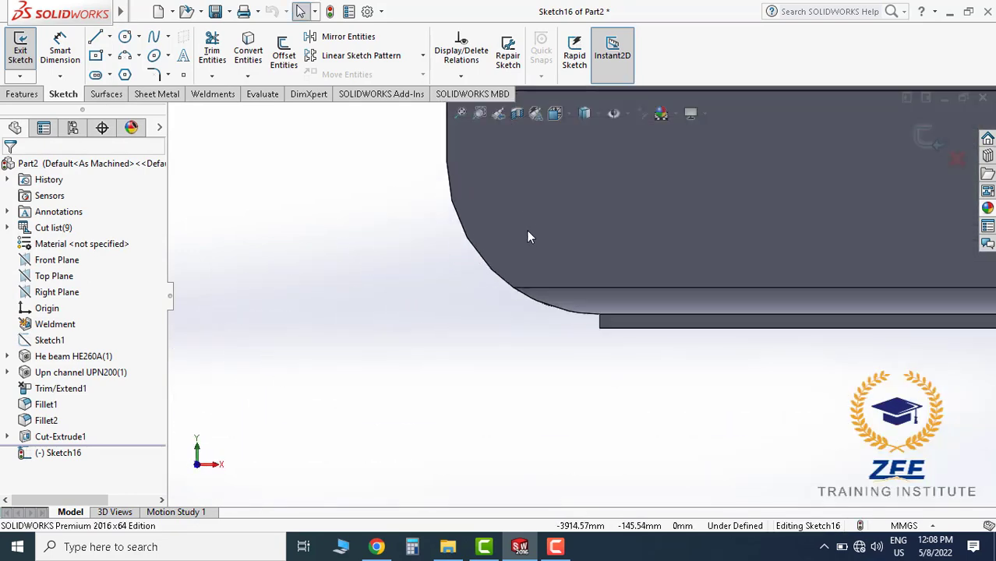
scroll(620, 239, "down", 1)
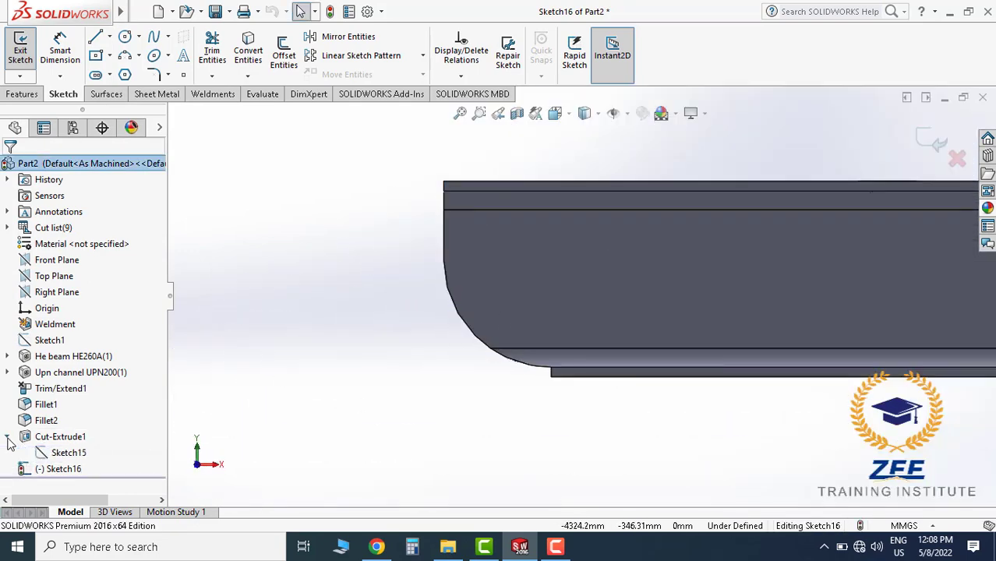
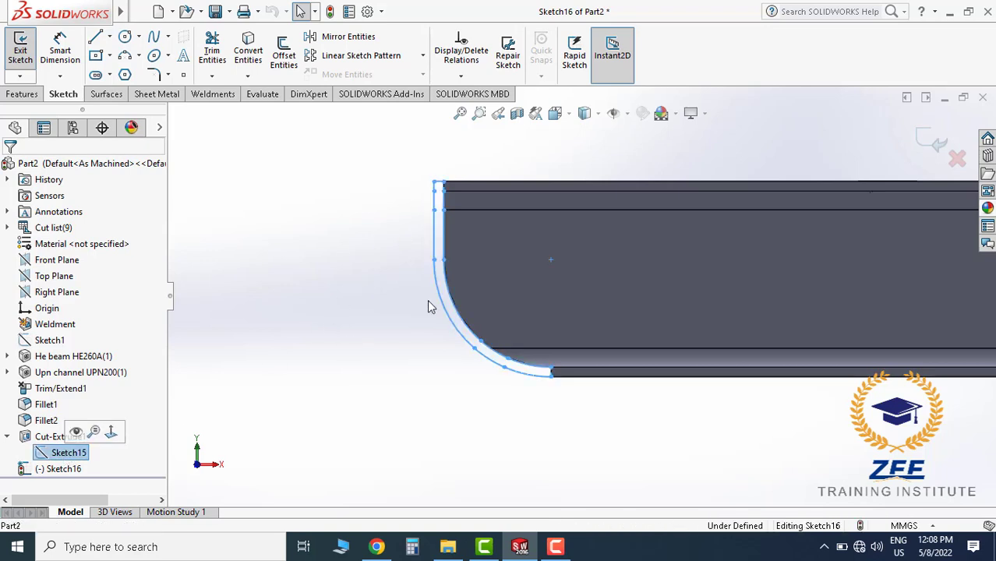
Convert the selected beam-end edges into sketch entities, orbiting in to view the I-beam profile
left_click(247, 50)
mouse_move(492, 206)
middle_mouse_down()
mouse_move(493, 268)
mouse_move(548, 257)
middle_mouse_up()
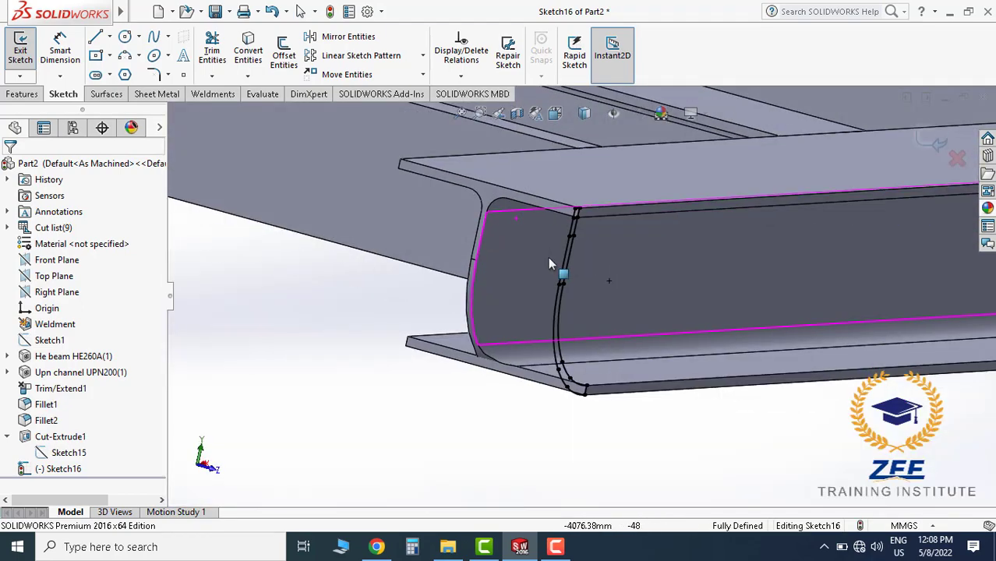
scroll(714, 292, "up", 8)
scroll(711, 296, "up", 2)
scroll(710, 297, "down", 5)
scroll(670, 257, "down", 5)
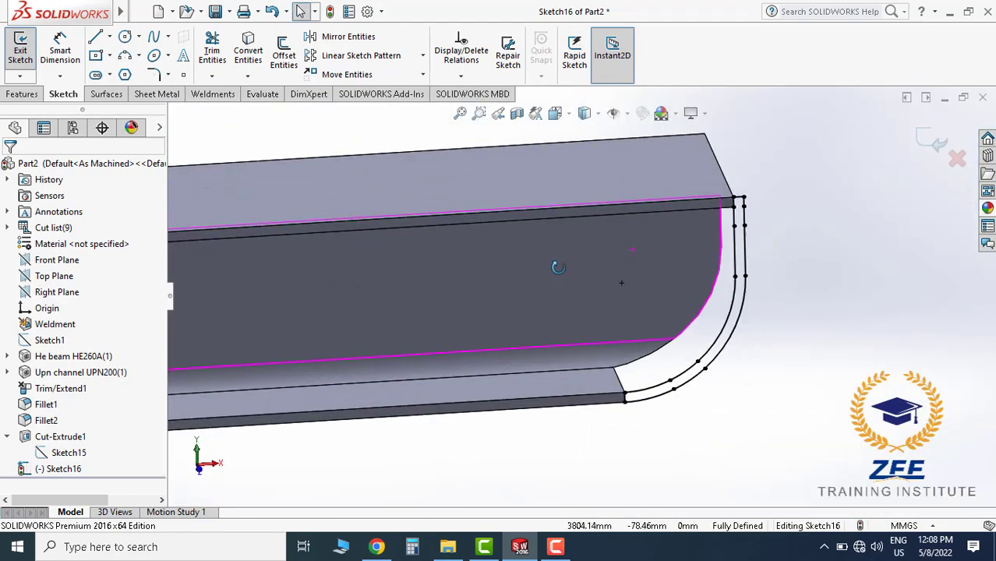
mouse_move(618, 267)
middle_mouse_down()
mouse_move(596, 258)
mouse_move(605, 258)
middle_mouse_up()
scroll(592, 273, "up", 3)
scroll(506, 345, "up", 3)
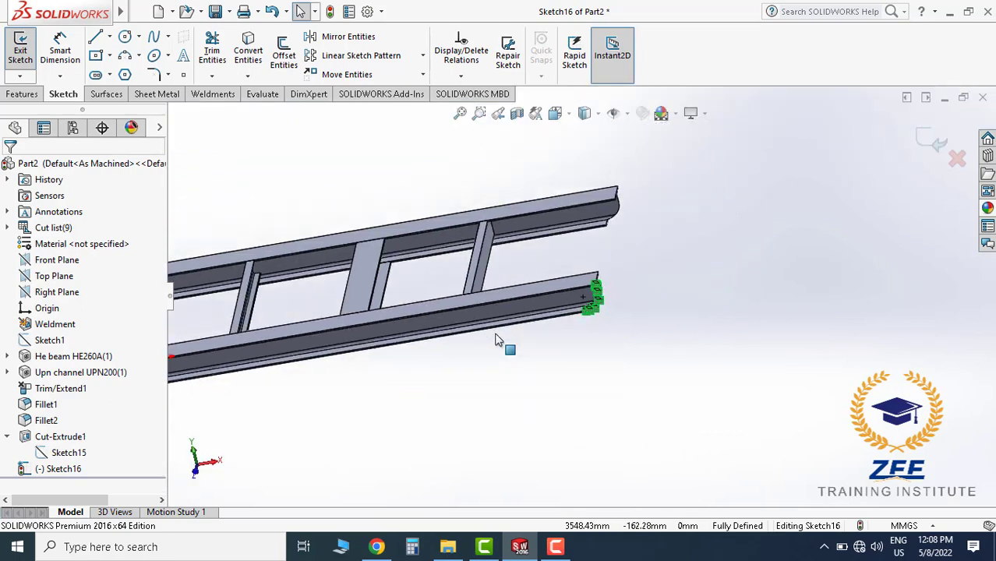
scroll(382, 352, "up", 2)
scroll(437, 326, "down", 3)
scroll(436, 326, "down", 5)
middle_click_drag(498, 279, 545, 296)
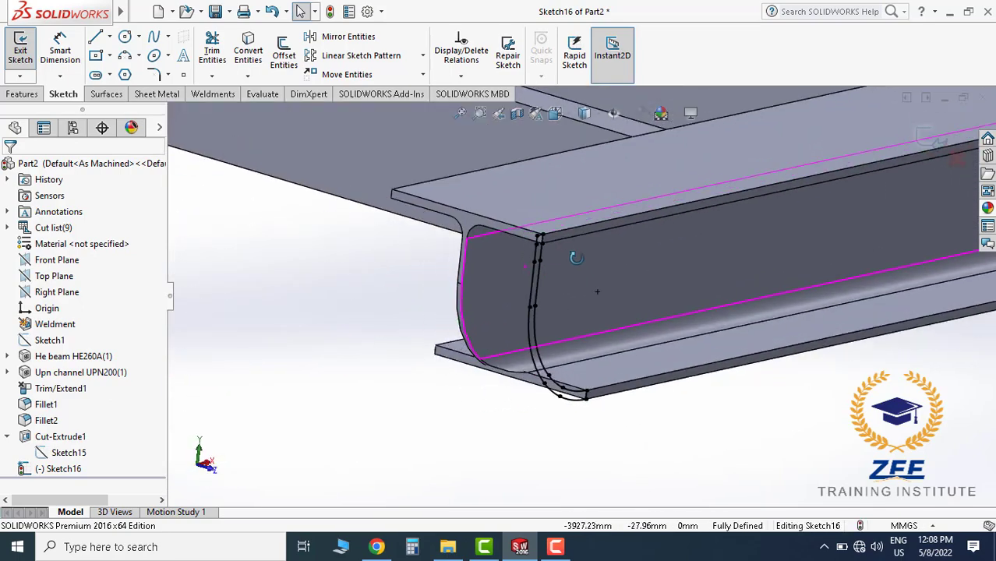
Extrude the converted end outline Up To Surface, stopping at the chosen beam face
left_click(22, 94)
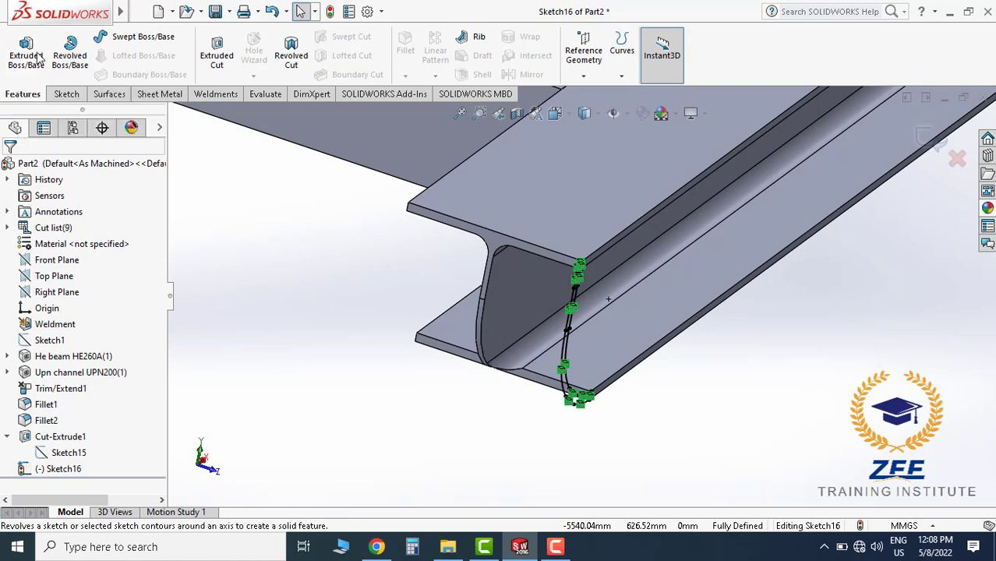
left_click(25, 51)
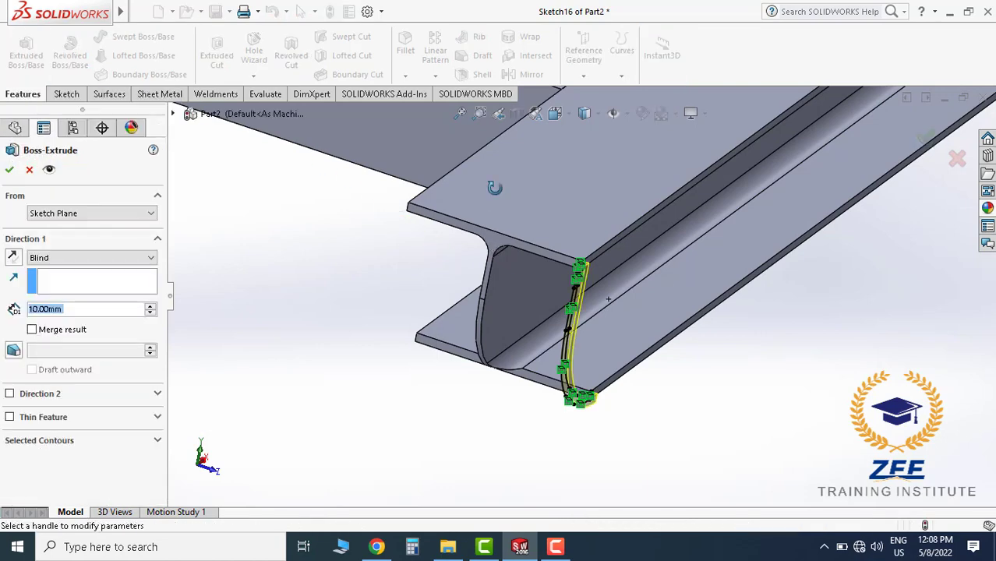
middle_click_drag(494, 187, 160, 271)
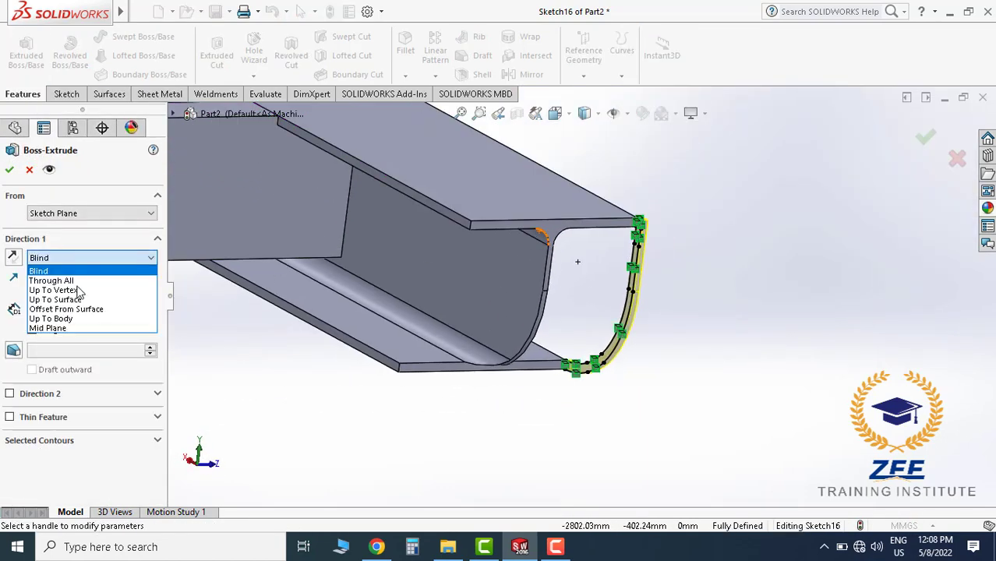
left_click(78, 301)
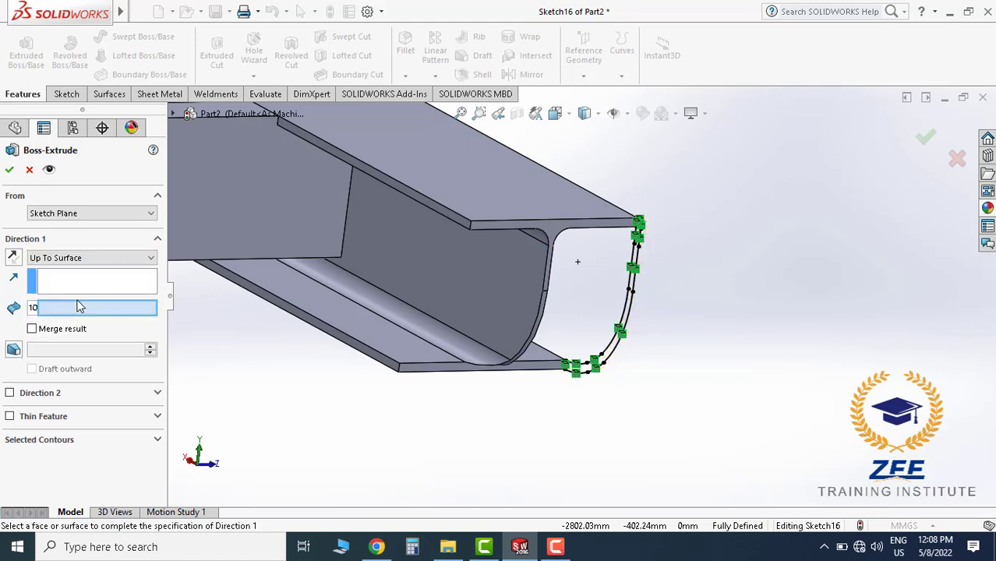
key("Left")
key("Left")
key("Left")
left_click(453, 227)
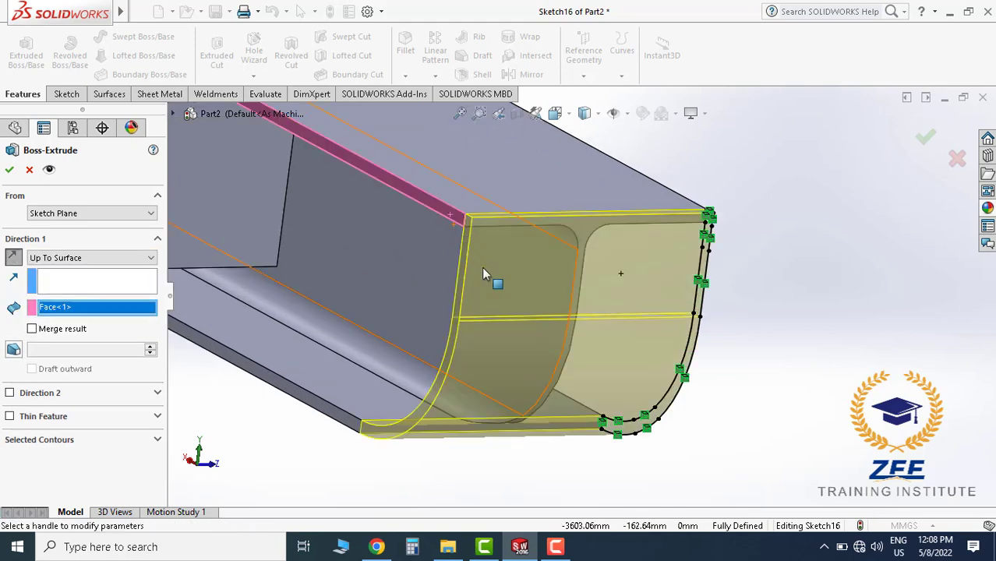
scroll(483, 273, "up", 5)
scroll(467, 269, "up", 3)
scroll(473, 244, "down", 8)
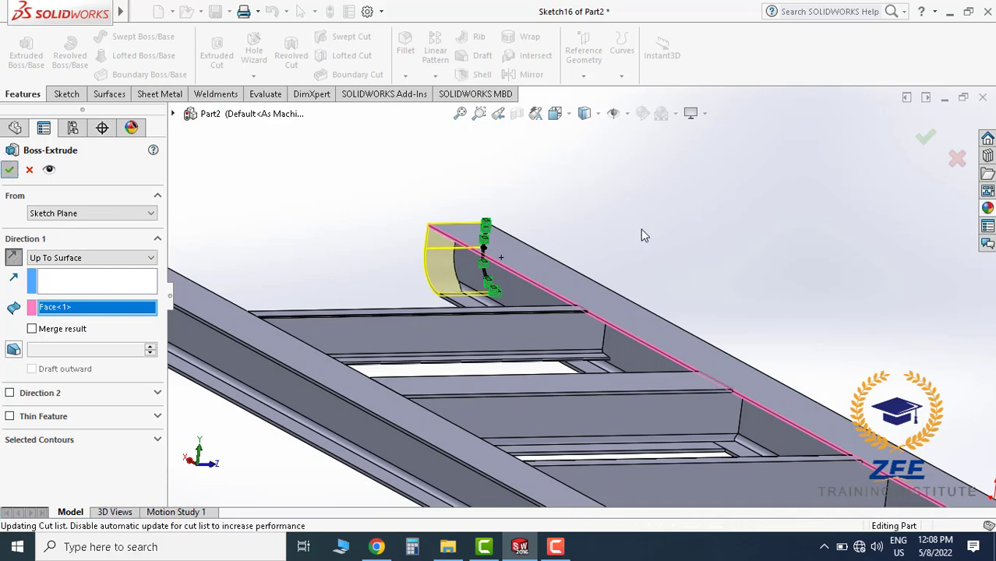
key("Return")
Start a Mirror about the Front Plane set to mirror whole bodies
scroll(681, 378, "up", 5)
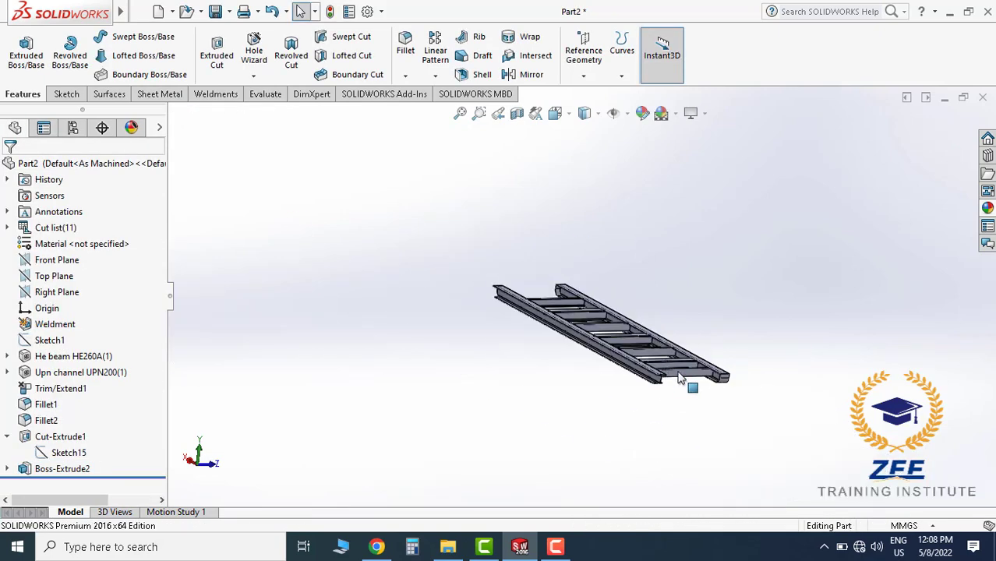
middle_click_drag(681, 378, 622, 313)
scroll(537, 389, "down", 3)
scroll(689, 300, "down", 3)
mouse_move(689, 300)
middle_mouse_down()
mouse_move(644, 248)
mouse_move(640, 294)
middle_mouse_up()
scroll(546, 262, "up", 3)
scroll(529, 274, "down", 3)
scroll(569, 300, "down", 2)
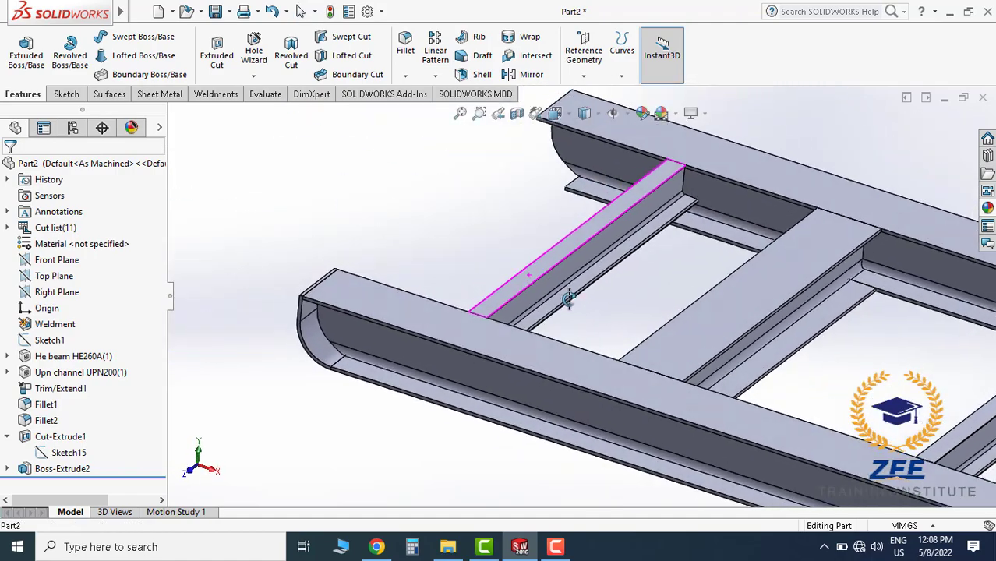
scroll(569, 300, "up", 3)
scroll(573, 310, "up", 2)
mouse_move(727, 349)
middle_mouse_down()
mouse_move(713, 354)
mouse_move(485, 283)
mouse_move(477, 263)
mouse_move(483, 278)
middle_mouse_up()
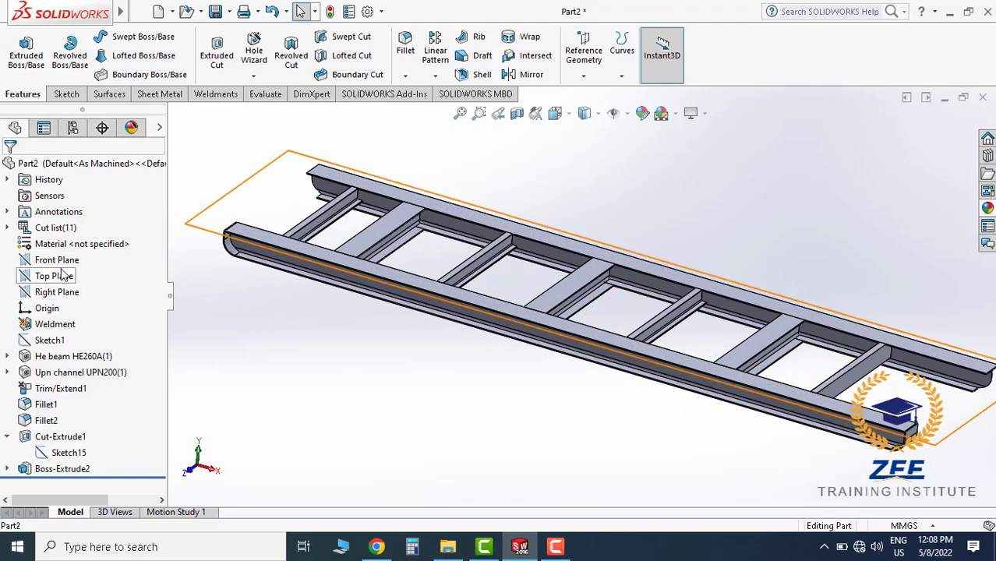
mouse_move(439, 325)
middle_mouse_down()
mouse_move(374, 308)
mouse_move(417, 320)
middle_mouse_up()
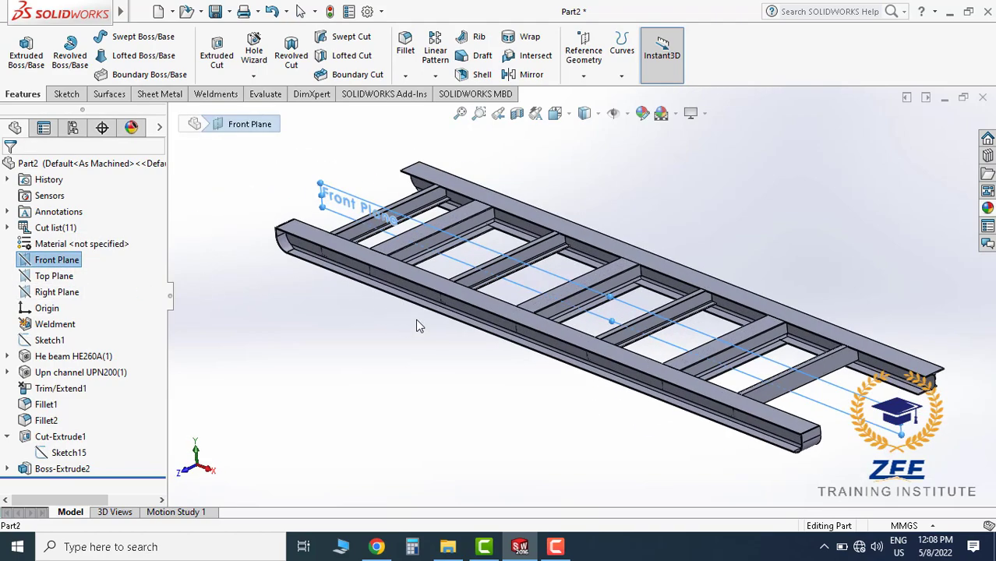
left_click(531, 74)
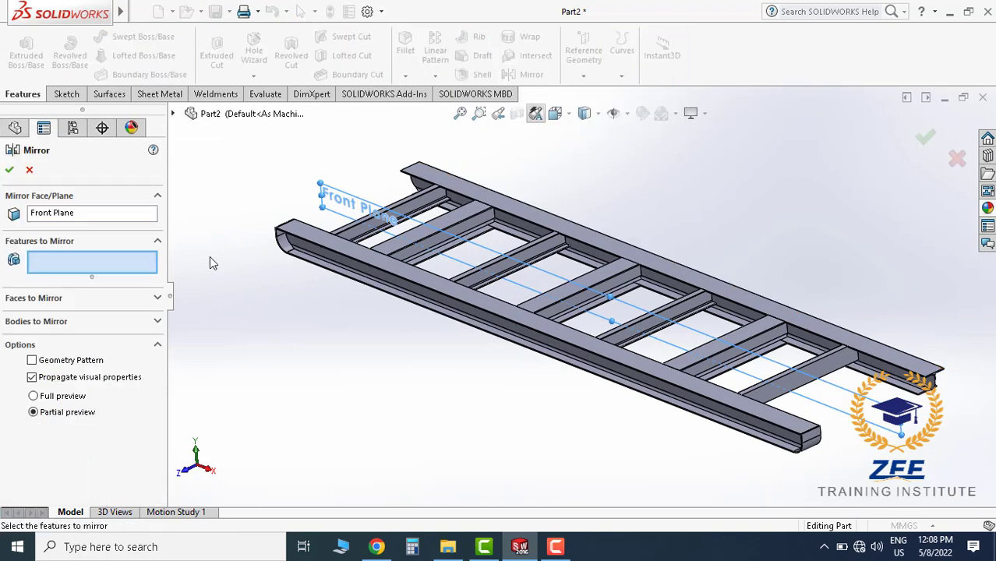
left_click(39, 321)
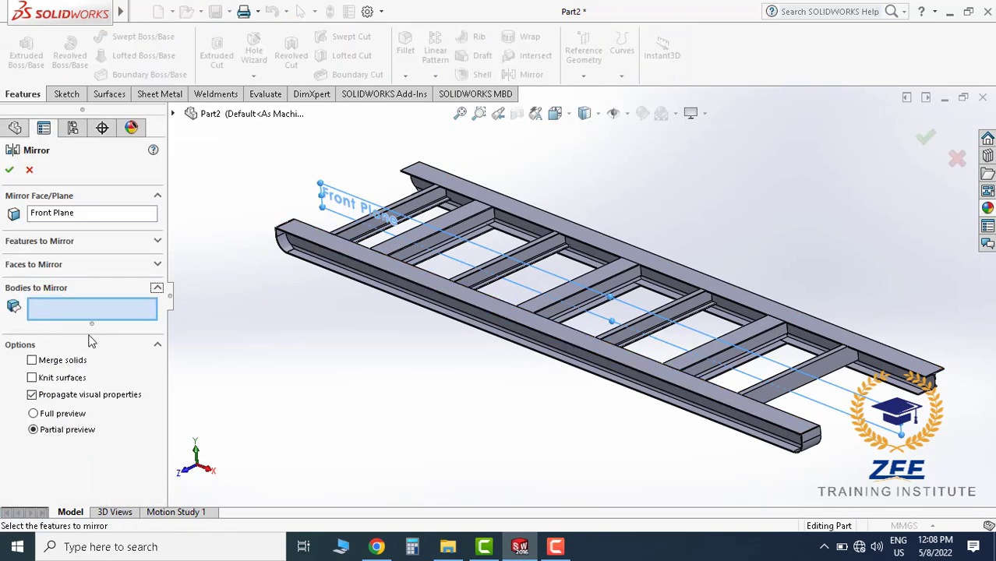
Select both Boss-Extrude2 curved end pieces as the bodies to mirror
scroll(391, 232, "down", 3)
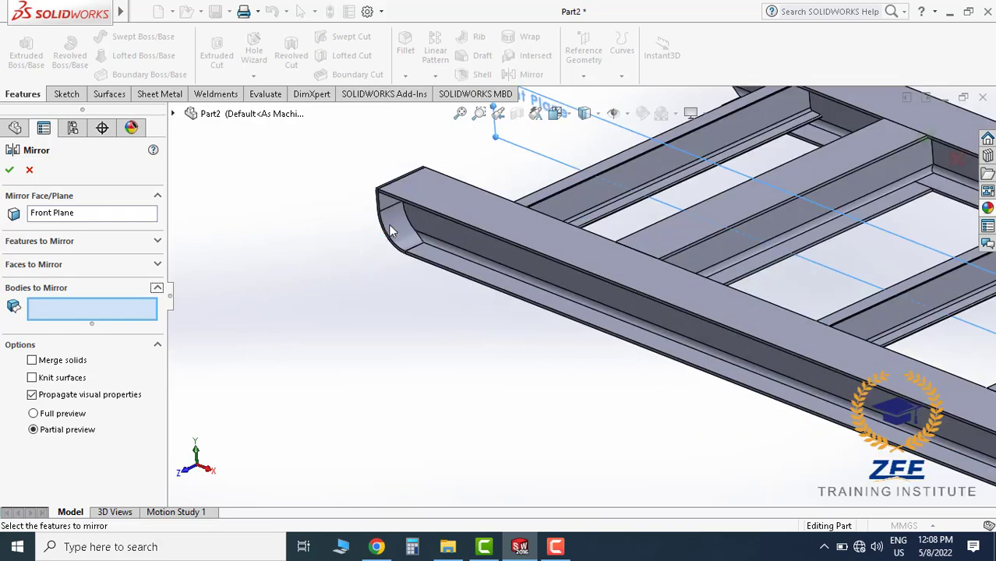
left_click(392, 222)
scroll(658, 343, "up", 2)
scroll(605, 213, "up", 2)
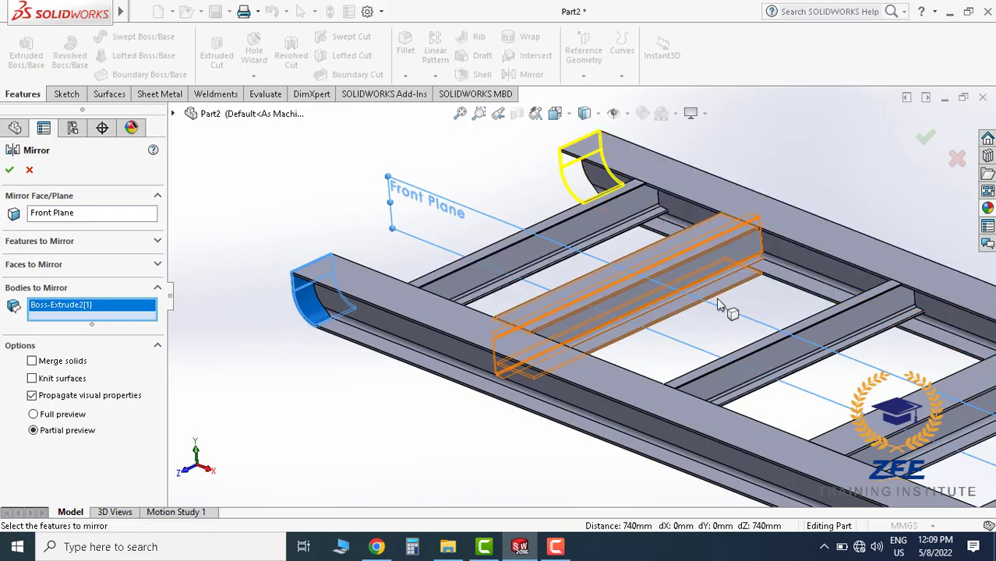
scroll(725, 343, "up", 3)
scroll(727, 361, "down", 5)
left_click(704, 390)
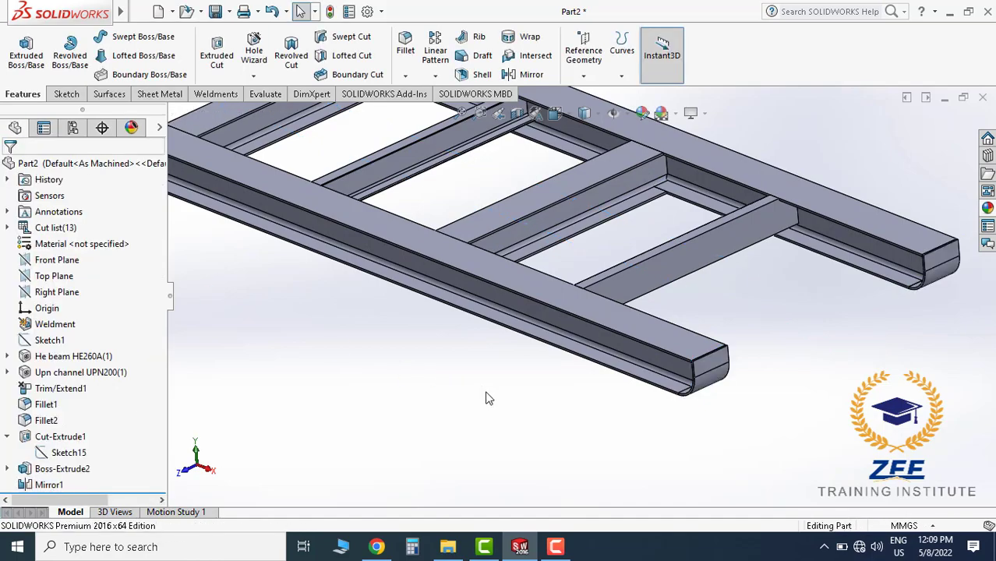
Assign ASTM A36 Steel as the part material through Edit Material
key("f")
mouse_move(433, 177)
middle_mouse_down()
mouse_move(494, 205)
mouse_move(542, 205)
mouse_move(448, 198)
middle_mouse_up()
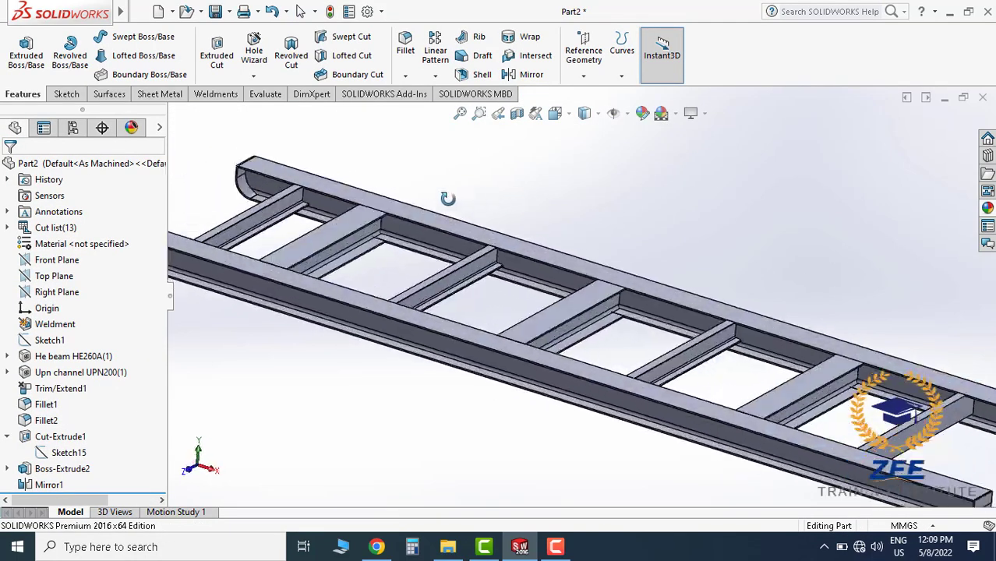
key("f")
middle_click_drag(649, 348, 644, 343)
scroll(704, 390, "down", 5)
scroll(703, 390, "down", 3)
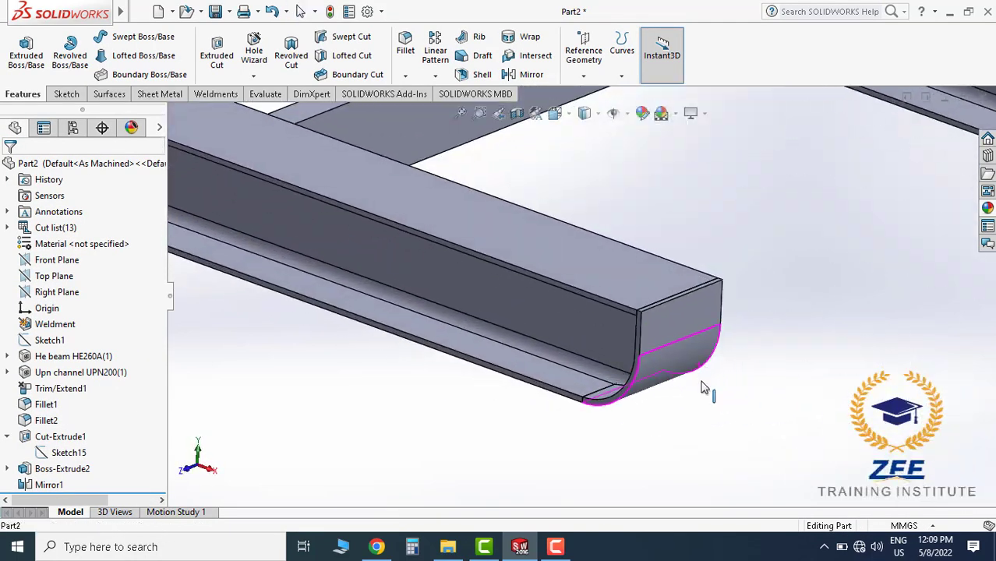
key("f")
middle_click_drag(483, 252, 498, 260)
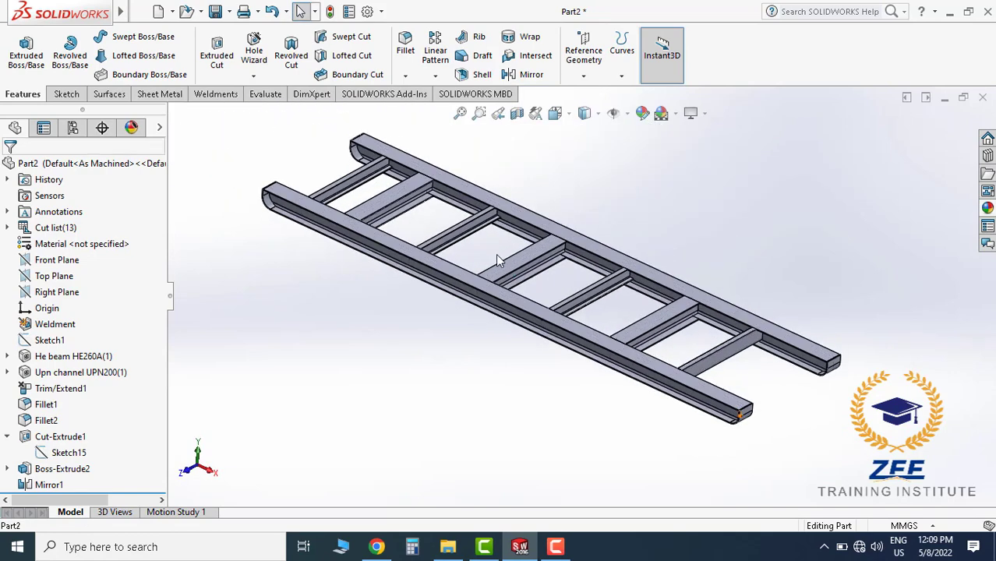
right_click(97, 245)
left_click(154, 231)
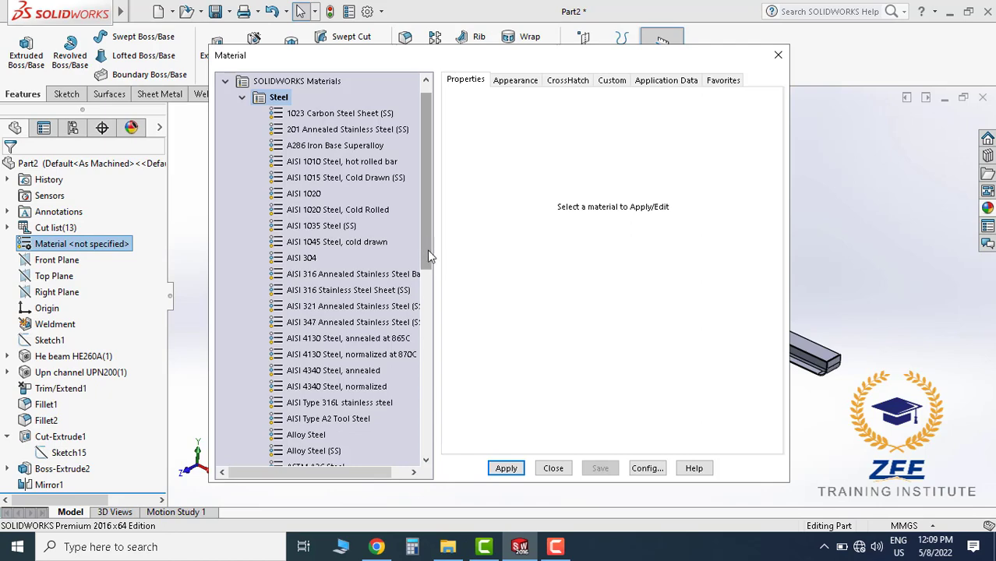
scroll(422, 296, "down", 2)
left_click(318, 403)
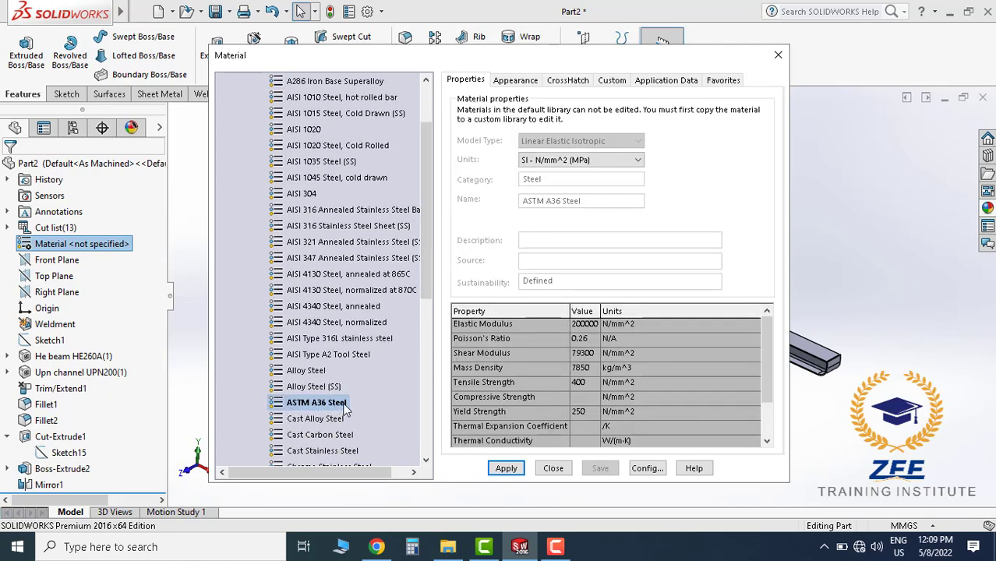
left_click(555, 470)
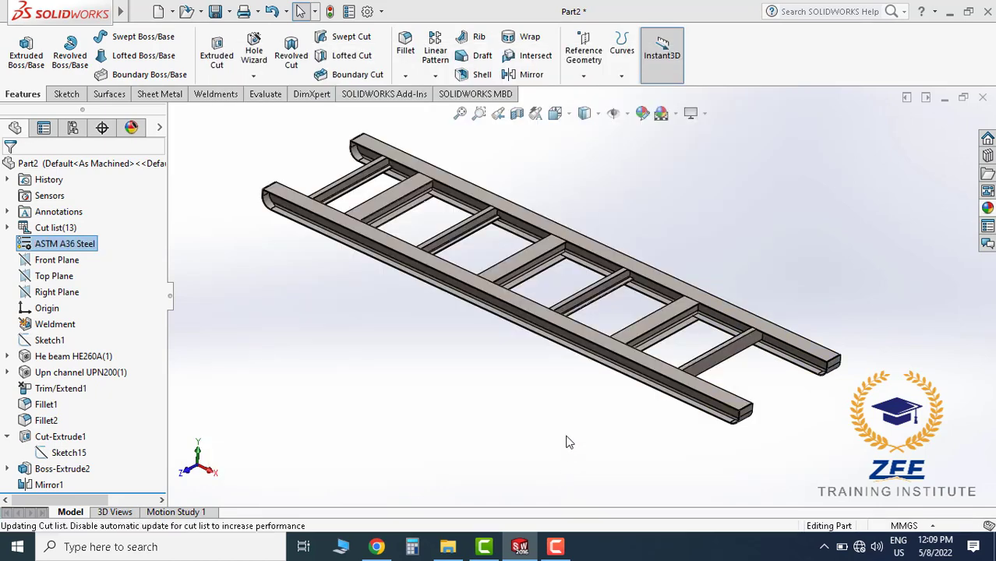
Orbit and zoom around the finished steel frame toward a top-down view
mouse_move(544, 339)
middle_mouse_down()
mouse_move(540, 310)
mouse_move(435, 304)
middle_mouse_up()
scroll(484, 308, "down", 5)
scroll(483, 308, "up", 6)
scroll(435, 304, "up", 3)
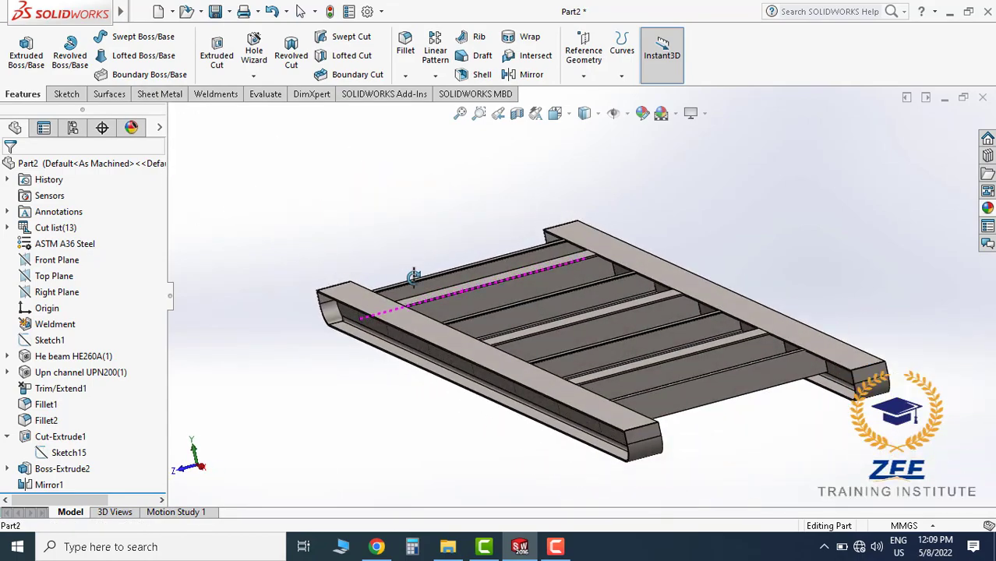
scroll(585, 321, "down", 3)
scroll(611, 327, "down", 2)
scroll(611, 327, "up", 3)
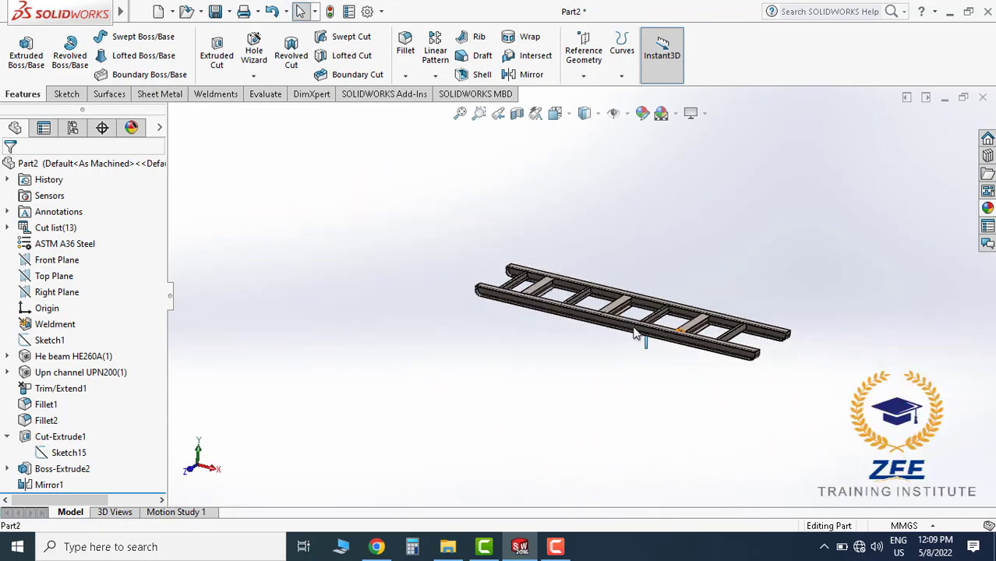
mouse_move(610, 327)
middle_mouse_down()
mouse_move(657, 330)
mouse_move(714, 292)
mouse_move(628, 282)
mouse_move(647, 290)
mouse_move(594, 393)
middle_mouse_up()
scroll(657, 331, "down", 3)
middle_click_drag(550, 339, 533, 334)
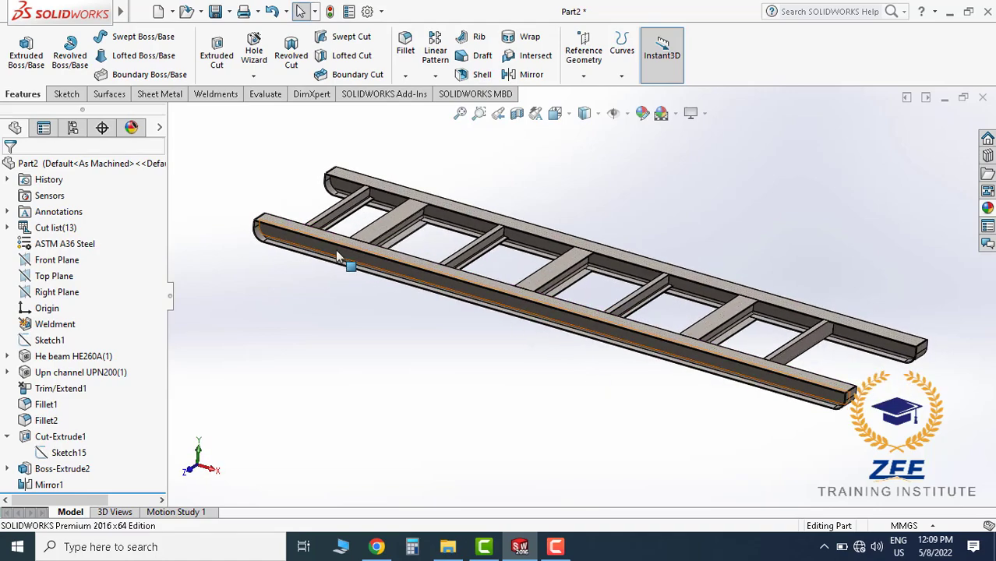
scroll(311, 256, "down", 5)
scroll(303, 195, "down", 3)
scroll(304, 194, "down", 2)
Start a sketch on the lower rail's top face and view it from the top
left_click(63, 94)
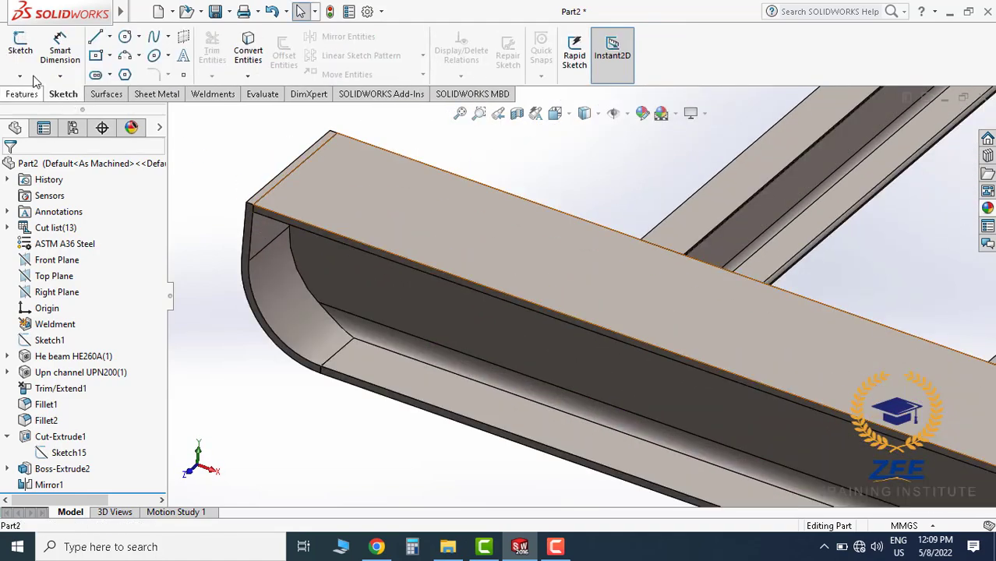
left_click(21, 48)
left_click(327, 200)
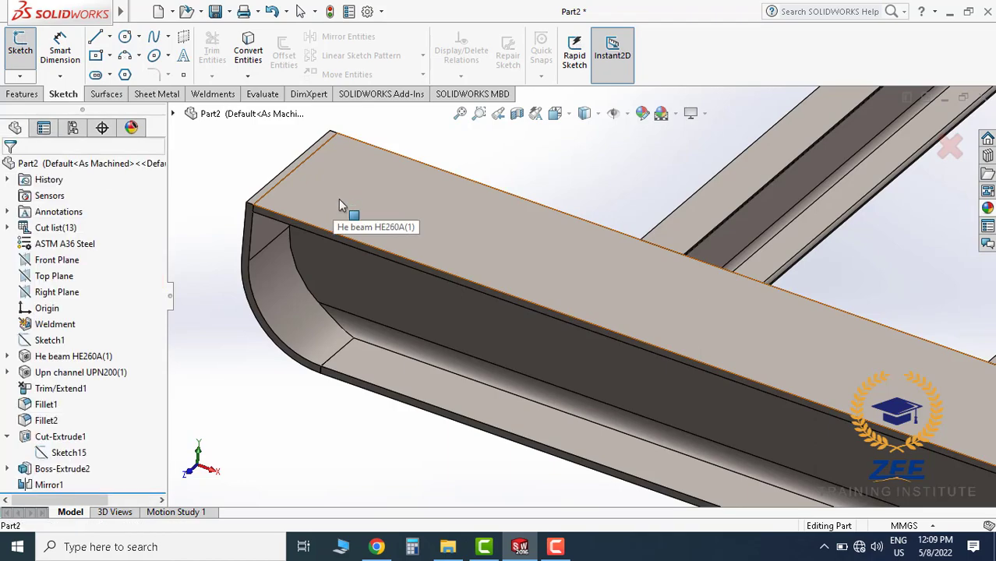
left_click(555, 113)
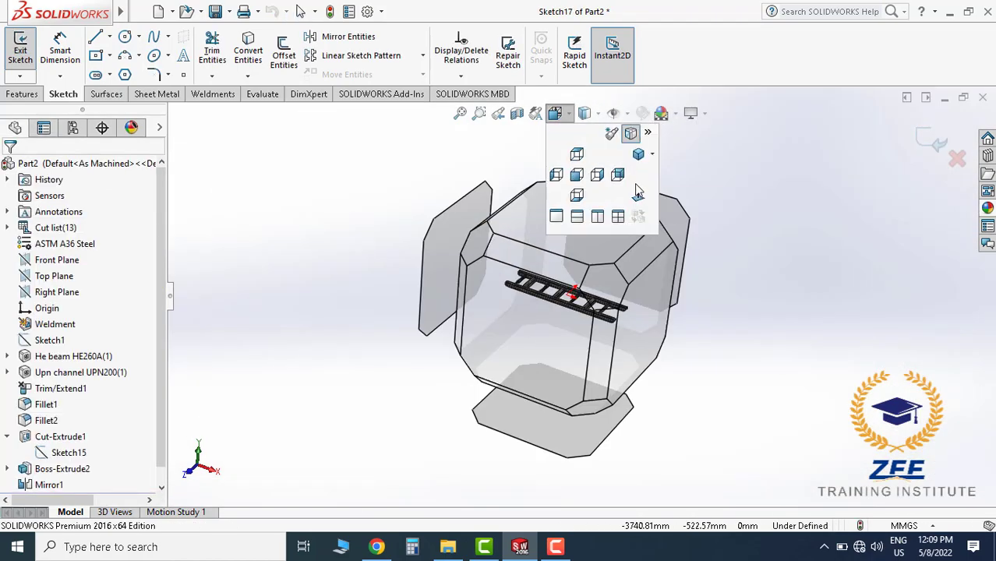
left_click(637, 194)
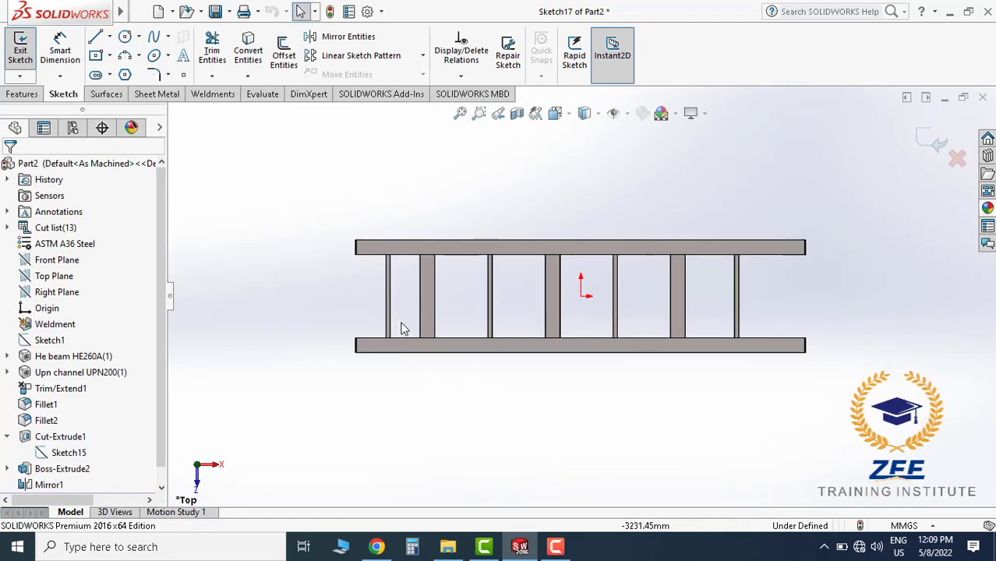
scroll(403, 328, "down", 5)
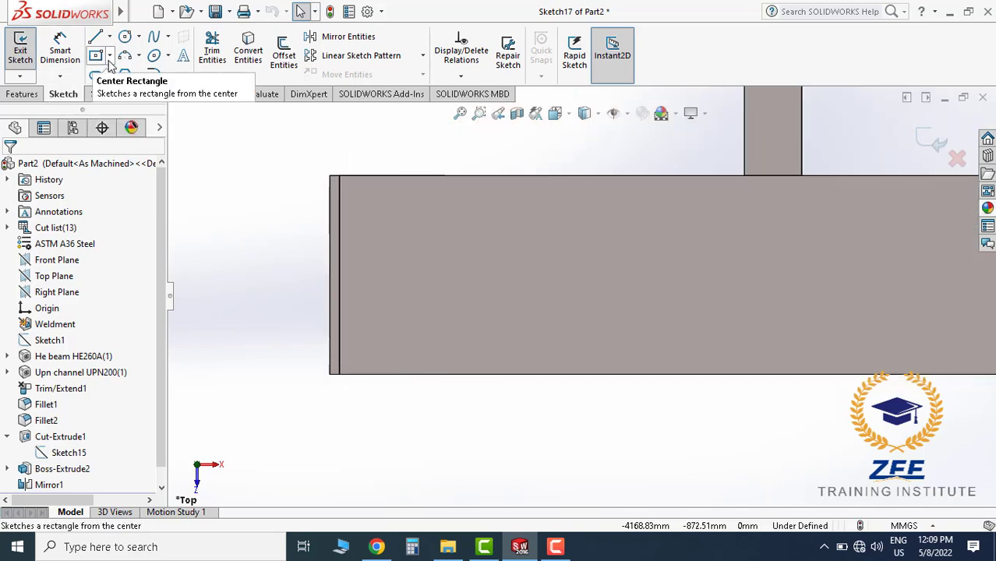
Draw a corner rectangle at the rail's left end and dimension it 115 × 150
left_click(109, 60)
left_click(116, 74)
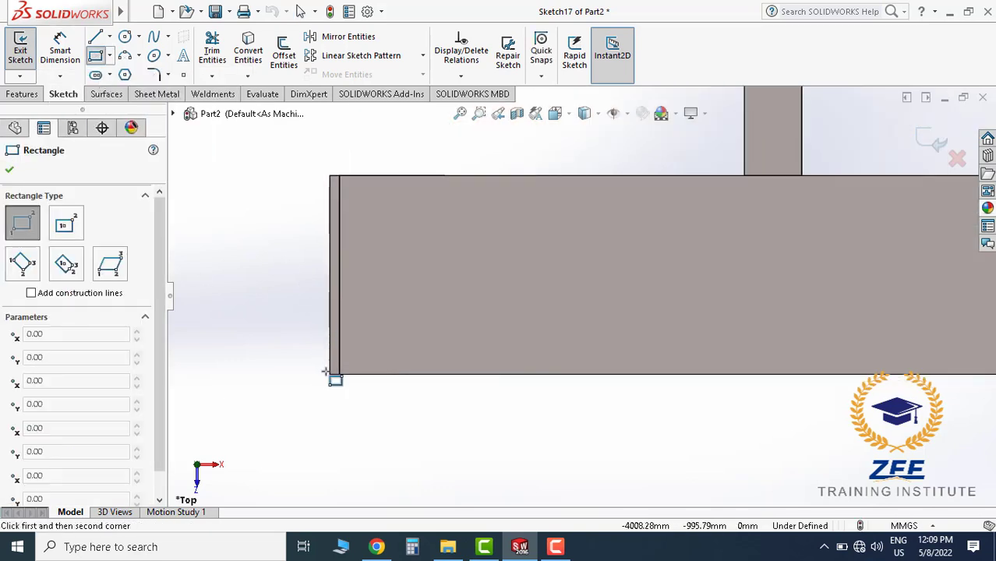
left_click(451, 300)
left_click(60, 55)
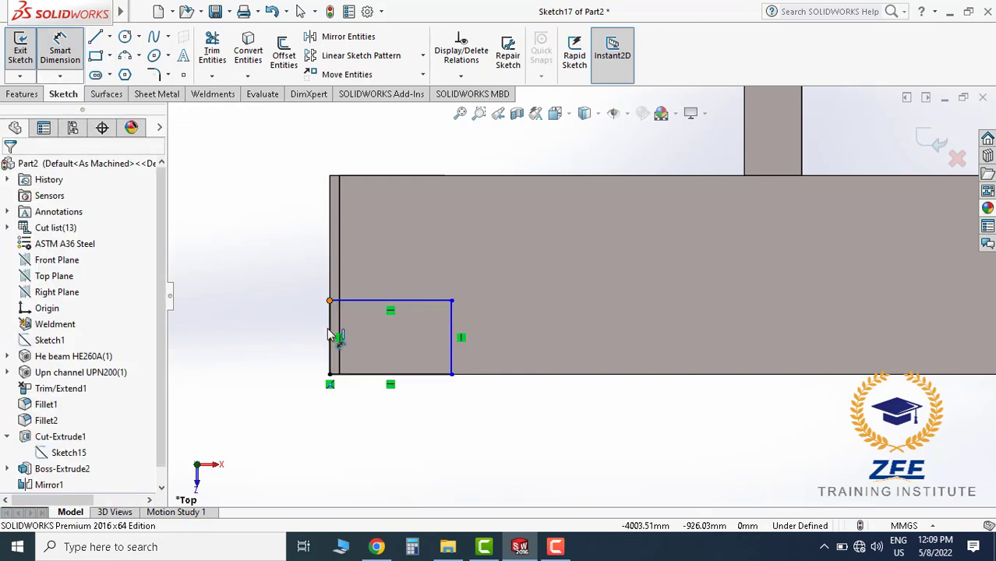
left_click(329, 327)
left_click(288, 340)
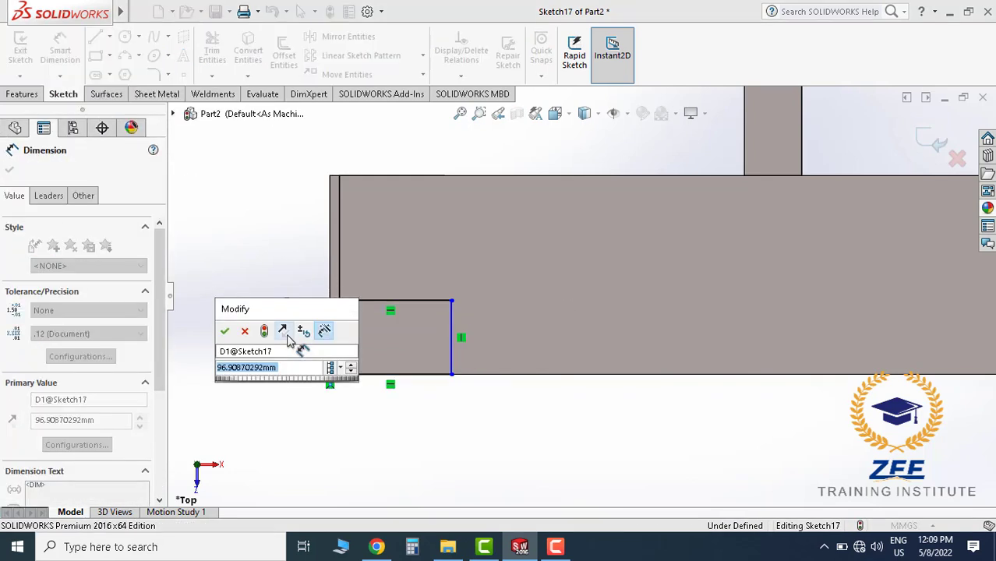
type("115")
key("Return")
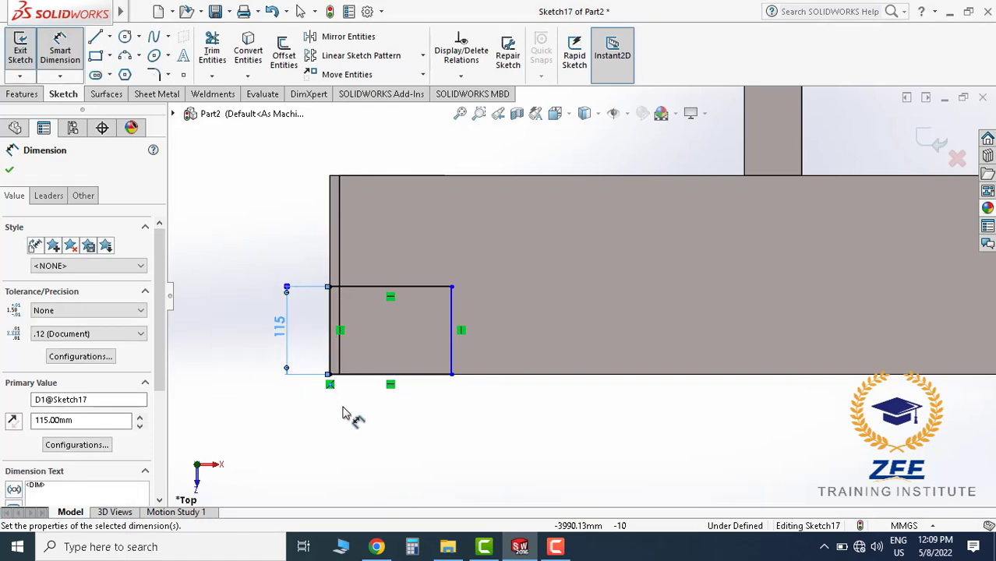
left_click(394, 438)
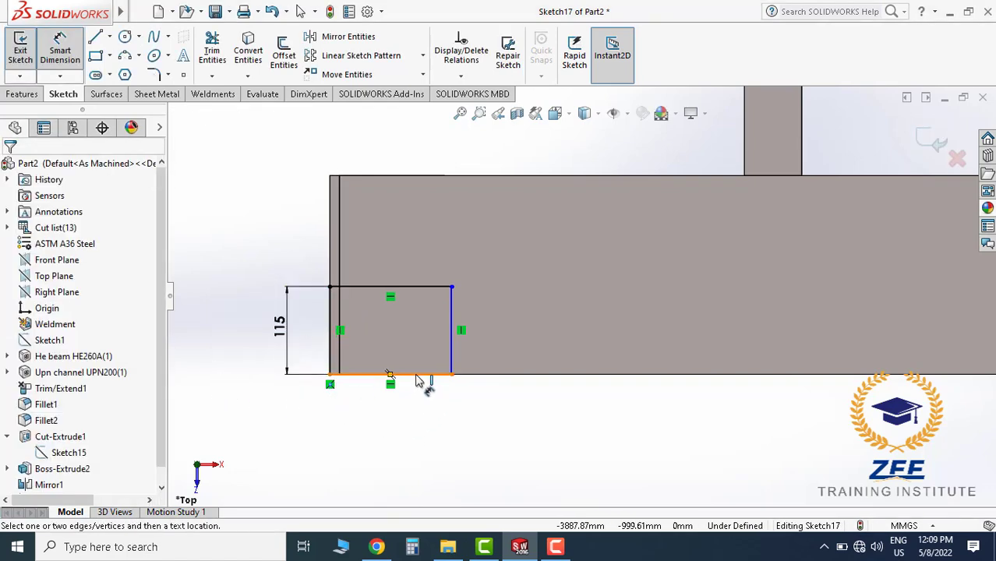
left_click(417, 381)
left_click(412, 418)
type("150")
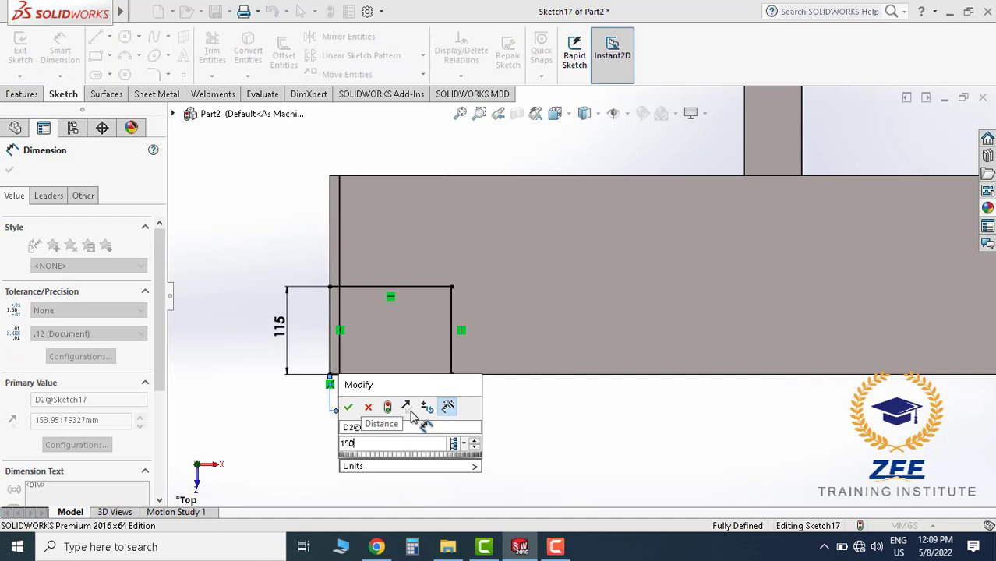
key("Return")
left_click(508, 435)
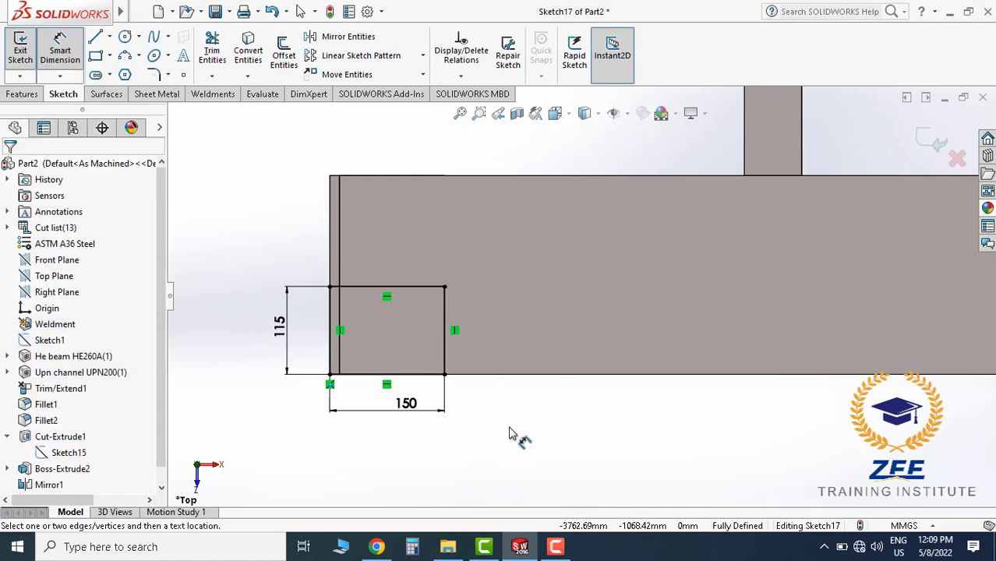
Return to the top view and draw a second corner rectangle at the rail's right end
scroll(526, 407, "up", 5)
middle_click_drag(540, 301, 506, 329)
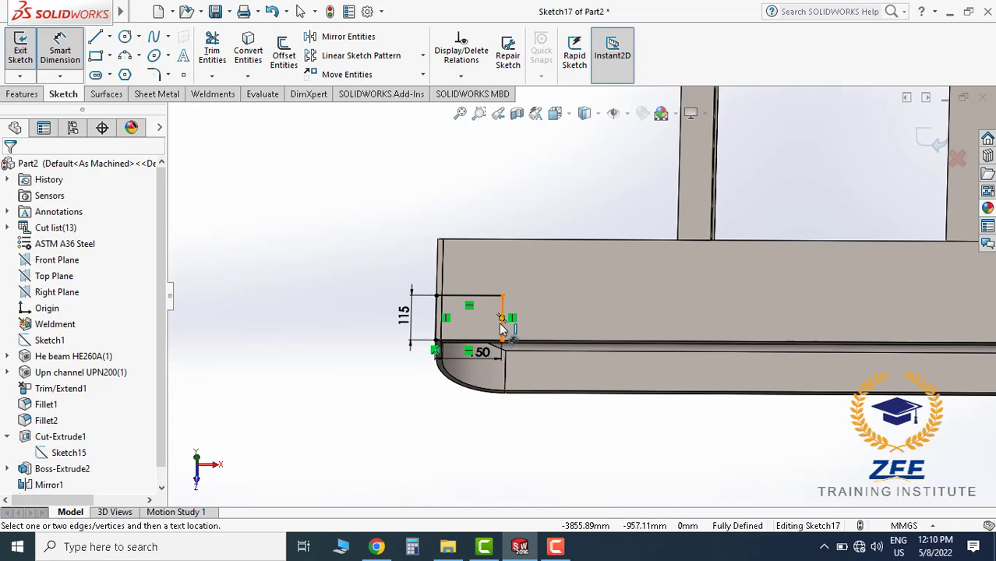
mouse_move(544, 340)
middle_mouse_down()
mouse_move(516, 269)
mouse_move(534, 333)
middle_mouse_up()
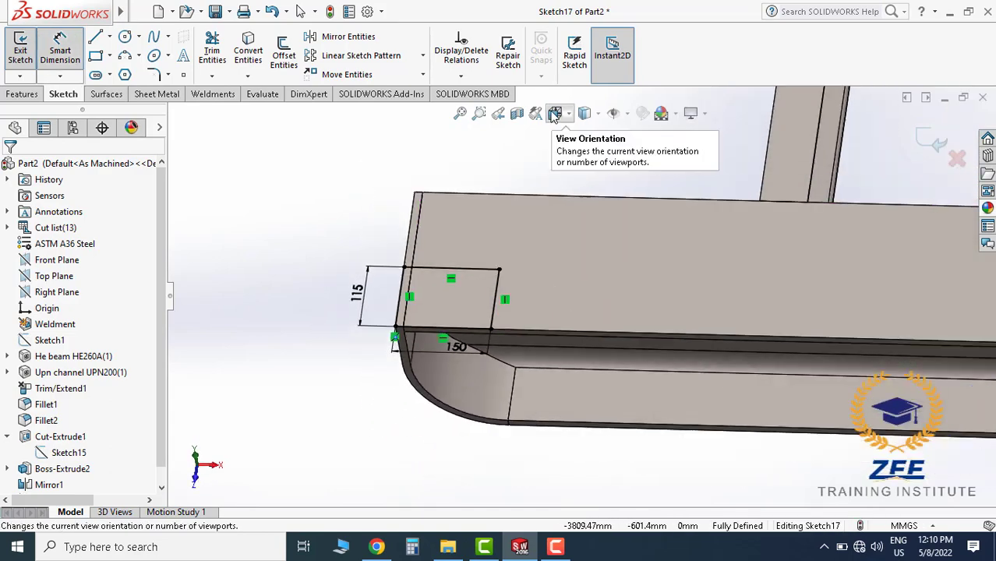
left_click(554, 114)
left_click(635, 194)
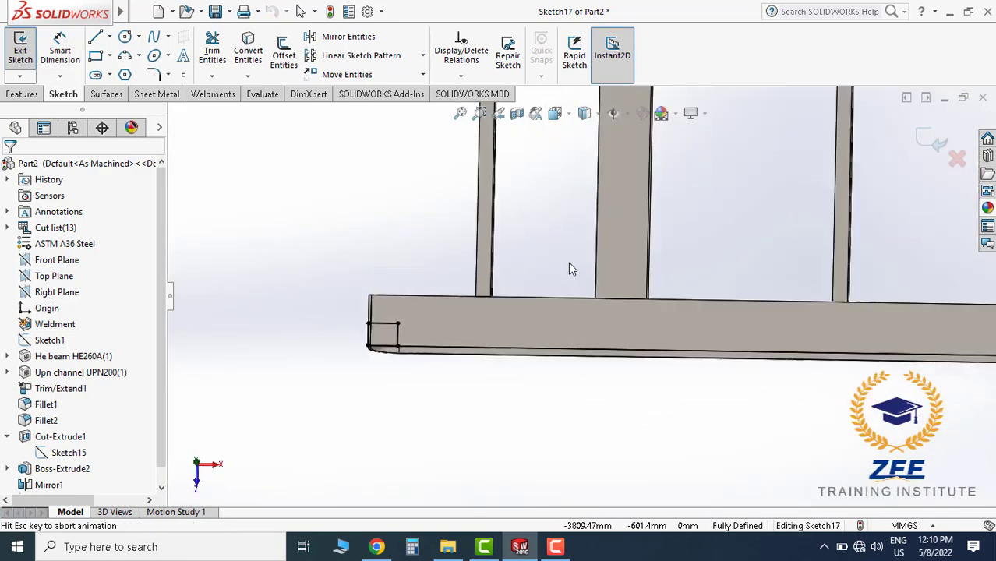
scroll(767, 352, "down", 5)
scroll(511, 213, "down", 3)
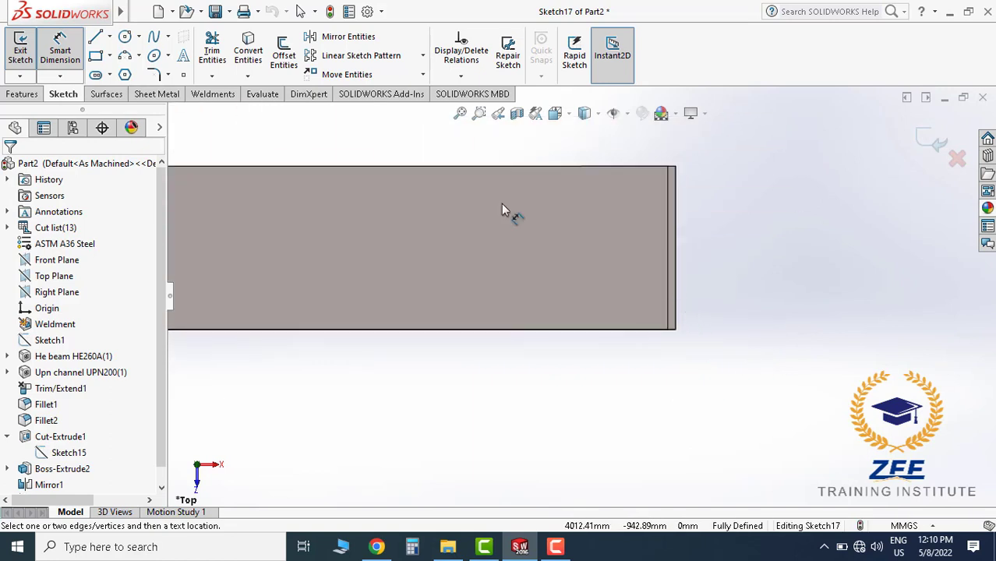
scroll(468, 194, "down", 2)
left_click(95, 57)
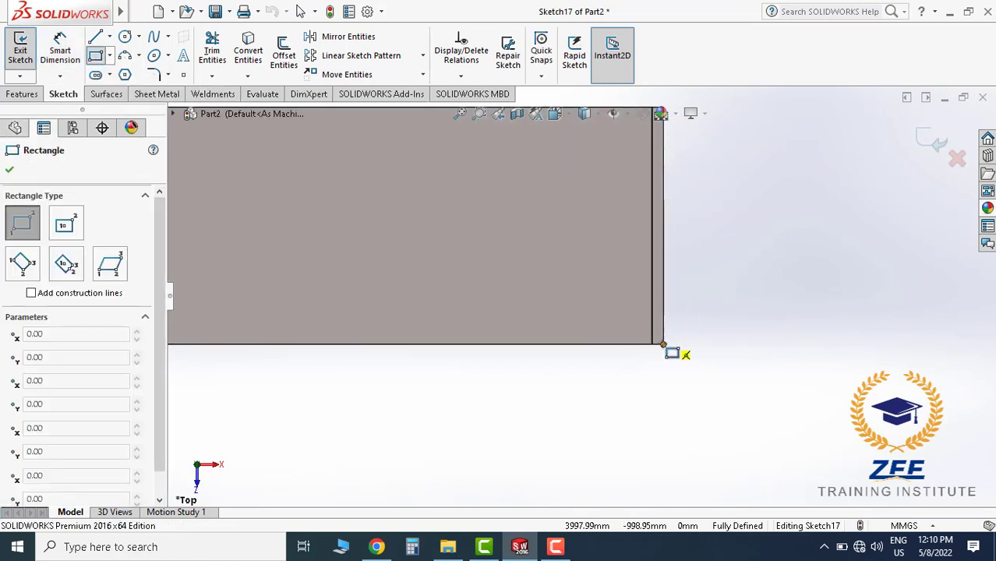
left_click(554, 273)
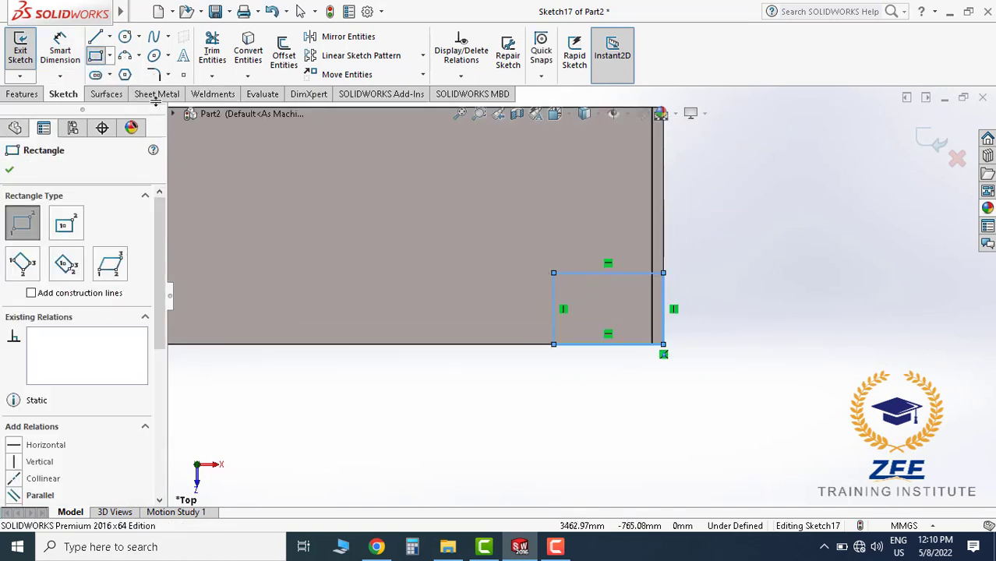
Dimension the right-end rectangle 115 high by 150 wide
left_click(60, 51)
left_click(665, 329)
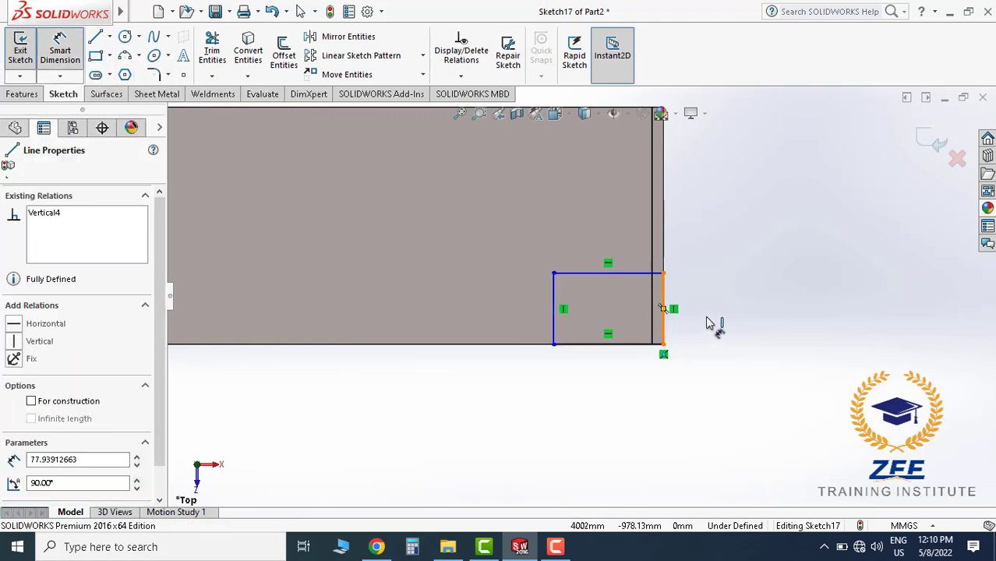
left_click(729, 327)
type("115")
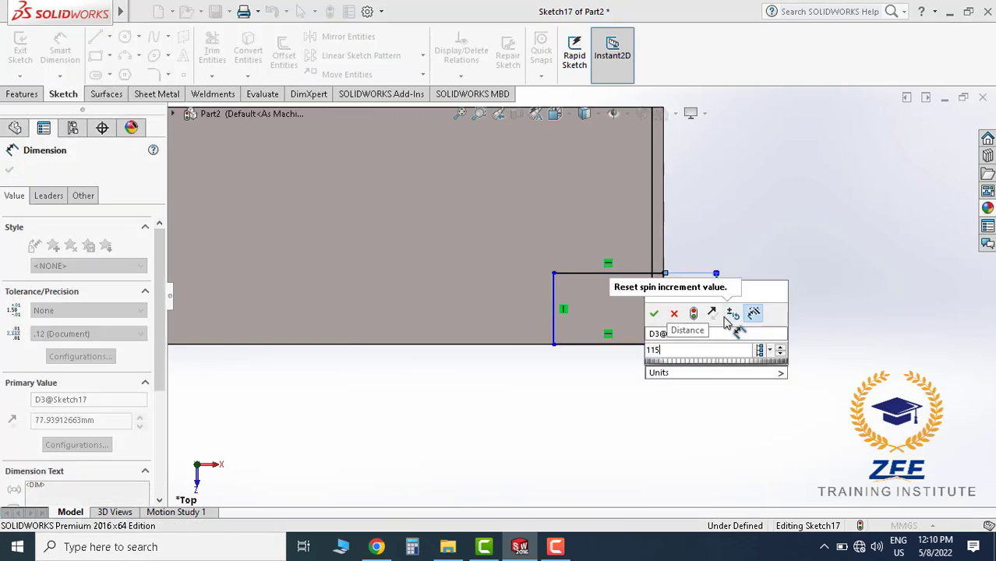
key("Return")
left_click(633, 344)
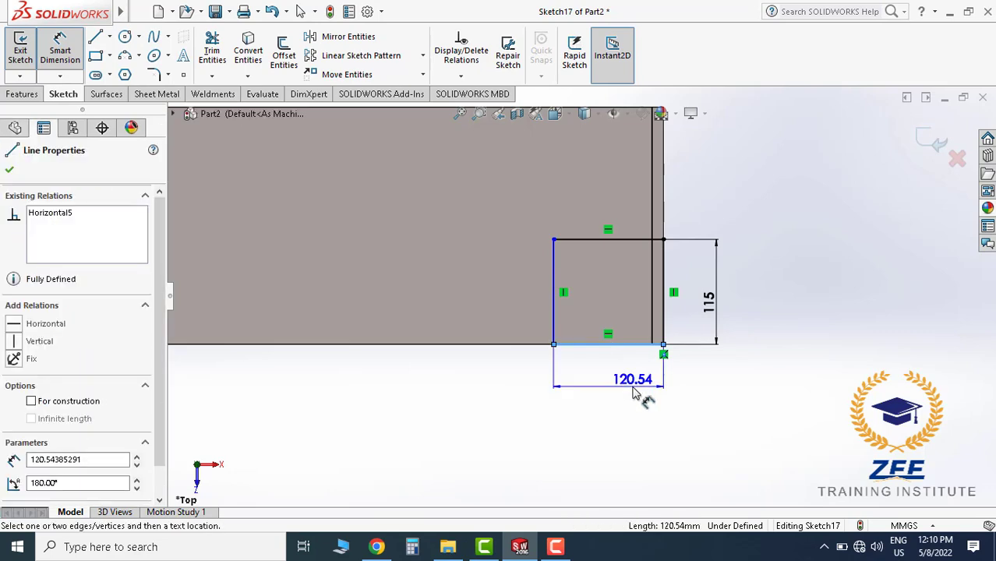
left_click(632, 394)
type("150")
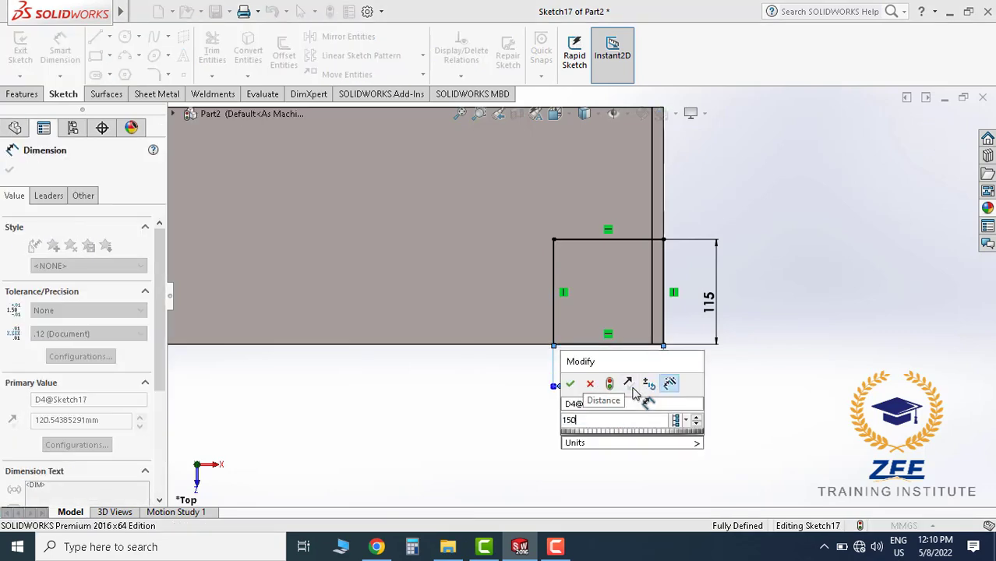
key("Return")
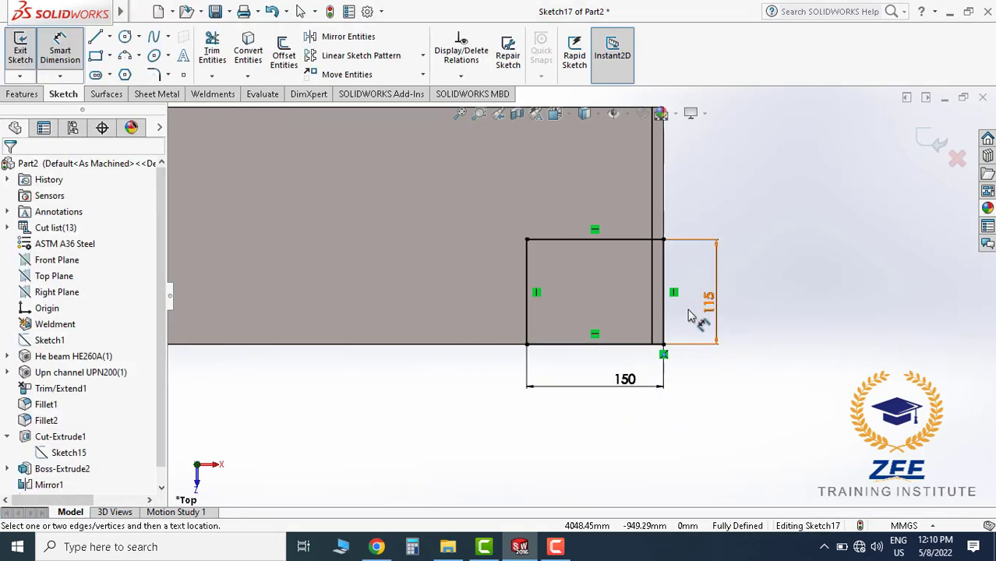
scroll(546, 382, "up", 3)
scroll(467, 351, "up", 2)
scroll(390, 281, "down", 4)
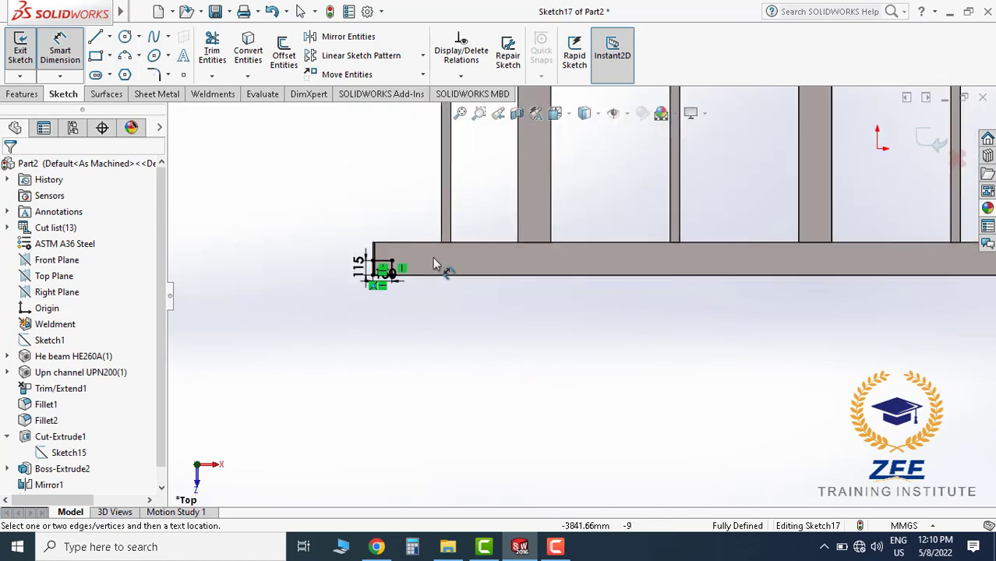
scroll(432, 256, "down", 3)
mouse_move(484, 287)
middle_mouse_down()
mouse_move(498, 250)
mouse_move(198, 152)
middle_mouse_up()
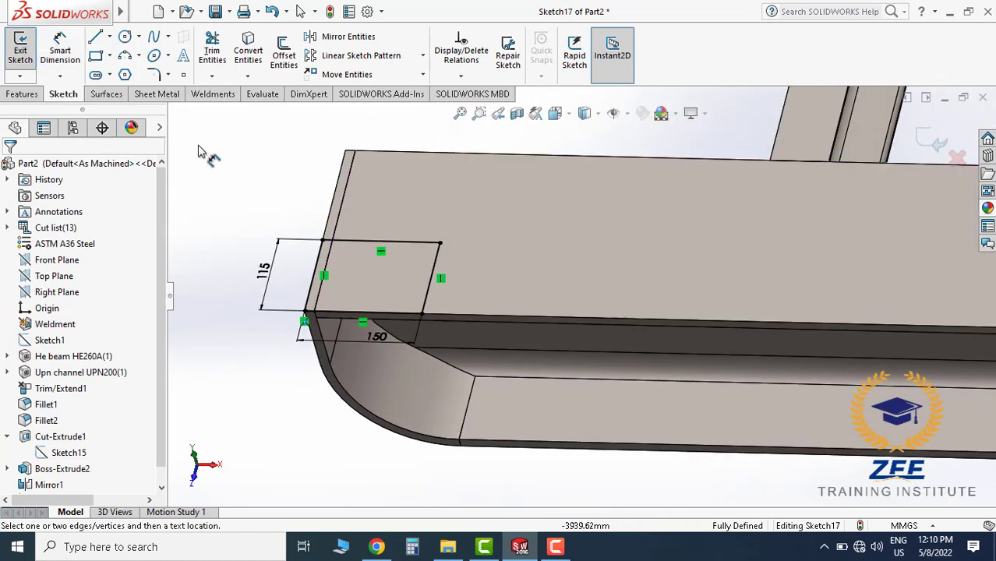
Cut-extrude Sketch17 Through All to notch the rail ends
left_click(23, 94)
left_click(220, 60)
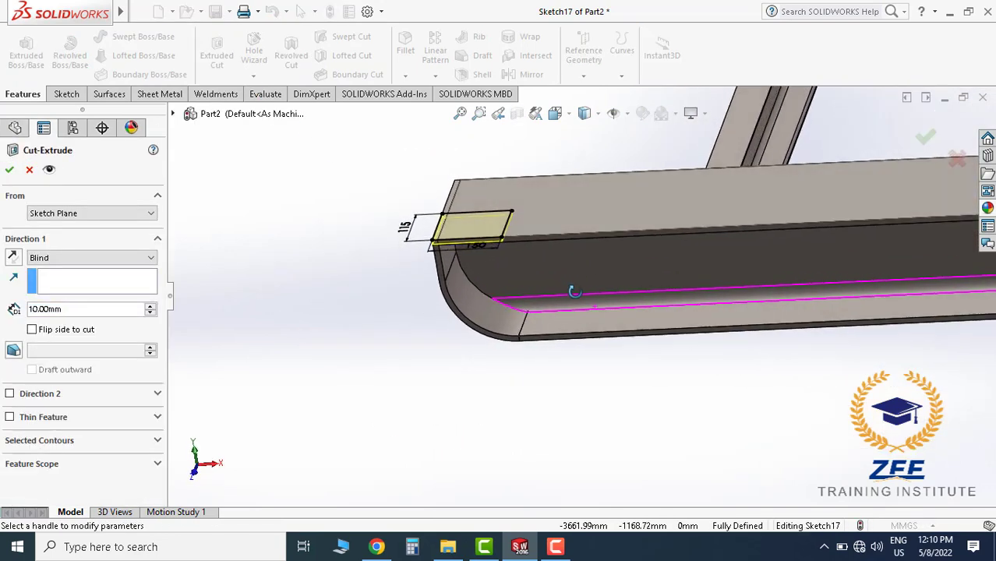
left_click(71, 260)
left_click(70, 282)
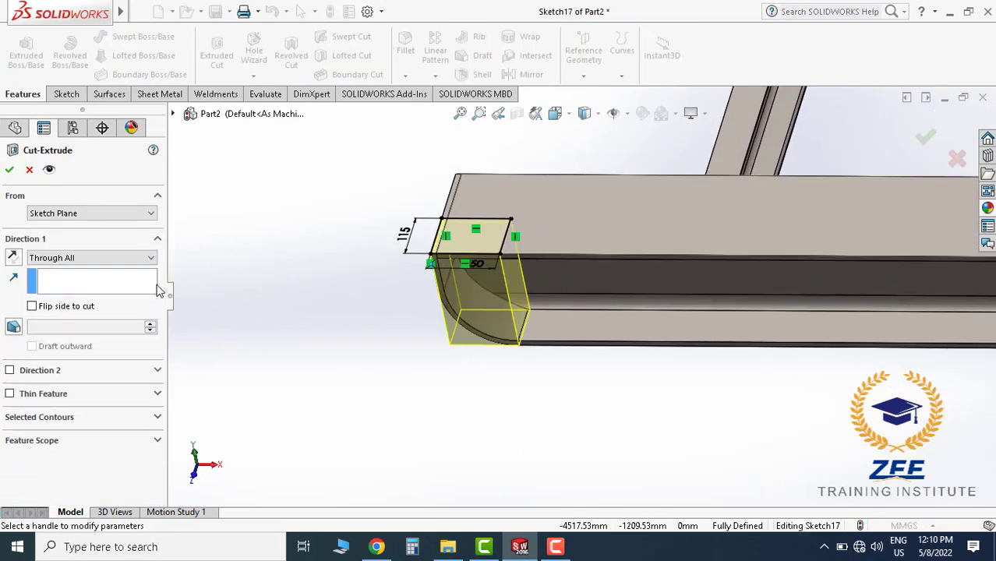
scroll(761, 304, "up", 5)
scroll(779, 296, "down", 3)
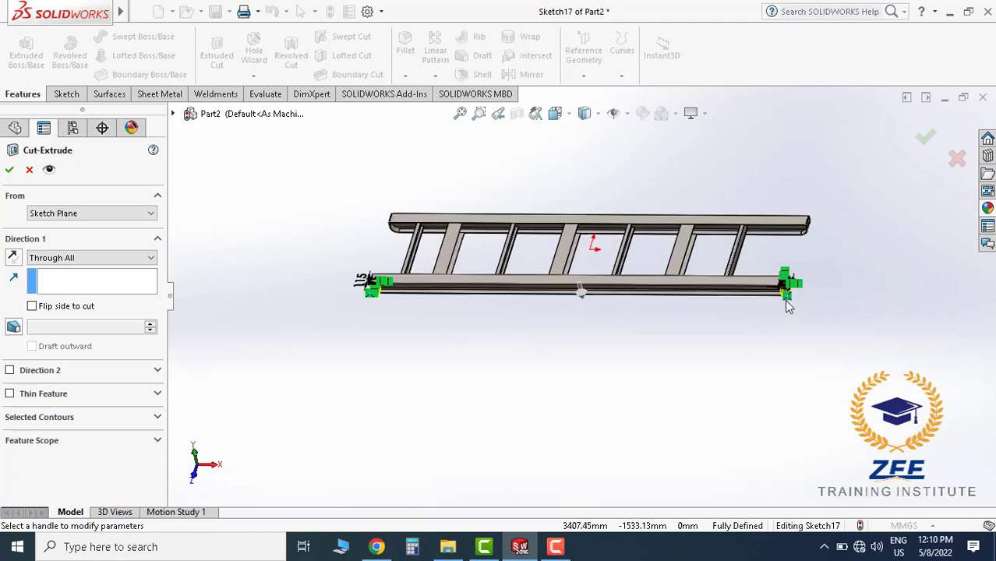
scroll(653, 279, "down", 3)
scroll(652, 279, "down", 2)
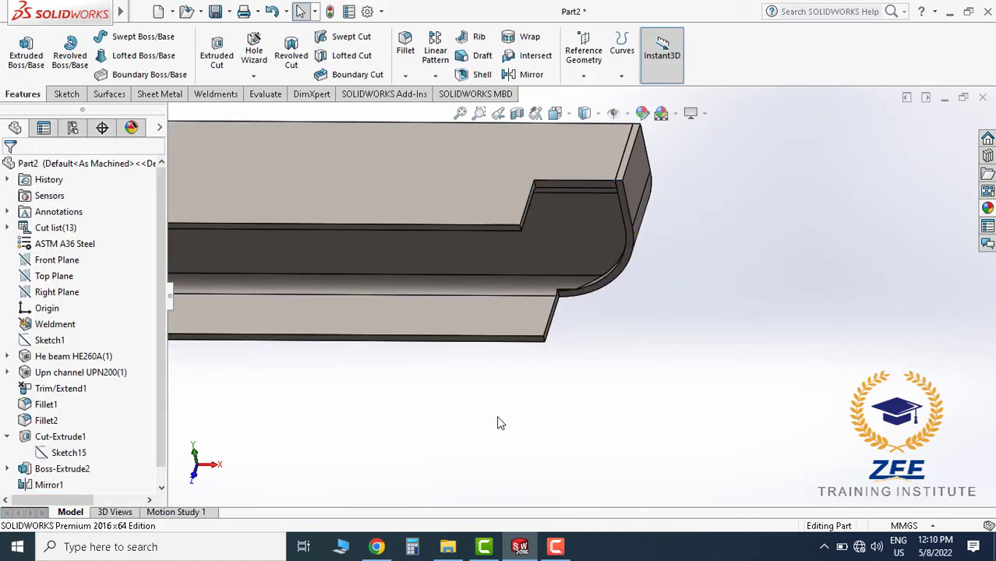
scroll(498, 418, "up", 3)
scroll(483, 390, "up", 2)
scroll(444, 312, "down", 2)
scroll(429, 304, "down", 3)
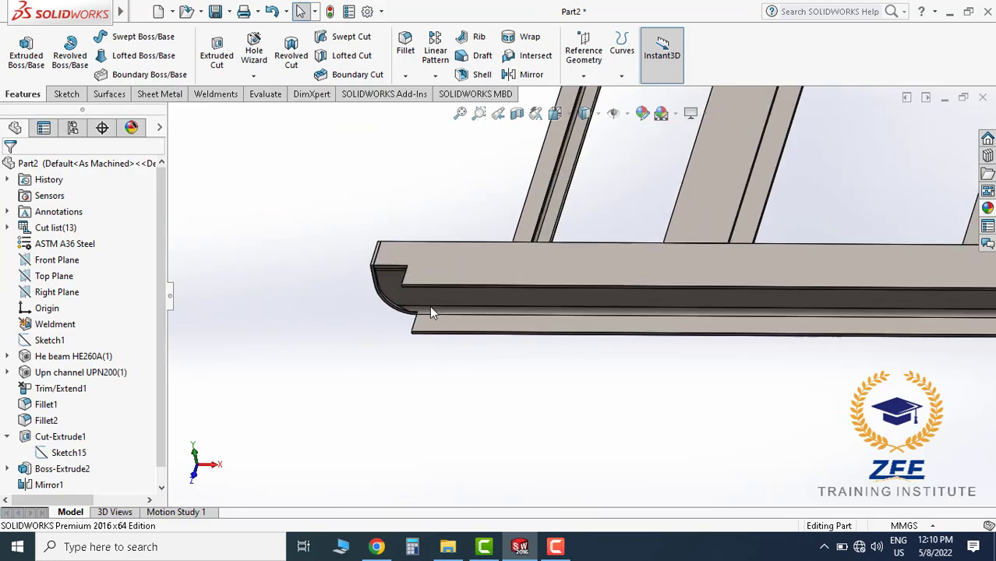
Inspect the trimmed rail end and bring up the Sketch commands
mouse_move(433, 312)
middle_mouse_down()
mouse_move(462, 245)
mouse_move(438, 272)
mouse_move(402, 272)
mouse_move(454, 360)
middle_mouse_up()
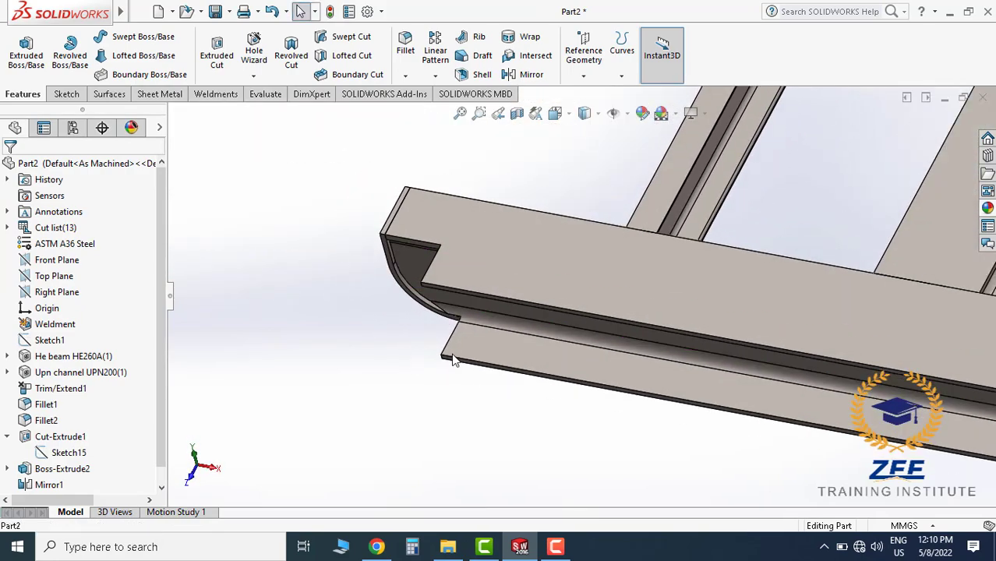
scroll(487, 378, "up", 1)
scroll(537, 366, "up", 2)
scroll(577, 273, "down", 2)
scroll(577, 214, "down", 2)
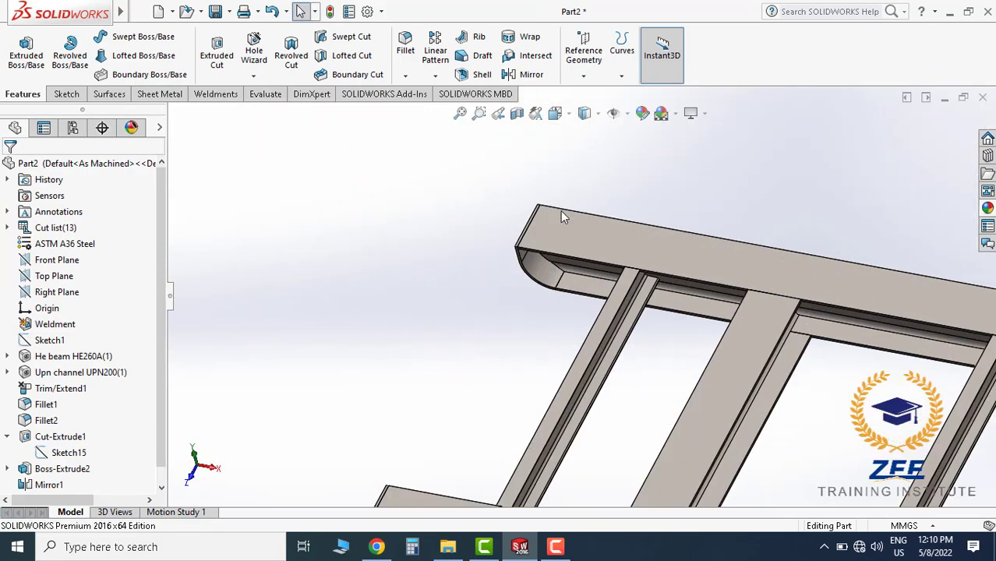
left_click(67, 94)
Start Sketch18 on the channel's top face and view it face-on
left_click(20, 47)
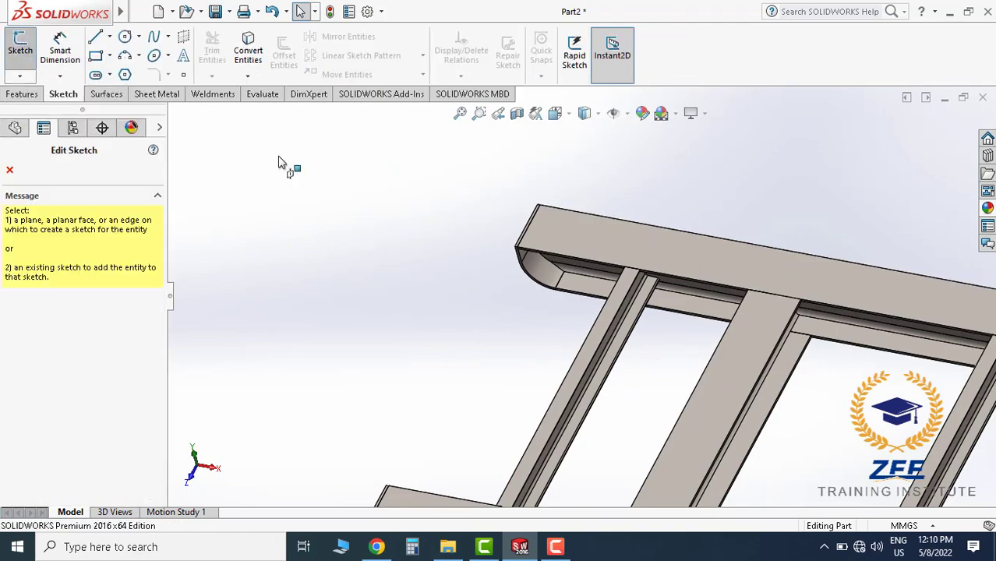
left_click(569, 221)
left_click(554, 113)
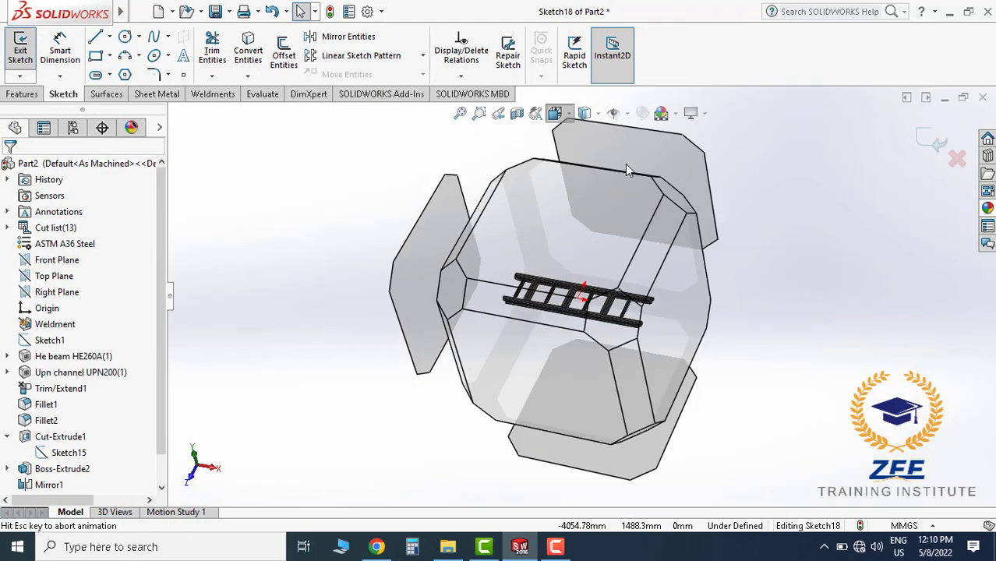
left_click(638, 197)
scroll(387, 269, "down", 3)
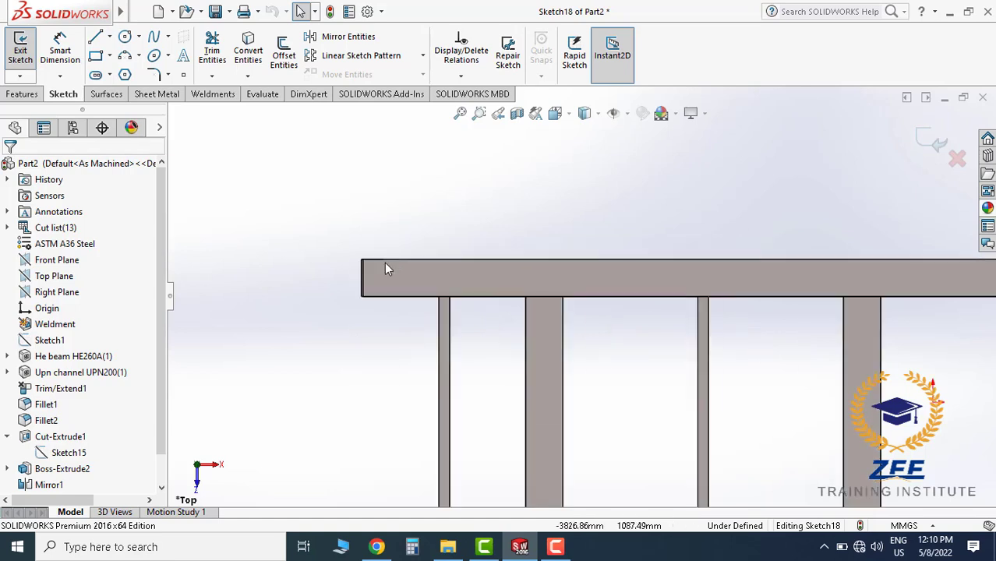
scroll(507, 292, "down", 3)
Draw a corner rectangle at the beam's top-left end, dimensioned 115 mm high and 150 mm wide
left_click(96, 56)
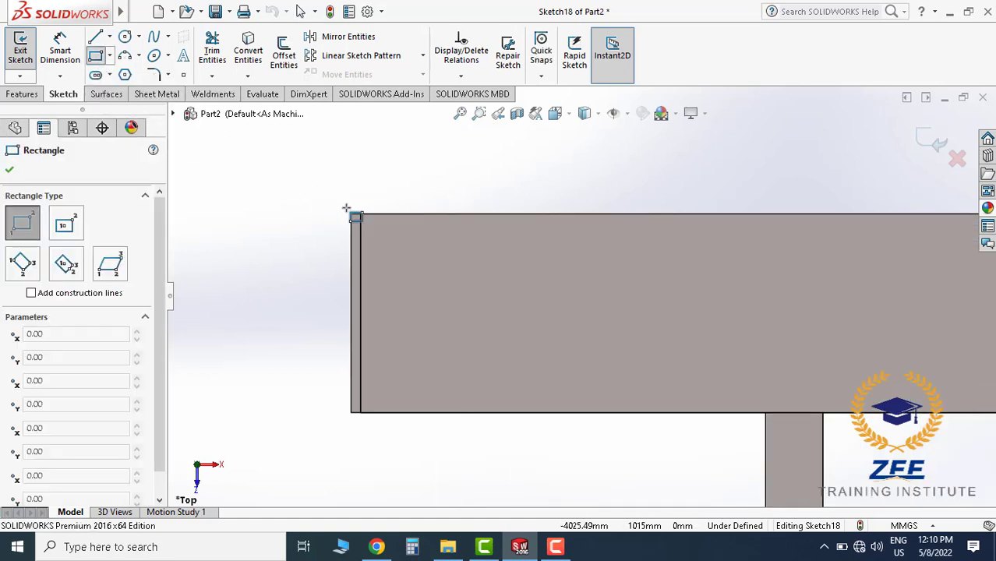
left_click(442, 275)
key("d")
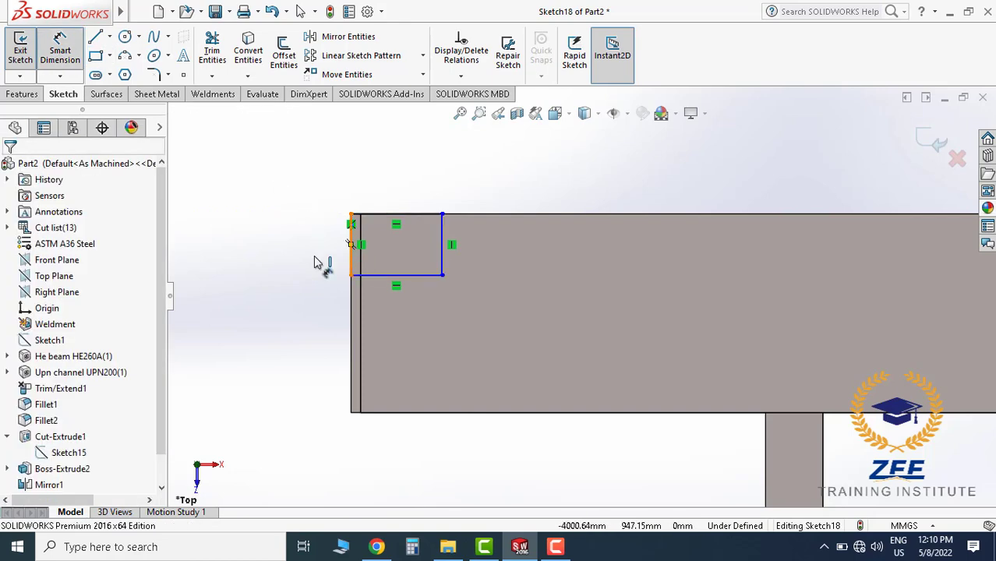
left_click(314, 262)
left_click(304, 258)
type("115")
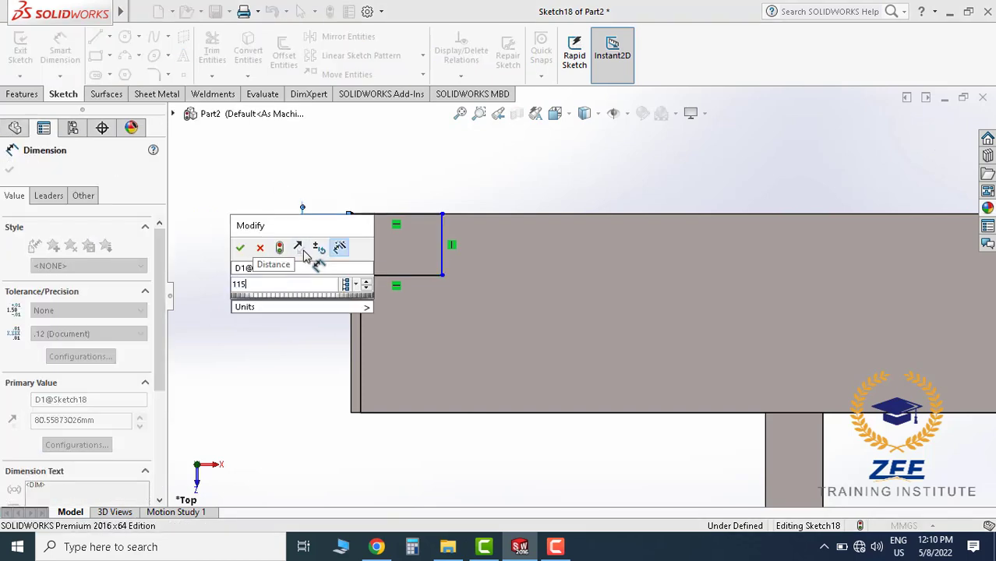
key("Return")
left_click(402, 214)
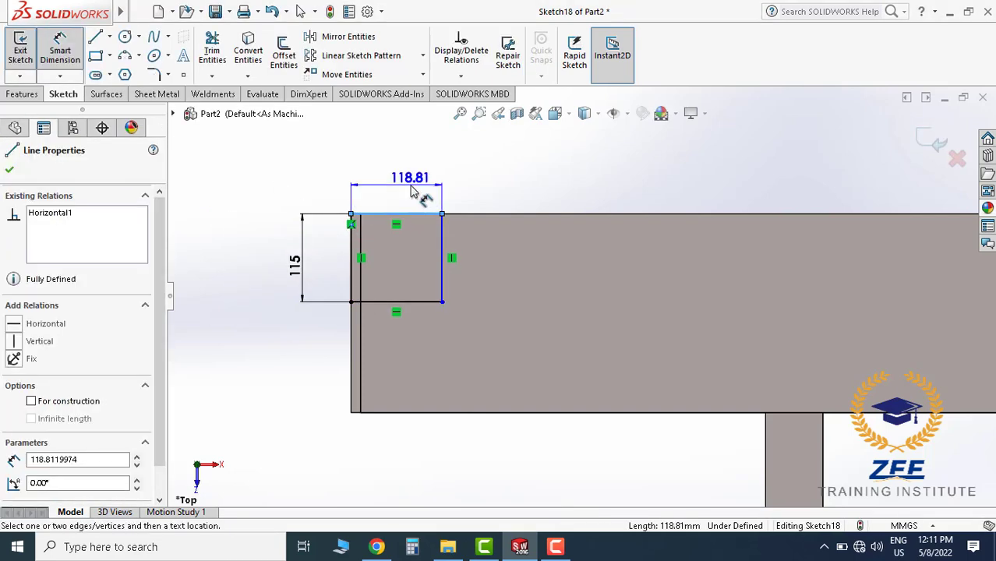
left_click(413, 193)
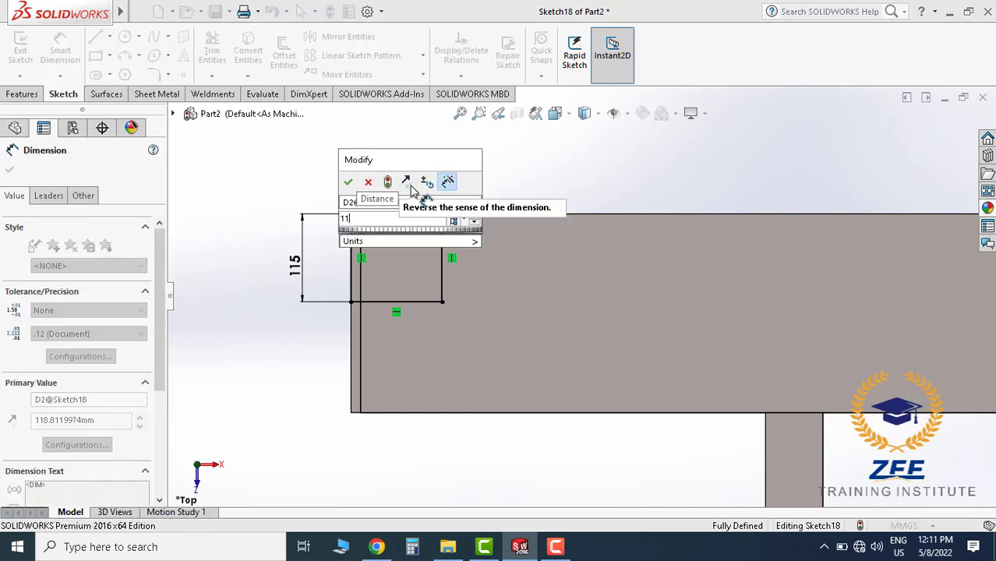
type("150")
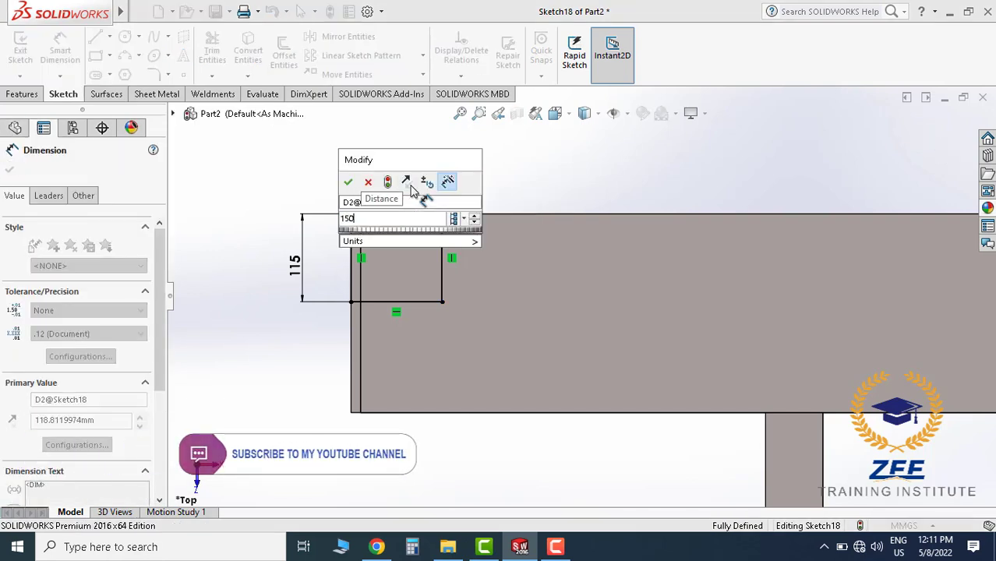
key("Return")
Add a second rectangle at the beam's far end, dimensioned 150 mm wide and 115 mm high
scroll(735, 292, "up", 5)
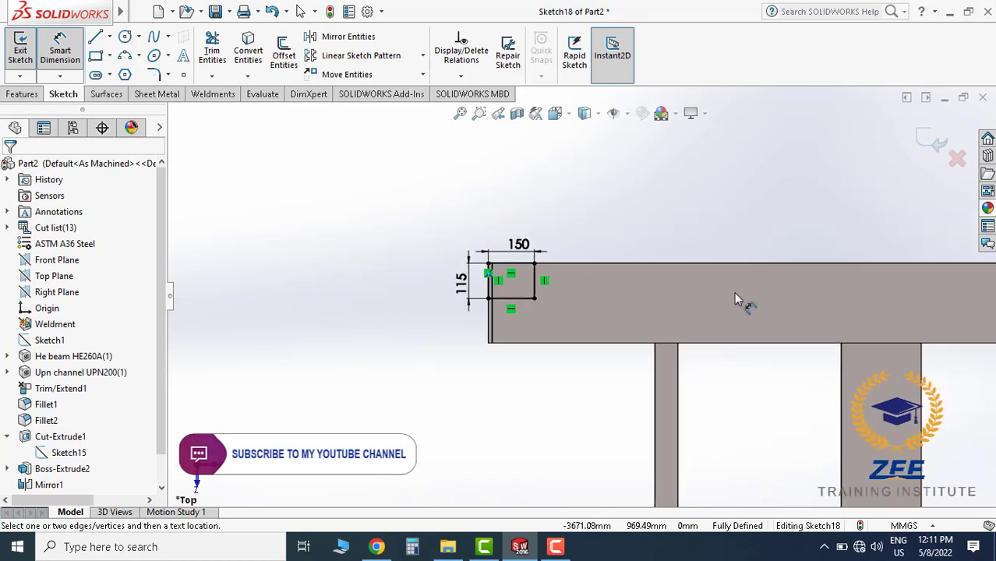
scroll(781, 306, "up", 2)
scroll(838, 278, "down", 3)
scroll(640, 229, "down", 2)
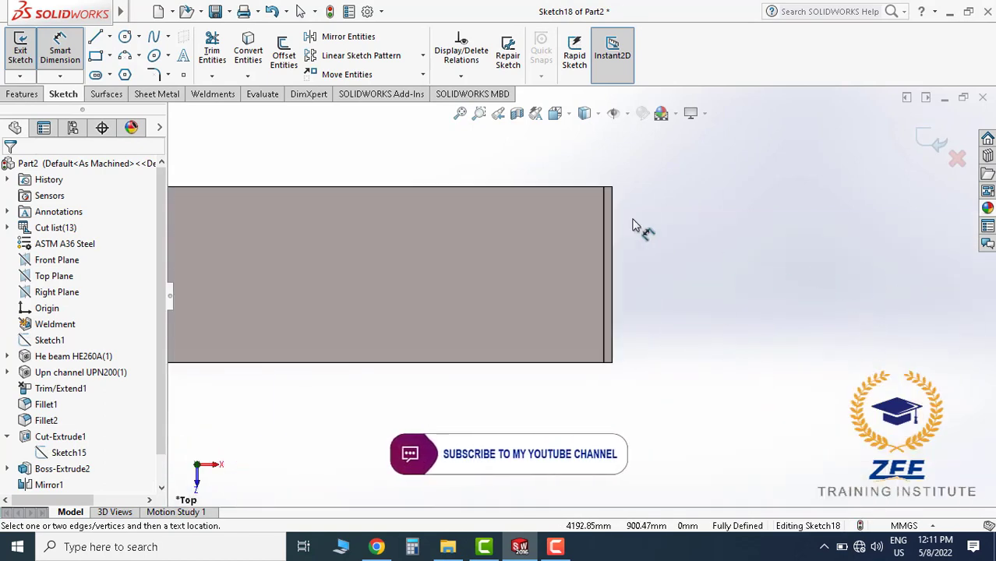
scroll(536, 190, "down", 1)
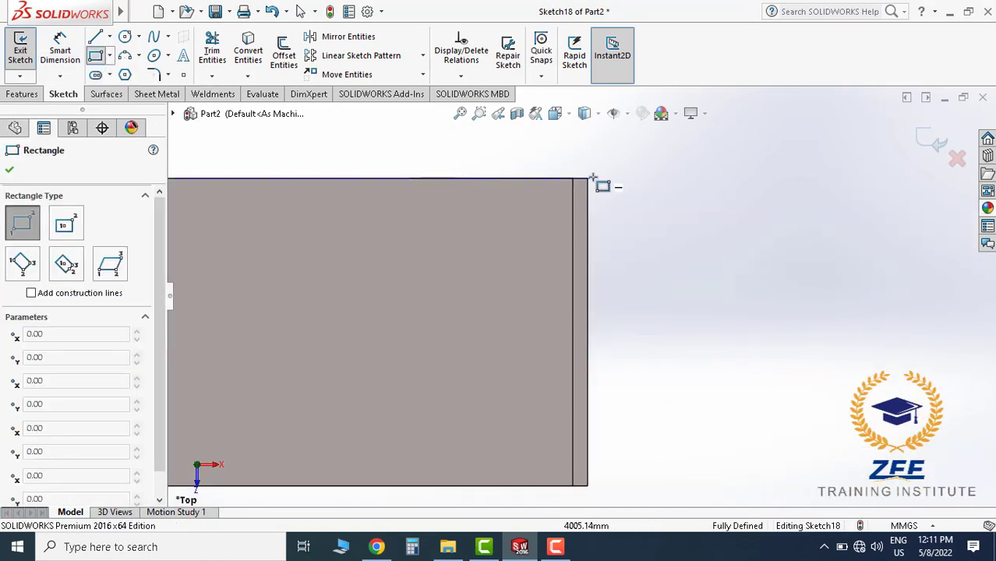
left_click(416, 287)
left_click(60, 48)
left_click(491, 180)
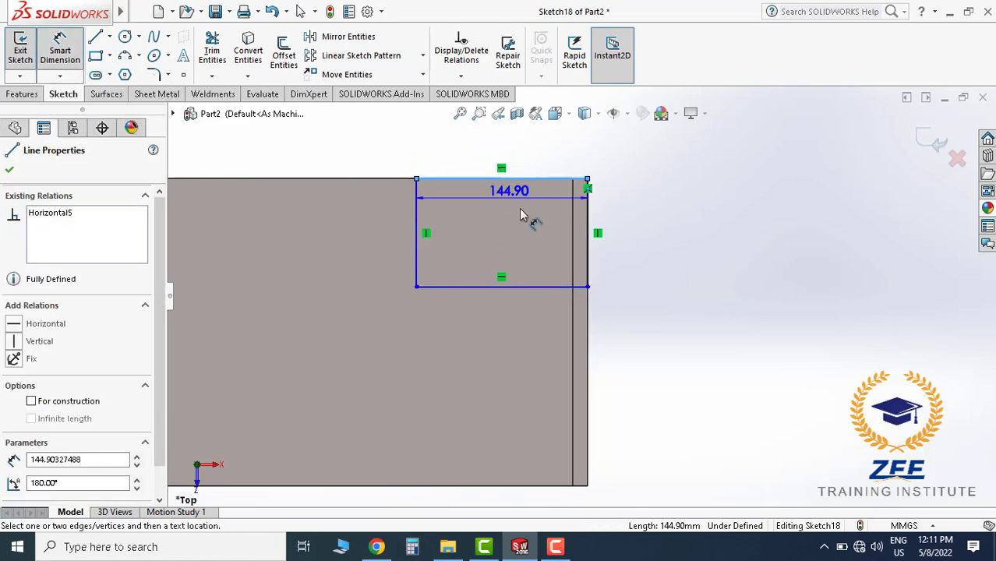
left_click(521, 179)
type("150")
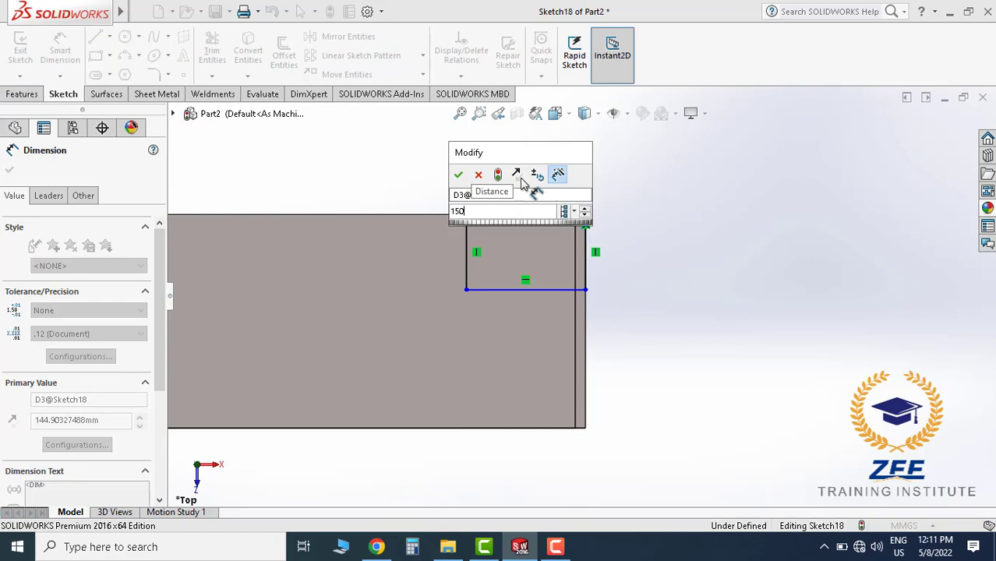
key("Return")
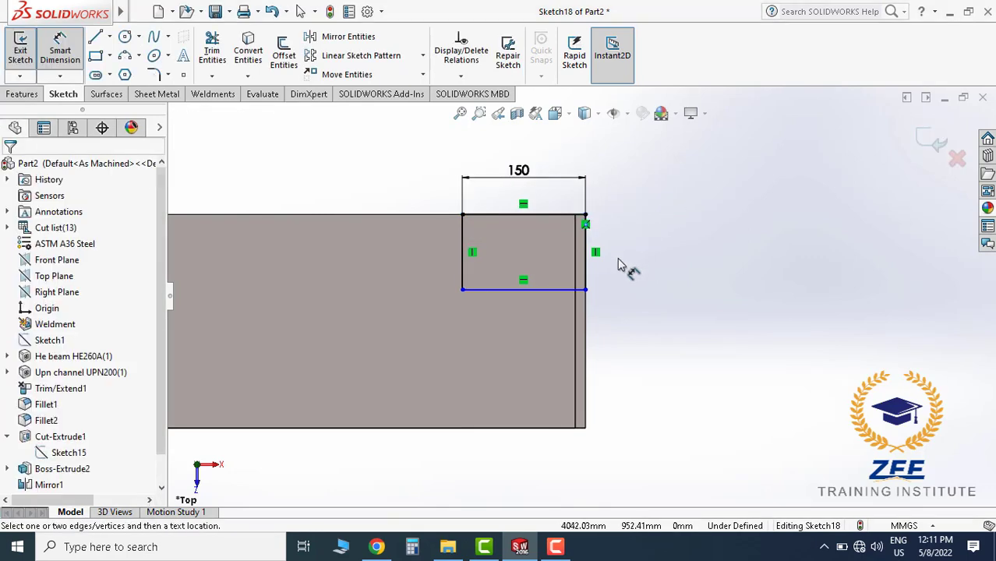
left_click(590, 267)
left_click(640, 265)
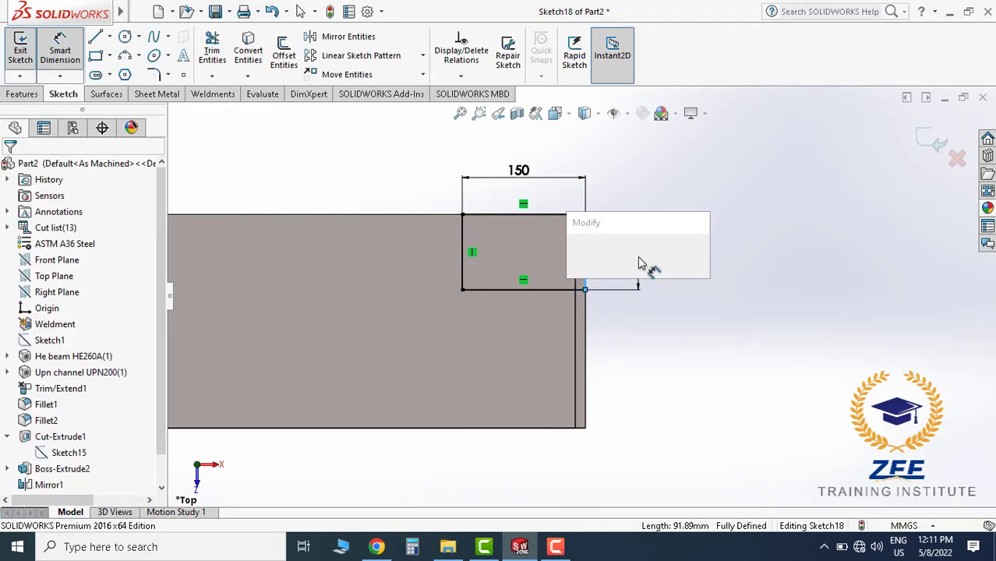
type("115")
key("Return")
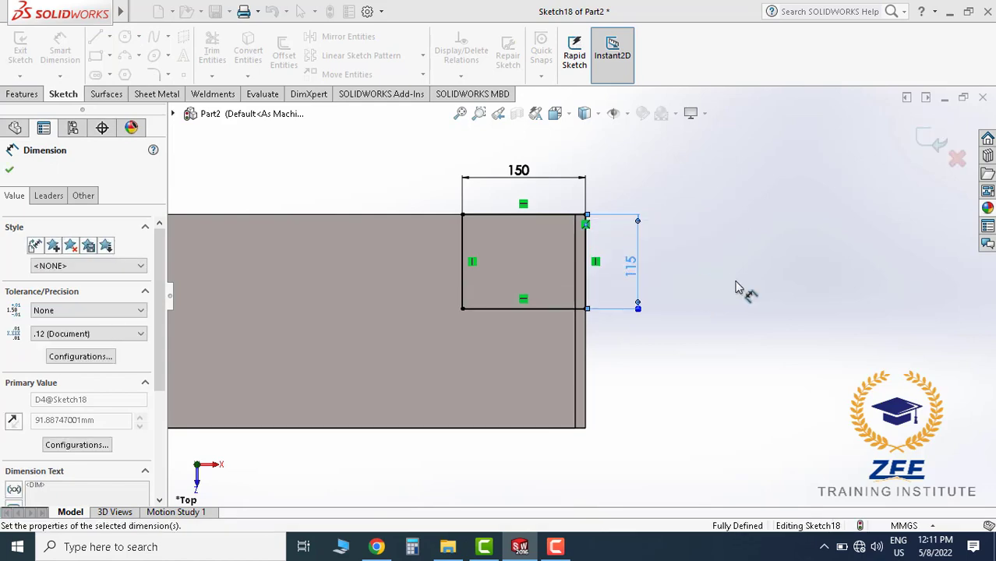
Orbit the frame into a 3D view to check both sketched rectangles
scroll(515, 202, "up", 2)
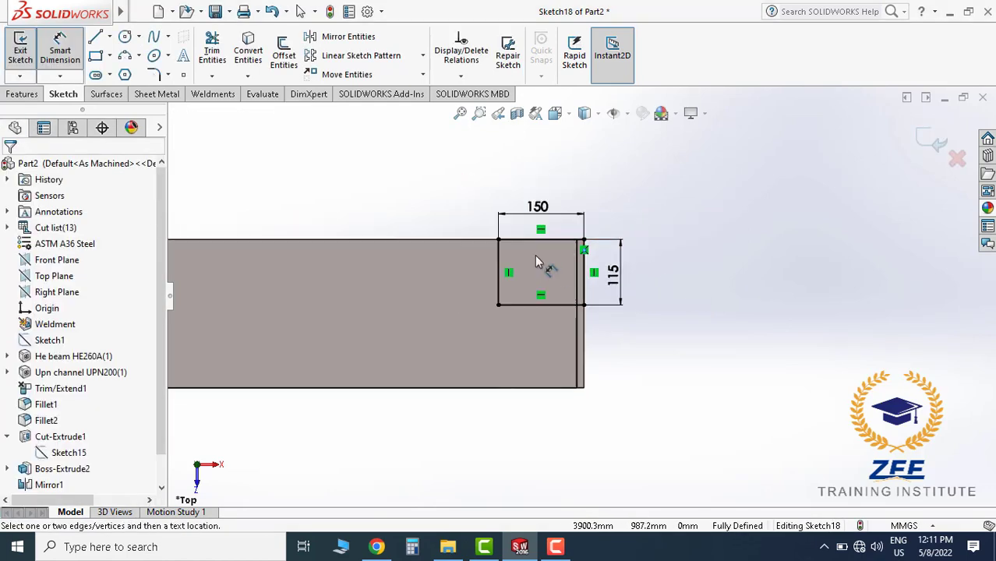
scroll(508, 287, "up", 2)
scroll(498, 288, "up", 2)
scroll(481, 292, "up", 1)
scroll(482, 292, "down", 3)
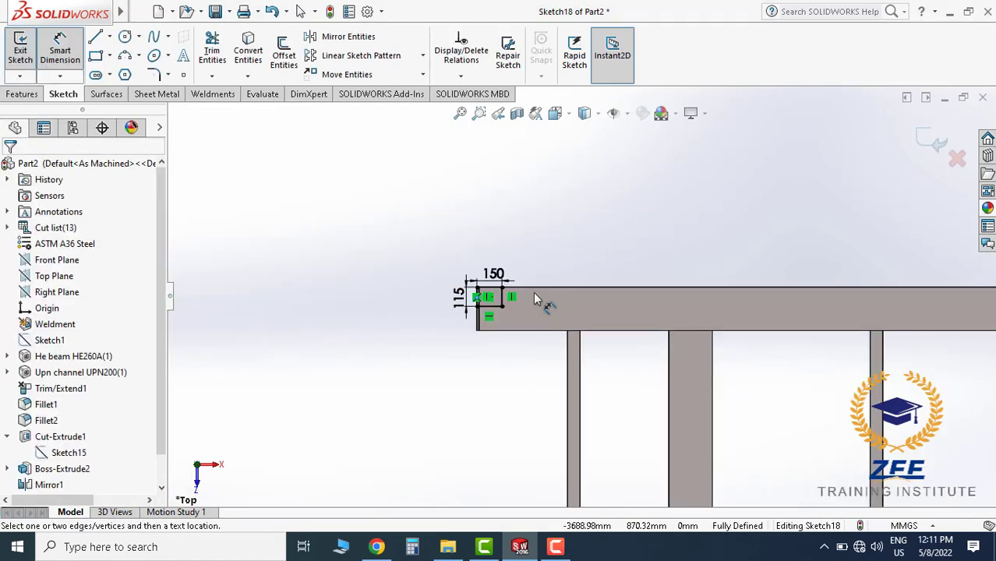
middle_click_drag(533, 292, 672, 319)
scroll(671, 319, "up", 3)
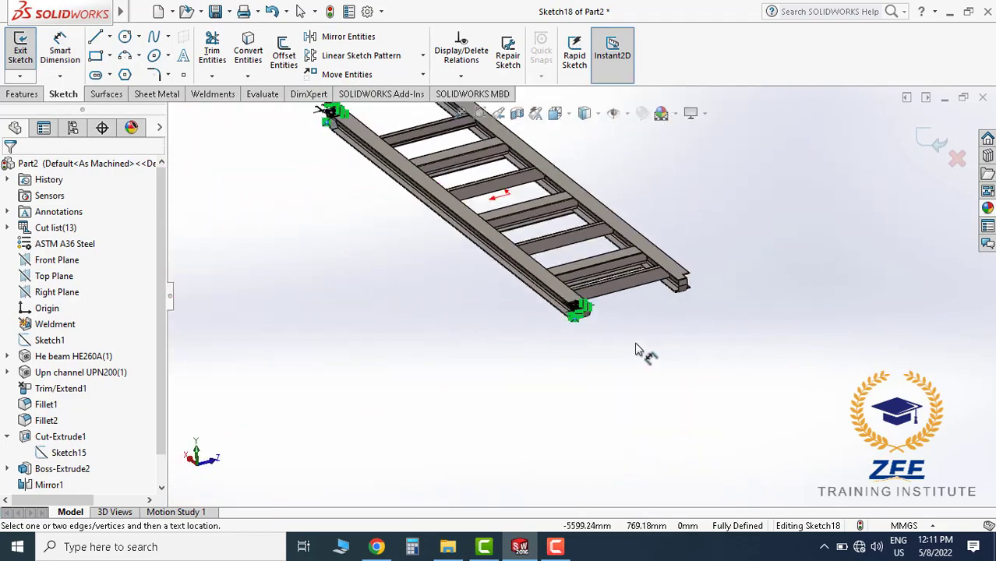
scroll(589, 329, "down", 4)
mouse_move(545, 285)
middle_mouse_down()
mouse_move(593, 267)
mouse_move(586, 284)
middle_mouse_up()
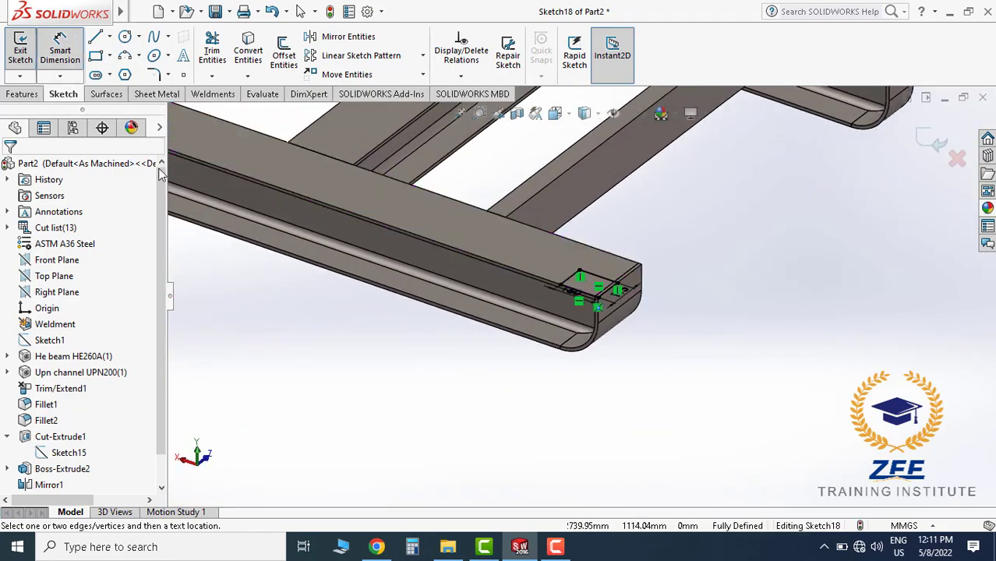
left_click(23, 94)
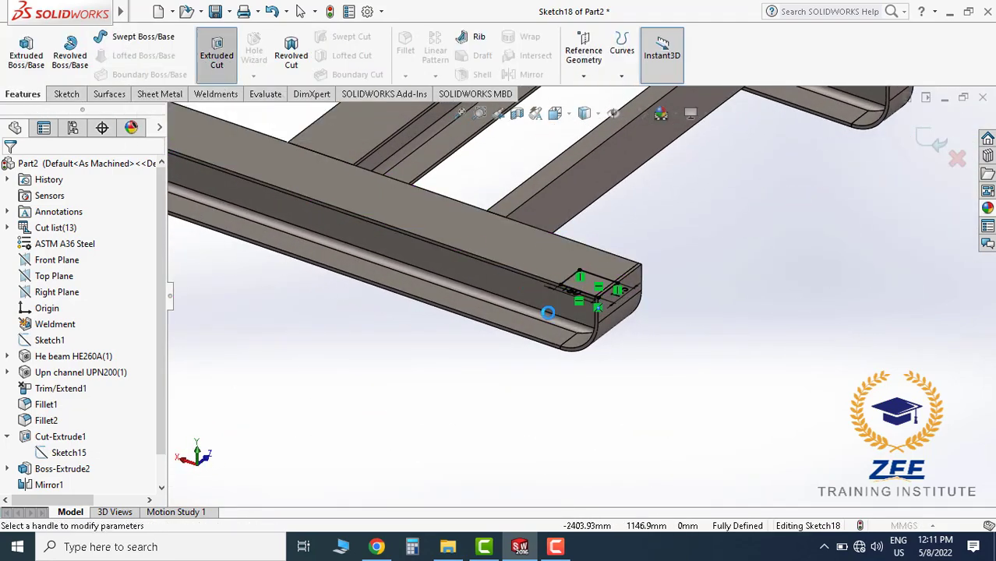
Extrude-cut Sketch18's rectangles Through All to notch the channel ends, then inspect the frame
left_click(94, 262)
left_click(51, 279)
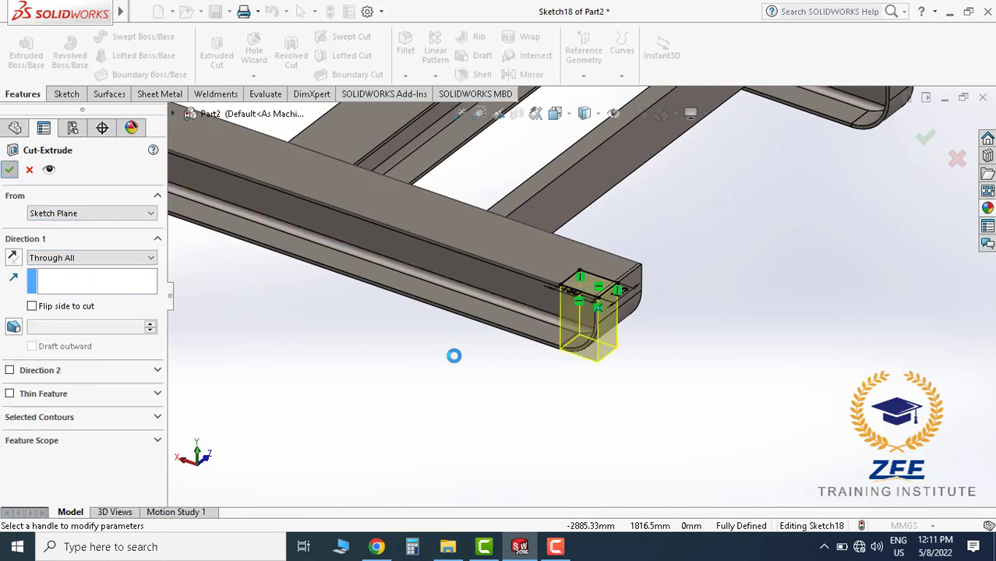
key("Return")
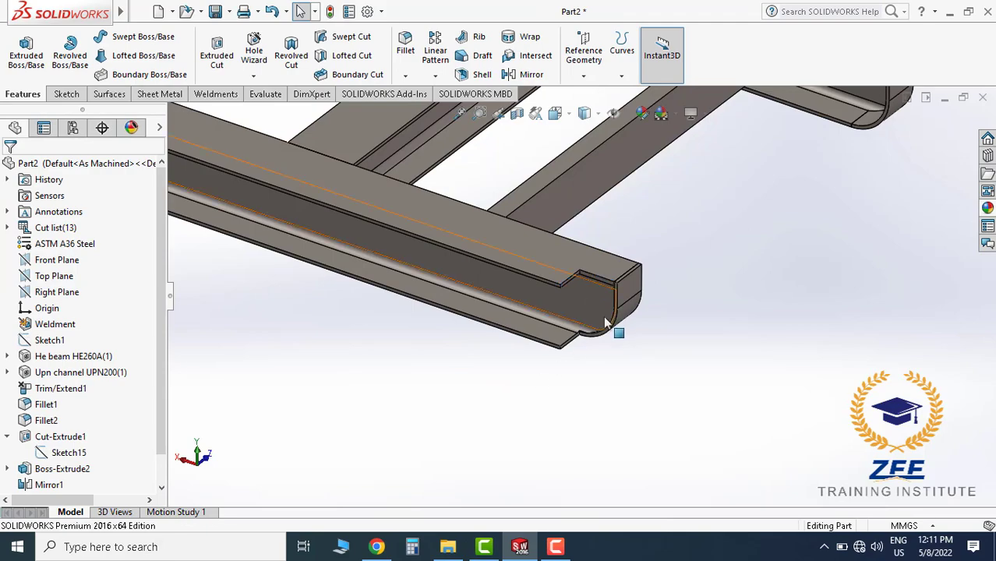
mouse_move(607, 327)
middle_mouse_down()
mouse_move(698, 262)
mouse_move(577, 294)
mouse_move(518, 289)
middle_mouse_up()
scroll(707, 285, "up", 5)
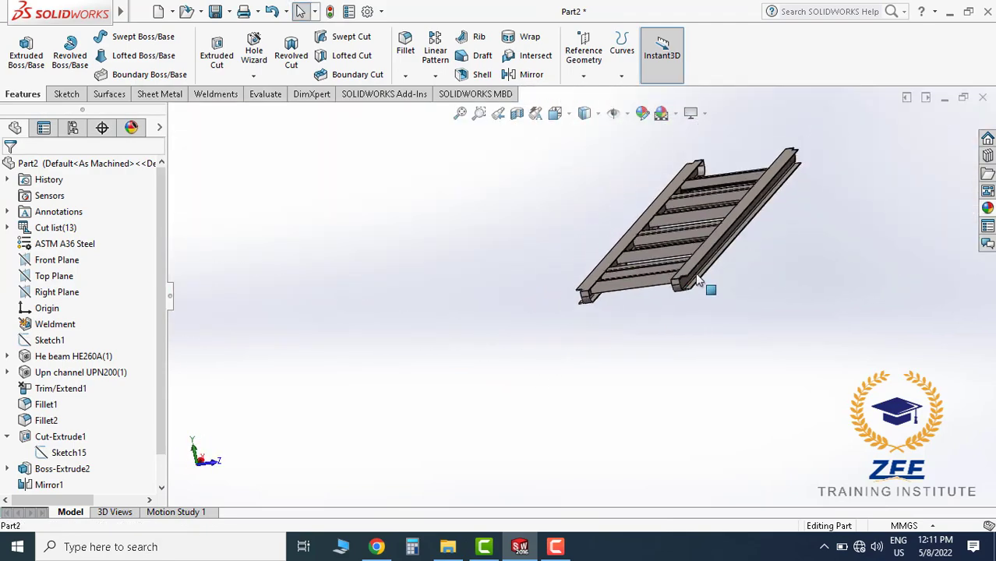
mouse_move(707, 285)
middle_mouse_down()
mouse_move(591, 282)
mouse_move(554, 246)
middle_mouse_up()
scroll(554, 246, "down", 4)
Start Sketch19 on the lower rail's top face and view it face-on
scroll(504, 210, "down", 3)
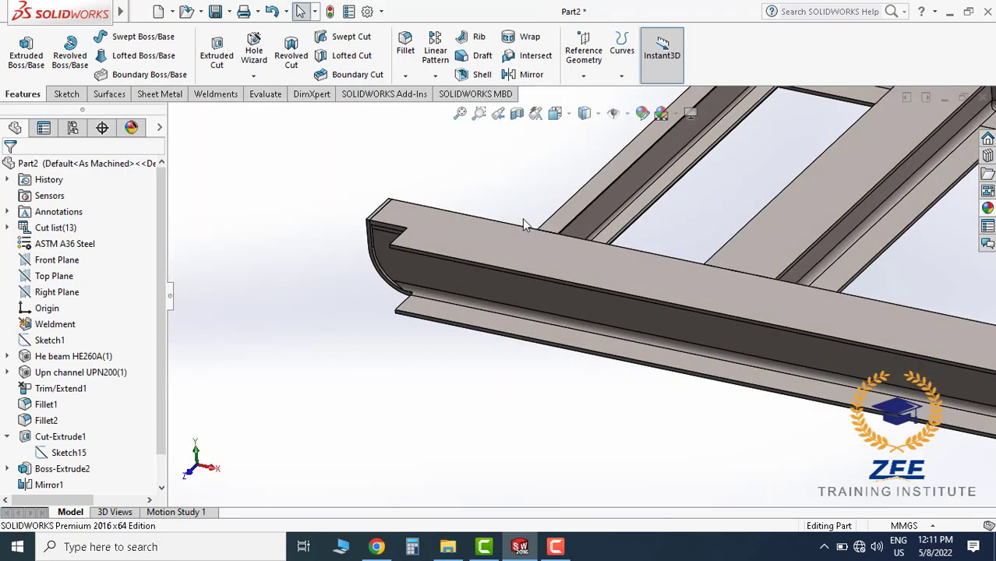
left_click(67, 95)
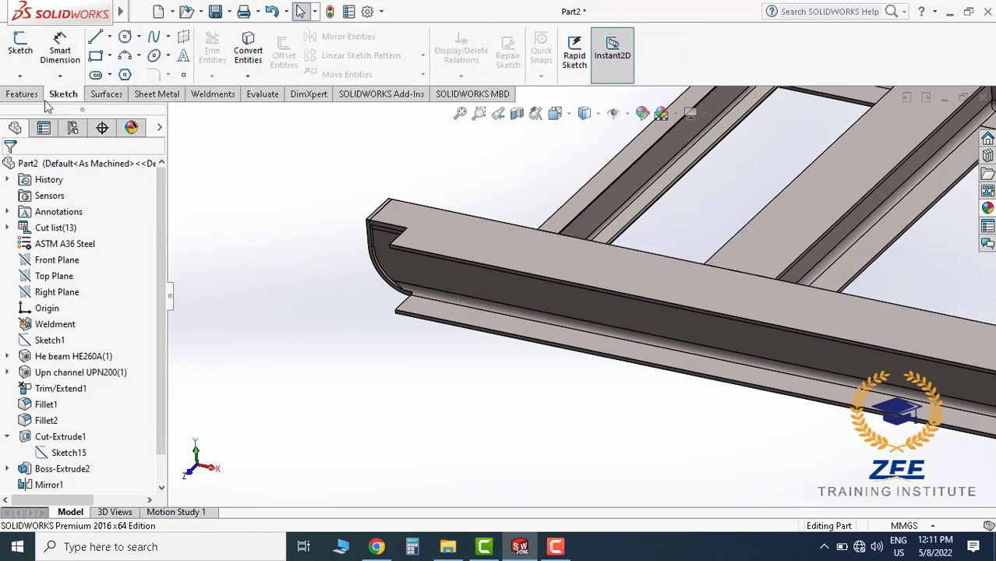
left_click(23, 53)
left_click(447, 232)
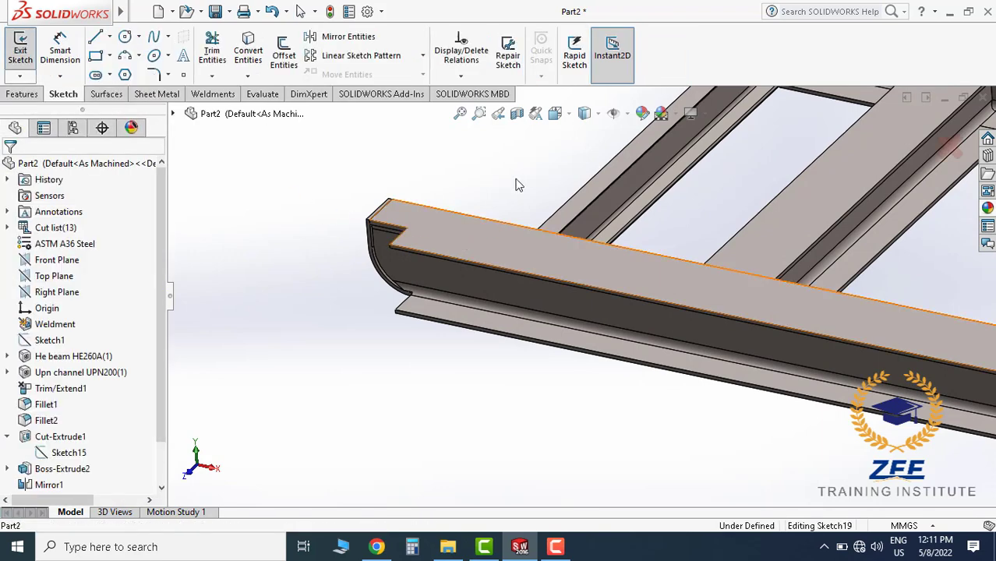
left_click(555, 113)
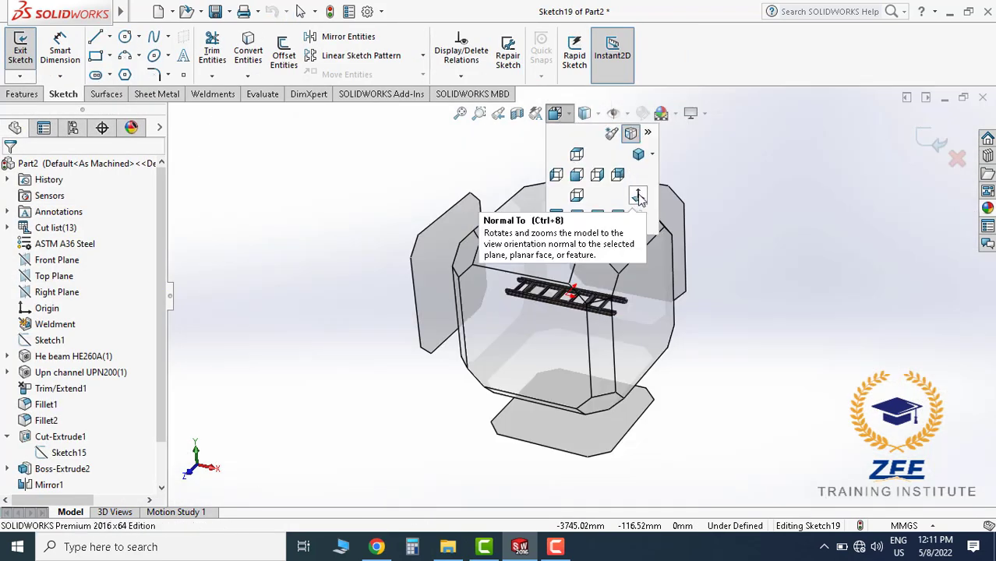
left_click(638, 195)
scroll(337, 325, "down", 3)
scroll(337, 324, "down", 1)
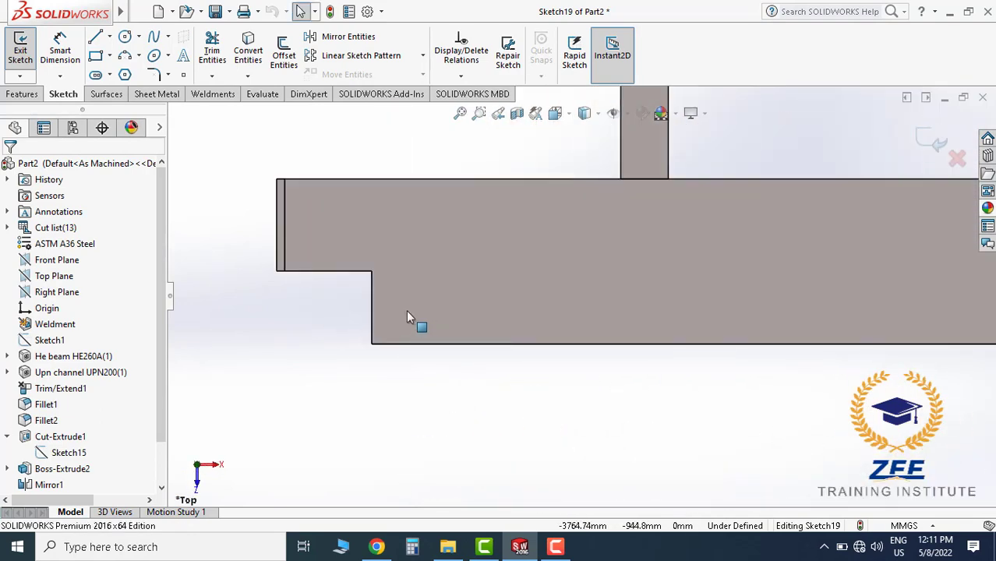
Draw a rectangle across the rail's left end with its bottom edge dimensioned 350
left_click(95, 55)
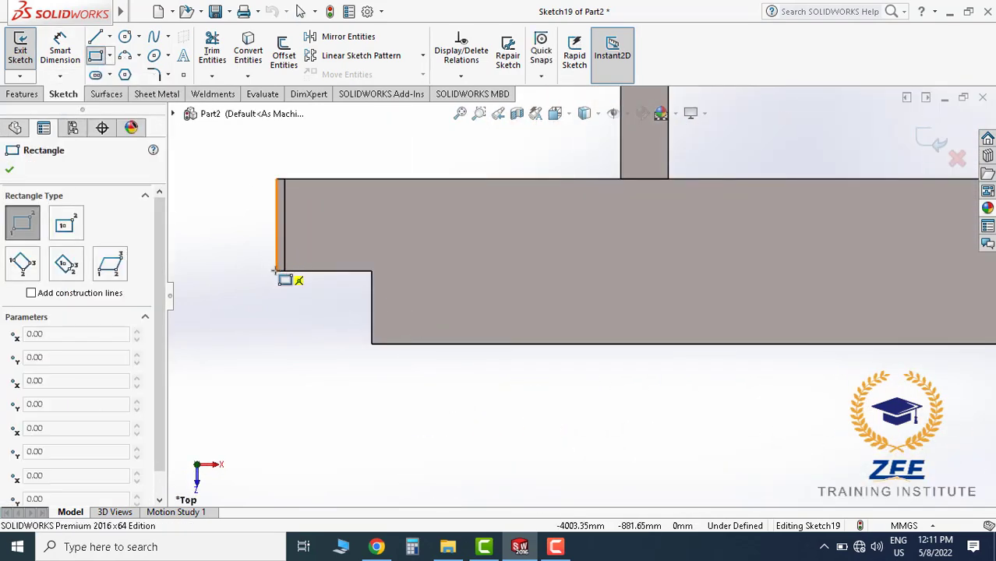
left_click(497, 344)
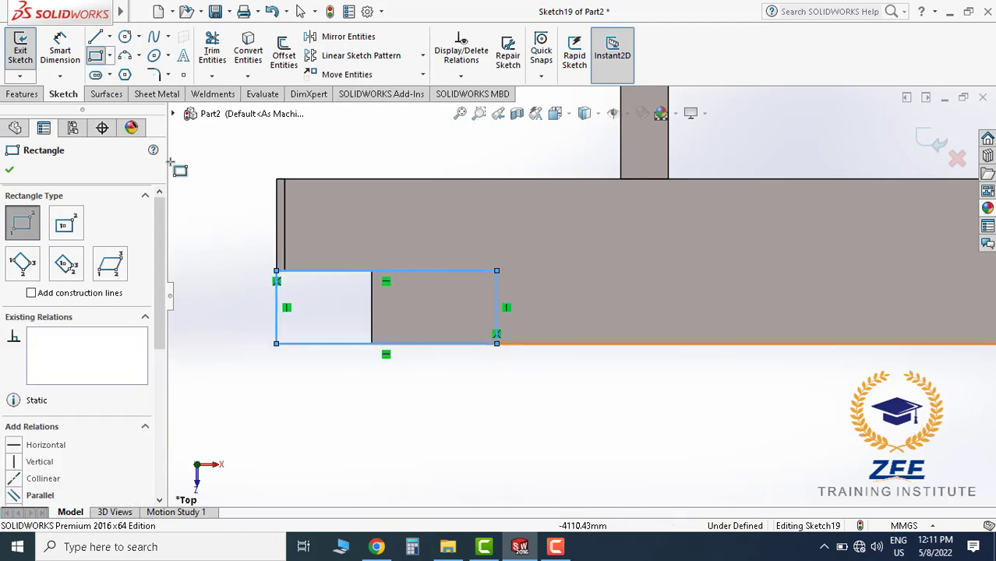
left_click(60, 50)
left_click(400, 352)
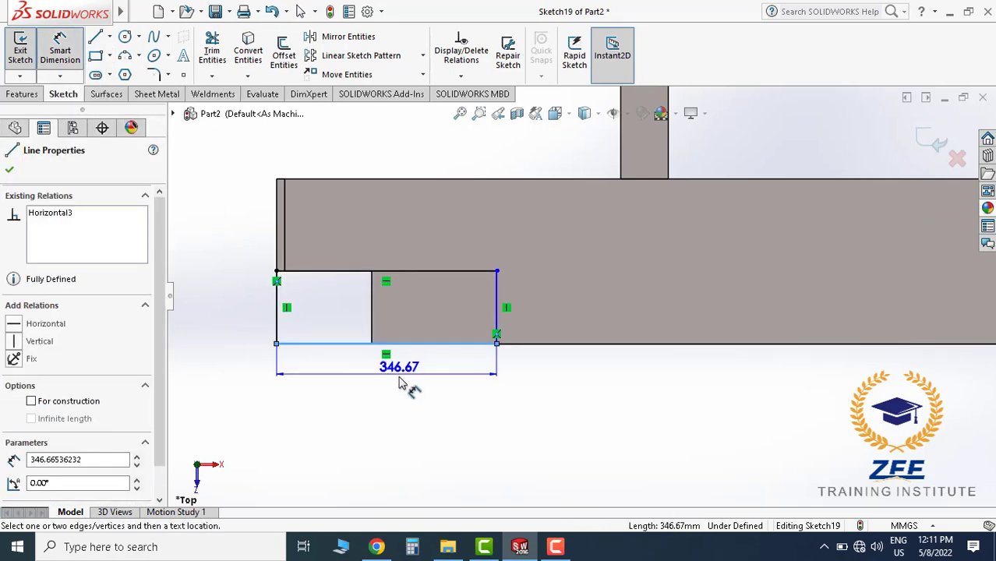
left_click(401, 382)
type("350")
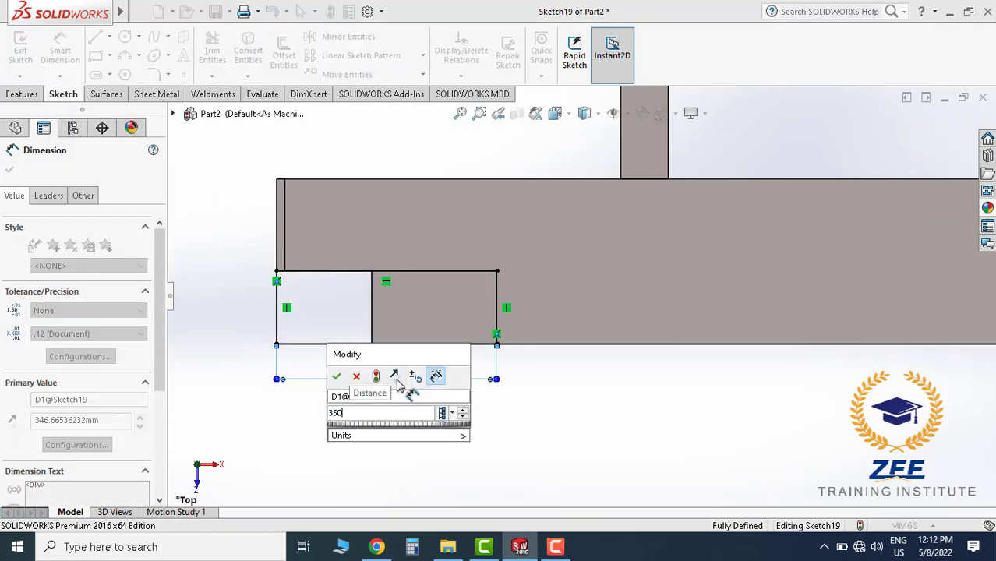
key("Return")
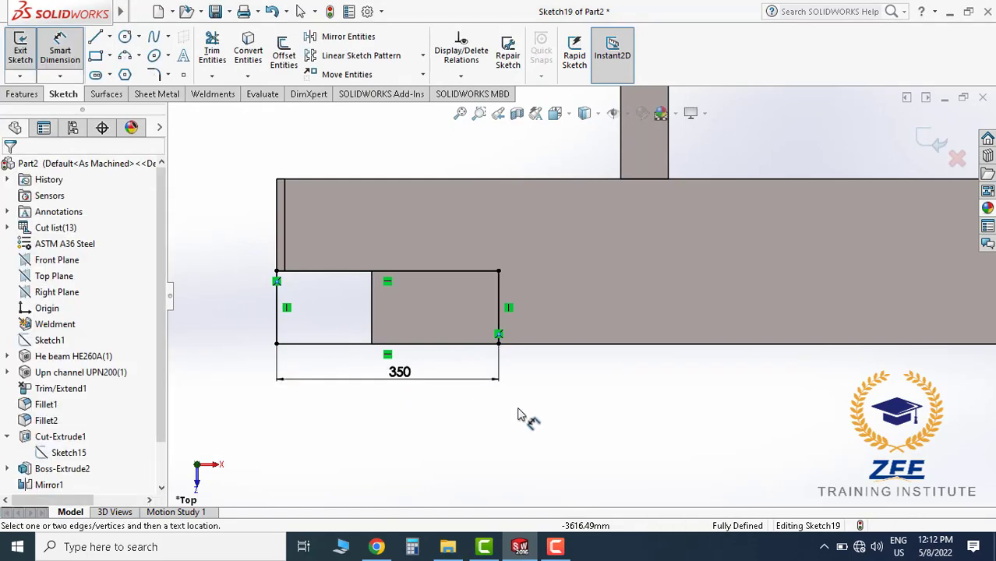
scroll(487, 337, "up", 1)
middle_click_drag(488, 337, 513, 205)
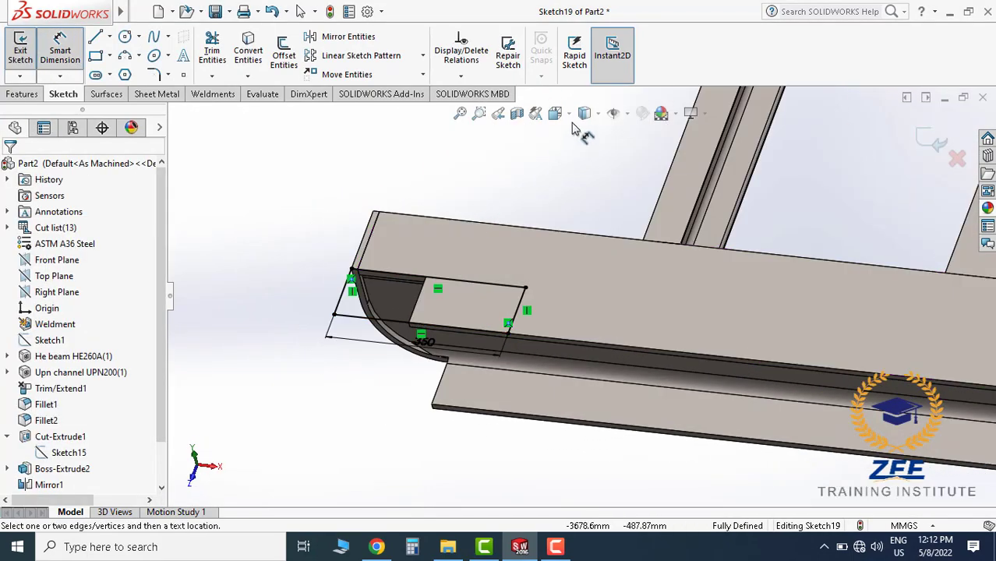
Return to the top view and draw a rectangle over the rail's right end, bottom edge 350
key("ctrl+7")
left_click(570, 117)
left_click(636, 178)
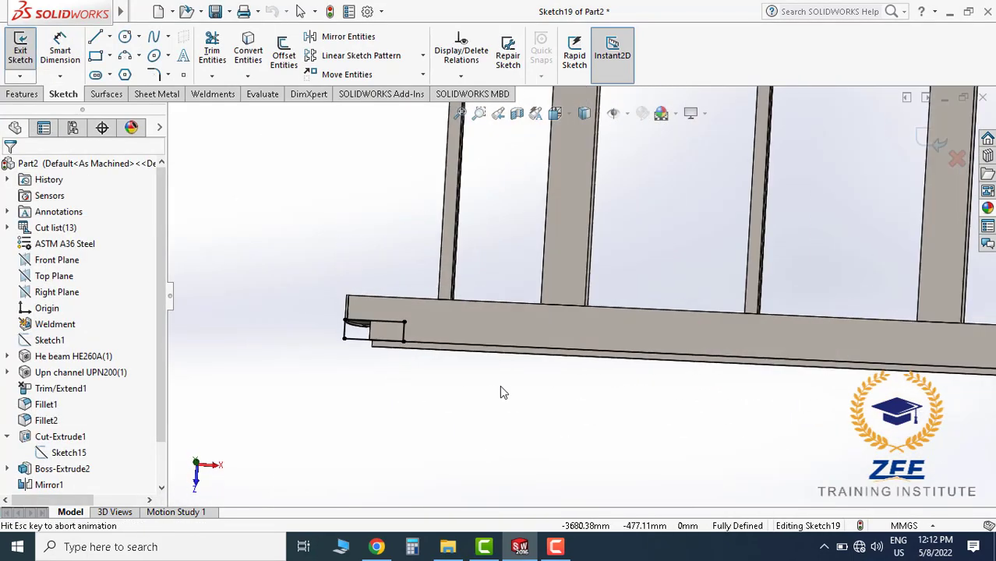
scroll(776, 354, "down", 5)
scroll(714, 241, "down", 4)
scroll(714, 234, "down", 5)
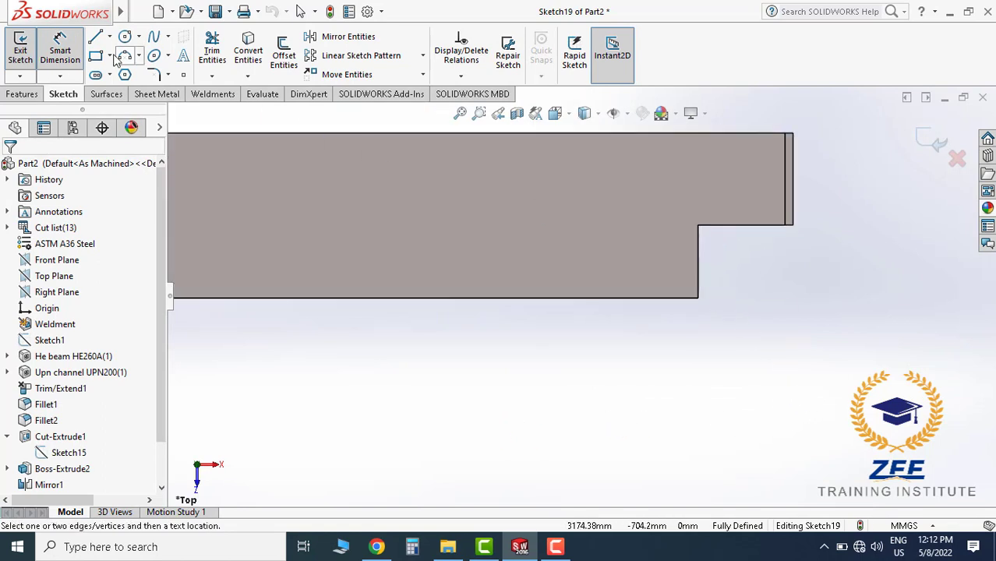
left_click(95, 56)
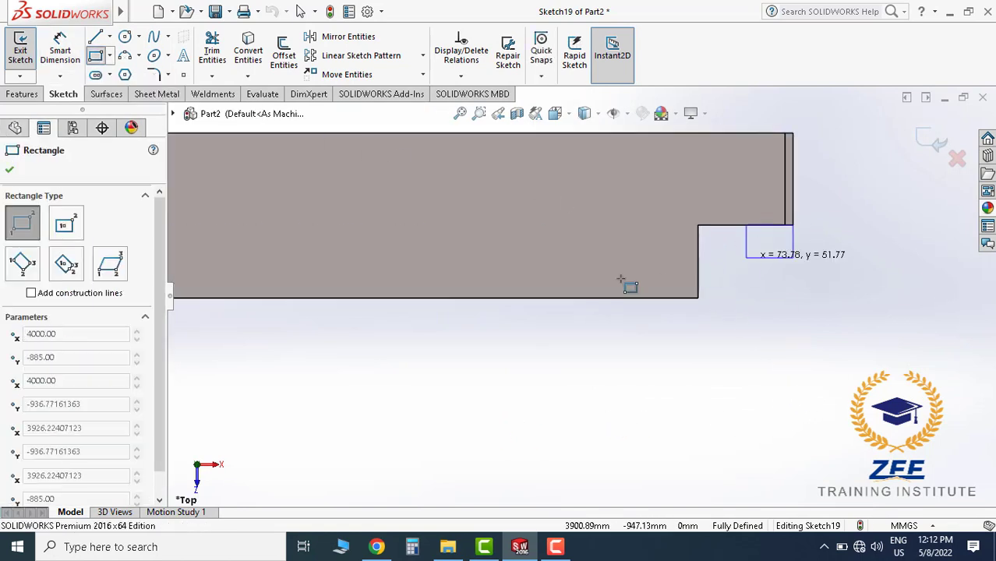
left_click(600, 298)
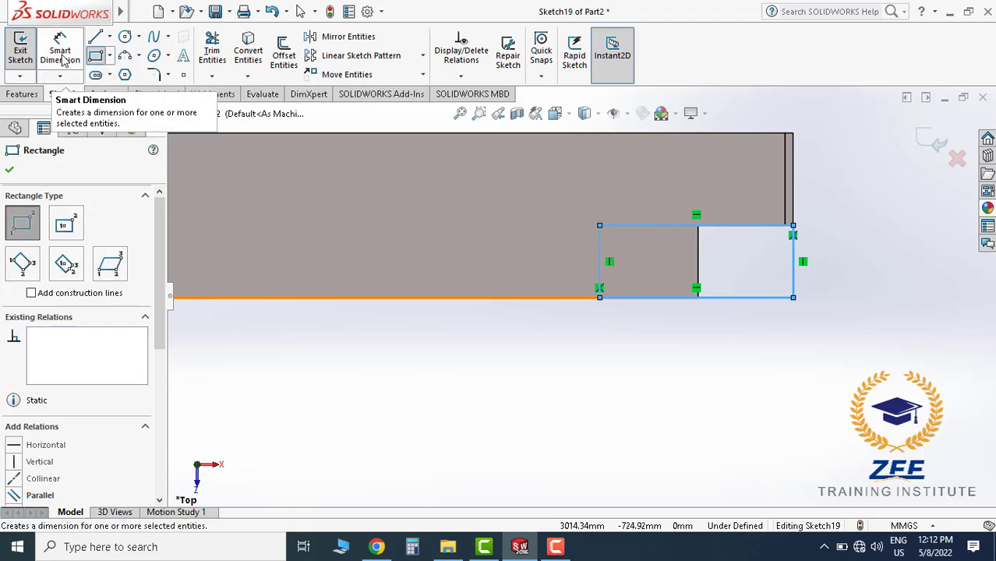
left_click(60, 51)
left_click(727, 299)
left_click(716, 341)
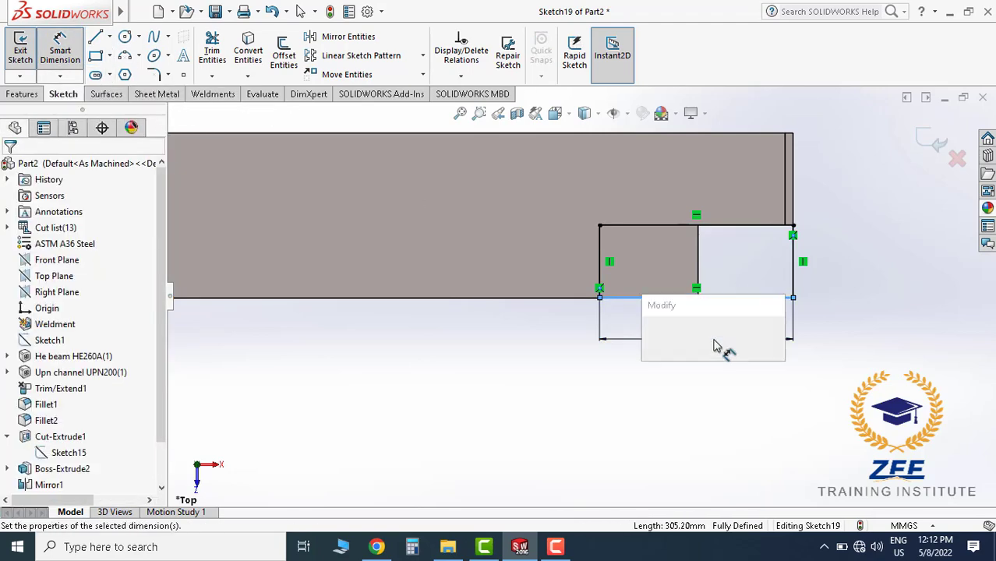
type("350")
key("Return")
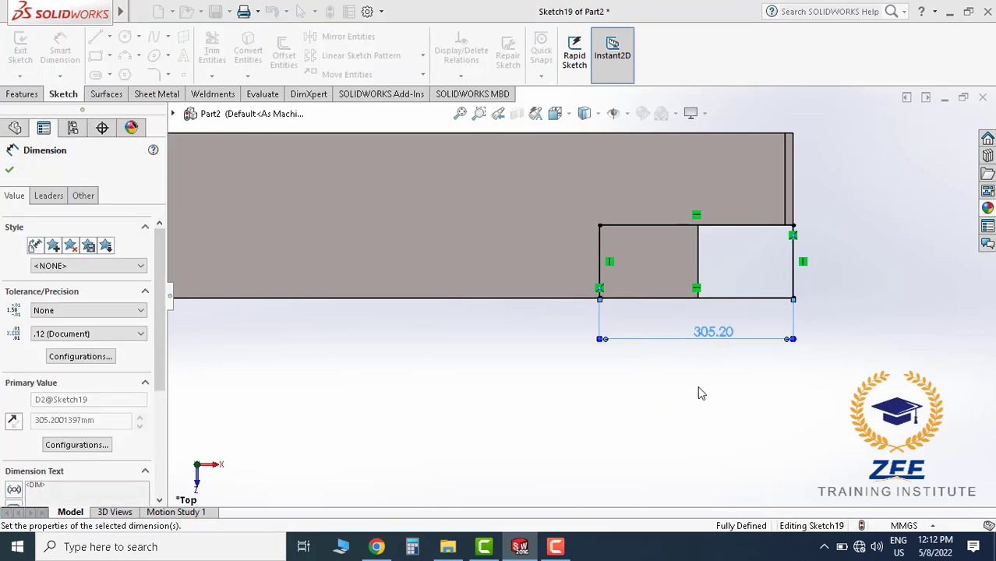
Zoom and orbit the model to an angled 3D view of Sketch19
scroll(579, 374, "up", 3)
scroll(535, 348, "up", 2)
scroll(535, 349, "up", 2)
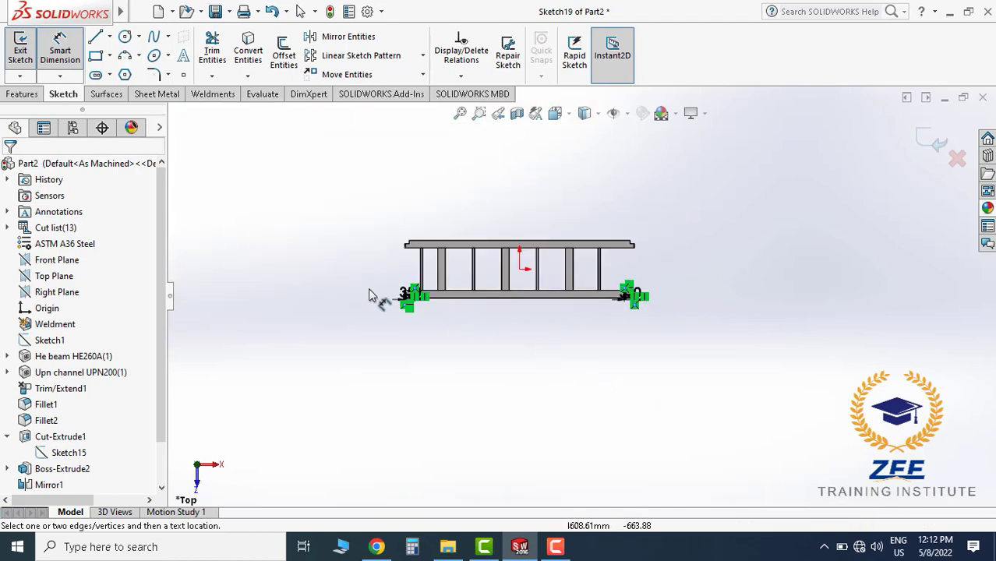
scroll(378, 295, "down", 3)
scroll(545, 318, "down", 2)
scroll(626, 290, "down", 2)
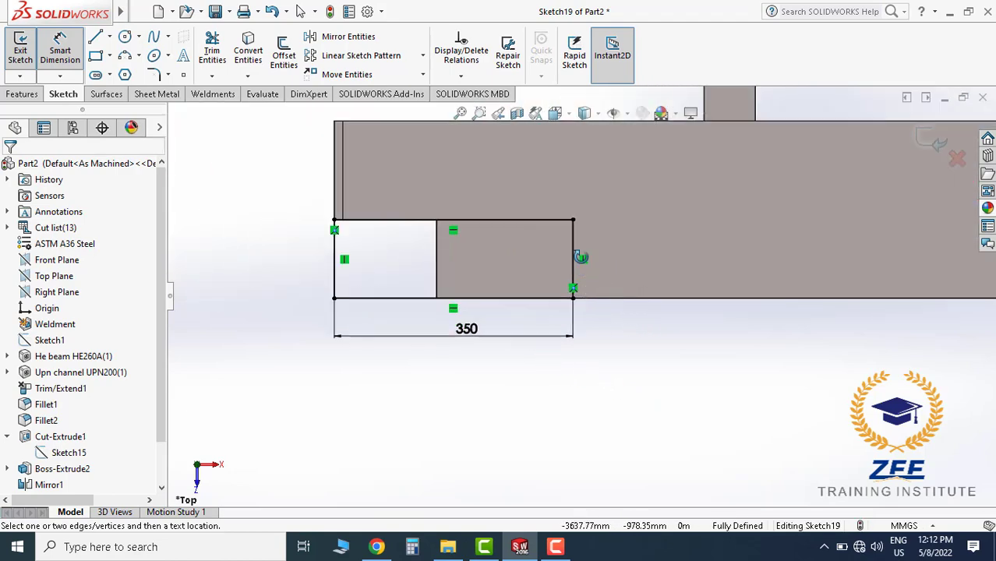
middle_click_drag(580, 257, 601, 184)
Extrude-cut Sketch19's rectangles 28 mm blind into the lower rail ends and inspect the notches
left_click(33, 94)
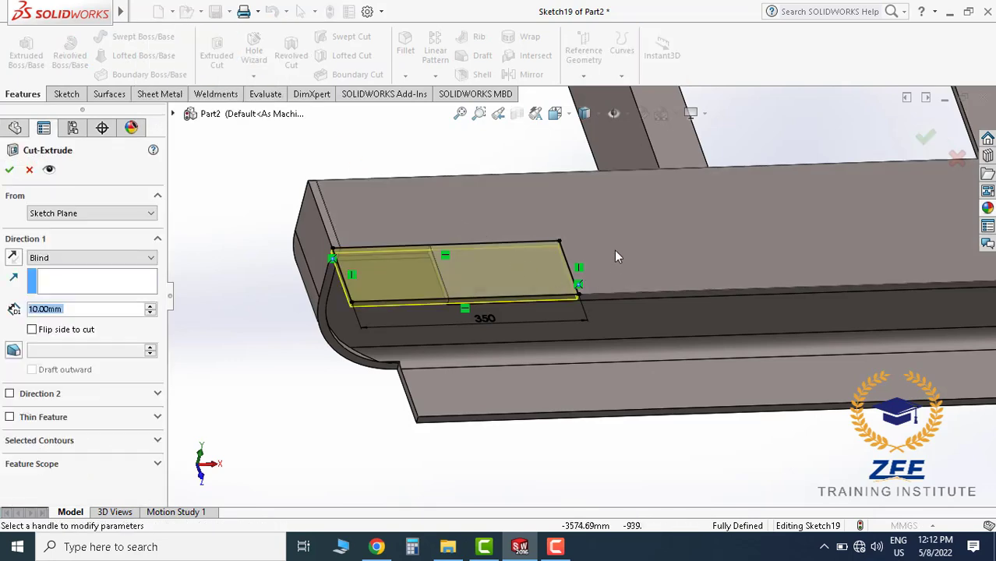
mouse_move(616, 256)
middle_mouse_down()
mouse_move(576, 207)
mouse_move(546, 234)
middle_mouse_up()
type("28")
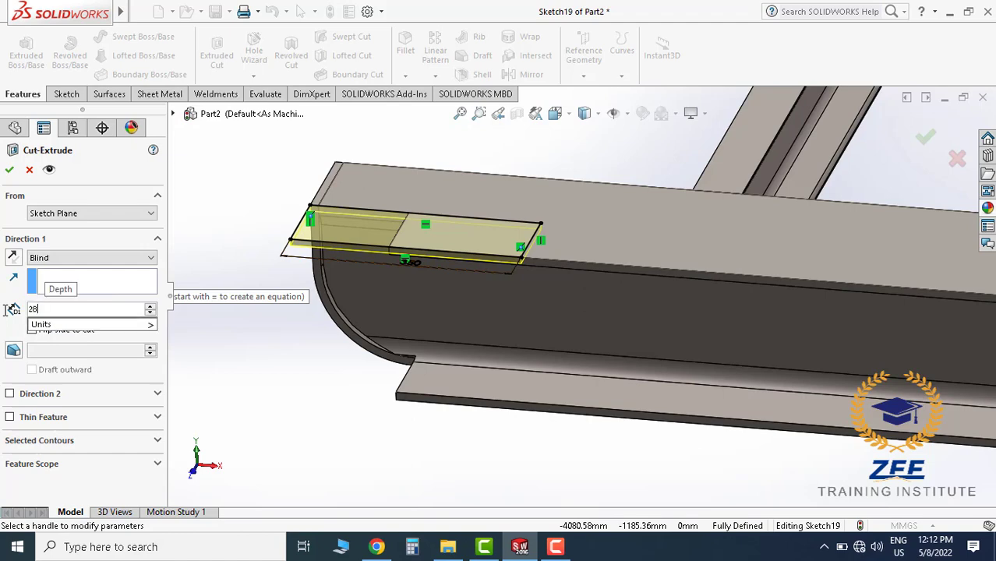
key("Return")
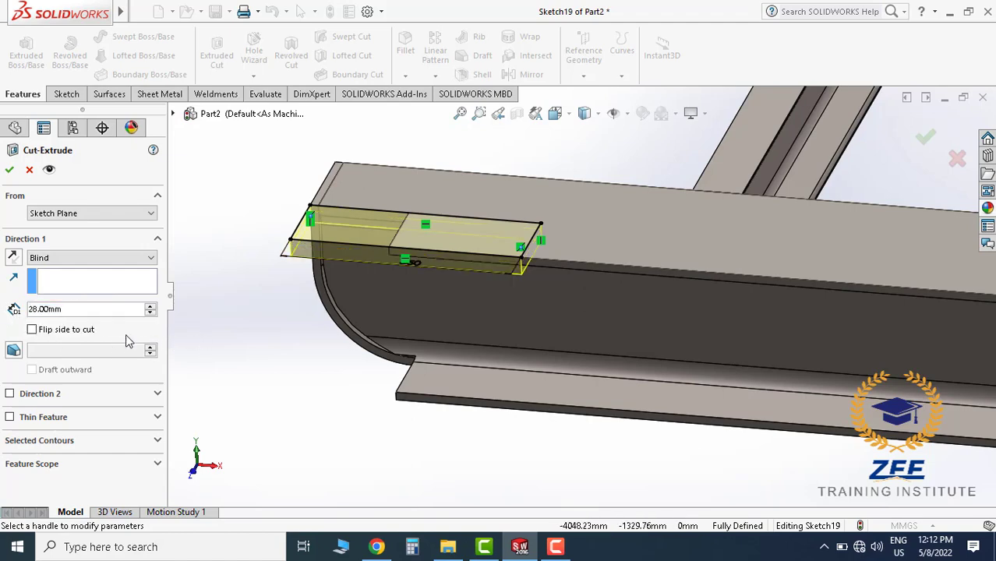
mouse_move(416, 320)
middle_mouse_down()
mouse_move(456, 196)
mouse_move(498, 282)
mouse_move(513, 247)
mouse_move(456, 276)
mouse_move(6, 172)
middle_mouse_up()
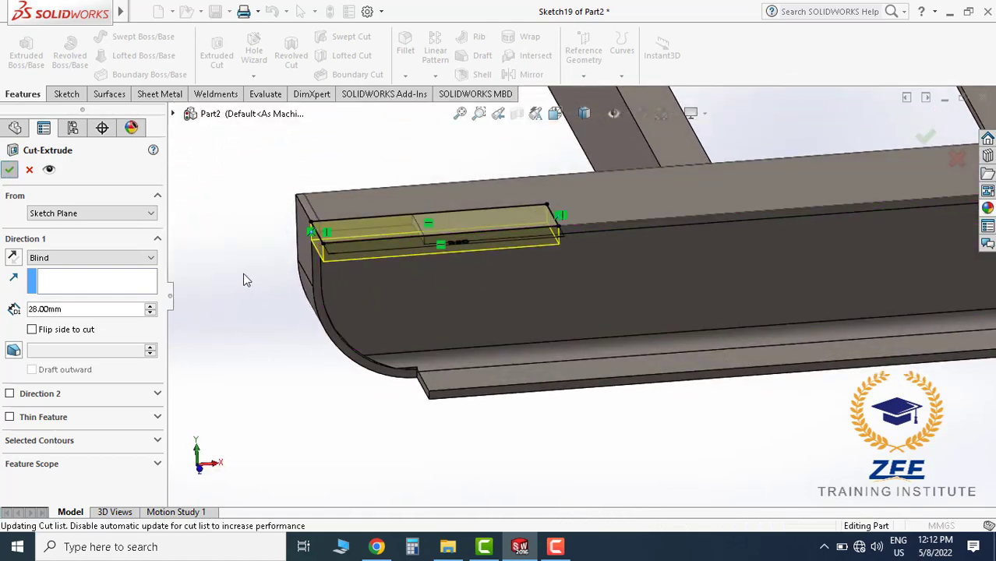
mouse_move(441, 257)
middle_mouse_down()
mouse_move(586, 238)
mouse_move(615, 201)
mouse_move(652, 178)
mouse_move(654, 224)
mouse_move(594, 191)
mouse_move(512, 202)
mouse_move(516, 240)
mouse_move(618, 275)
mouse_move(604, 258)
middle_mouse_up()
Orbit the ladder frame round to the opposite rail end
scroll(774, 343, "up", 3)
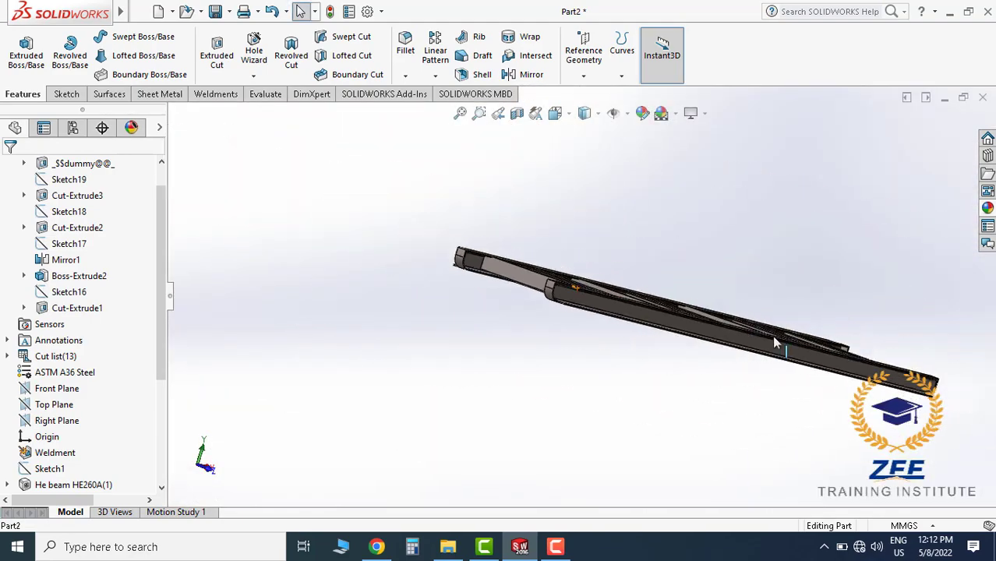
middle_click_drag(774, 343, 756, 367)
scroll(756, 367, "down", 3)
scroll(612, 355, "down", 3)
scroll(620, 330, "up", 2)
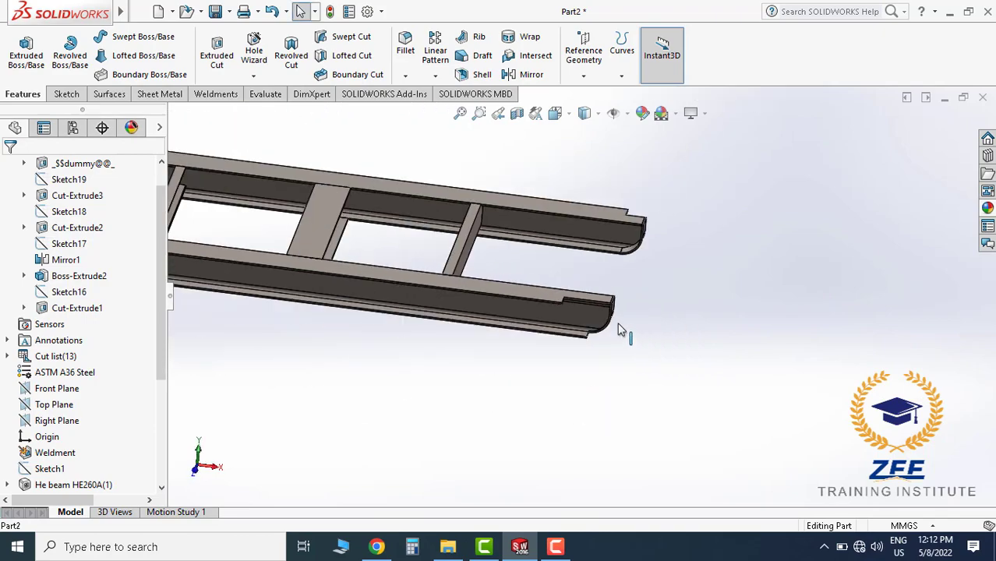
middle_click_drag(620, 329, 257, 224)
scroll(257, 224, "down", 3)
scroll(369, 243, "down", 2)
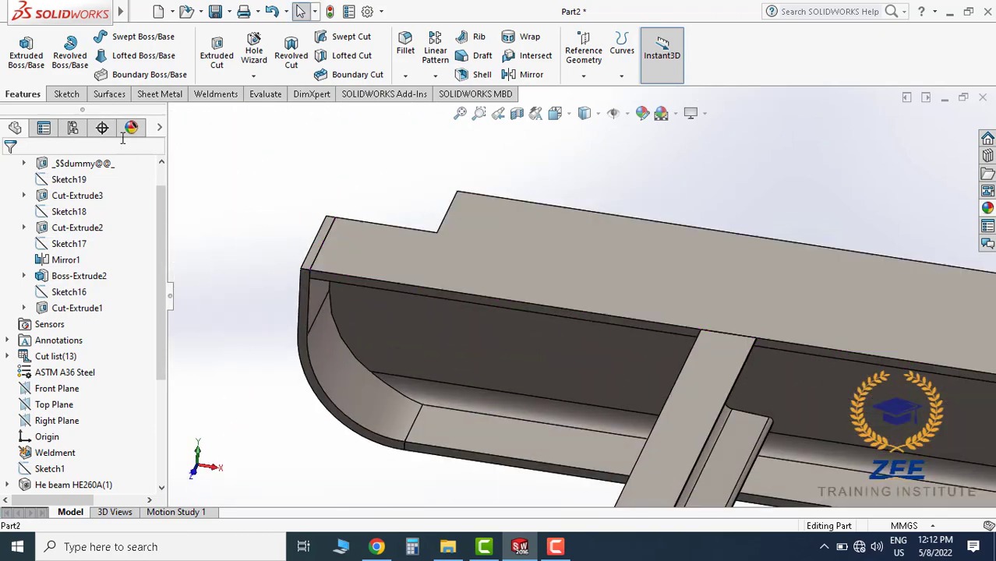
Start Sketch20 on the rail's top face and view it face-on
left_click(67, 95)
left_click(20, 51)
left_click(514, 222)
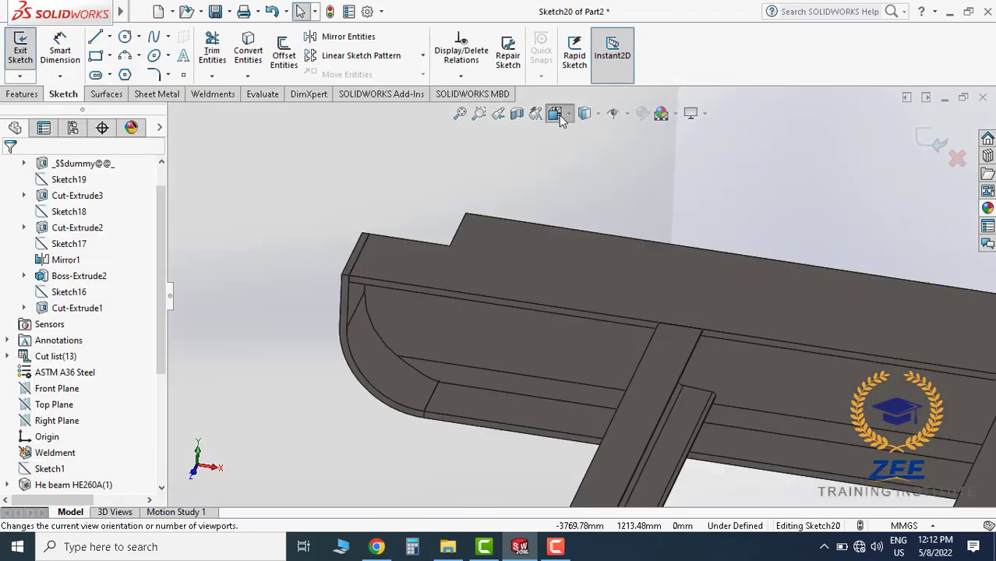
left_click(555, 113)
left_click(639, 193)
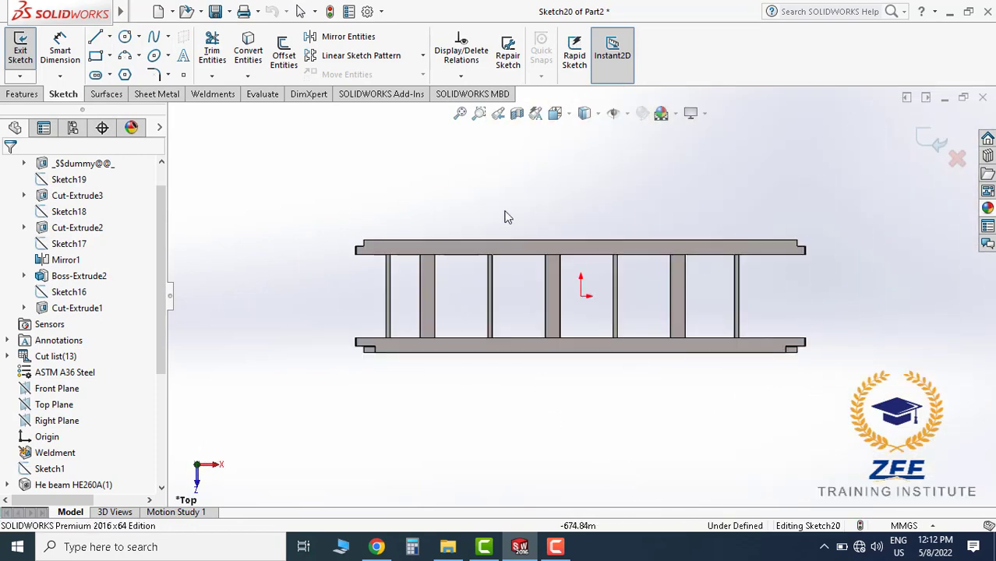
scroll(407, 263, "down", 2)
scroll(387, 285, "down", 2)
scroll(386, 285, "down", 2)
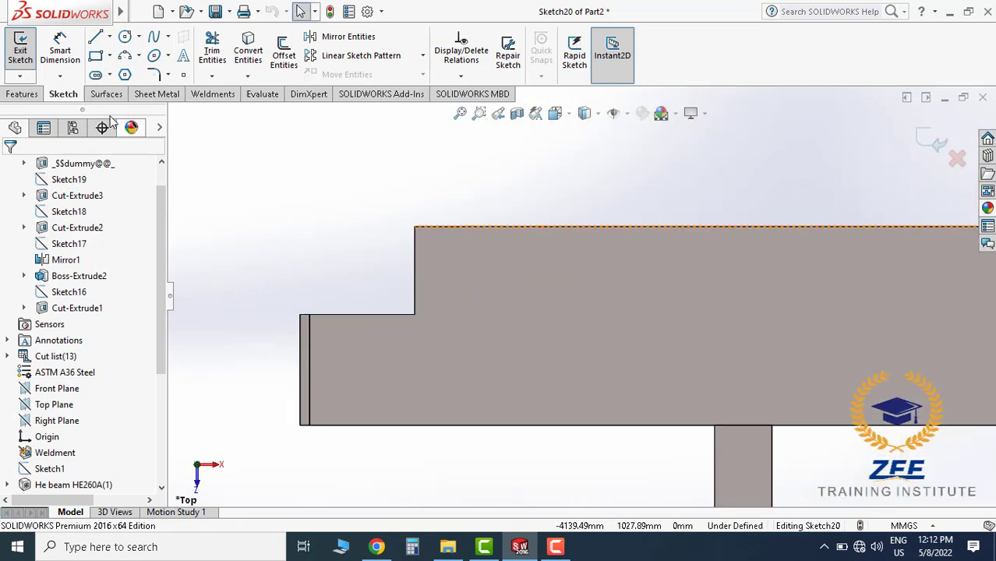
Draw a rectangle over the upper rail's left end with its top edge set to 350
left_click(96, 56)
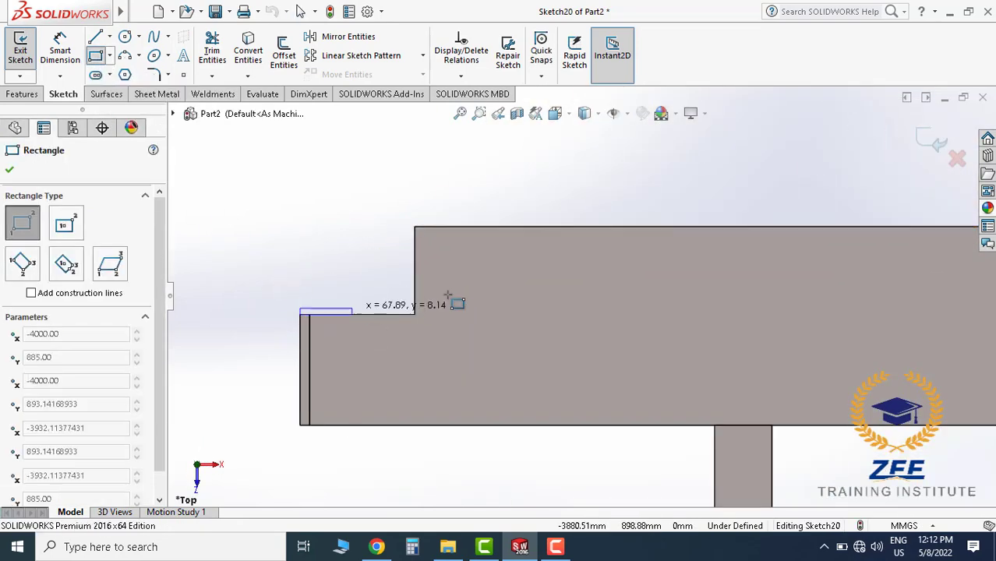
left_click(595, 227)
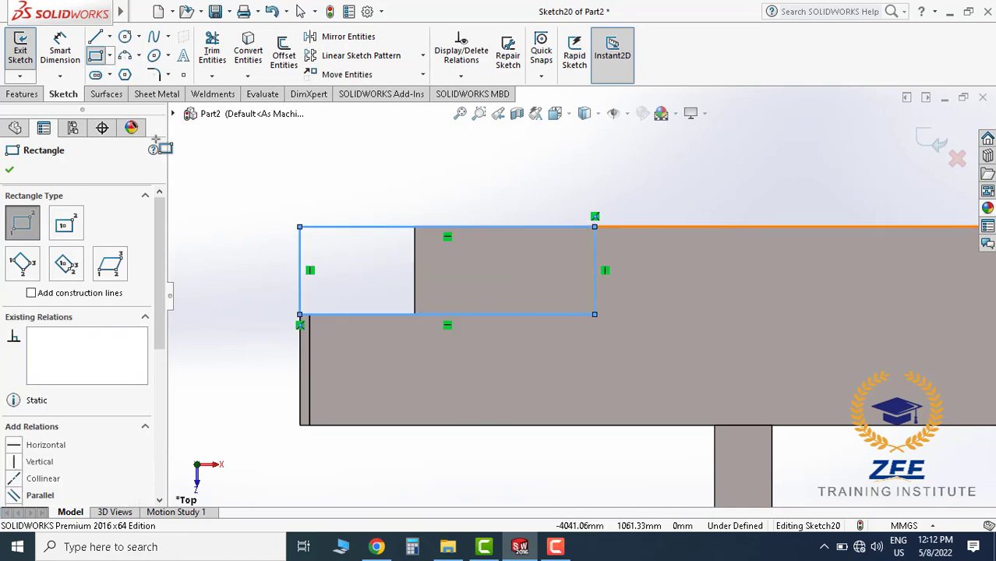
left_click(60, 49)
left_click(459, 203)
type("350")
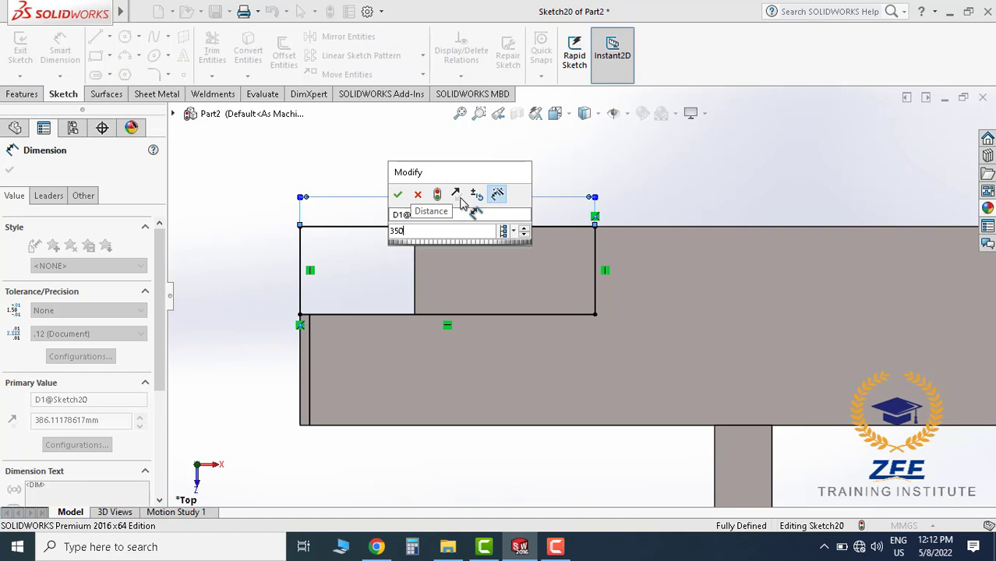
key("Return")
scroll(707, 272, "up", 1)
scroll(788, 309, "up", 3)
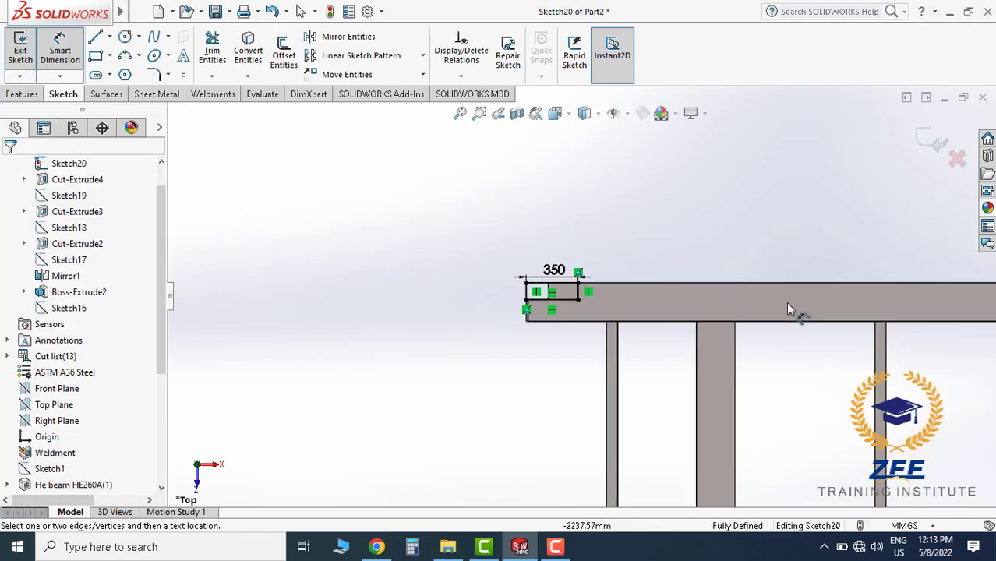
scroll(836, 307, "up", 3)
scroll(722, 297, "down", 2)
scroll(485, 262, "down", 3)
scroll(485, 262, "down", 2)
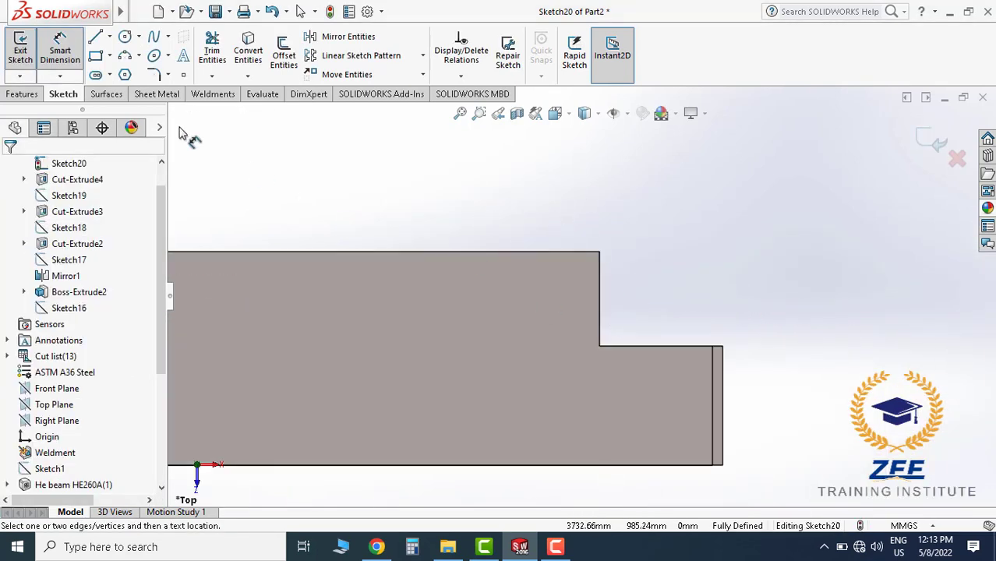
Draw a corner rectangle at the rail end and dimension its top edge 350 mm wide
left_click(95, 55)
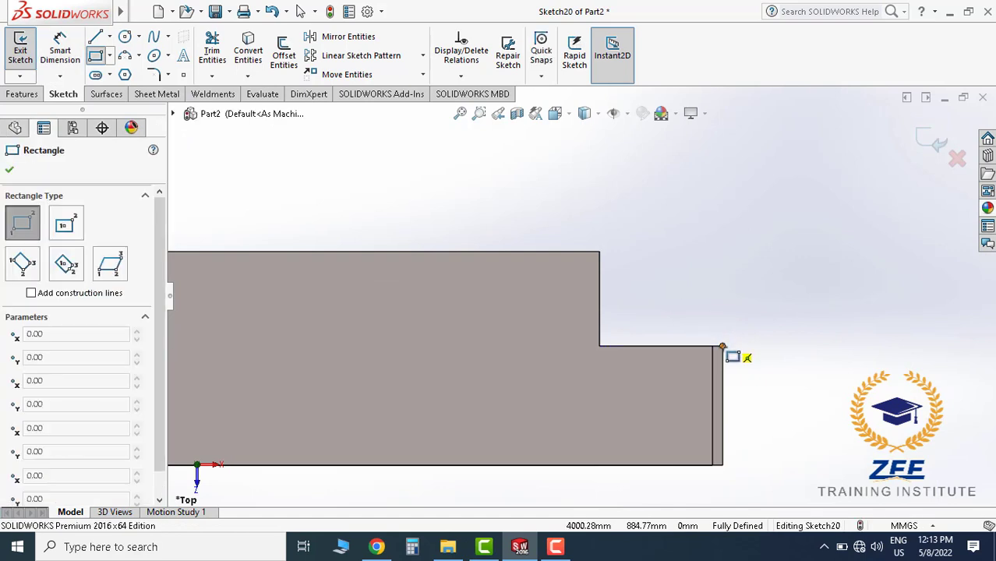
left_click(488, 251)
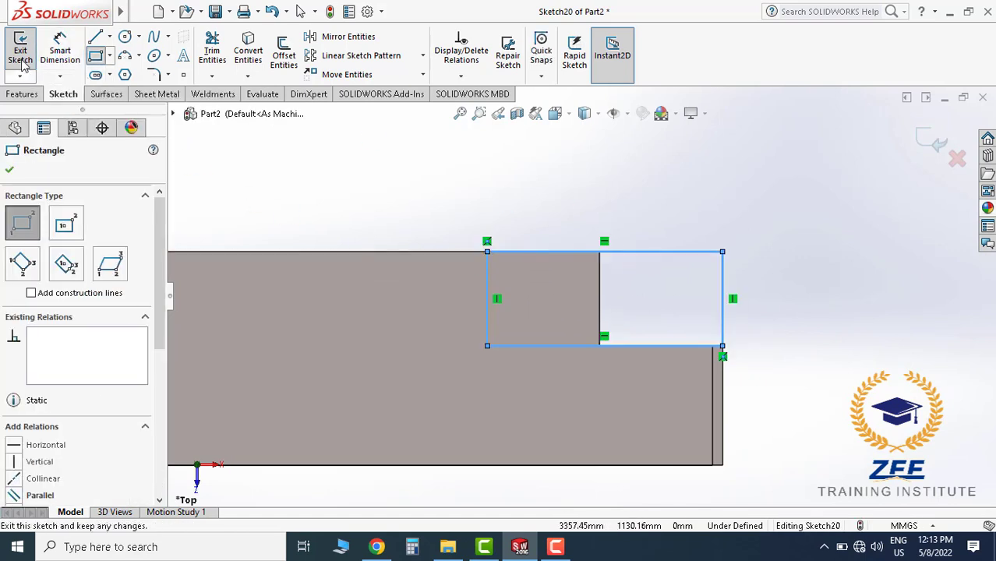
left_click(60, 51)
left_click(627, 252)
left_click(625, 216)
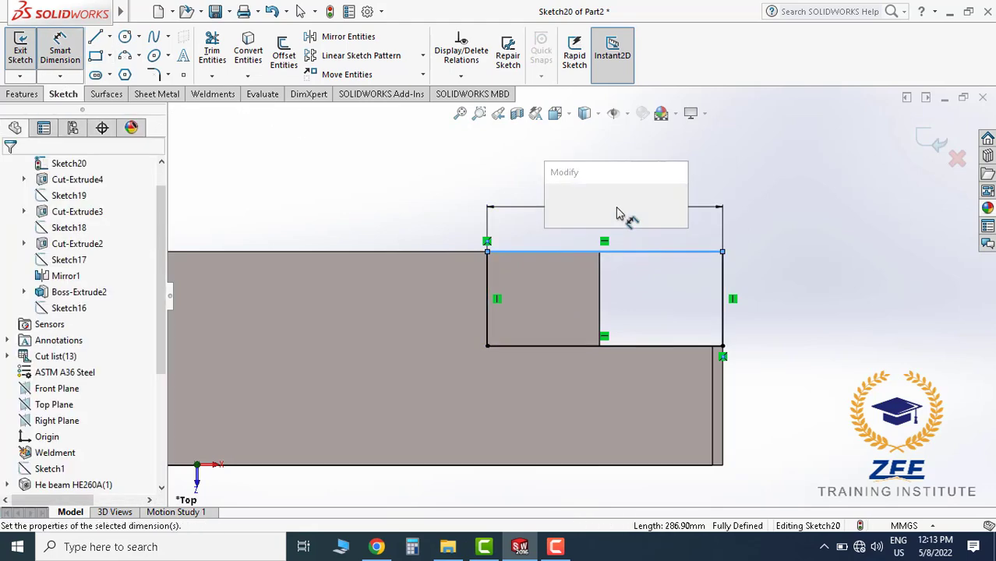
type("350")
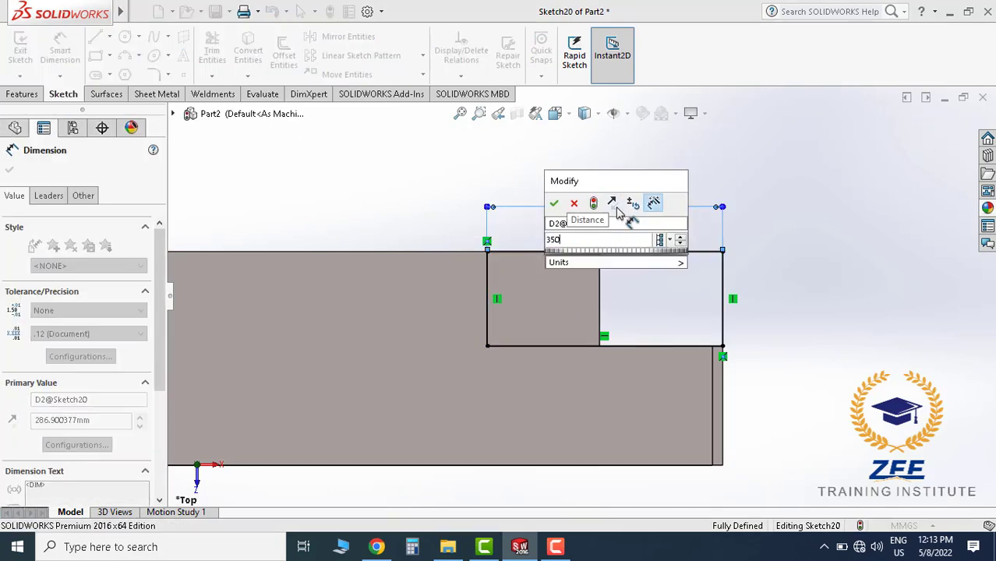
key("Return")
Zoom and orbit the model into a 3D view of Sketch20
scroll(705, 331, "up", 3)
scroll(694, 331, "up", 2)
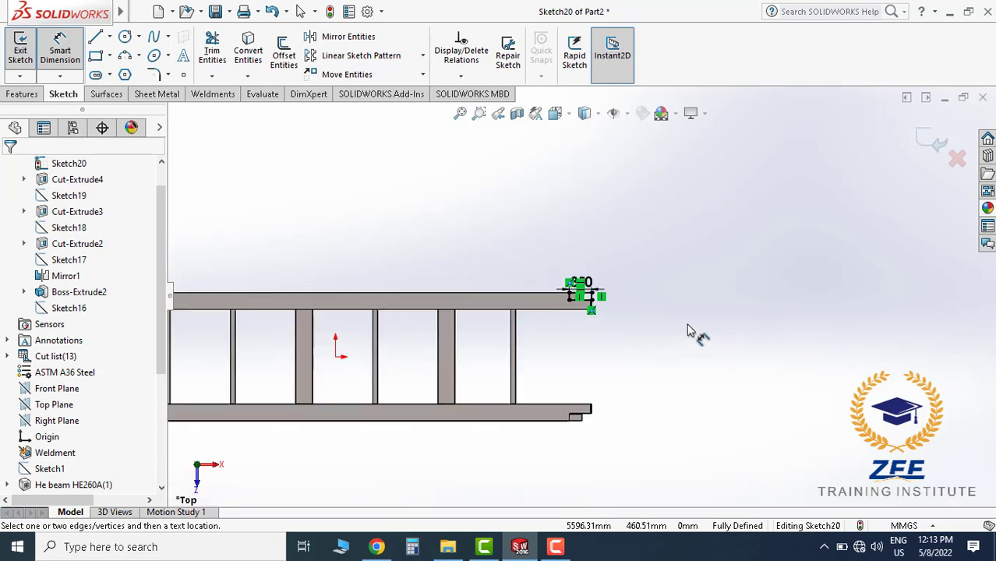
scroll(426, 315, "up", 2)
scroll(335, 294, "down", 4)
mouse_move(335, 293)
middle_mouse_down()
mouse_move(550, 368)
mouse_move(447, 304)
middle_mouse_up()
scroll(427, 324, "down", 1)
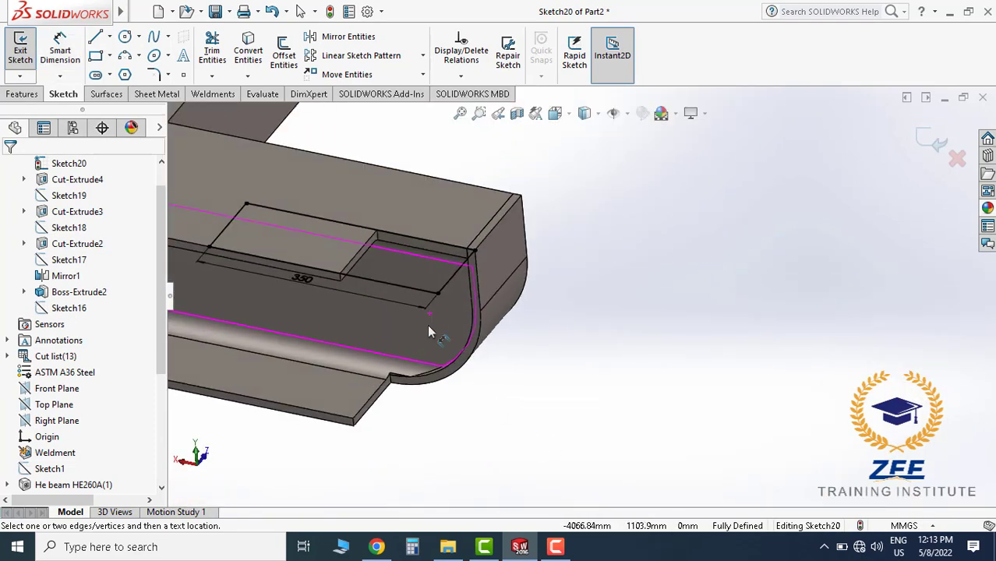
Go to the Features tab and orbit so the rail's top face faces the viewer
left_click(30, 95)
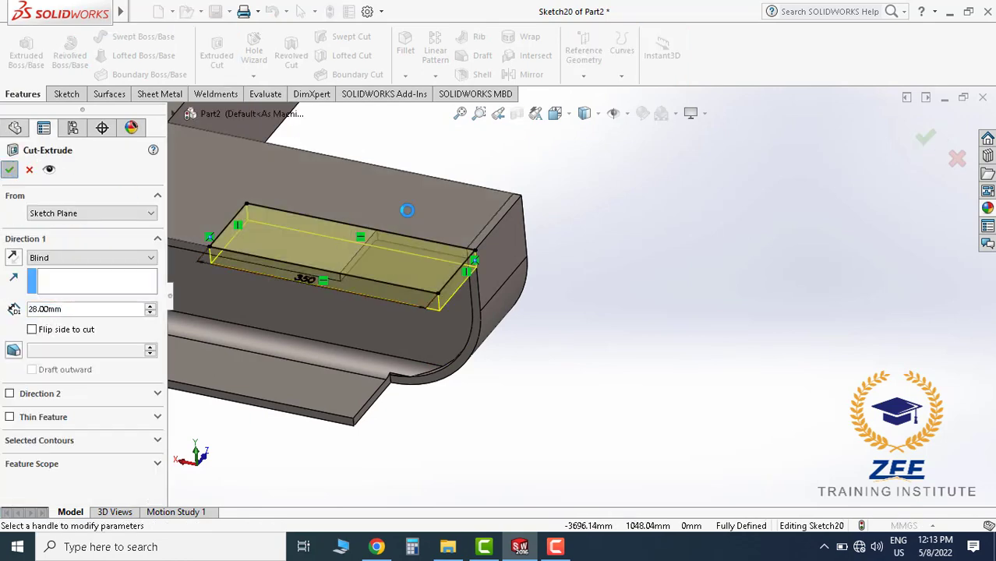
scroll(605, 285, "up", 5)
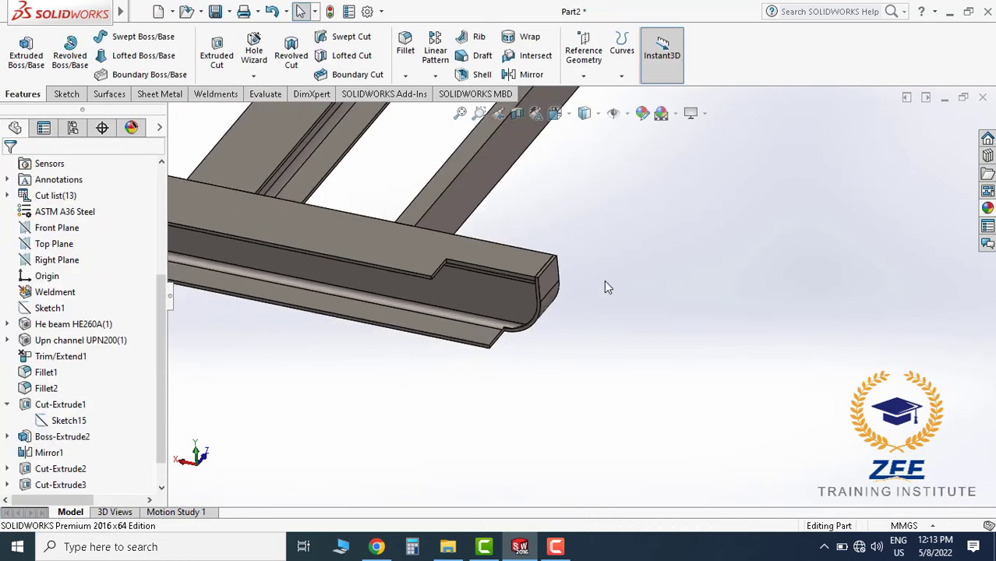
scroll(359, 237, "down", 2)
scroll(359, 237, "down", 2)
scroll(420, 228, "up", 2)
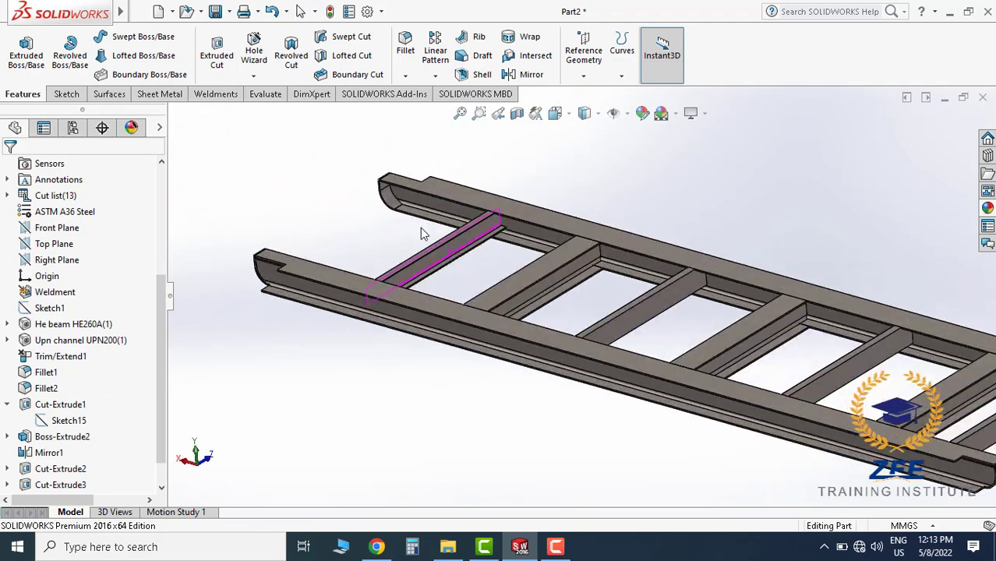
scroll(420, 228, "up", 2)
scroll(503, 268, "down", 5)
mouse_move(508, 264)
middle_mouse_down()
mouse_move(460, 222)
mouse_move(478, 251)
mouse_move(506, 235)
mouse_move(605, 330)
middle_mouse_up()
scroll(605, 330, "down", 3)
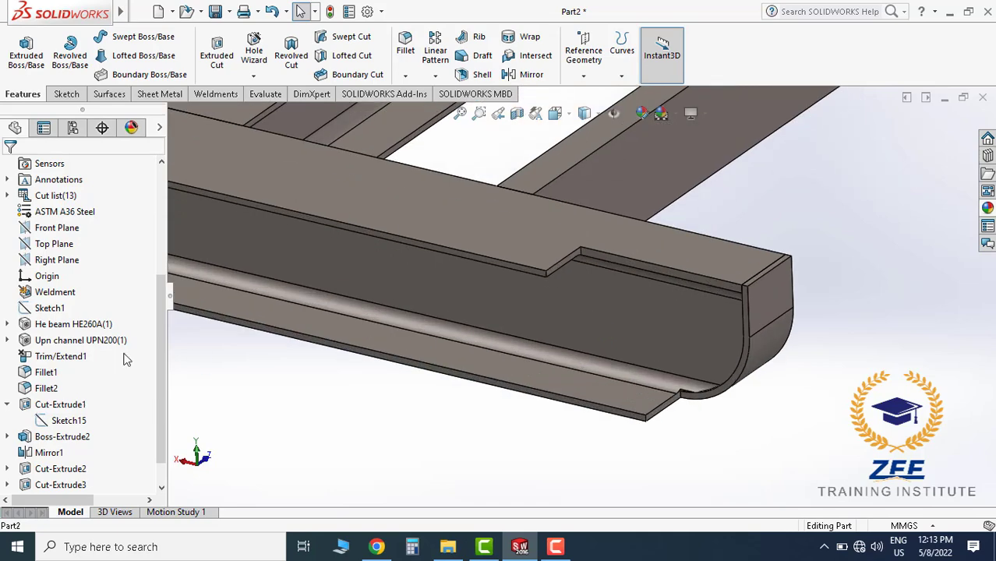
scroll(127, 356, "up", 5)
scroll(49, 327, "down", 2)
Cut Sketch20 28 mm blind into the rail end, creating Cut-Extrude5
left_click(48, 328)
scroll(48, 327, "down", 4)
scroll(23, 234, "up", 1)
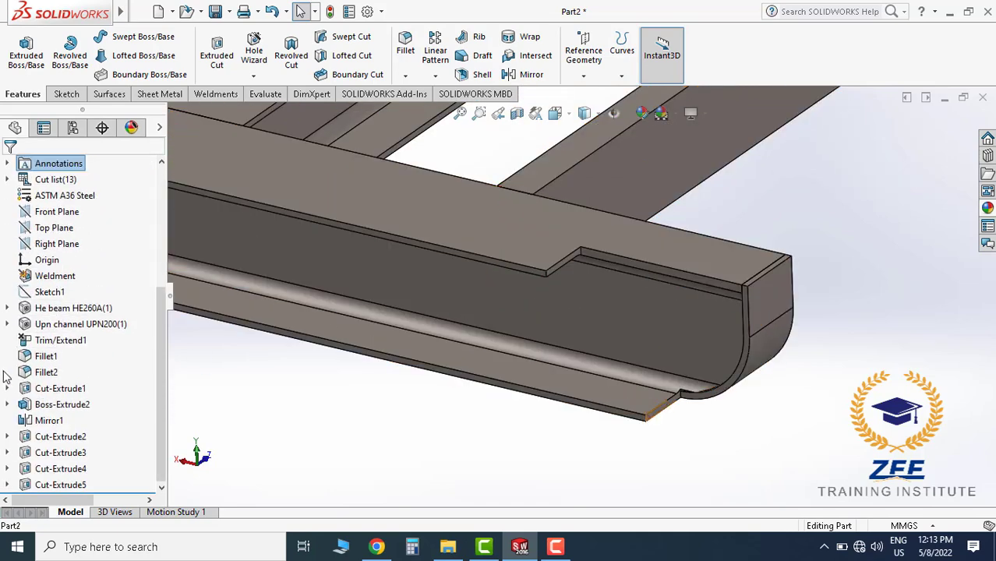
scroll(10, 343, "up", 4)
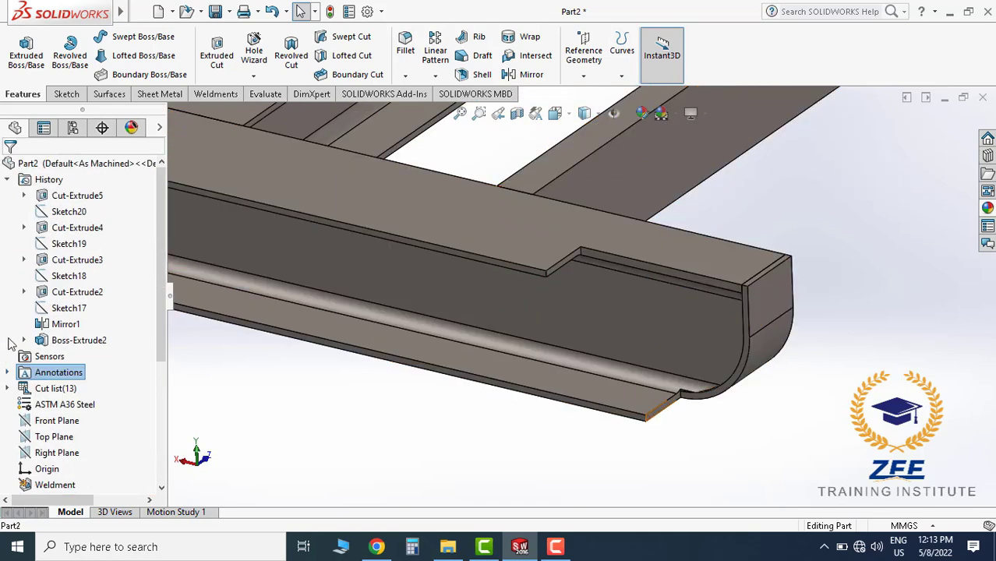
left_click(7, 179)
scroll(555, 392, "up", 3)
scroll(596, 312, "down", 3)
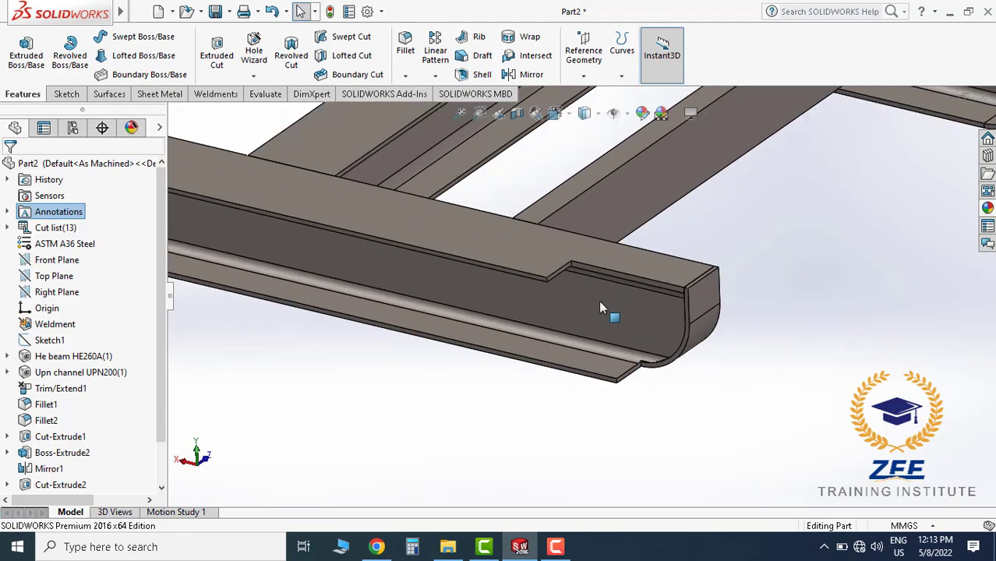
scroll(613, 313, "up", 3)
scroll(612, 314, "up", 3)
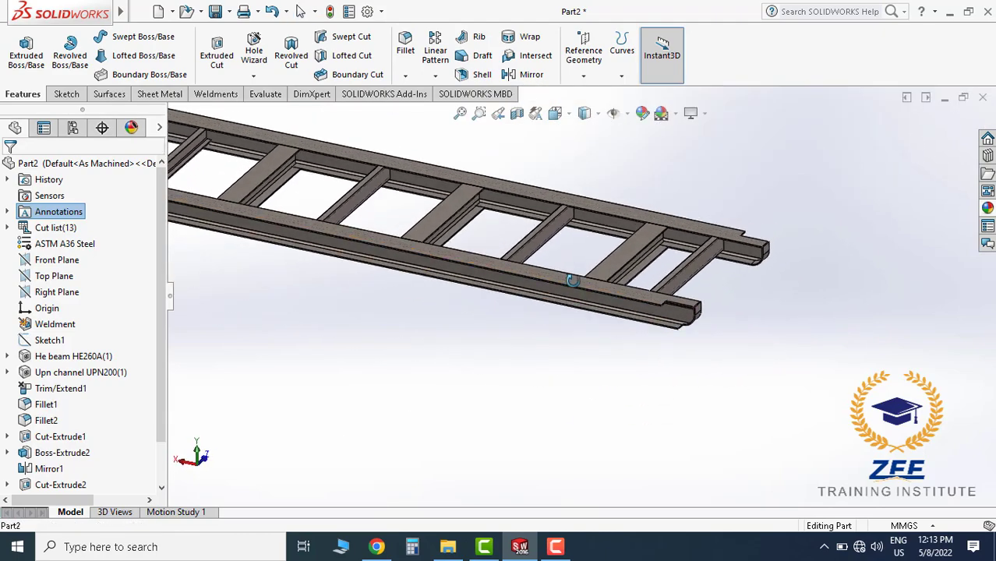
scroll(624, 304, "down", 3)
scroll(678, 304, "down", 2)
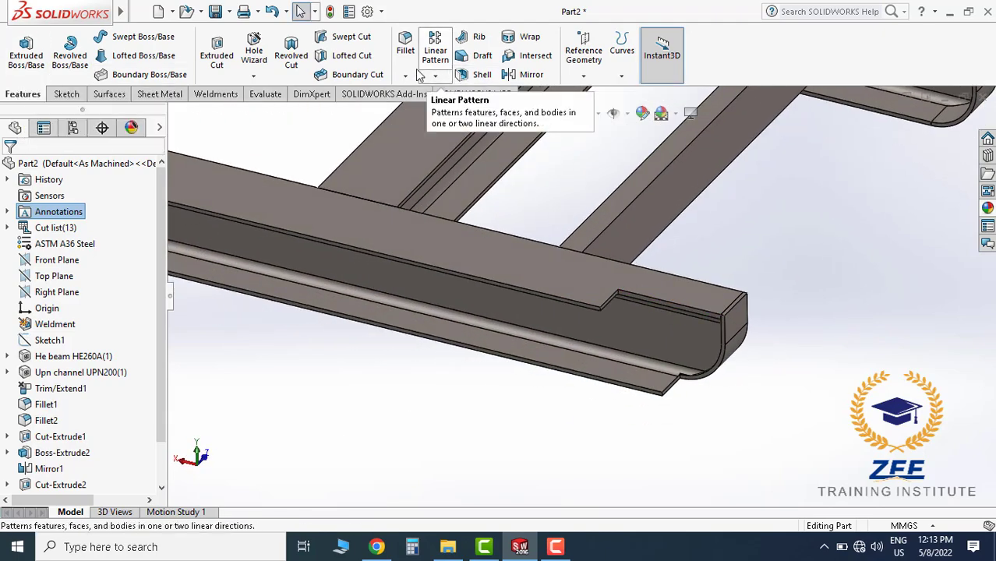
Round the first rail's two notch corner edges with a 150 mm fillet (Fillet3)
left_click(453, 94)
scroll(600, 304, "down", 3)
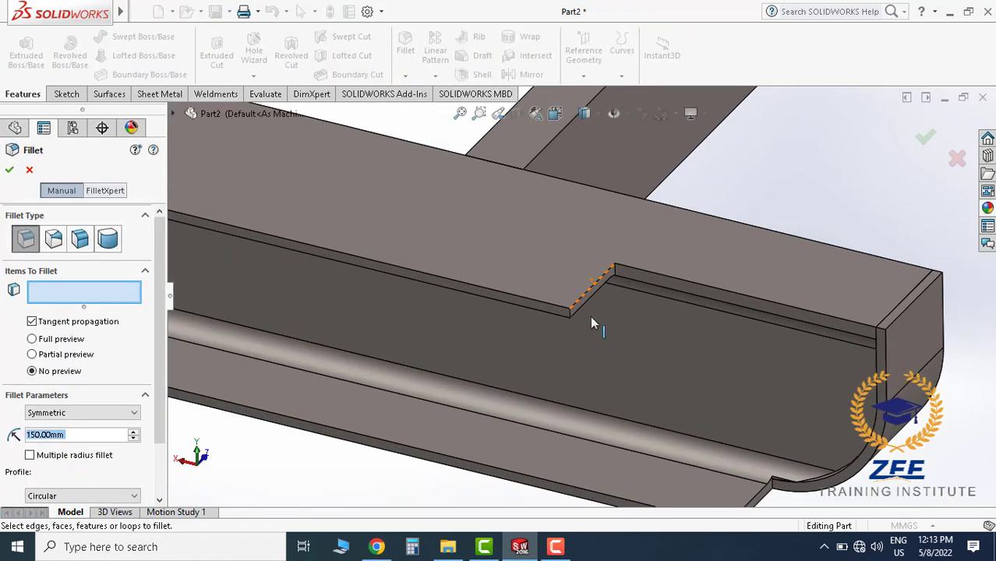
scroll(546, 312, "down", 2)
left_click(525, 310)
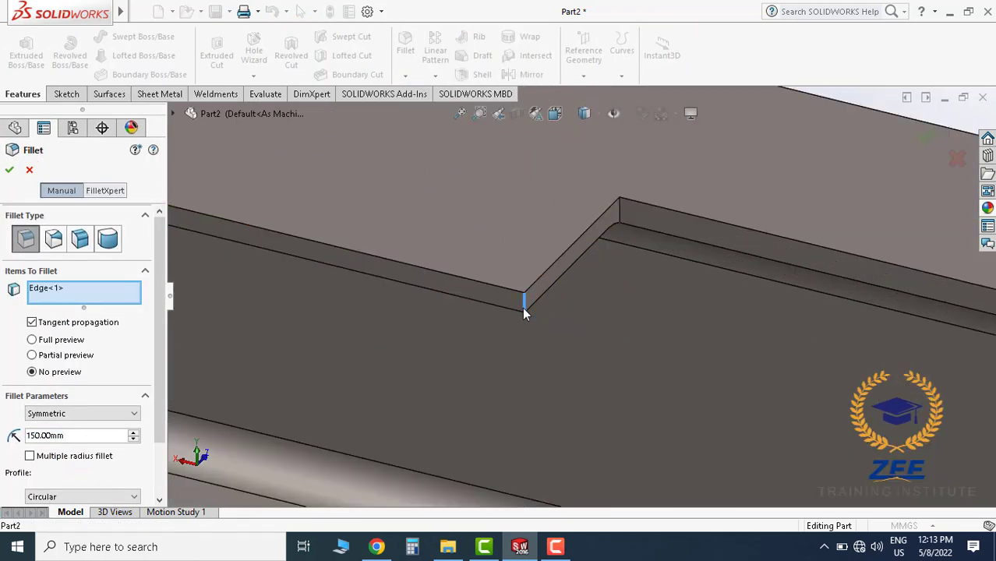
scroll(528, 312, "up", 3)
scroll(571, 284, "up", 1)
scroll(520, 304, "up", 3)
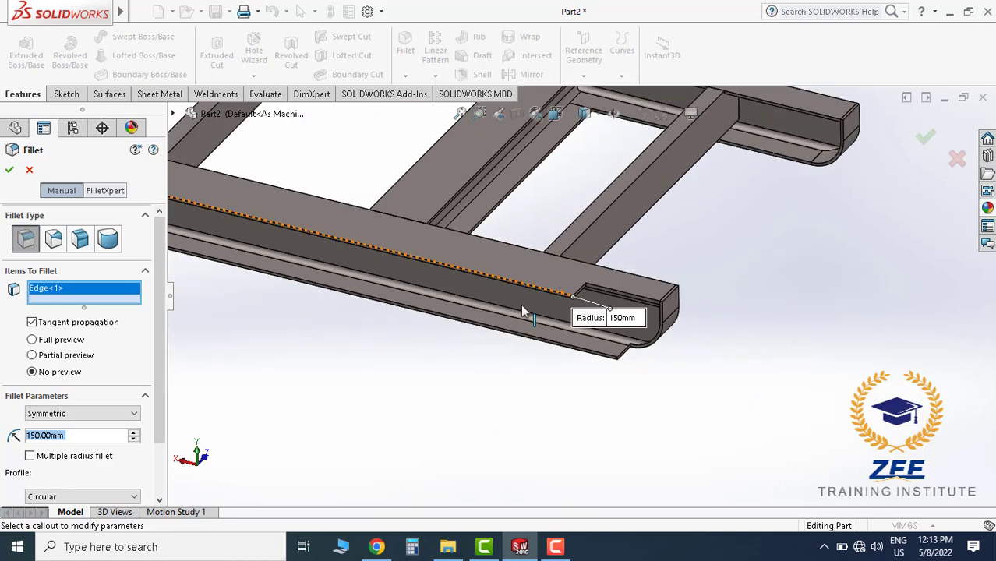
scroll(416, 287, "up", 3)
mouse_move(417, 287)
middle_mouse_down()
mouse_move(482, 209)
mouse_move(406, 309)
middle_mouse_up()
scroll(451, 250, "down", 3)
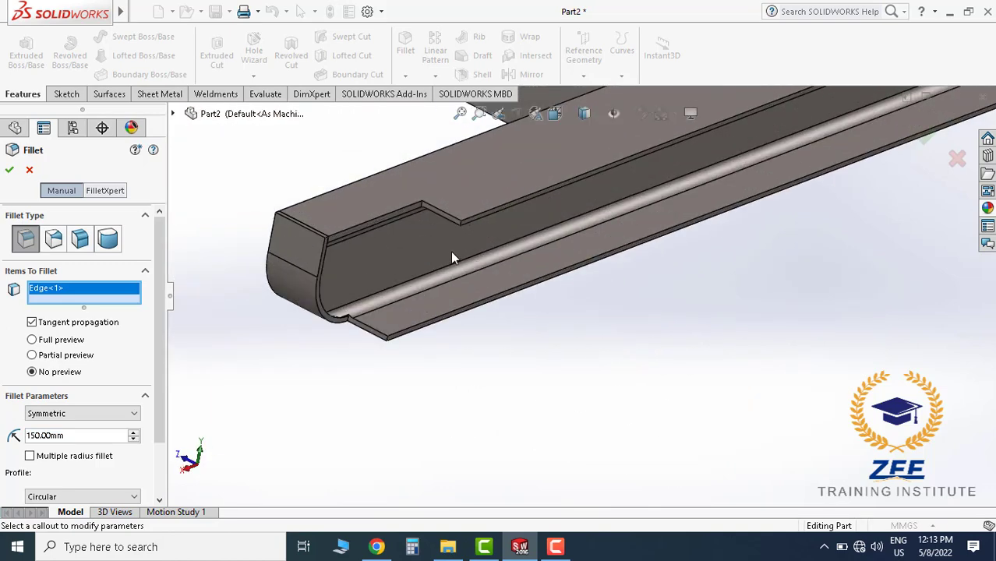
scroll(479, 231, "down", 3)
left_click(465, 220)
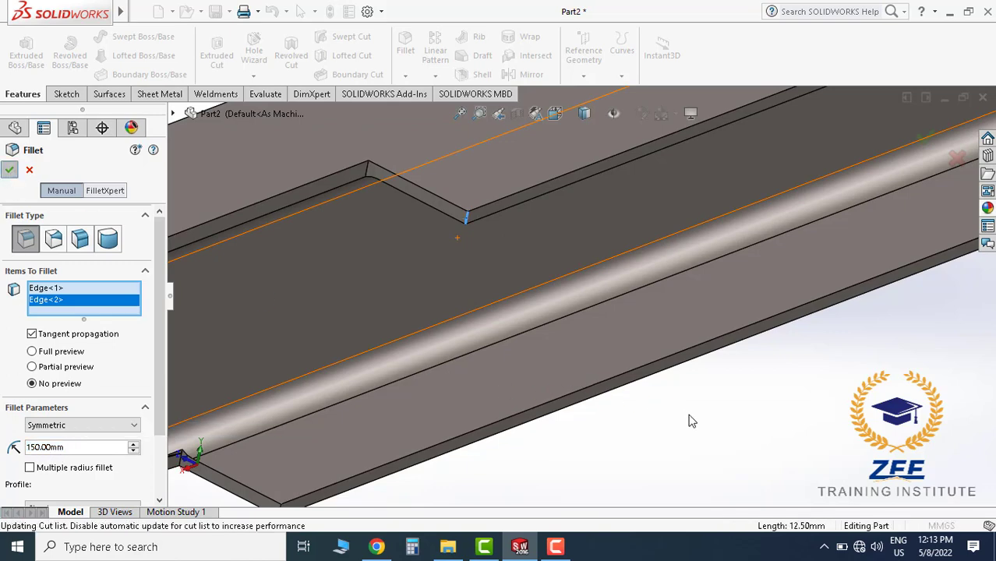
mouse_move(690, 421)
middle_mouse_down()
mouse_move(594, 206)
mouse_move(512, 196)
mouse_move(545, 279)
mouse_move(594, 240)
mouse_move(429, 391)
mouse_move(219, 197)
middle_mouse_up()
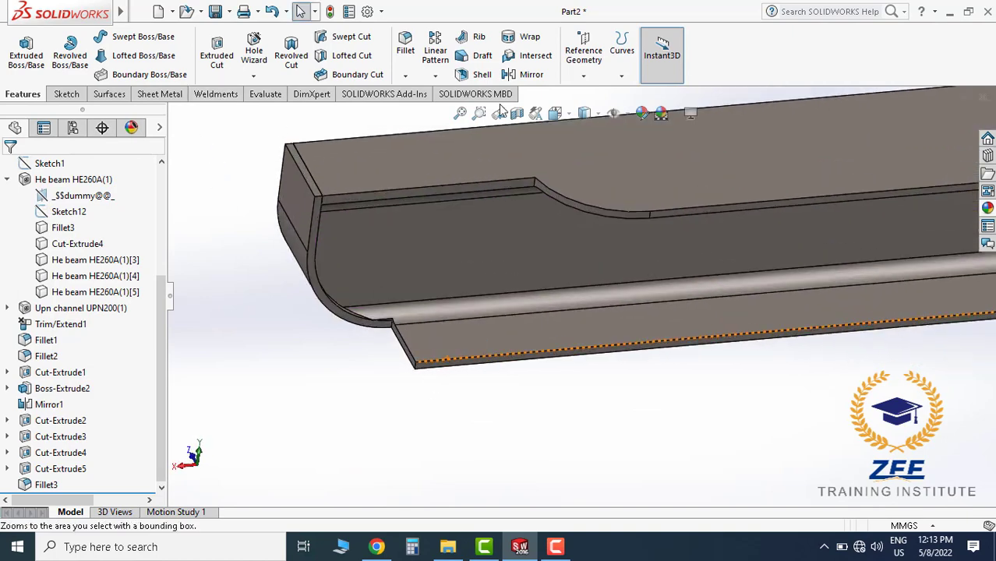
scroll(549, 222, "up", 5)
mouse_move(544, 222)
middle_mouse_down()
mouse_move(540, 238)
mouse_move(691, 224)
mouse_move(543, 249)
middle_mouse_up()
scroll(544, 248, "down", 4)
scroll(496, 215, "down", 2)
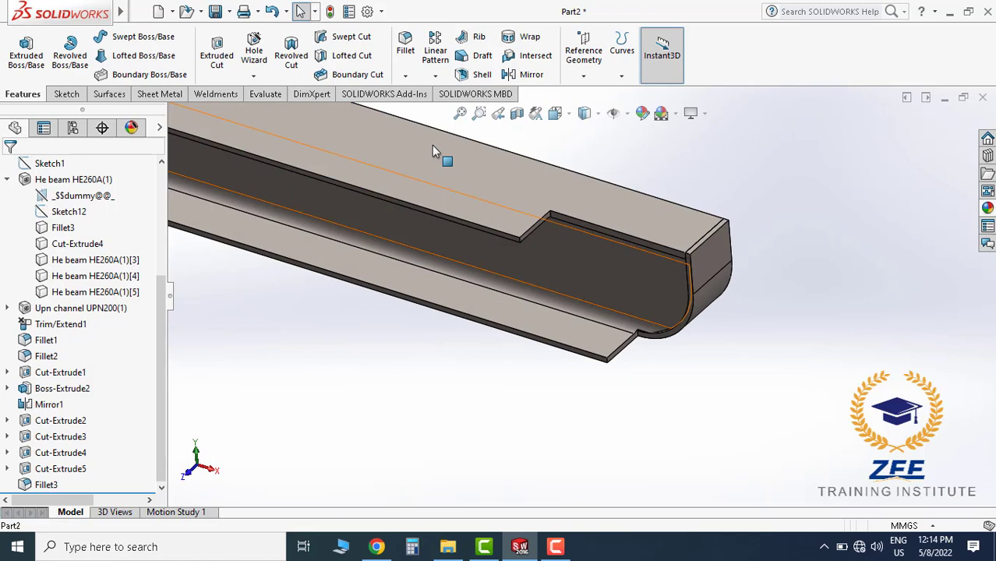
Round the other rail's two notch corner edges with a matching 150 mm fillet (Fillet4)
left_click(406, 49)
scroll(522, 251, "down", 5)
left_click(512, 243)
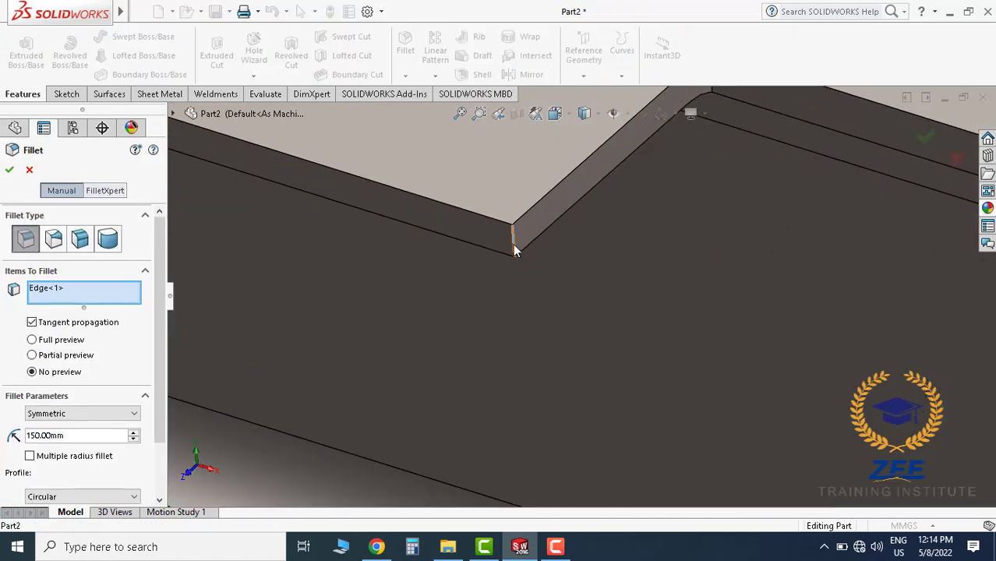
scroll(540, 313, "up", 2)
scroll(534, 300, "up", 2)
scroll(533, 303, "up", 1)
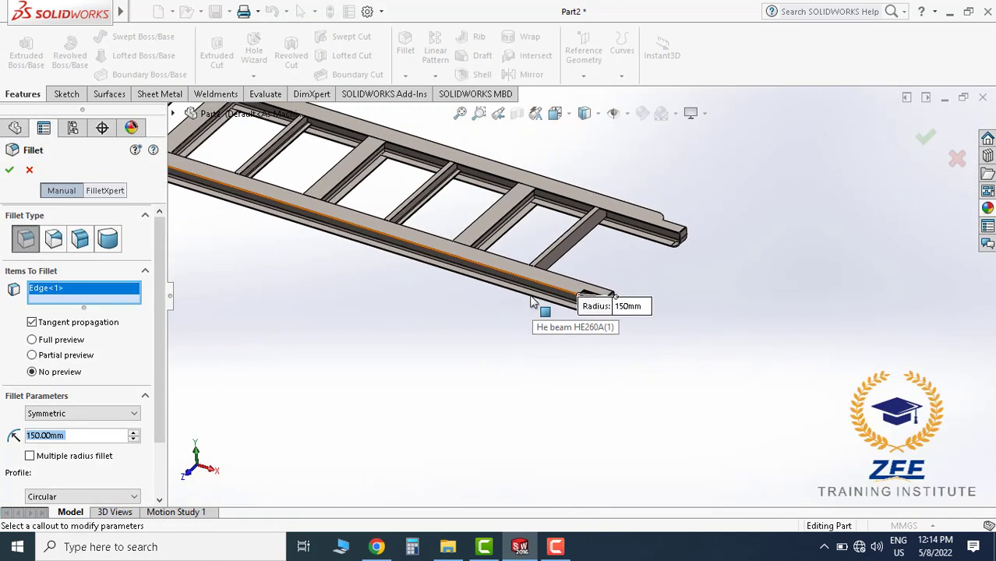
scroll(532, 302, "up", 2)
middle_click_drag(453, 209, 440, 284)
scroll(441, 284, "down", 3)
scroll(474, 284, "down", 3)
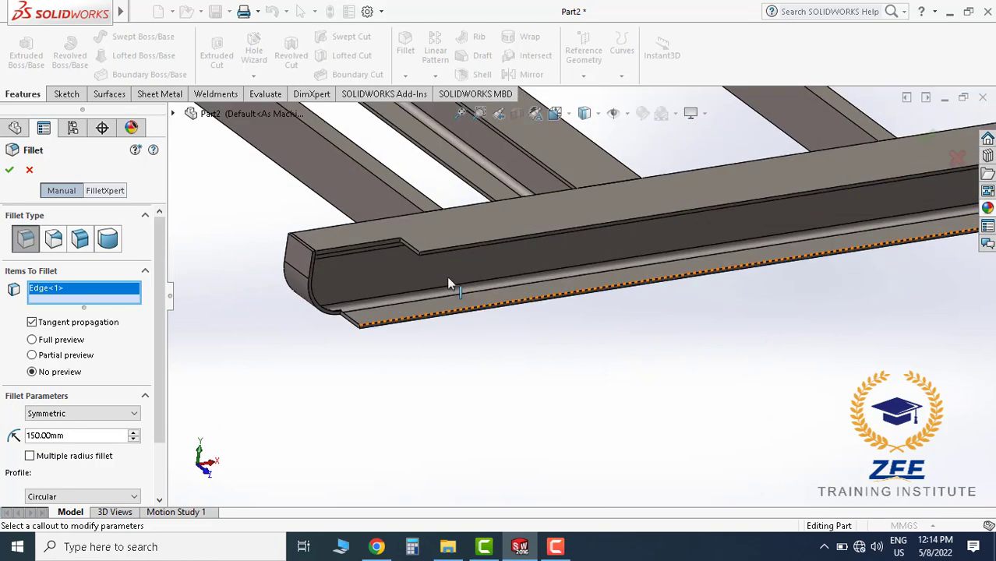
scroll(442, 280, "down", 3)
scroll(468, 217, "down", 2)
left_click(471, 201)
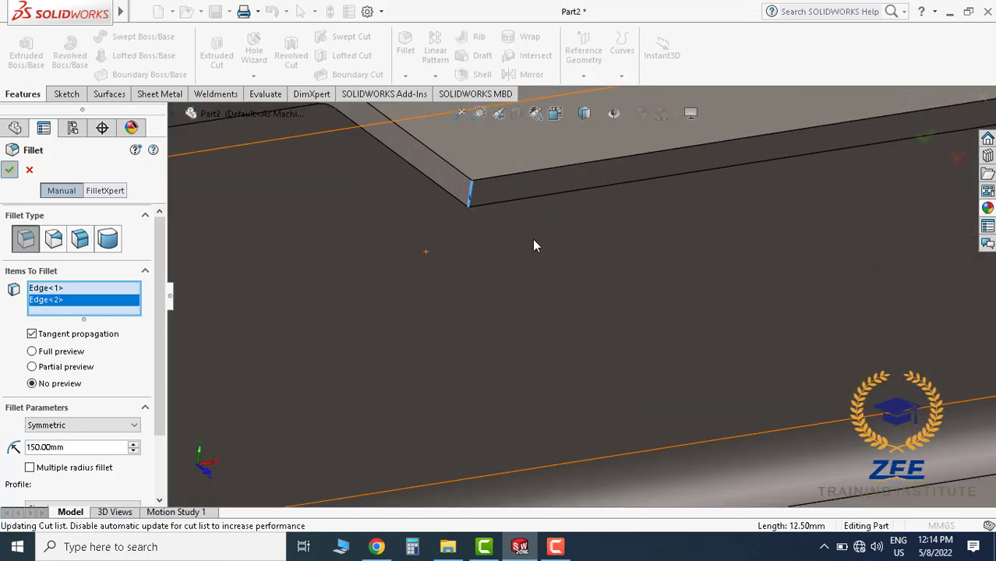
scroll(538, 245, "up", 5)
mouse_move(625, 302)
middle_mouse_down()
mouse_move(569, 310)
mouse_move(563, 215)
mouse_move(601, 361)
middle_mouse_up()
scroll(555, 314, "down", 3)
scroll(556, 314, "down", 2)
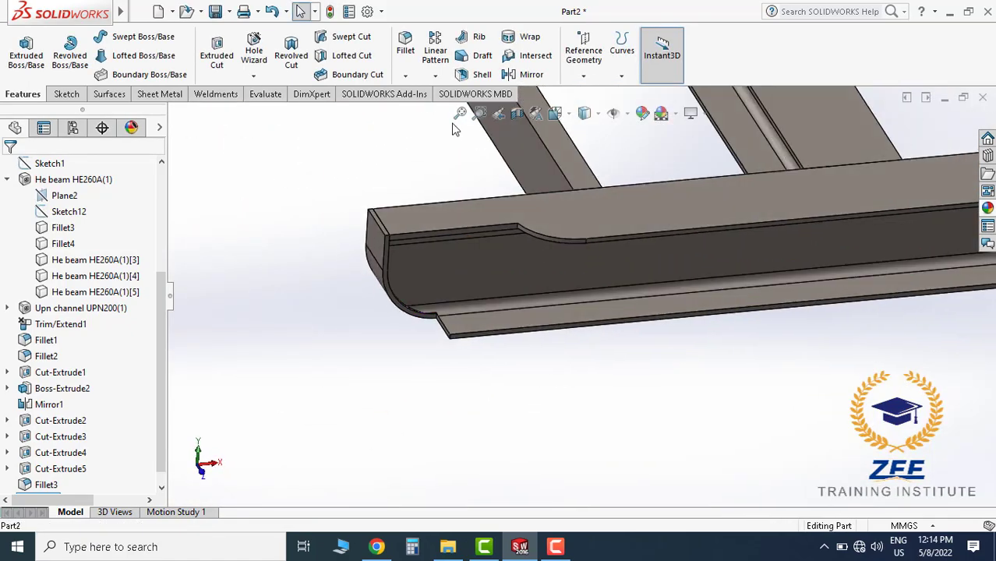
Fillet the beam's outer corner edge and the rail-end edge at 50 mm
left_click(406, 46)
scroll(453, 368, "down", 3)
scroll(452, 367, "down", 1)
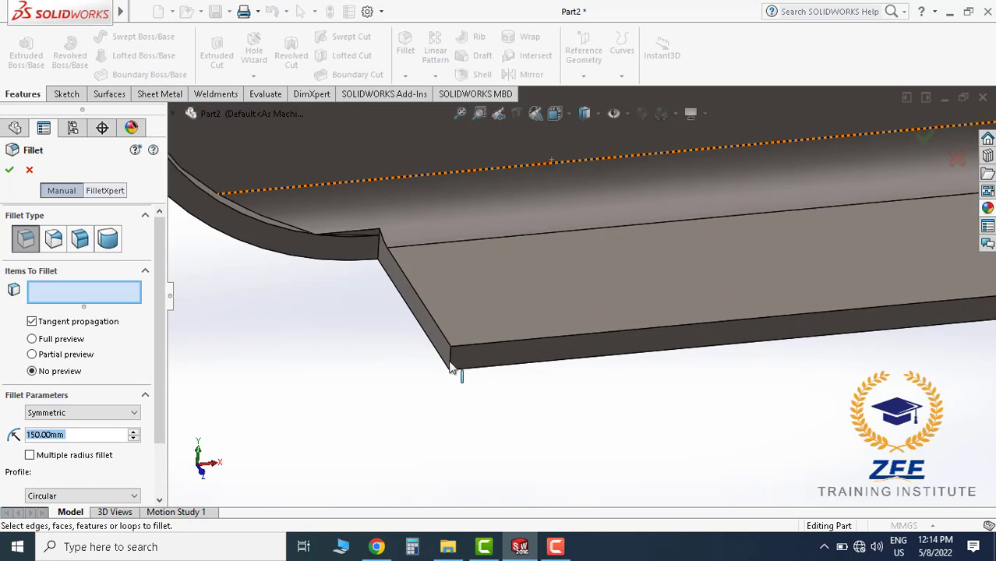
left_click(451, 368)
mouse_move(546, 384)
middle_mouse_down("ctrl")
mouse_move(581, 354)
mouse_move(515, 310)
middle_mouse_up("ctrl")
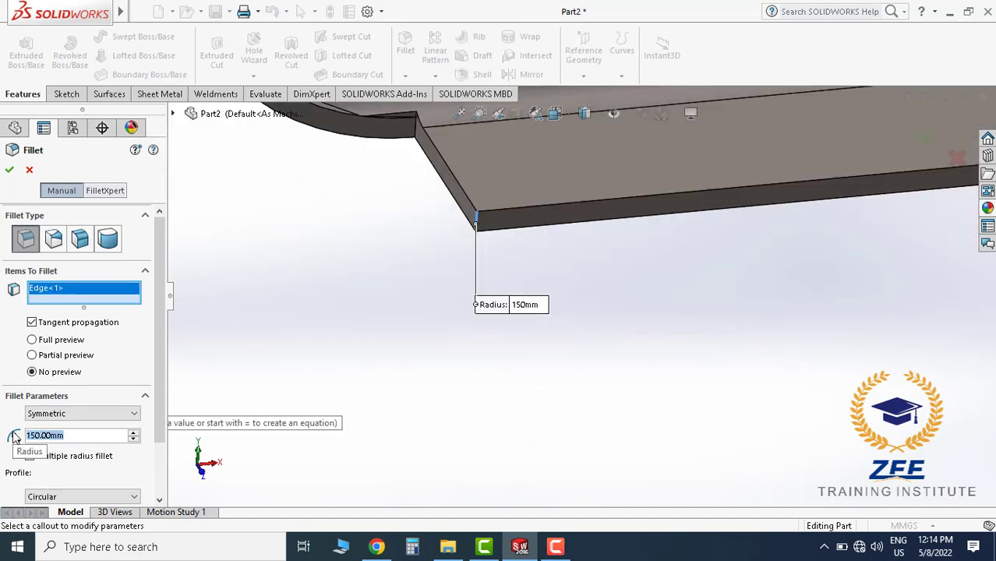
type("5")
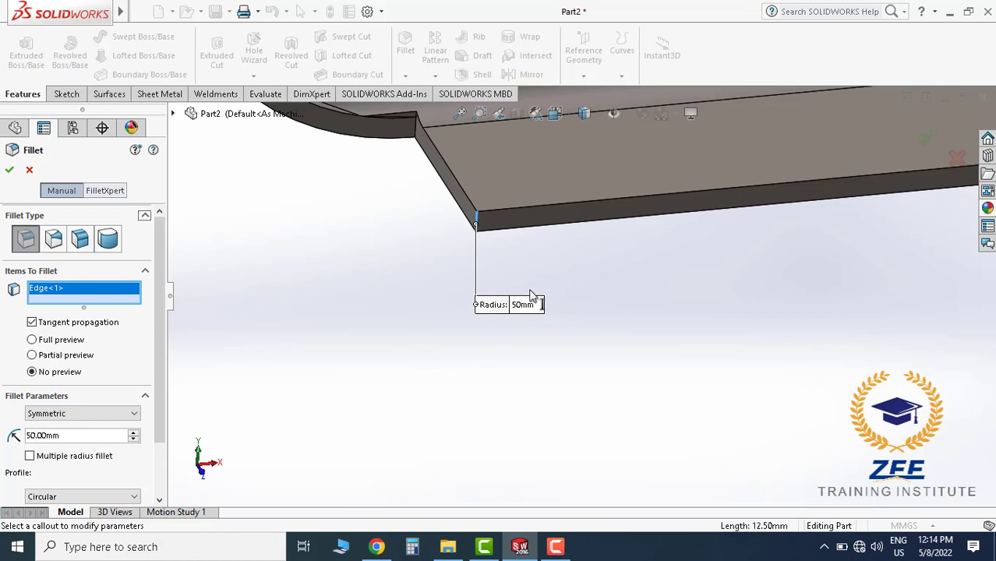
scroll(747, 235, "up", 3)
scroll(777, 281, "up", 3)
scroll(836, 281, "up", 2)
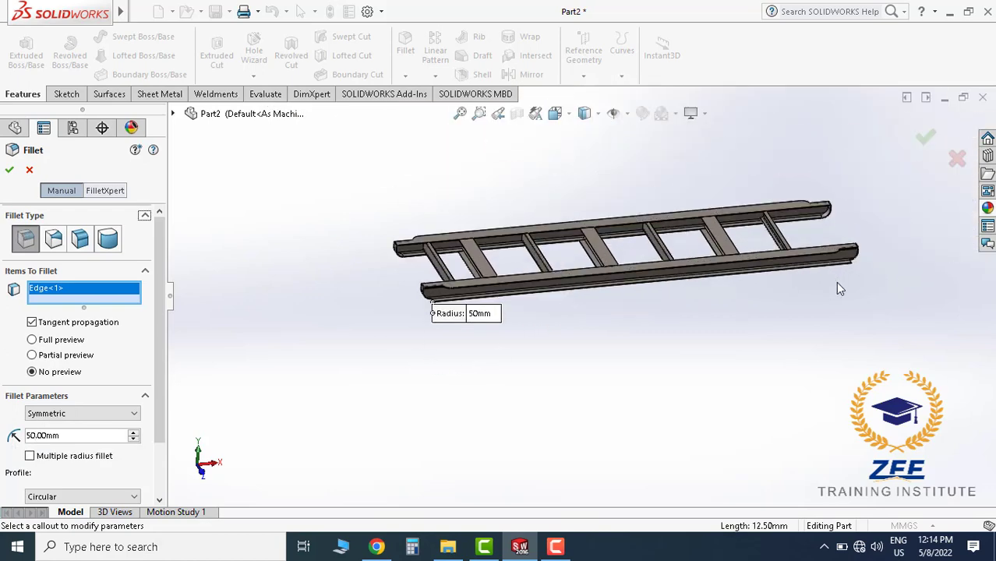
middle_click_drag(835, 281, 775, 289)
scroll(716, 271, "down", 3)
scroll(646, 308, "down", 3)
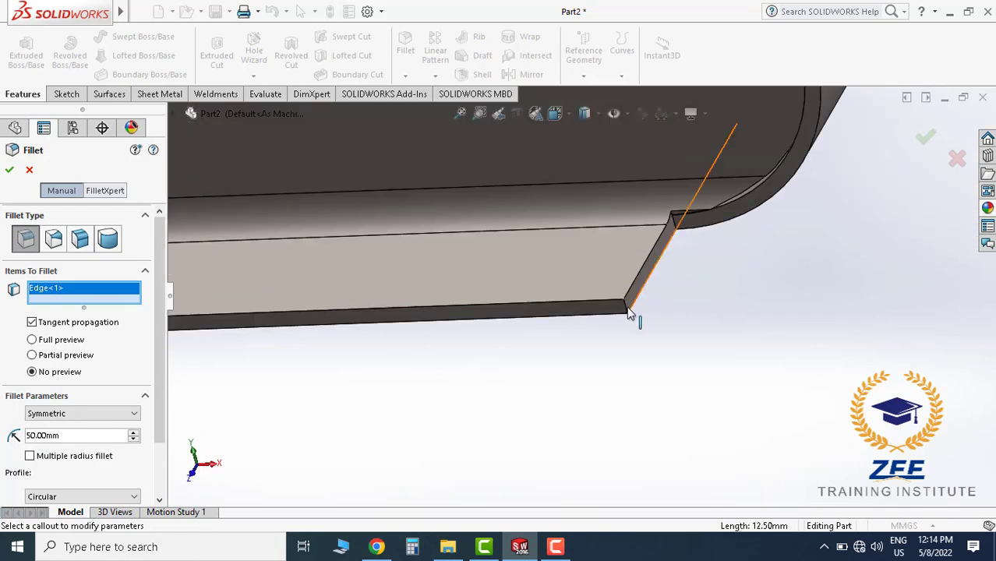
left_click(630, 311)
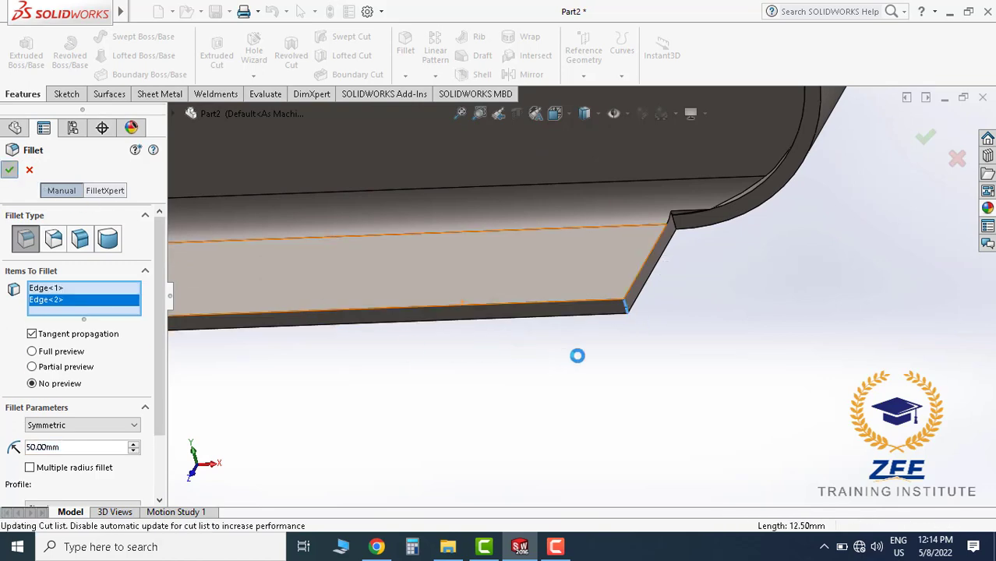
mouse_move(614, 364)
middle_mouse_down()
mouse_move(581, 265)
mouse_move(632, 252)
mouse_move(604, 275)
mouse_move(565, 192)
mouse_move(489, 278)
middle_mouse_up()
scroll(604, 275, "up", 5)
scroll(617, 262, "up", 3)
scroll(407, 341, "down", 3)
scroll(574, 371, "down", 3)
scroll(553, 389, "down", 2)
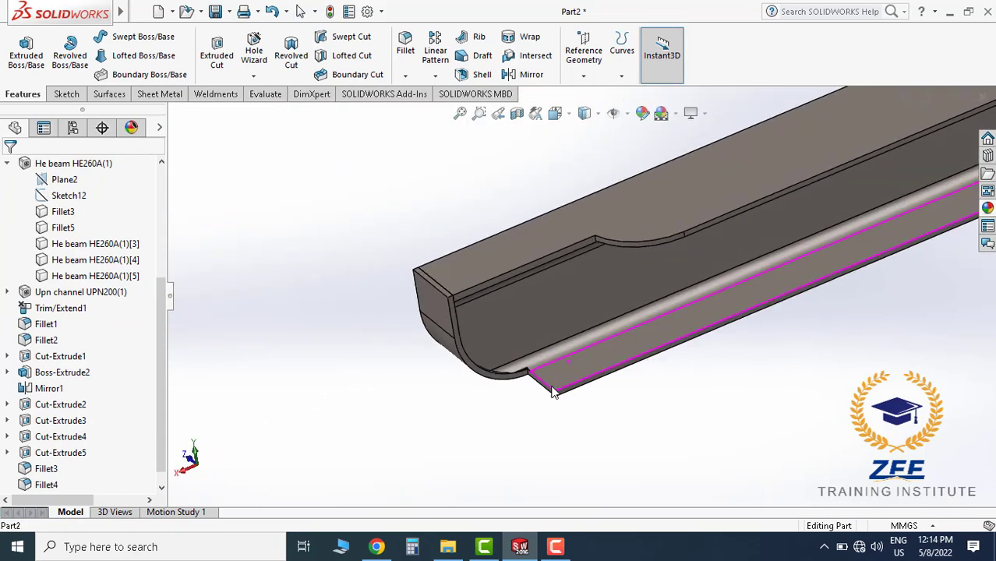
scroll(557, 351, "down", 1)
Add a 50 mm fillet (Fillet6) on the rail end's long flange edge and short end edge
left_click(405, 45)
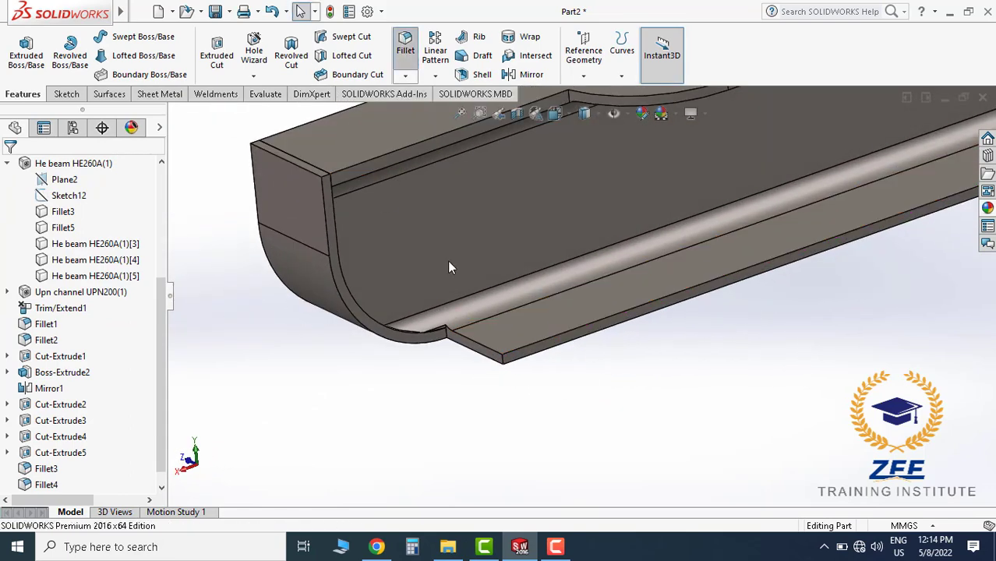
left_click(510, 364)
scroll(716, 329, "up", 3)
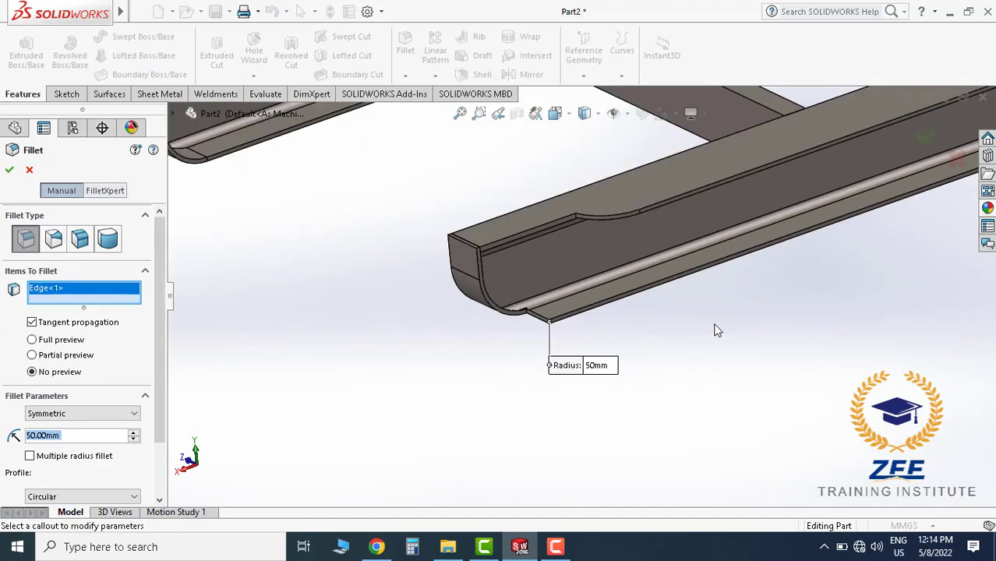
scroll(757, 270, "up", 3)
scroll(802, 225, "down", 3)
scroll(689, 193, "down", 3)
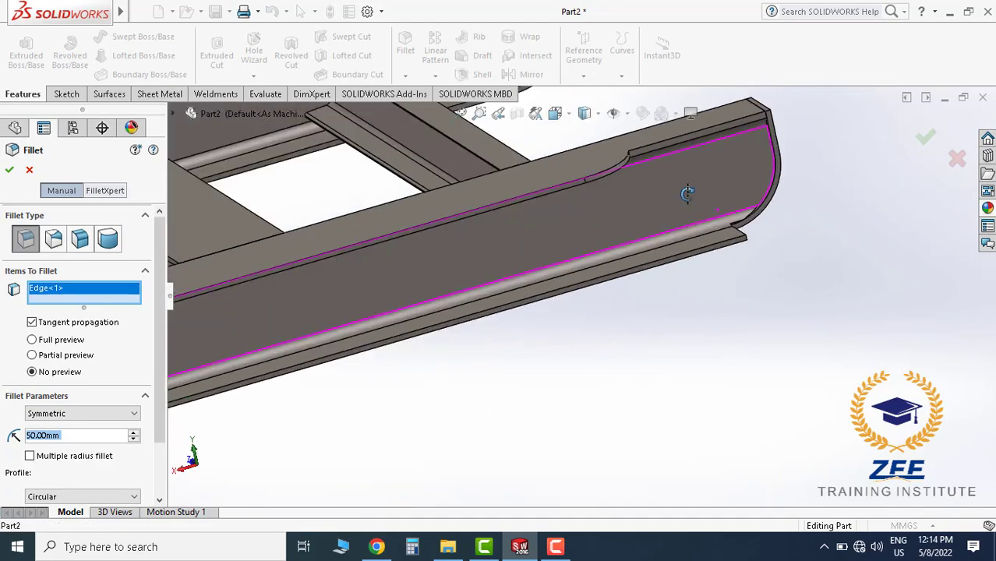
middle_click_drag(689, 194, 612, 330)
scroll(633, 283, "up", 2)
scroll(624, 304, "down", 3)
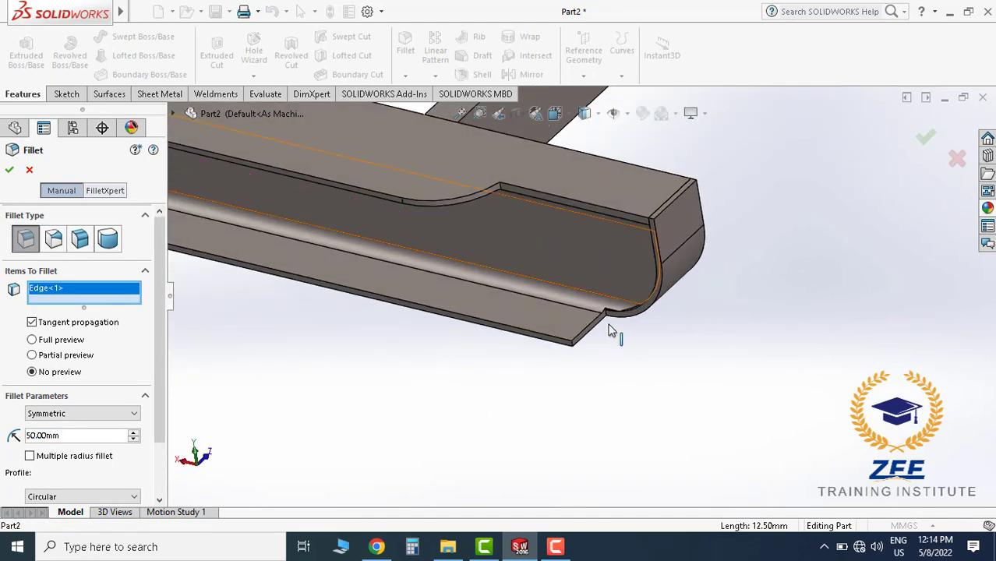
scroll(546, 350, "down", 2)
left_click(525, 353)
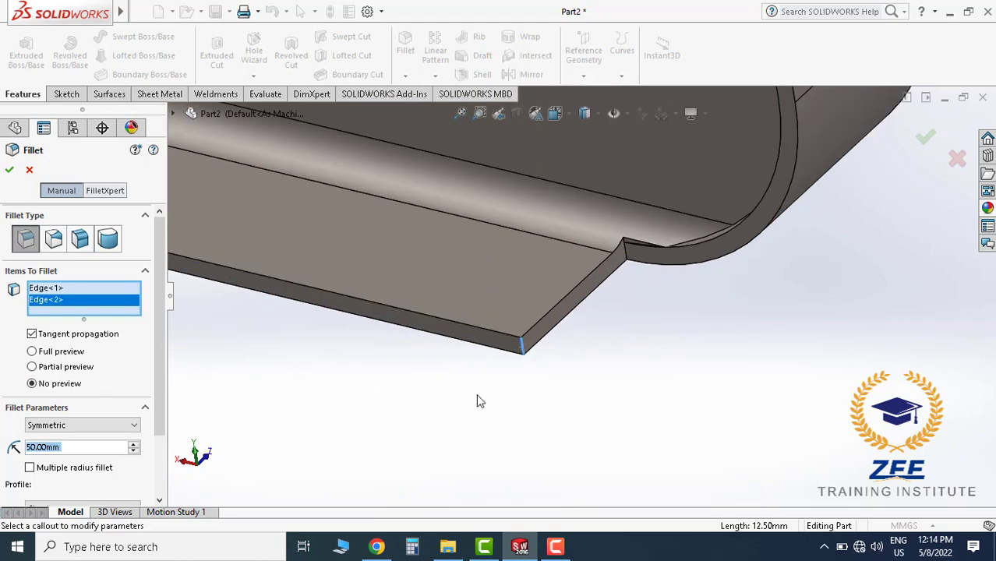
left_click(9, 171)
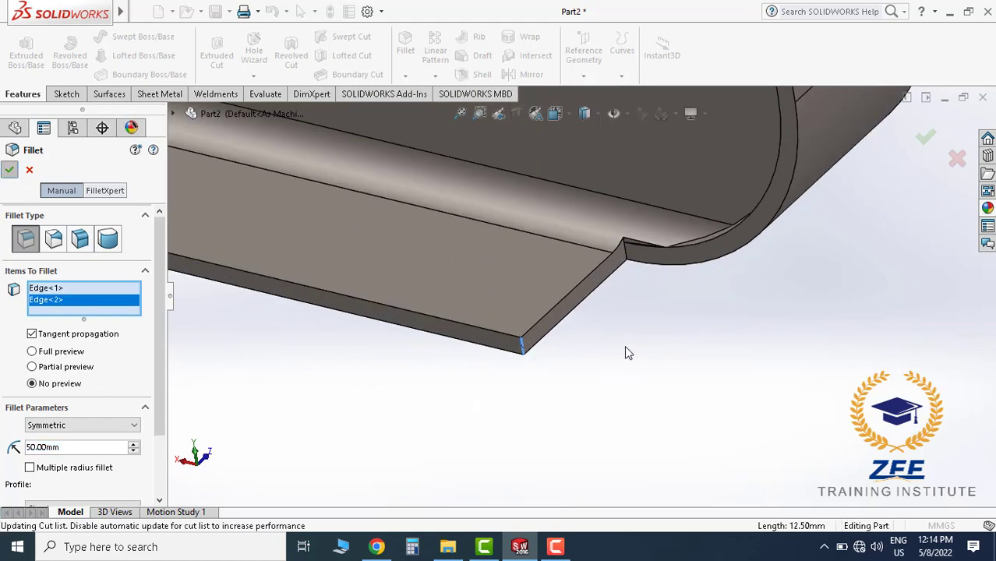
scroll(626, 347, "up", 2)
scroll(587, 318, "up", 3)
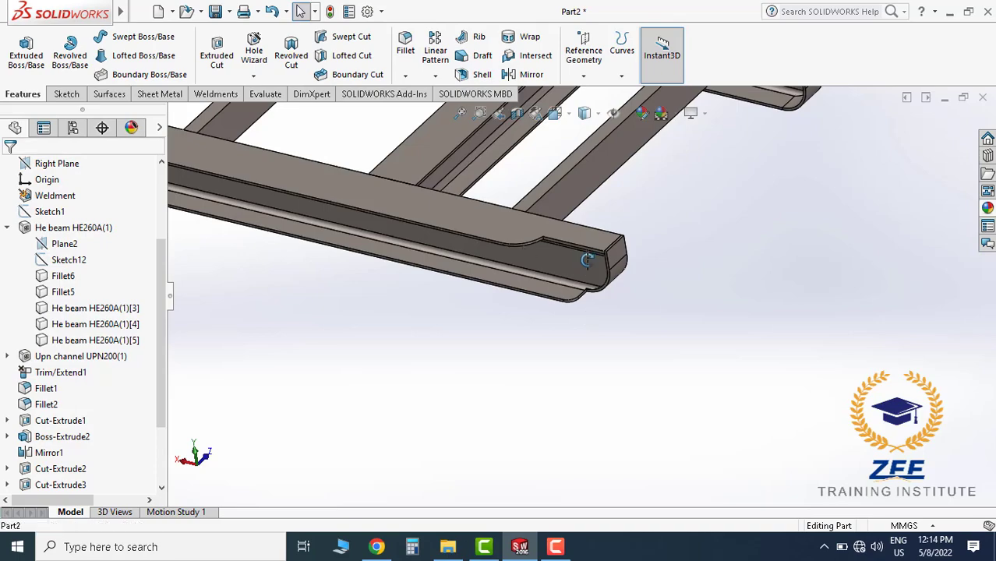
middle_click_drag(586, 259, 620, 223)
scroll(562, 259, "up", 3)
scroll(500, 241, "up", 2)
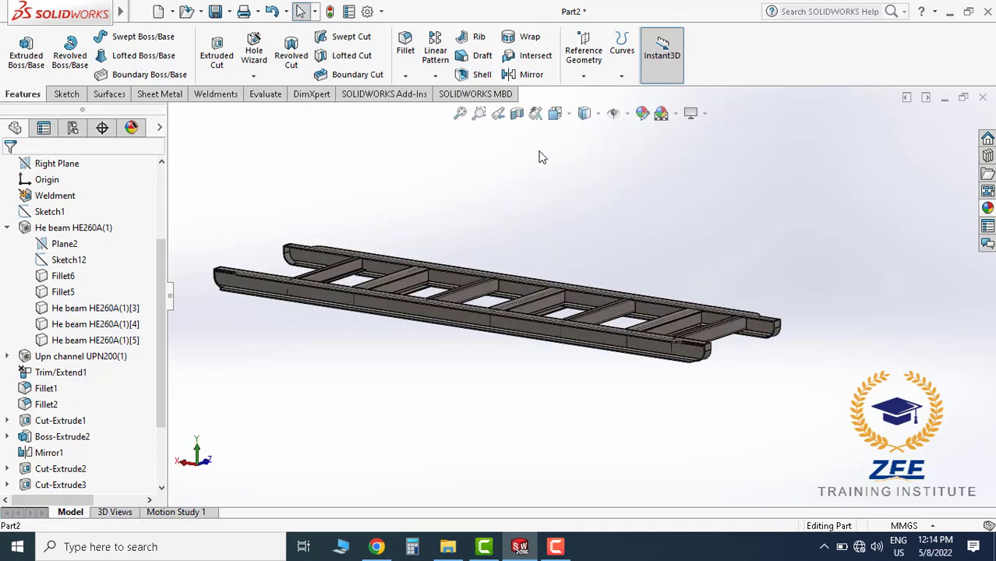
left_click(585, 113)
left_click(640, 173)
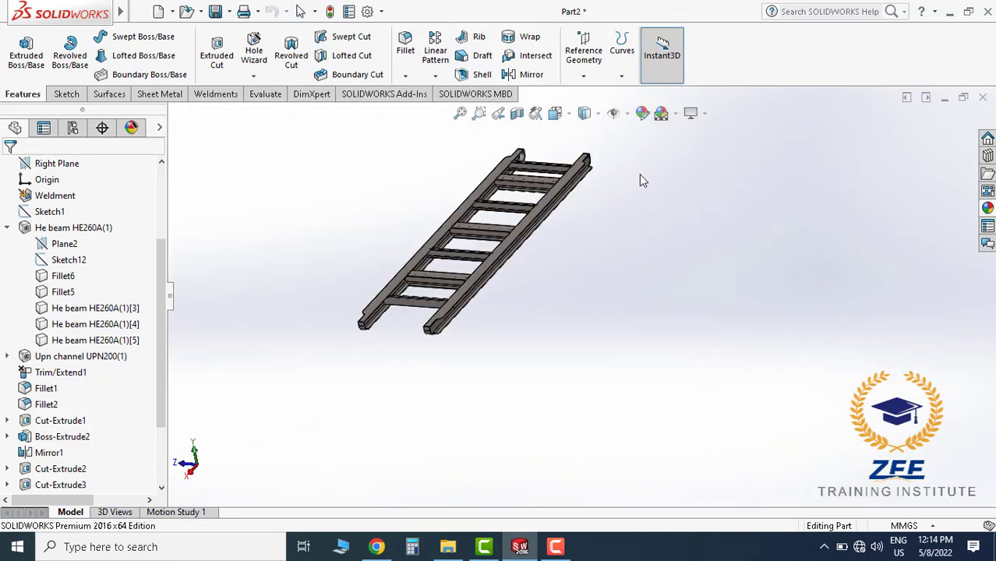
middle_click_drag(581, 334, 582, 284)
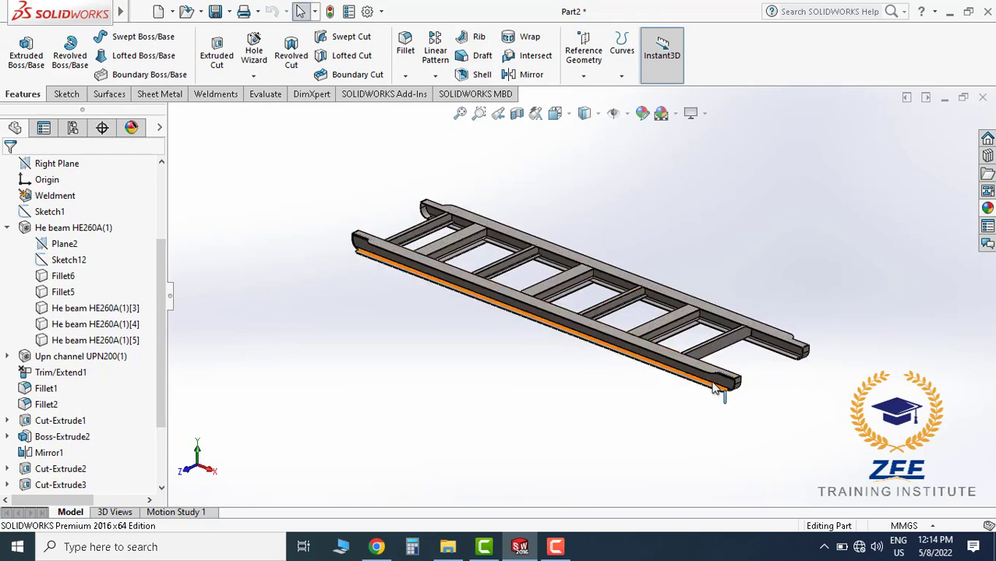
scroll(653, 300, "down", 5)
mouse_move(653, 300)
middle_mouse_down()
mouse_move(675, 320)
mouse_move(639, 305)
middle_mouse_up()
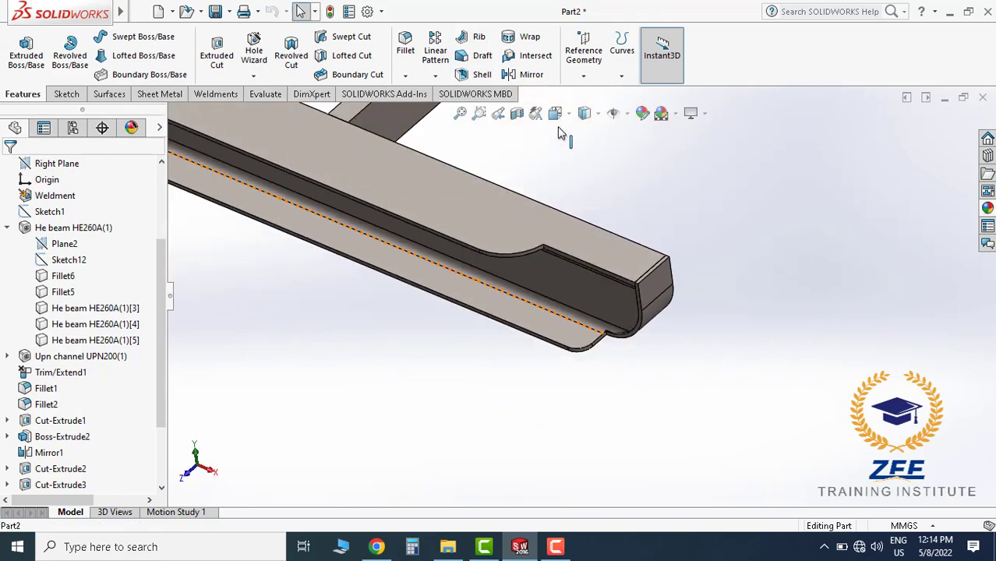
left_click(555, 113)
left_click(539, 234)
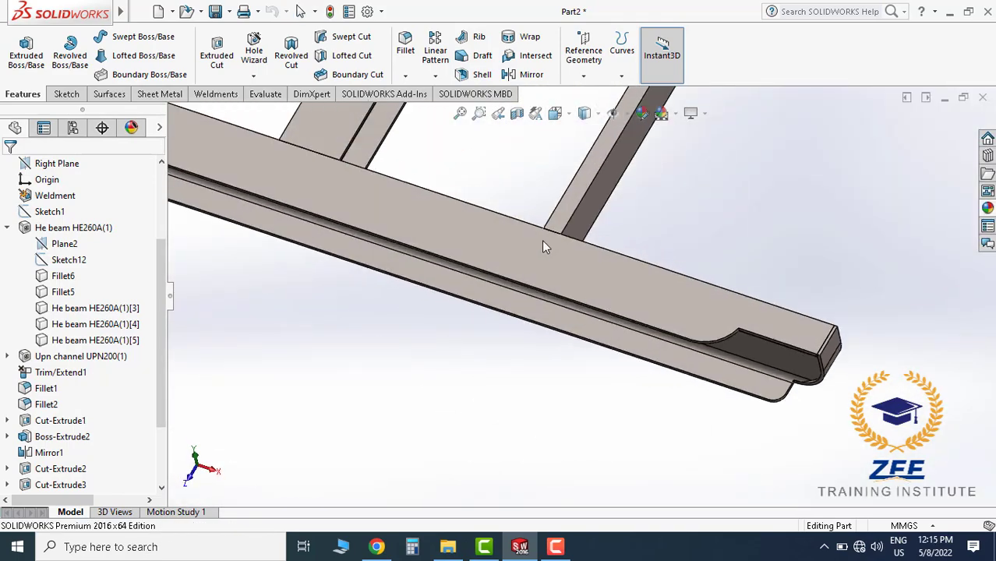
scroll(802, 265, "down", 4)
scroll(800, 263, "up", 3)
scroll(686, 253, "up", 4)
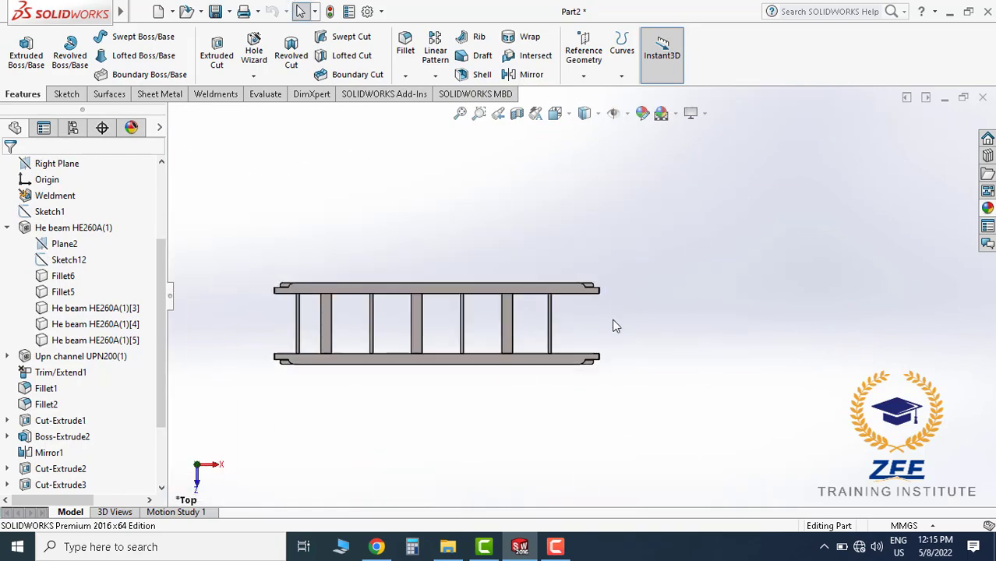
mouse_move(613, 325)
middle_mouse_down()
mouse_move(567, 227)
mouse_move(456, 290)
middle_mouse_up()
scroll(456, 289, "down", 4)
mouse_move(507, 251)
middle_mouse_down()
mouse_move(461, 289)
mouse_move(483, 309)
mouse_move(568, 327)
mouse_move(437, 366)
middle_mouse_up()
scroll(452, 311, "down", 2)
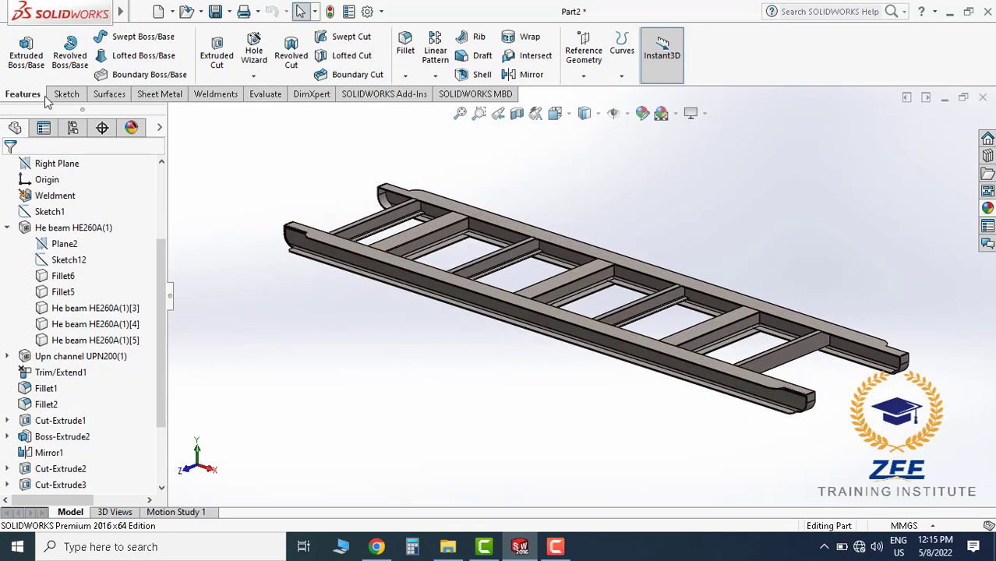
Start a reference plane on the rail's top face with an 85 mm offset
left_click(583, 76)
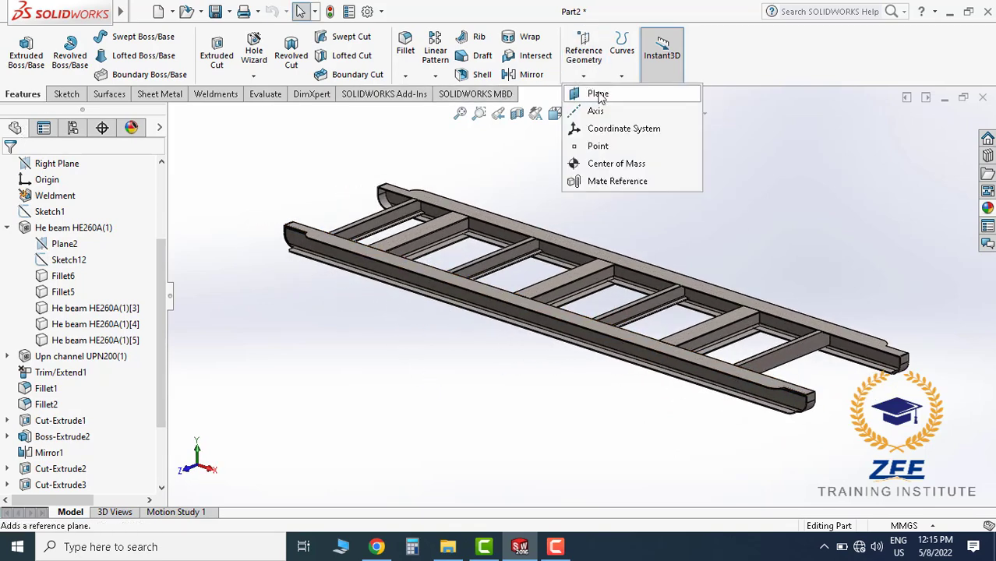
left_click(597, 93)
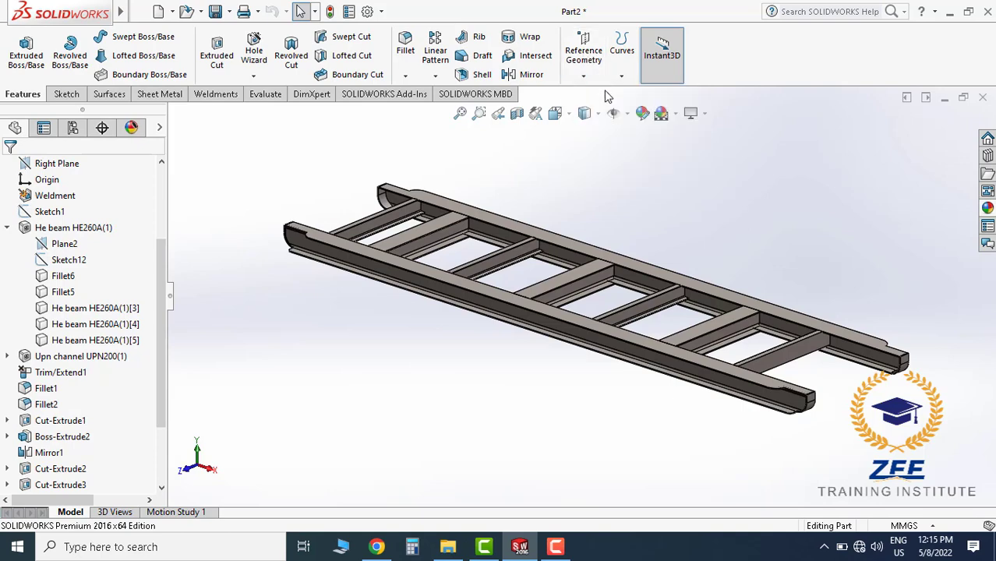
scroll(389, 230, "down", 3)
scroll(478, 280, "up", 1)
scroll(467, 275, "down", 2)
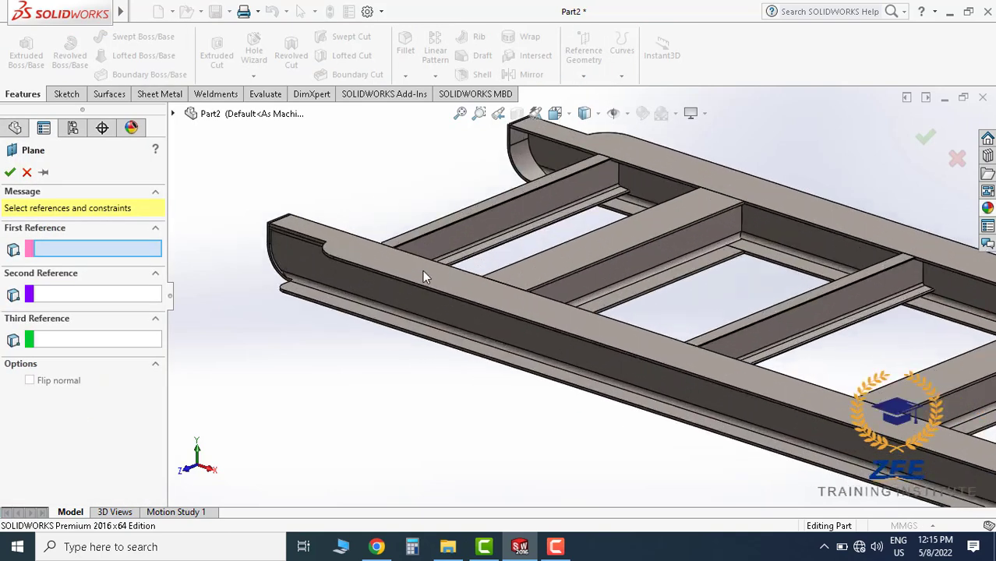
left_click(375, 258)
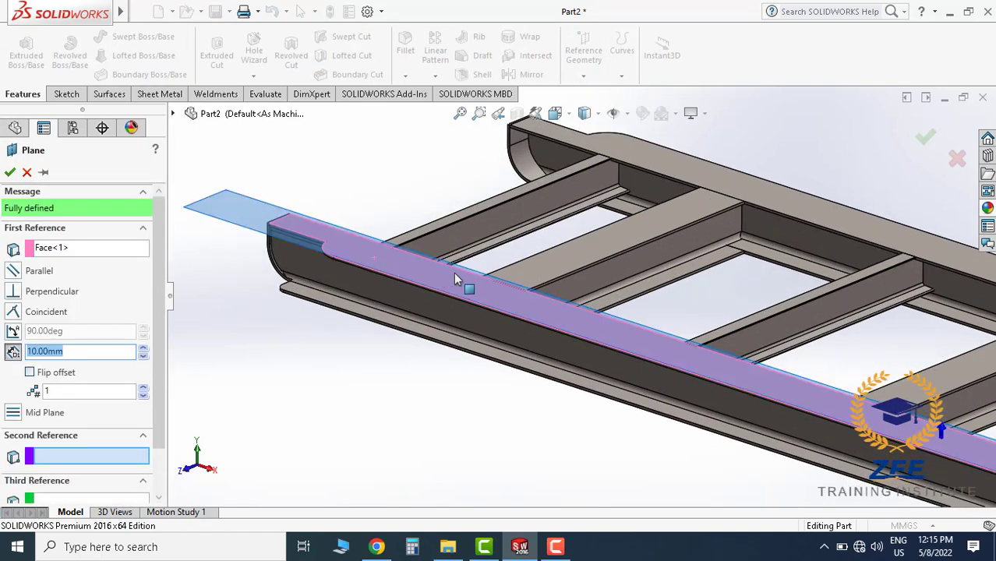
scroll(394, 261, "down", 1)
type("85")
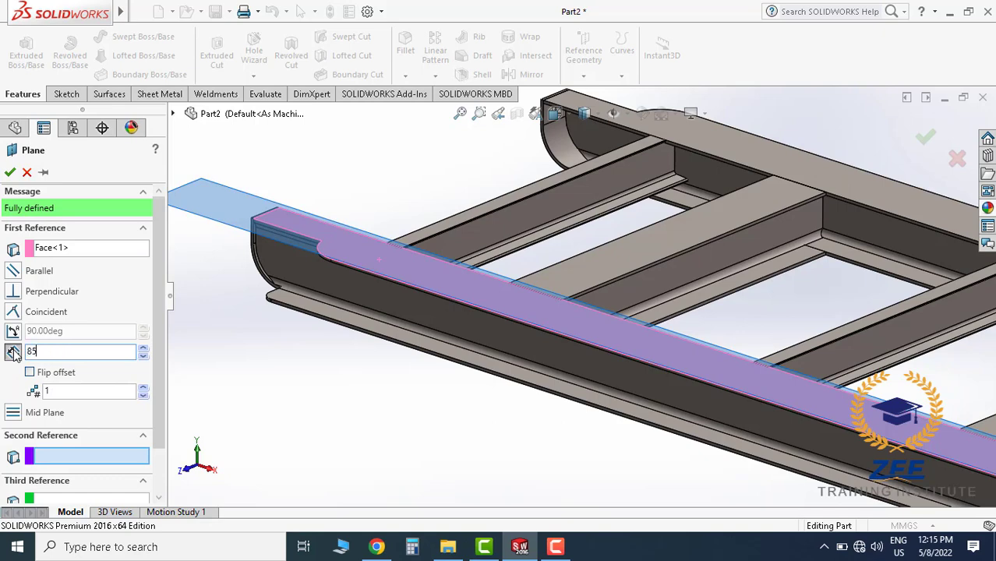
key("Return")
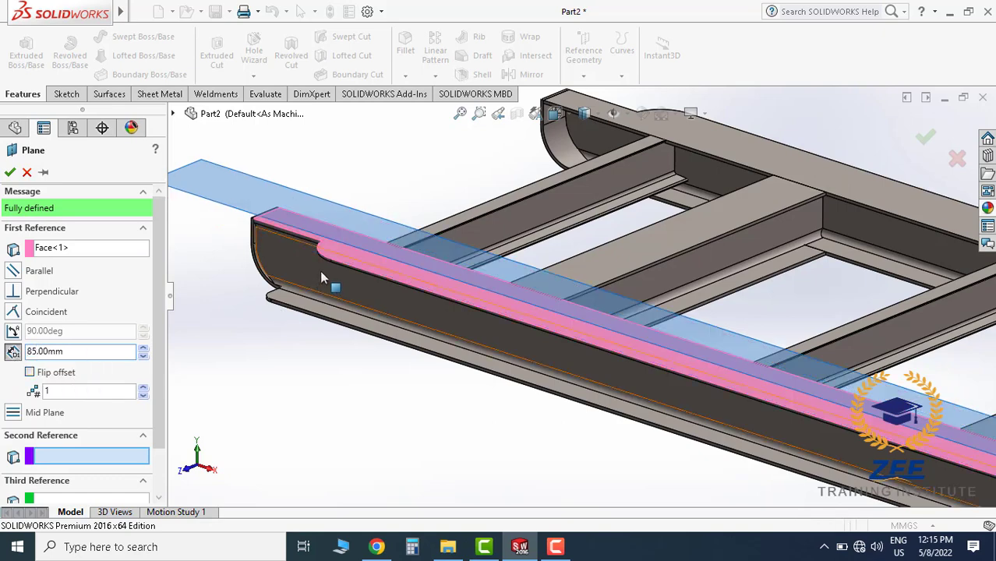
Flip the offset so the plane passes into the rail, and accept Plane4
mouse_move(328, 282)
middle_mouse_down()
mouse_move(329, 222)
mouse_move(332, 257)
middle_mouse_up()
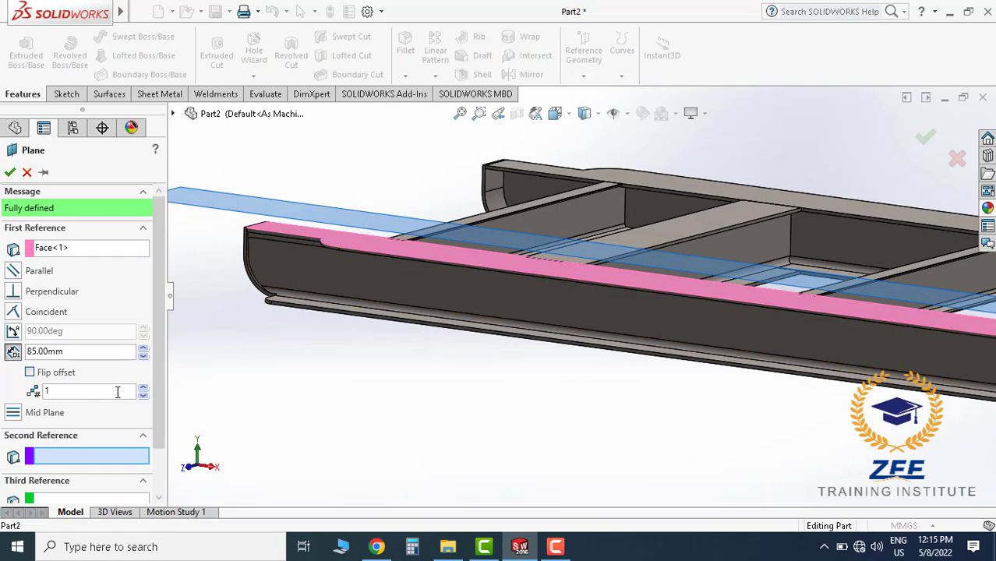
left_click(30, 374)
left_click(30, 374)
left_click(30, 373)
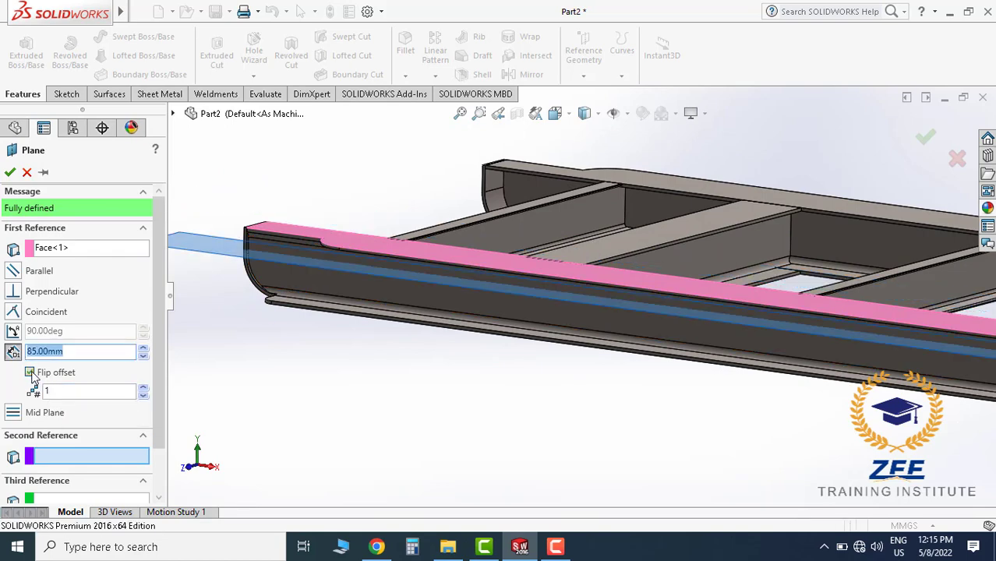
mouse_move(338, 263)
middle_mouse_down()
mouse_move(348, 204)
mouse_move(331, 260)
mouse_move(366, 300)
middle_mouse_up()
left_click(10, 172)
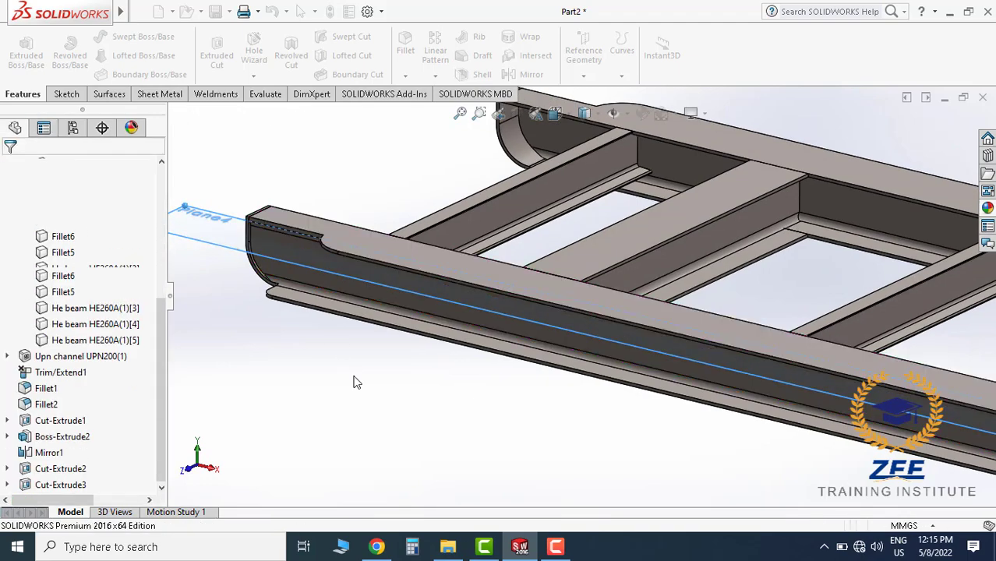
Open Sketch21 on Plane4 and view it Normal To, zoomed to the frame's left end
scroll(467, 343, "up", 3)
mouse_move(568, 307)
middle_mouse_down()
mouse_move(639, 308)
mouse_move(593, 331)
middle_mouse_up()
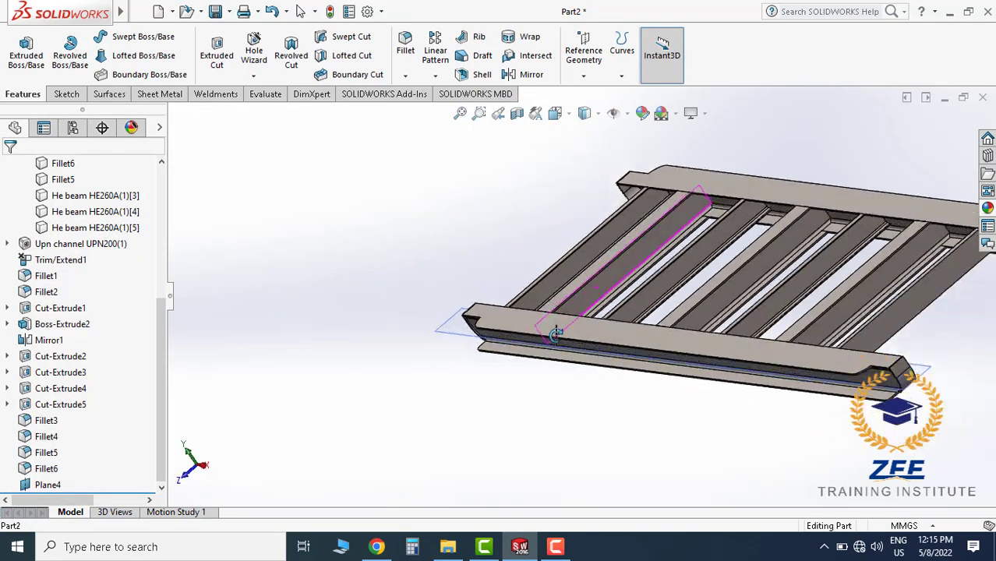
scroll(592, 331, "up", 2)
scroll(592, 331, "down", 5)
scroll(577, 311, "up", 4)
scroll(293, 333, "down", 4)
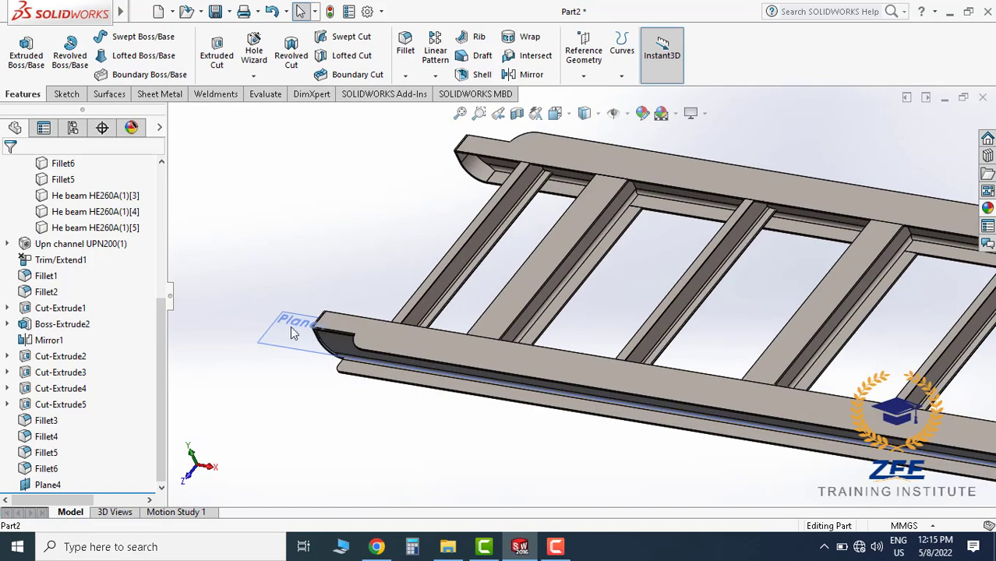
left_click(290, 318)
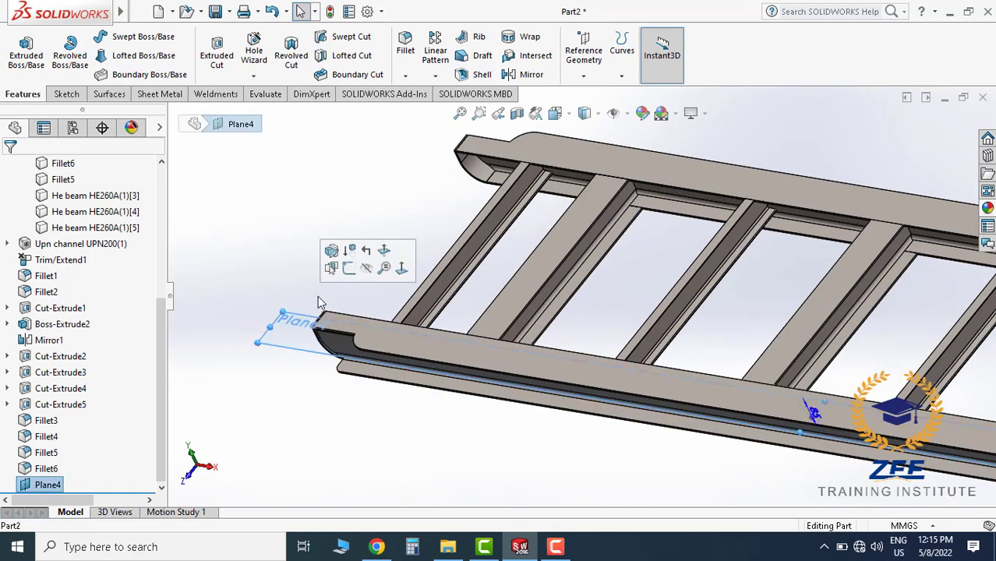
left_click(351, 269)
left_click(560, 117)
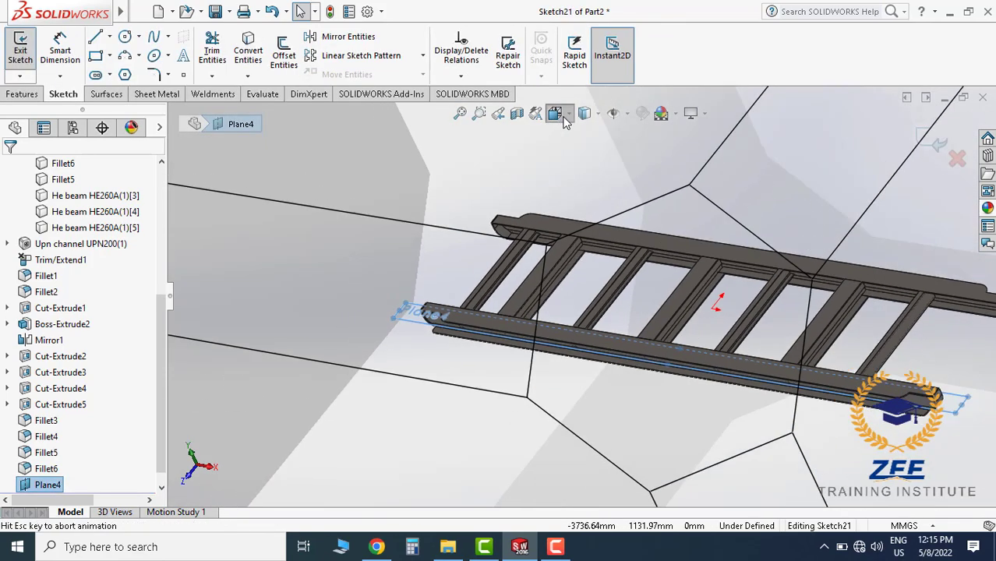
left_click(614, 174)
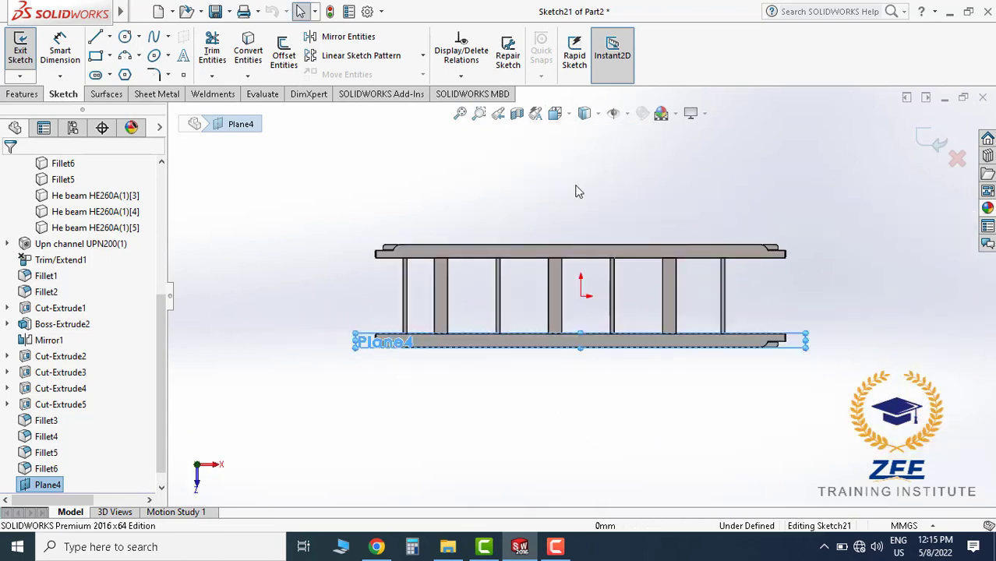
left_click(427, 309)
scroll(437, 307, "down", 3)
scroll(450, 306, "down", 2)
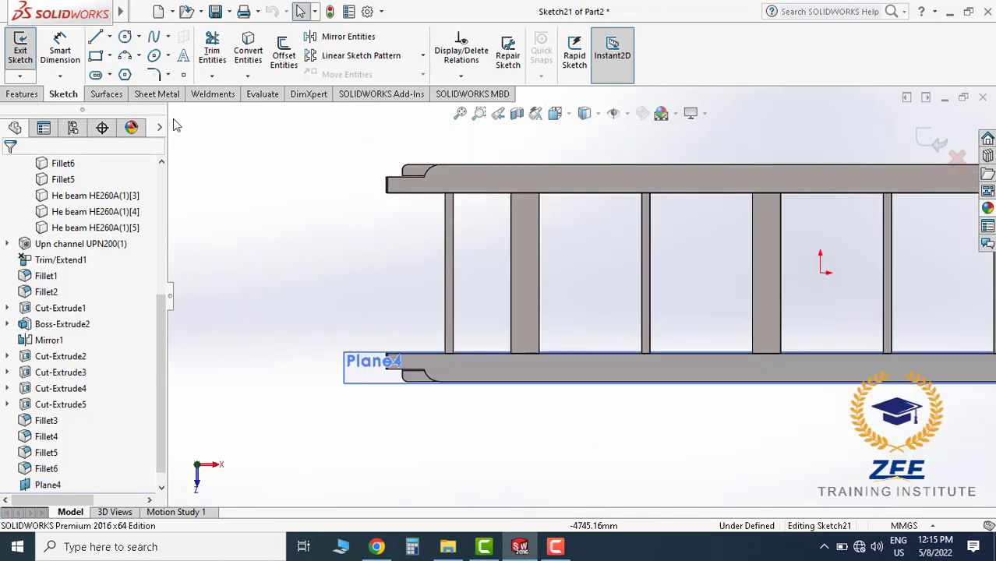
left_click(95, 38)
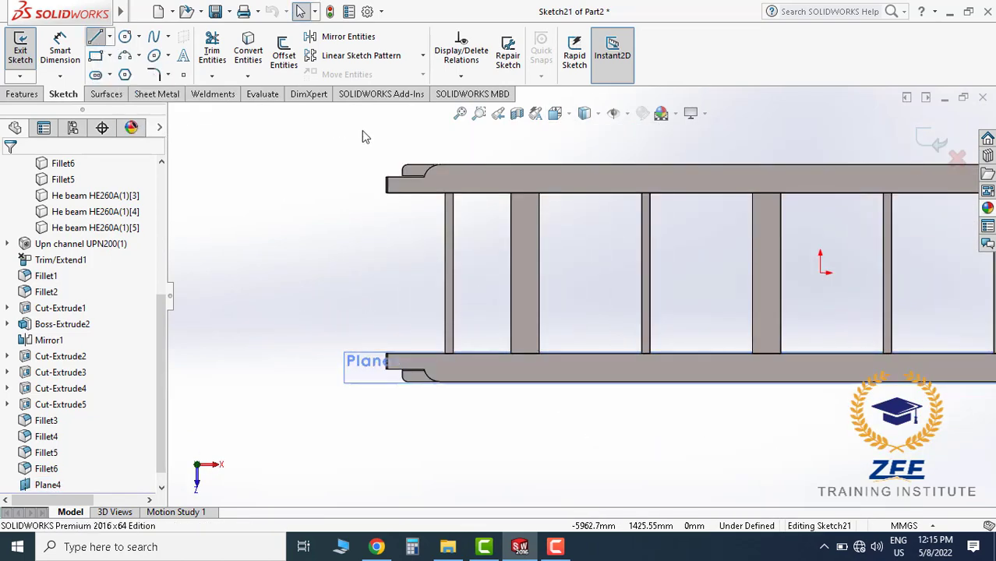
Draw a vertical line across the frame's left end and dimension it 1968
left_click(407, 151)
left_click(409, 410)
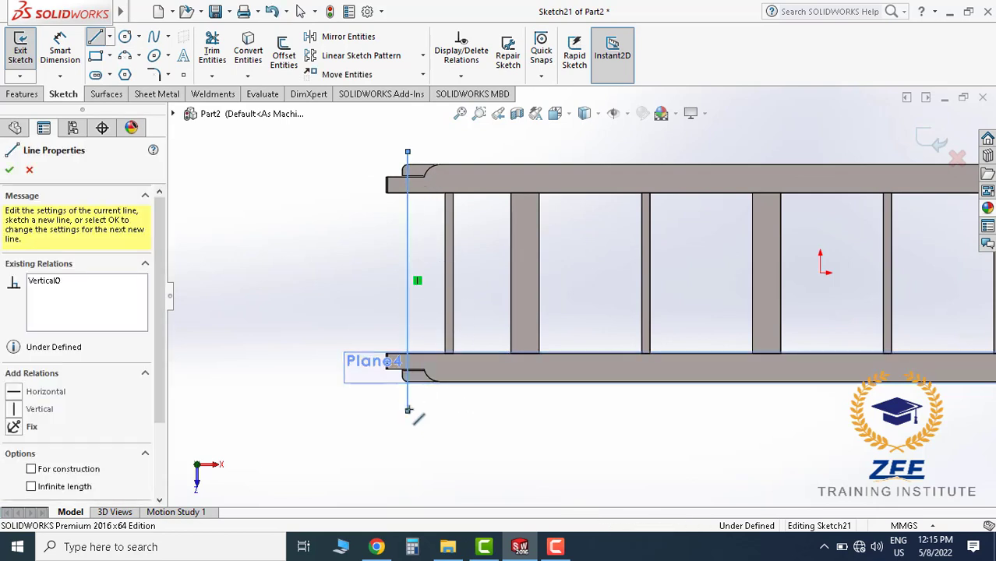
key("Escape")
key("Escape")
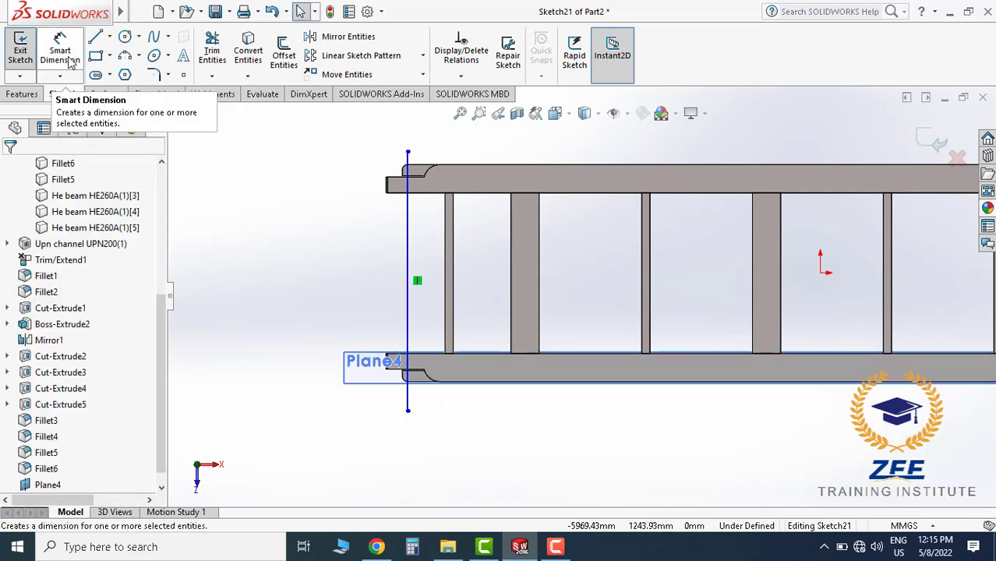
left_click(60, 48)
left_click(407, 304)
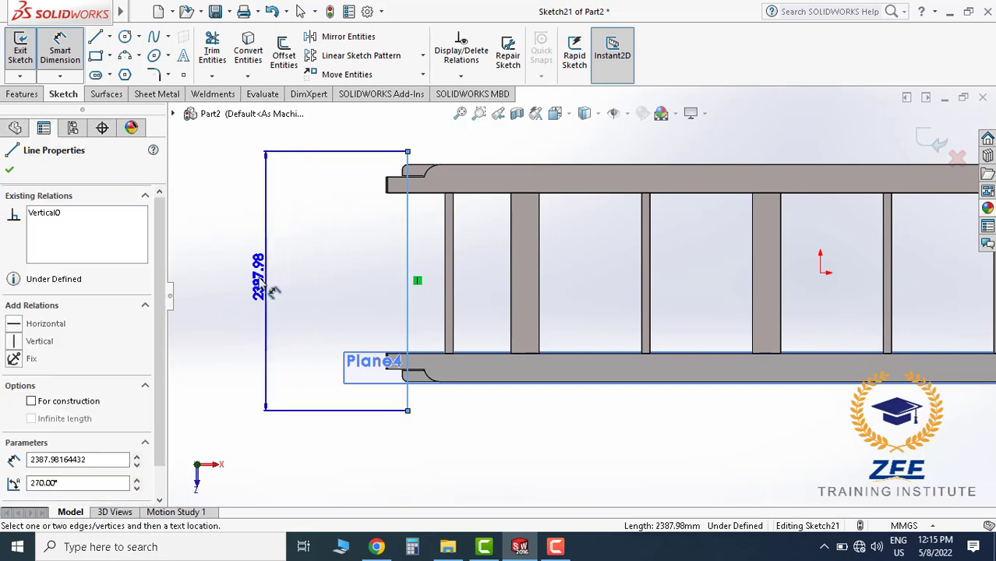
left_click(263, 284)
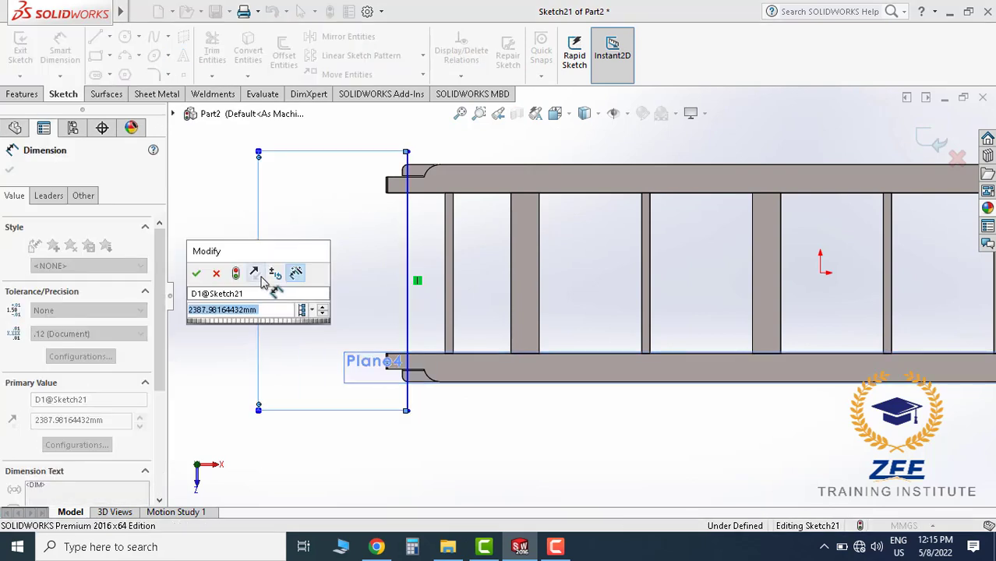
type("1")
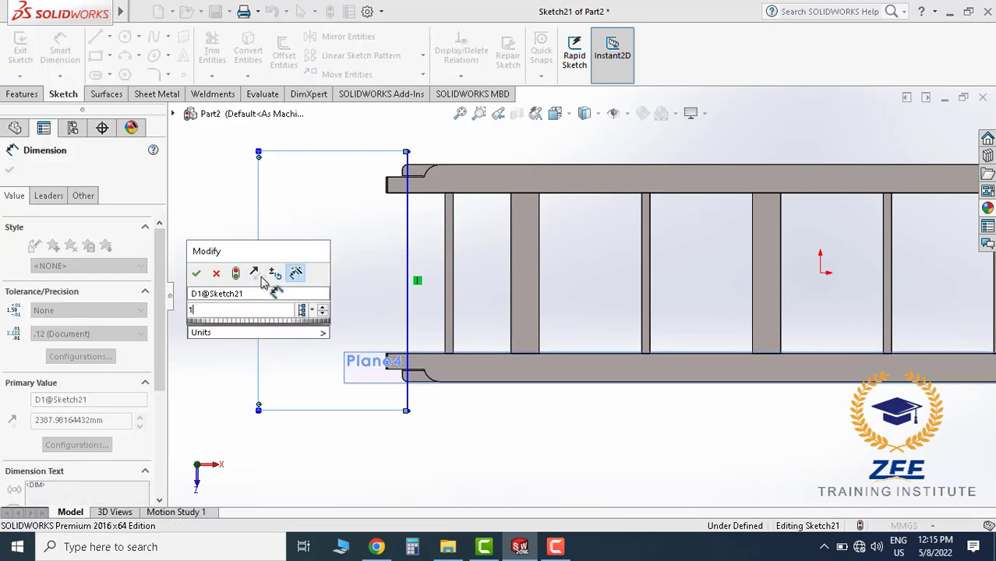
type("968")
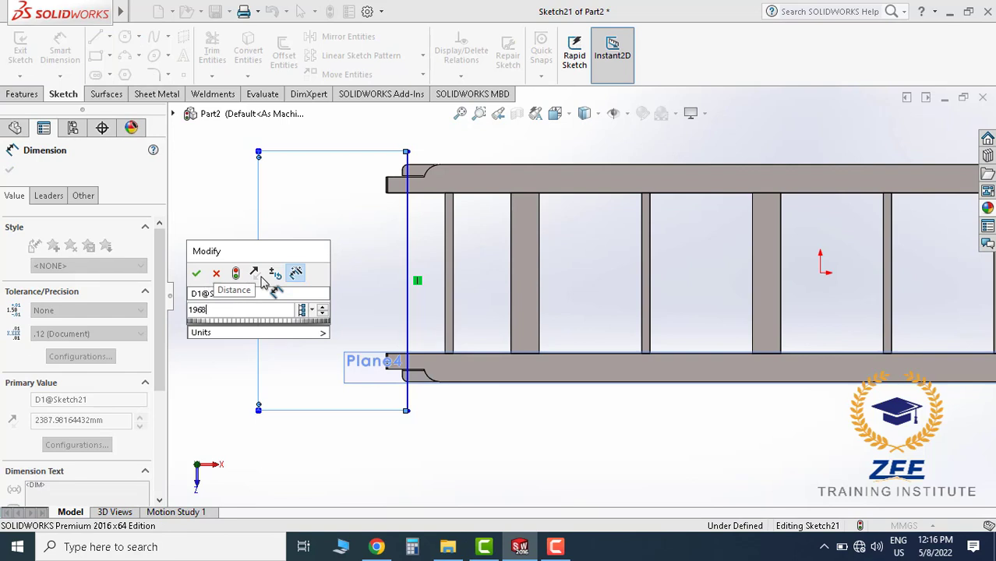
left_click(197, 276)
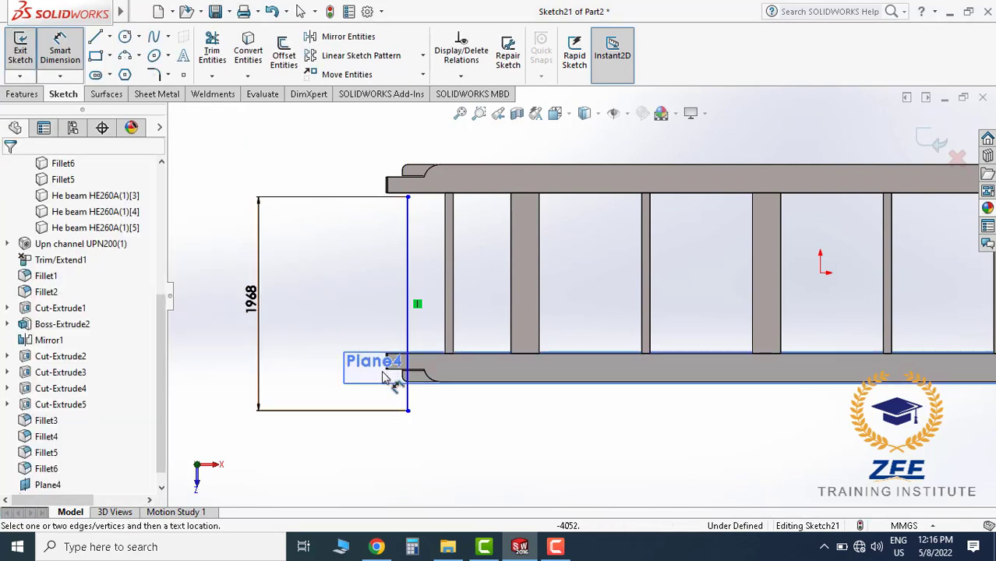
Dimension the line's lower end to the origin as 1968/2 (984) to centre it
left_click(410, 413)
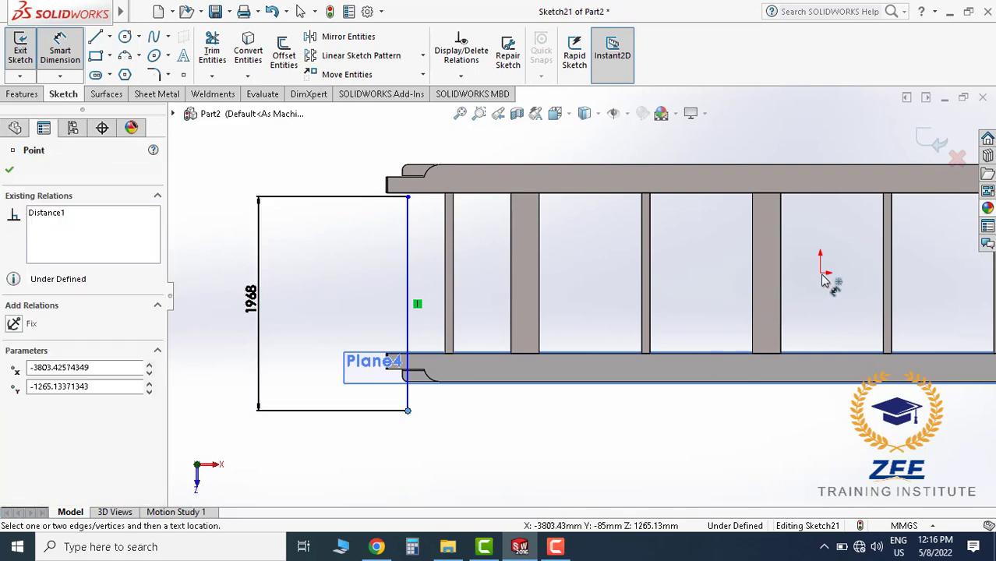
left_click(823, 276)
left_click(310, 320)
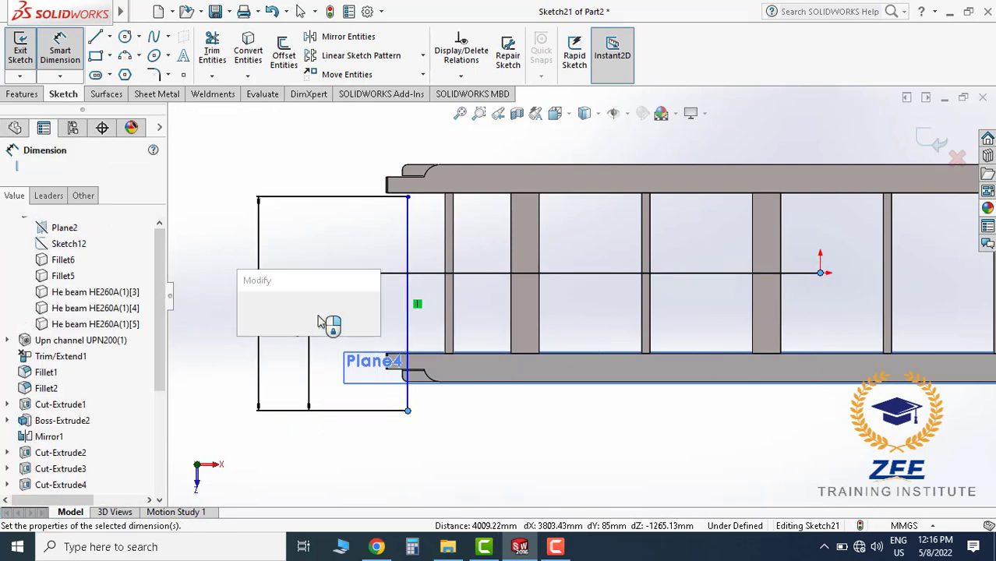
type("1968\\2")
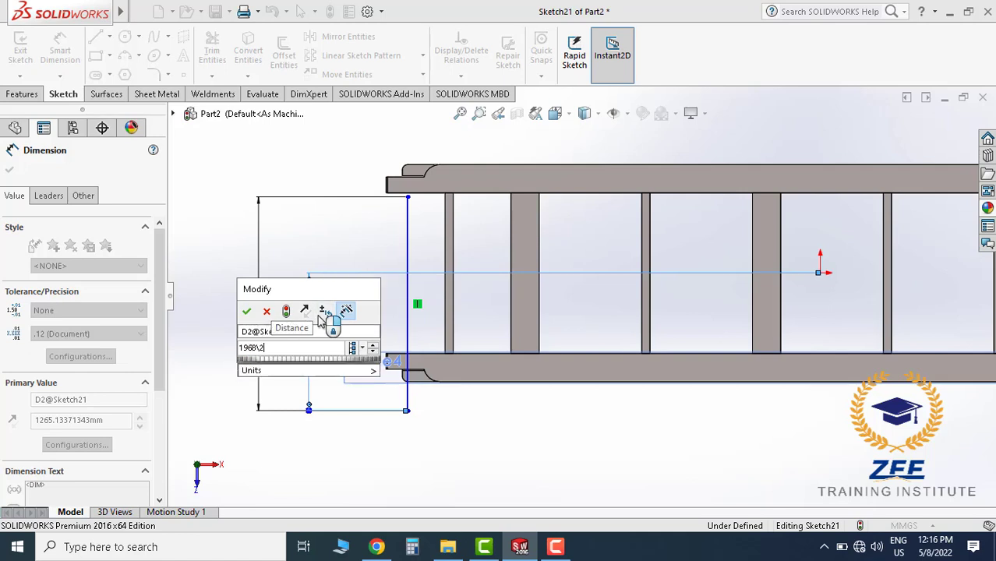
left_click(247, 312)
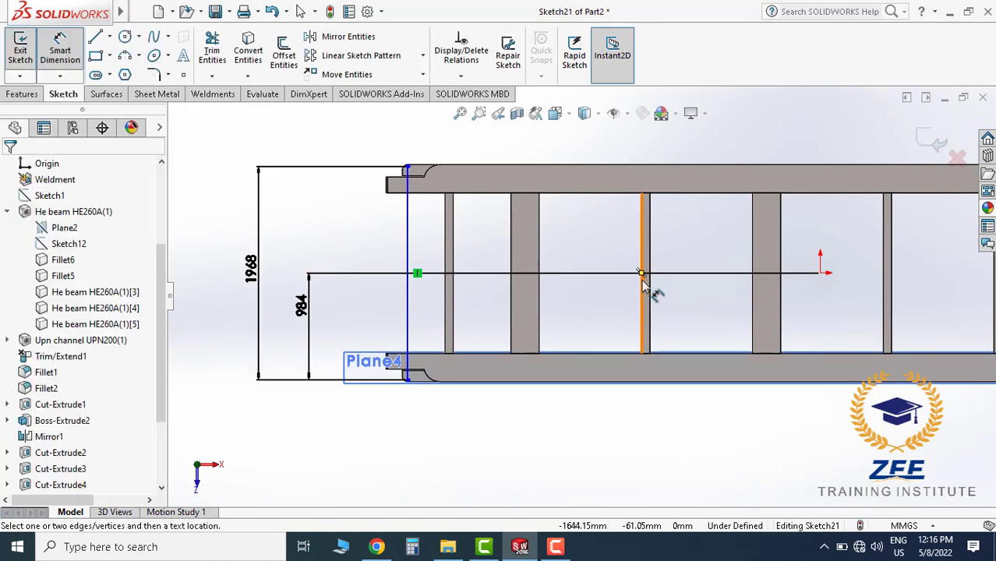
Dimension the vertical sketch line 150 mm from the channel's end edge
scroll(440, 268, "down", 1)
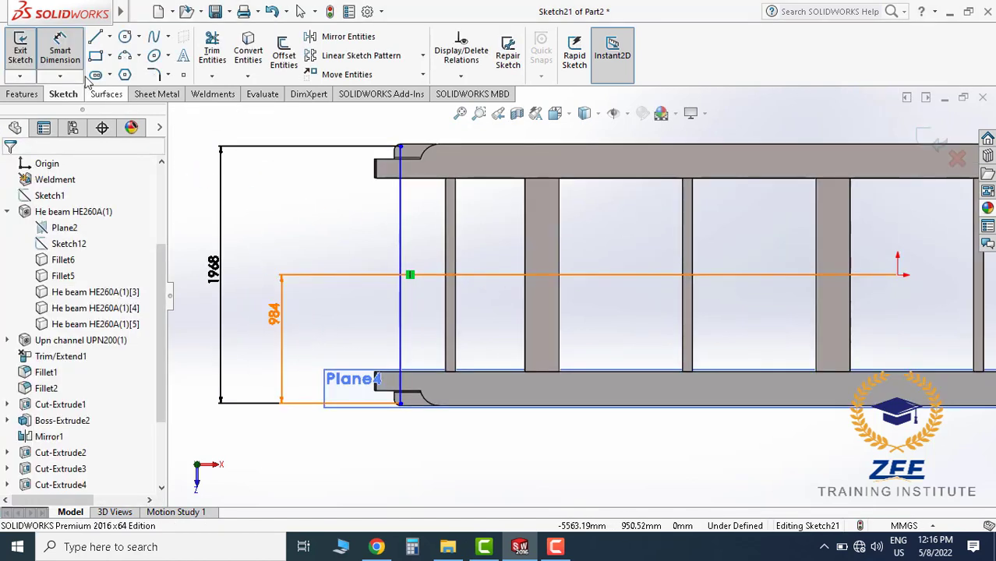
scroll(438, 208, "down", 1)
scroll(396, 204, "down", 2)
left_click(382, 197)
scroll(351, 177, "down", 3)
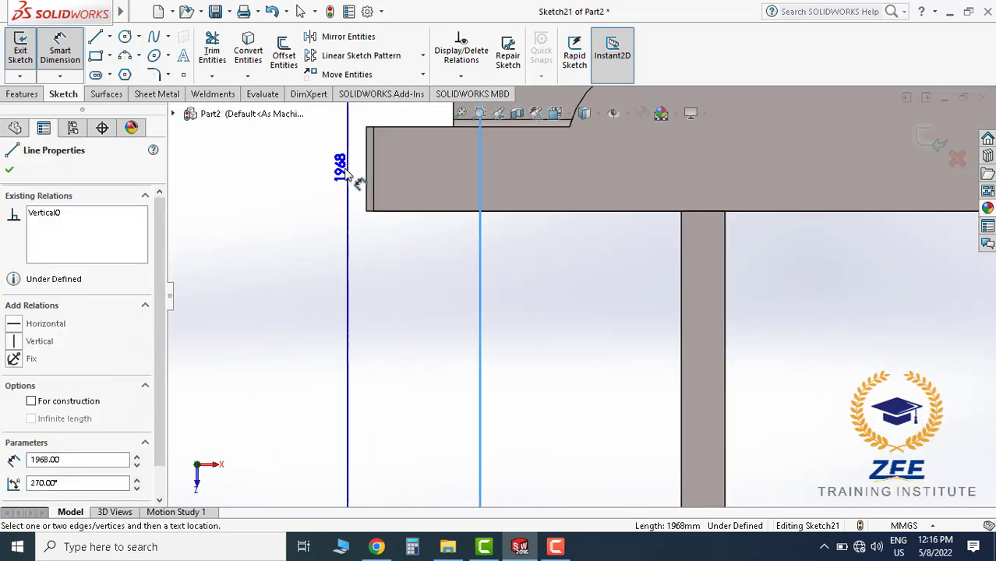
left_click_drag(345, 172, 360, 177)
left_click(480, 234)
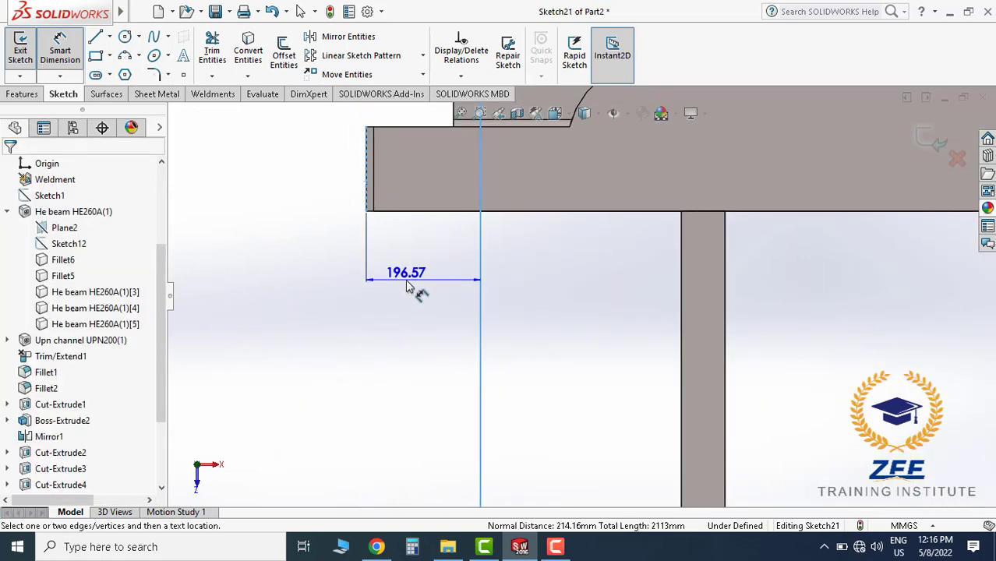
left_click(410, 288)
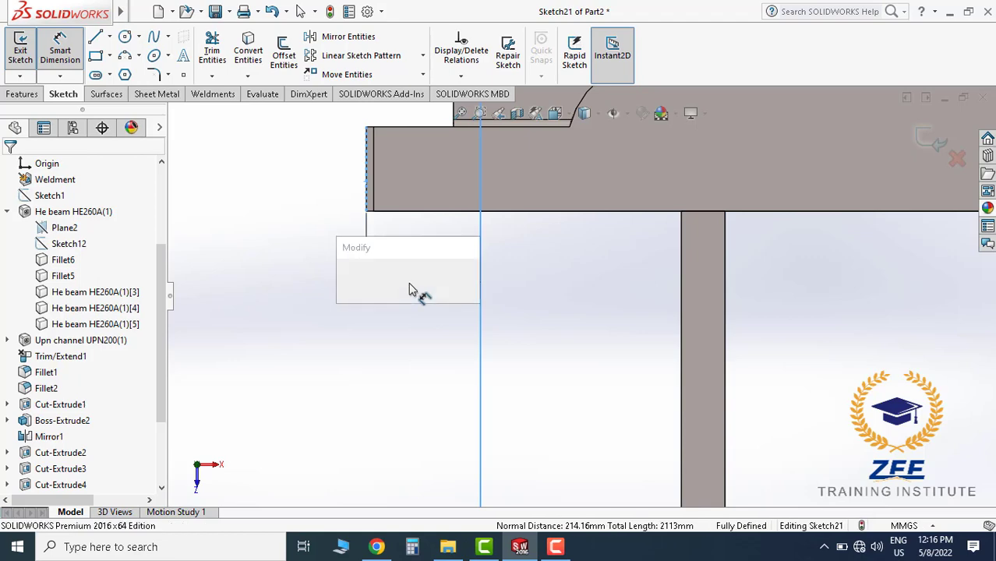
type("150")
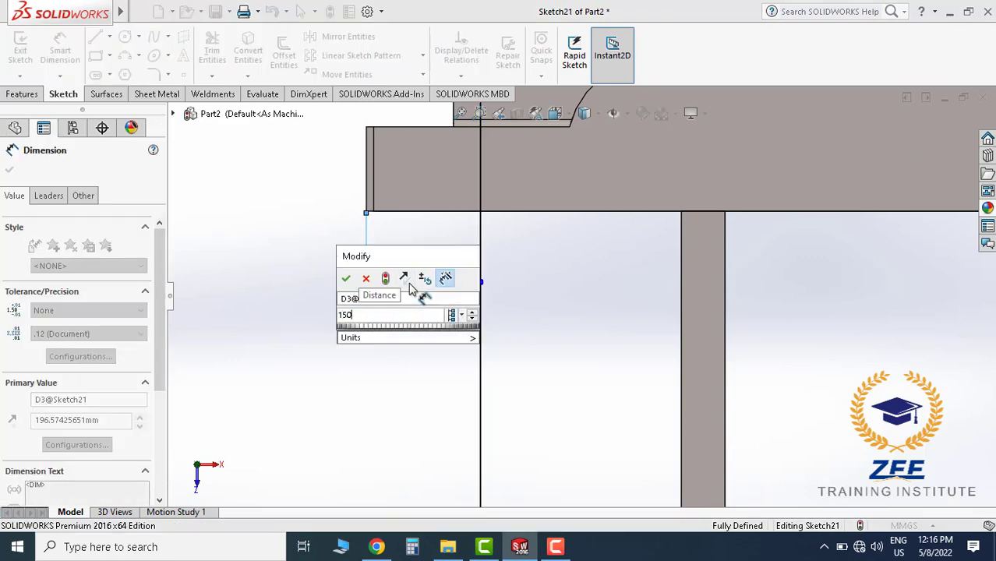
key("Return")
key("Escape")
Exit the sketch and orbit the view toward the beam end near Plane4
scroll(564, 267, "up", 3)
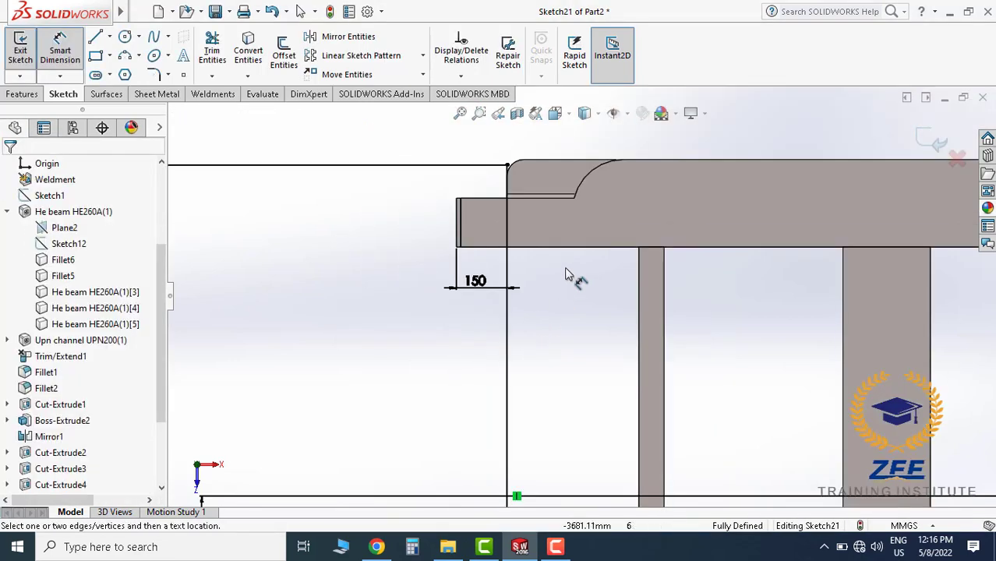
scroll(560, 179, "up", 3)
middle_click_drag(560, 180, 552, 366)
scroll(553, 365, "down", 3)
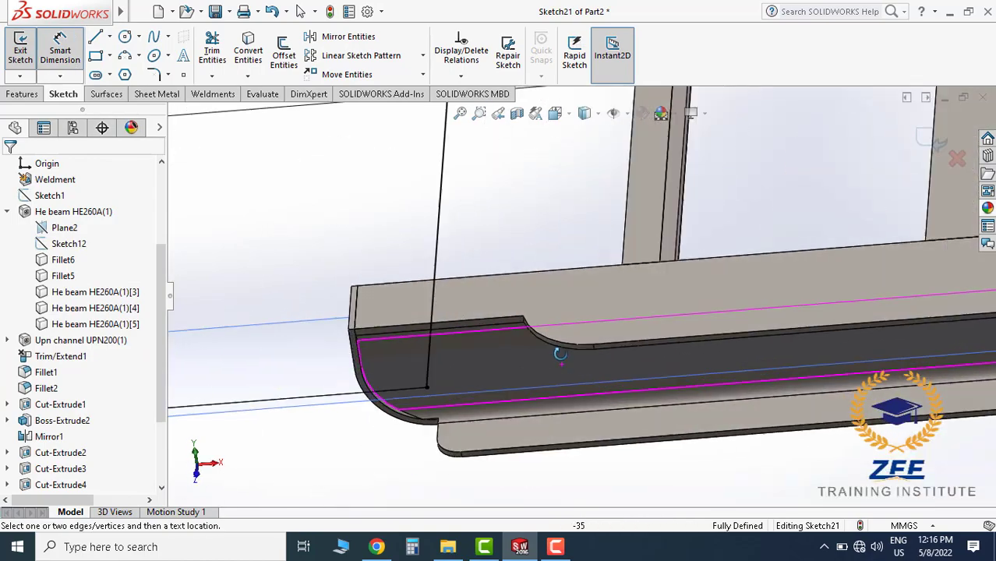
scroll(558, 351, "down", 3)
scroll(577, 312, "up", 2)
scroll(574, 372, "down", 1)
scroll(573, 372, "up", 3)
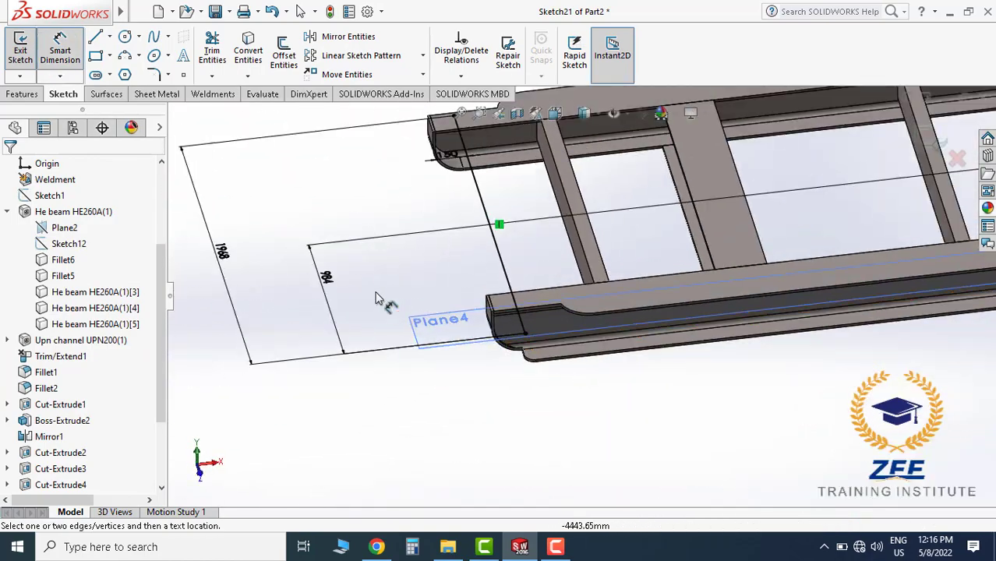
scroll(522, 350, "down", 3)
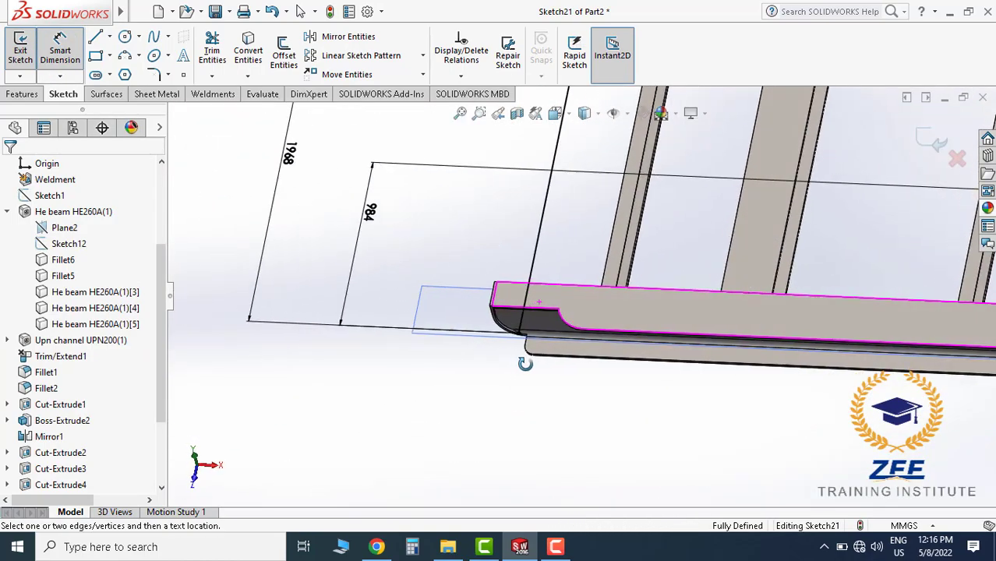
middle_click_drag(522, 351, 833, 145)
scroll(832, 145, "up", 3)
key("Escape")
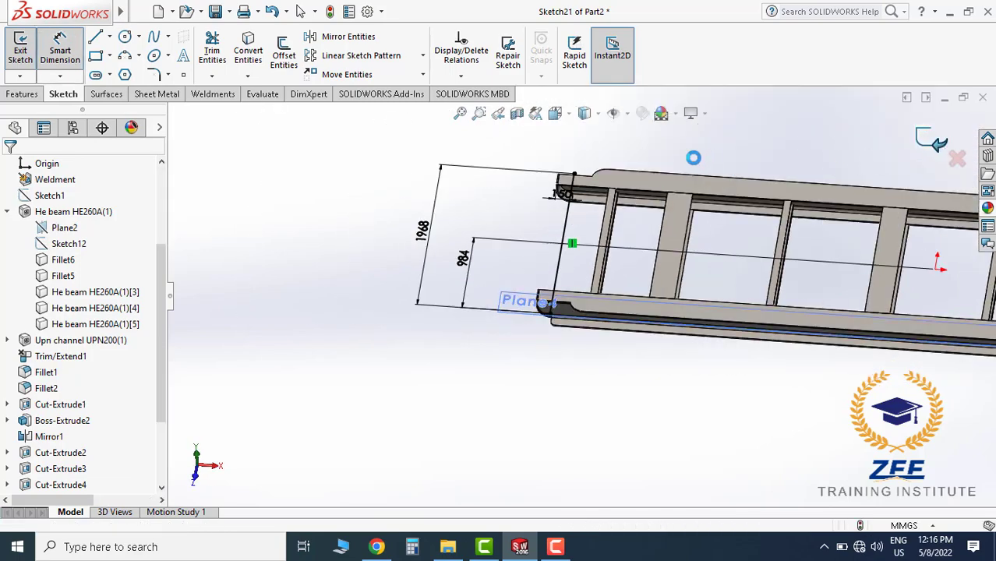
middle_click_drag(686, 162, 546, 289)
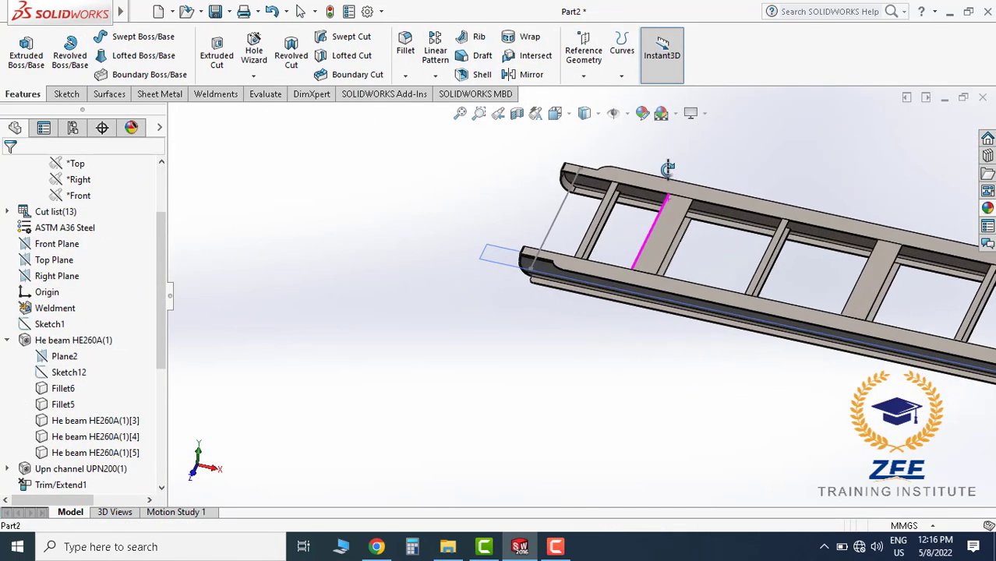
Hide Plane4, then orbit to an oblique view of the whole ladder frame
scroll(543, 283, "down", 3)
scroll(545, 291, "down", 2)
left_click(284, 306)
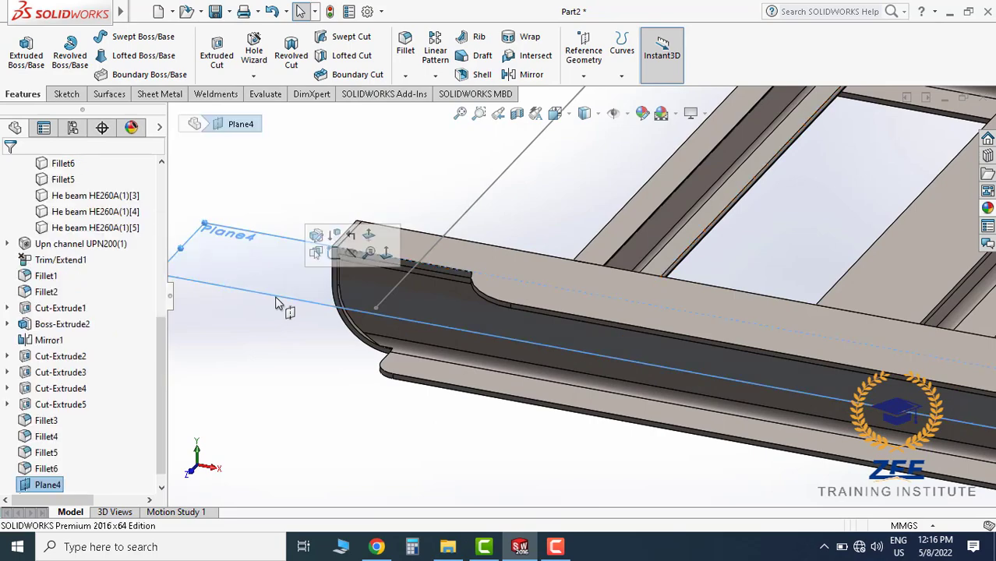
left_click(351, 253)
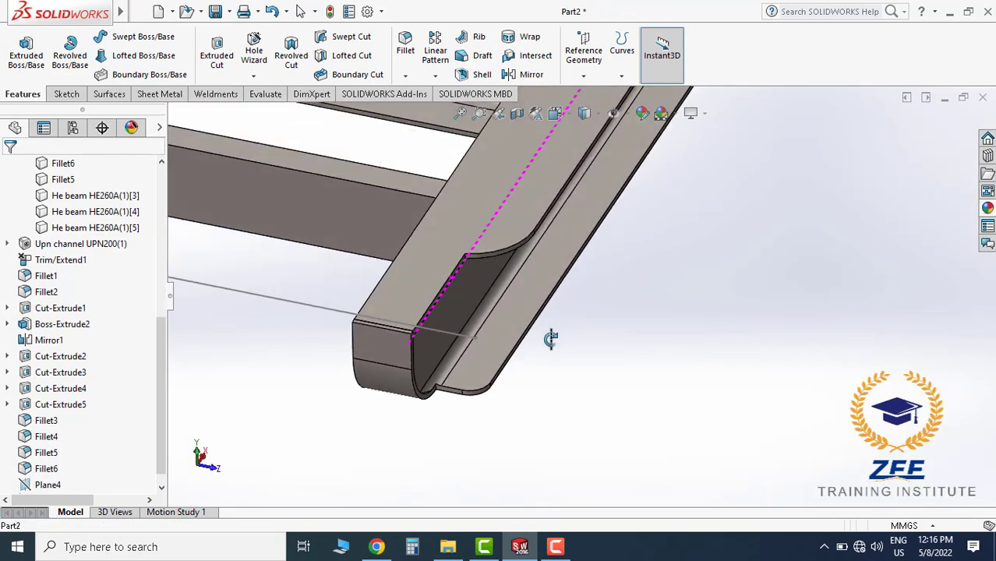
middle_click_drag(460, 273, 498, 348)
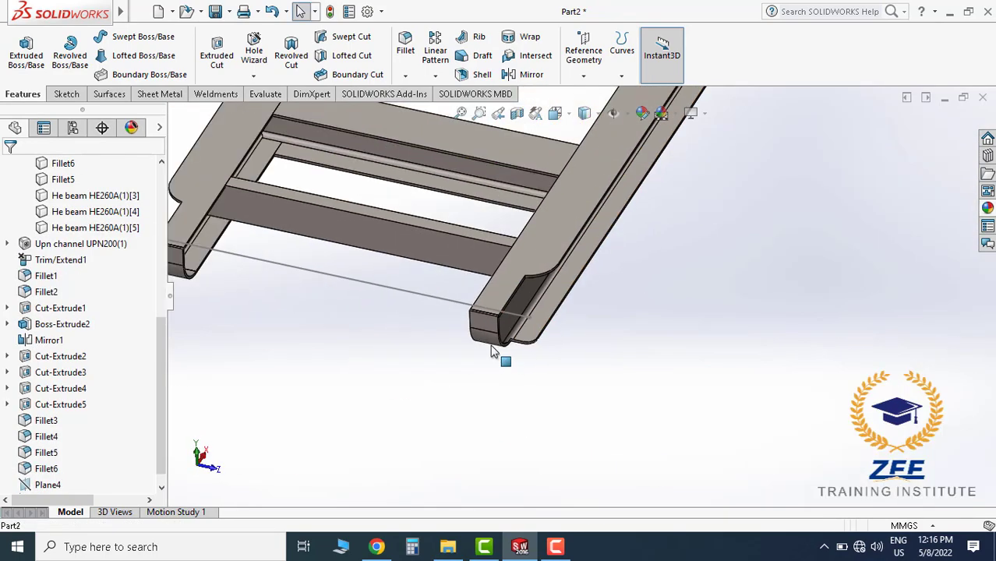
scroll(491, 344, "down", 2)
mouse_move(286, 260)
middle_mouse_down()
mouse_move(518, 349)
mouse_move(460, 356)
mouse_move(503, 391)
mouse_move(485, 366)
mouse_move(585, 261)
mouse_move(583, 237)
middle_mouse_up()
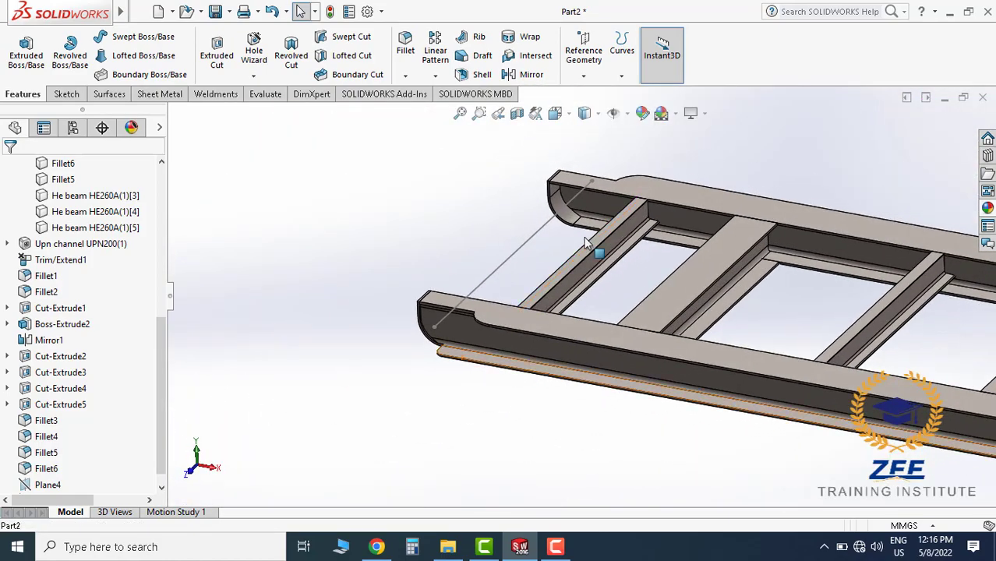
left_click(217, 96)
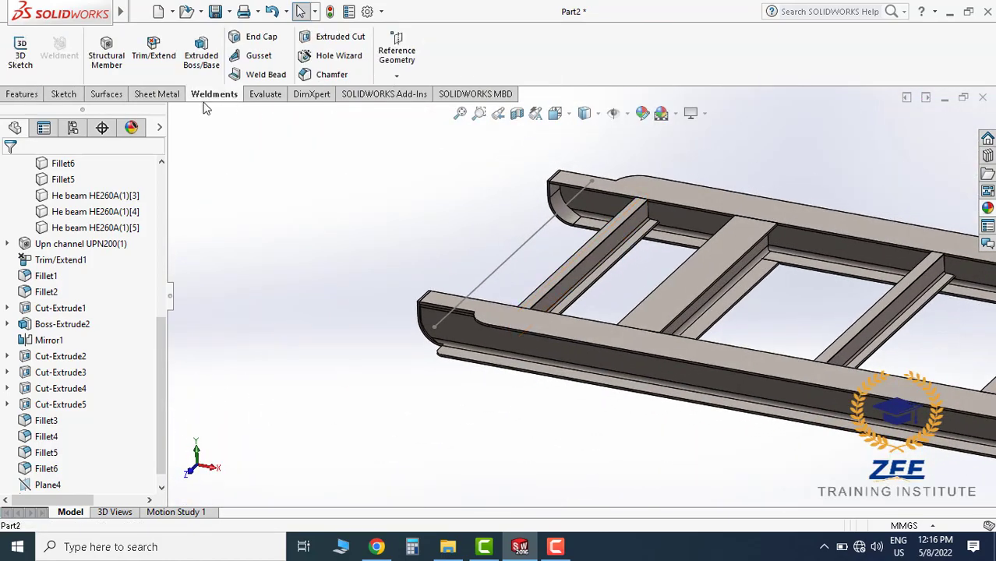
Set up a structural member with ansi inch standard, Al Pipe (structural) type, size 5 S40
left_click(106, 53)
left_click(63, 271)
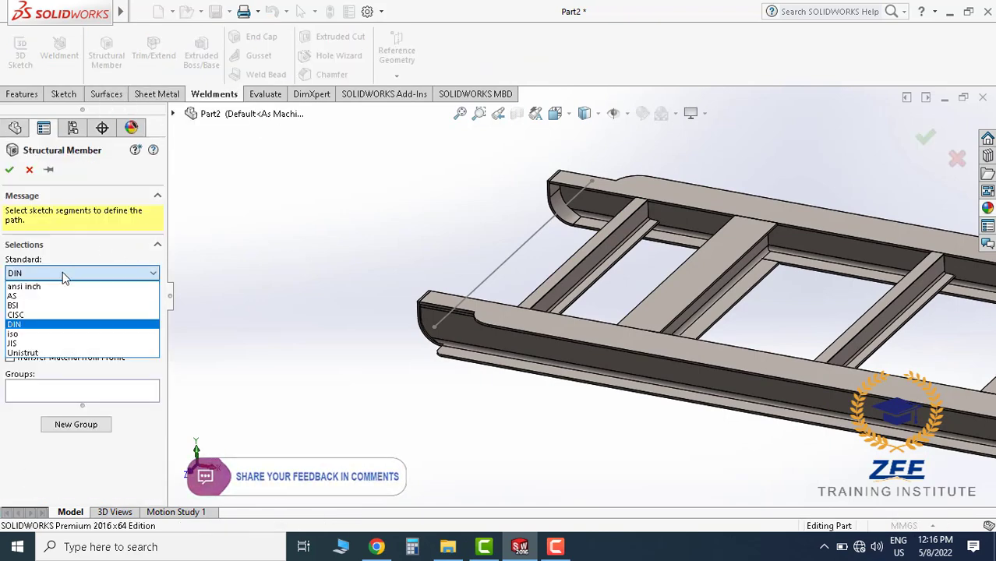
left_click(46, 287)
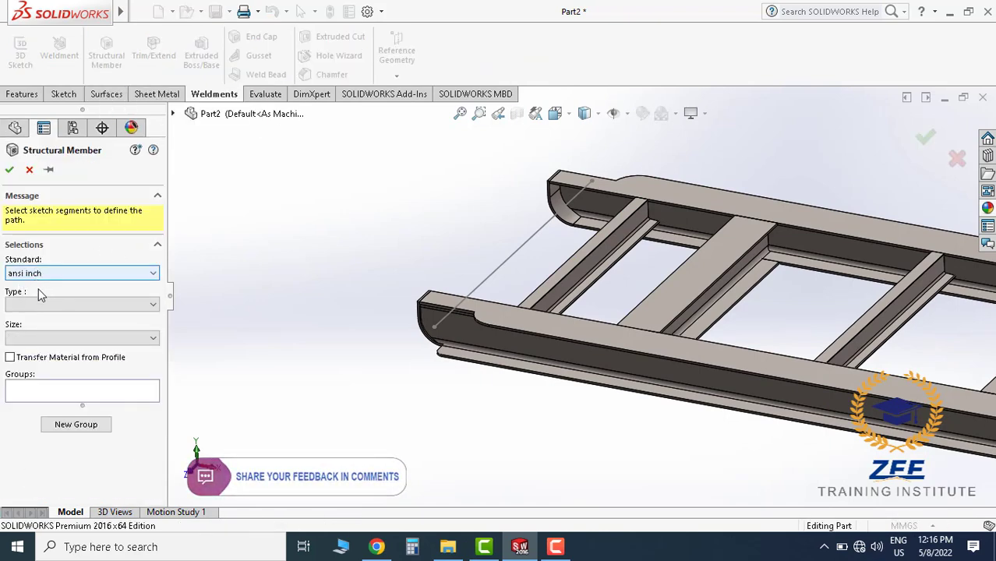
left_click(48, 305)
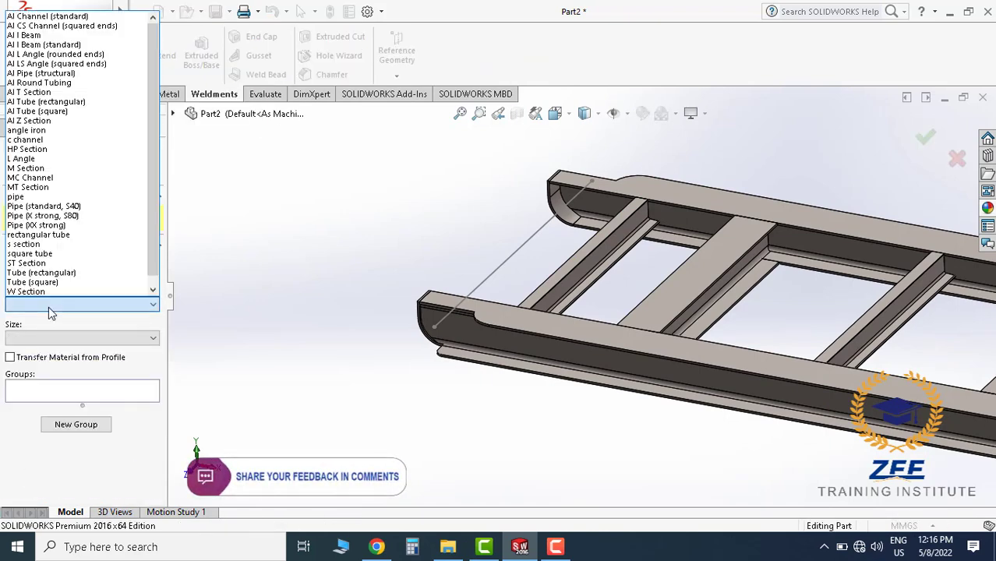
left_click(50, 76)
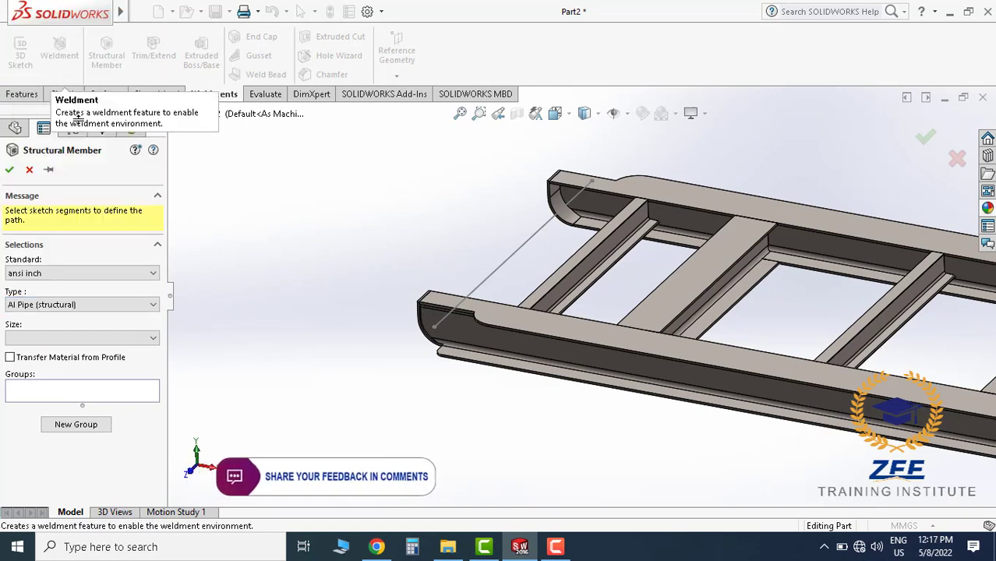
left_click(82, 338)
scroll(61, 209, "down", 2)
scroll(41, 277, "down", 2)
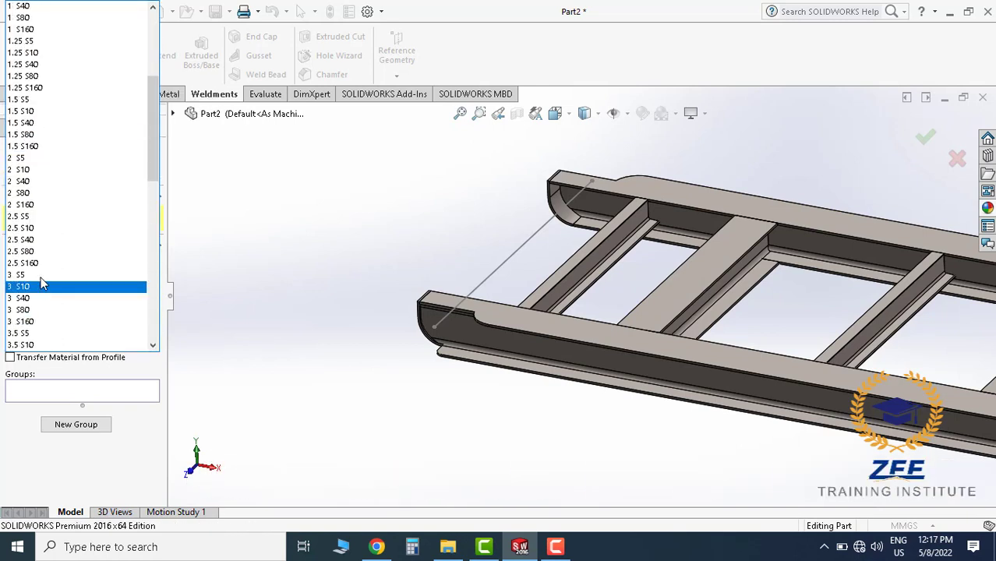
scroll(41, 277, "down", 2)
scroll(38, 290, "down", 3)
scroll(35, 287, "down", 3)
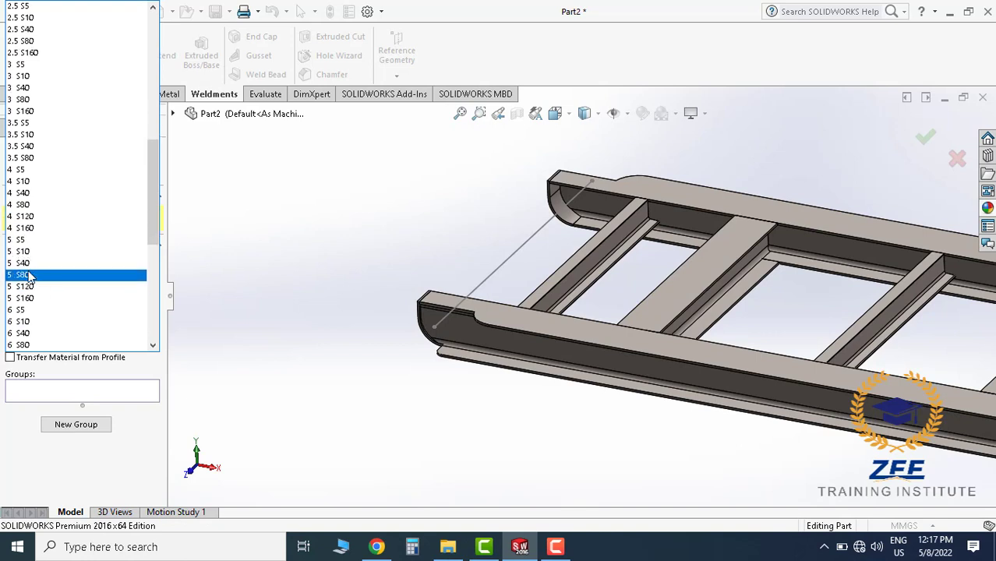
left_click(36, 264)
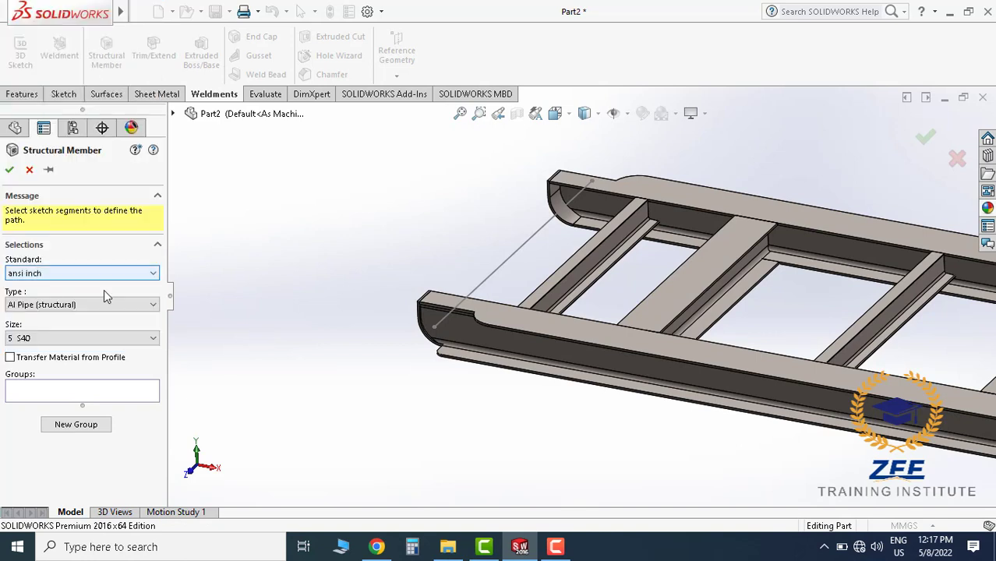
Use the diagonal sketch line as the pipe path and create the member
left_click(510, 260)
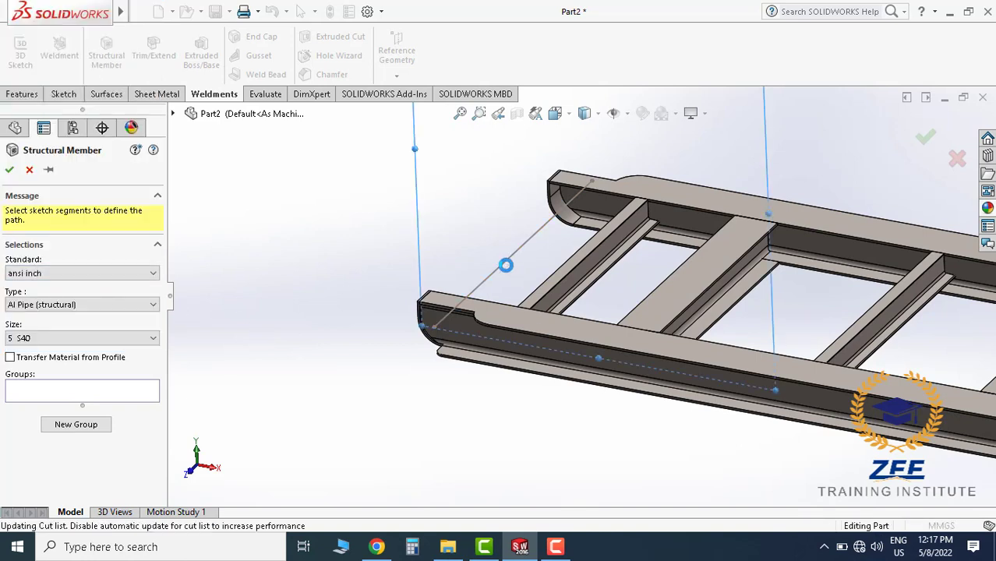
scroll(488, 311, "down", 5)
mouse_move(488, 311)
middle_mouse_down()
mouse_move(517, 240)
mouse_move(498, 298)
middle_mouse_up()
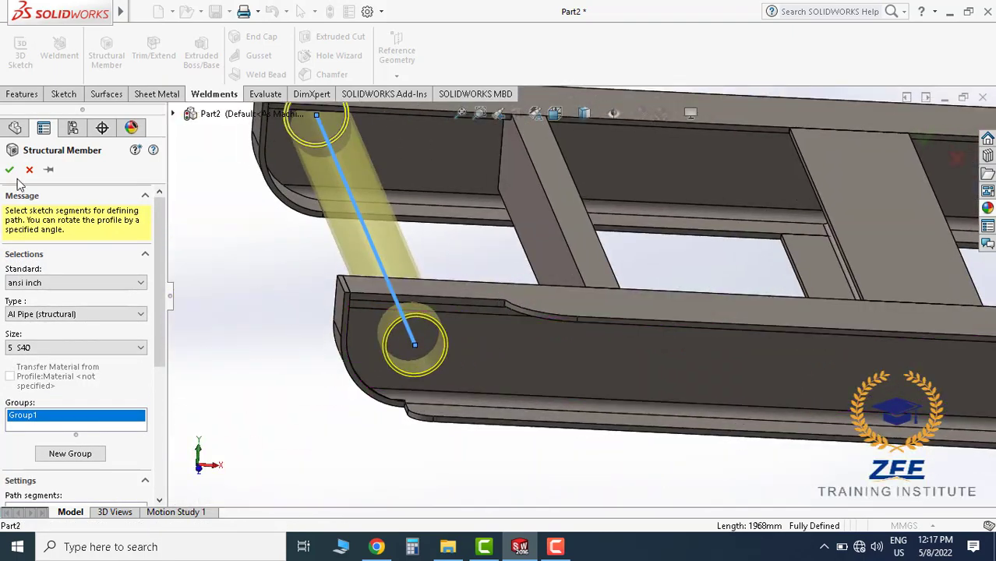
left_click(9, 169)
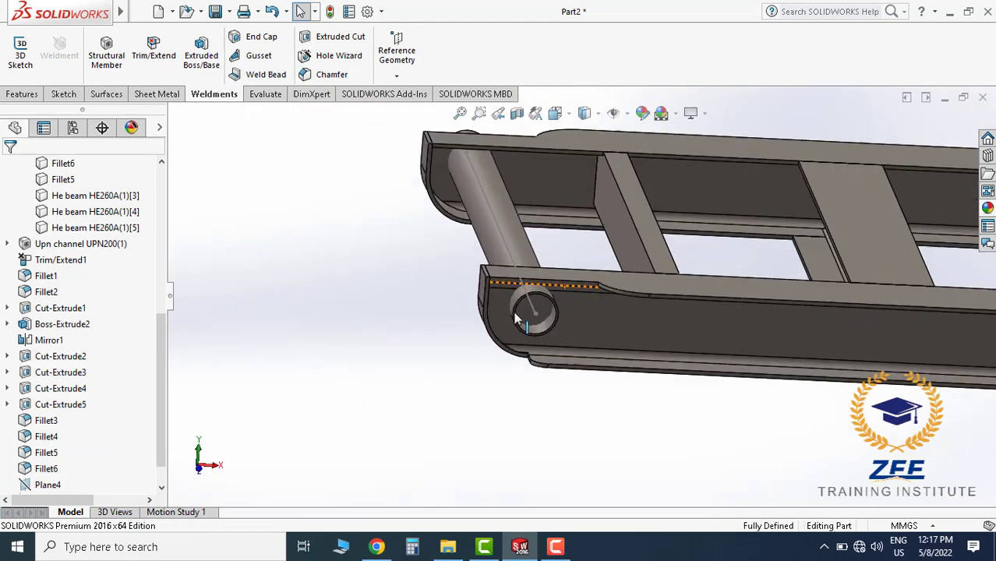
Orbit around the new pipe, then hide Sketch21 from the feature tree
mouse_move(433, 312)
middle_mouse_down()
mouse_move(548, 308)
mouse_move(570, 347)
middle_mouse_up()
scroll(508, 269, "down", 3)
scroll(508, 268, "up", 3)
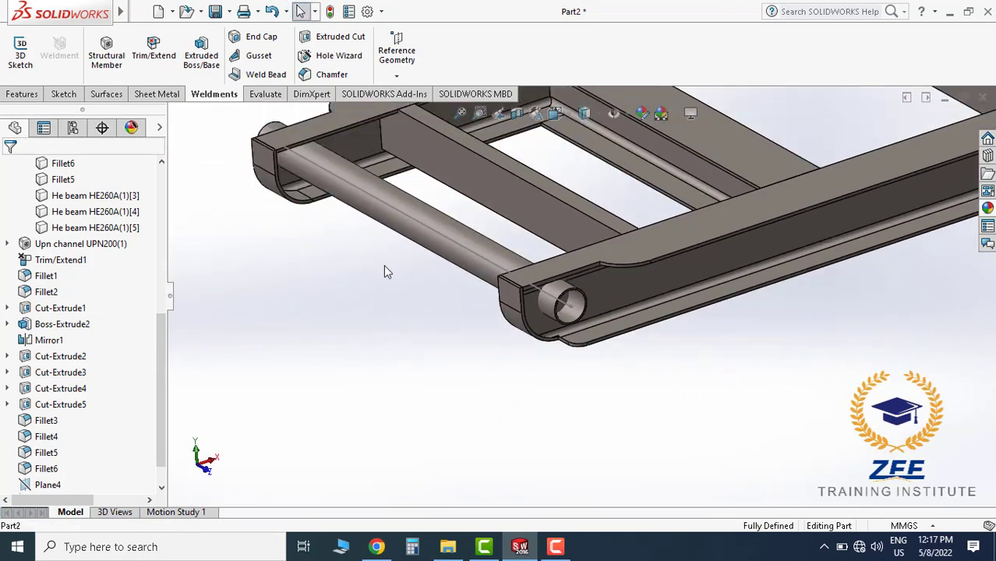
middle_click_drag(384, 267, 398, 269)
scroll(84, 437, "down", 1)
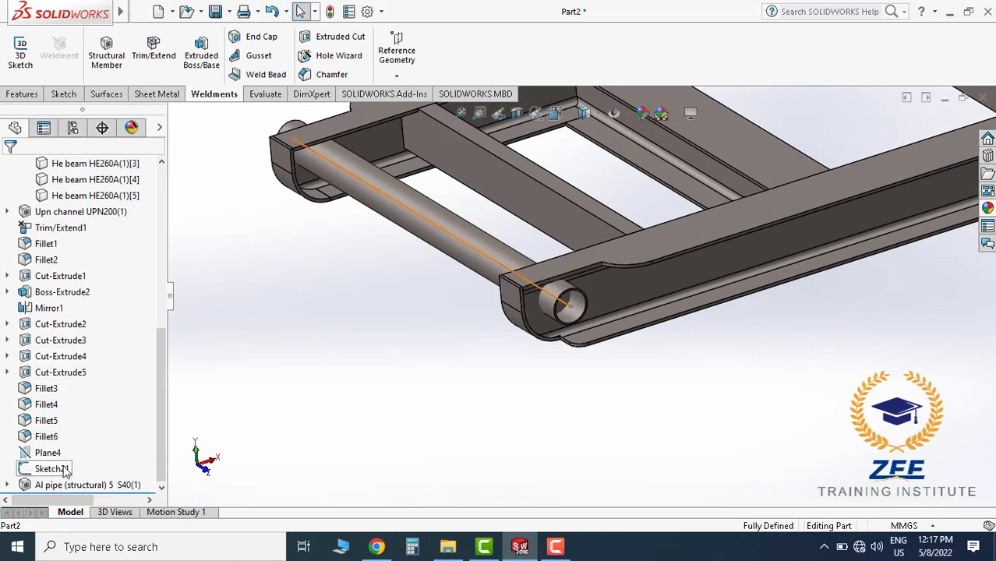
left_click(66, 470)
left_click(221, 460)
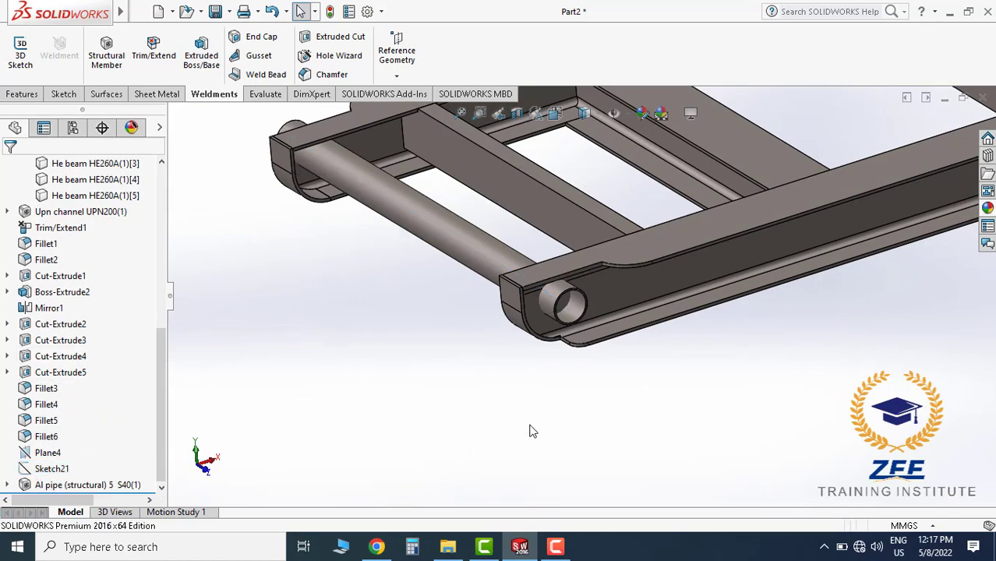
Inspect the pipe end up close, then rotate out to view the frame from above
scroll(646, 294, "up", 3)
middle_click_drag(646, 295, 608, 289)
scroll(603, 286, "down", 2)
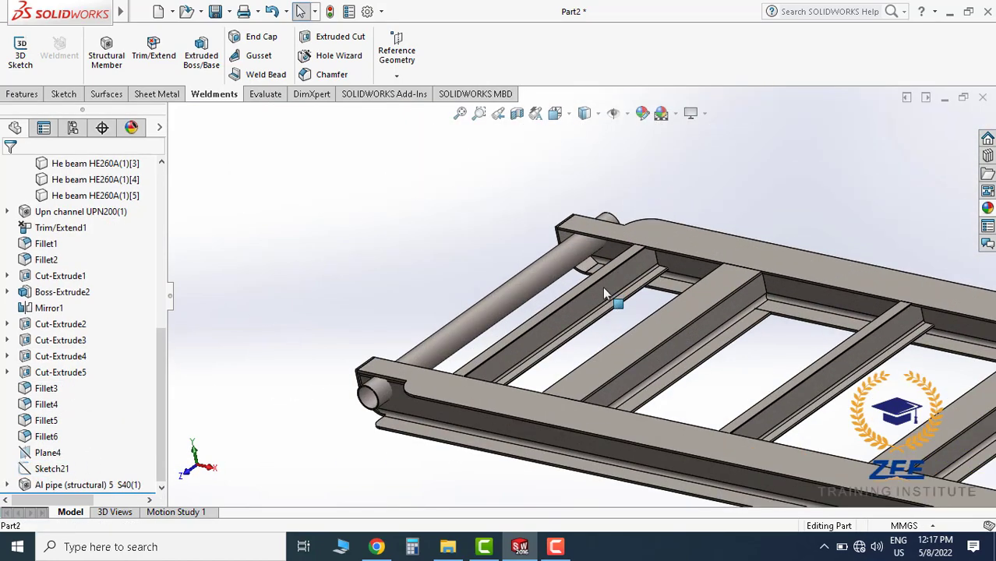
scroll(615, 290, "up", 2)
scroll(553, 307, "down", 3)
scroll(550, 290, "down", 3)
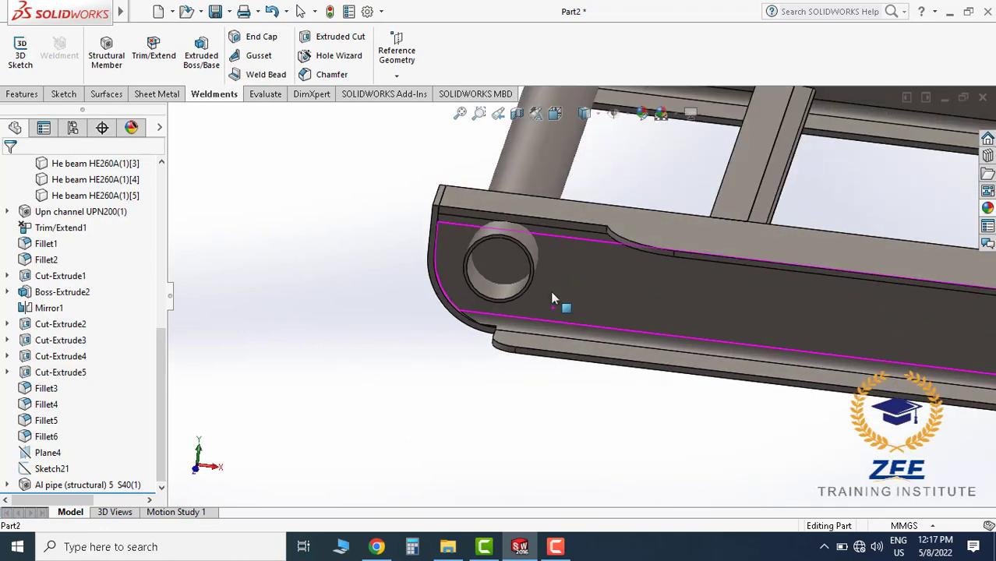
left_click(505, 261)
key("Escape")
middle_click_drag(505, 311, 543, 269)
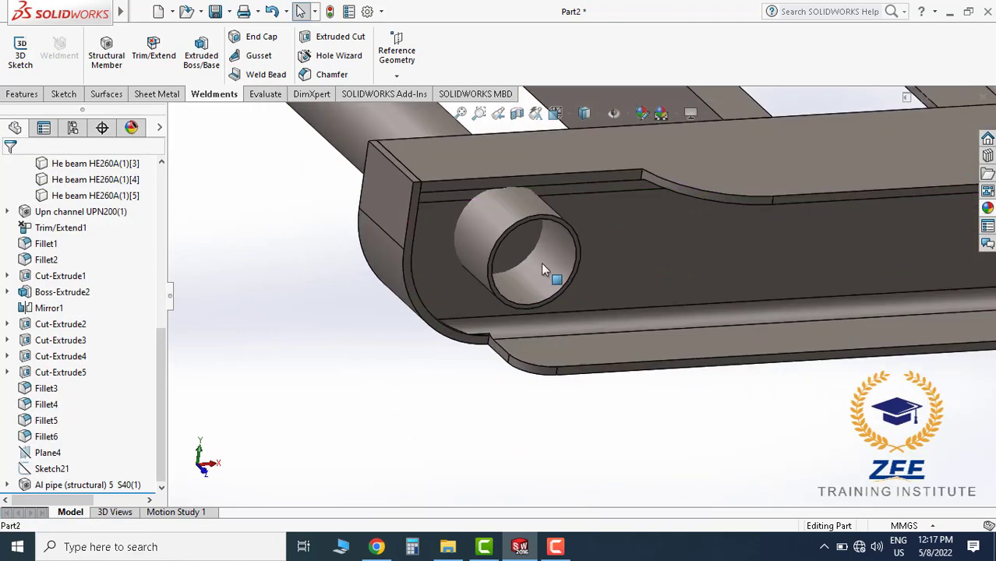
scroll(613, 290, "up", 3)
middle_click_drag(550, 261, 694, 267)
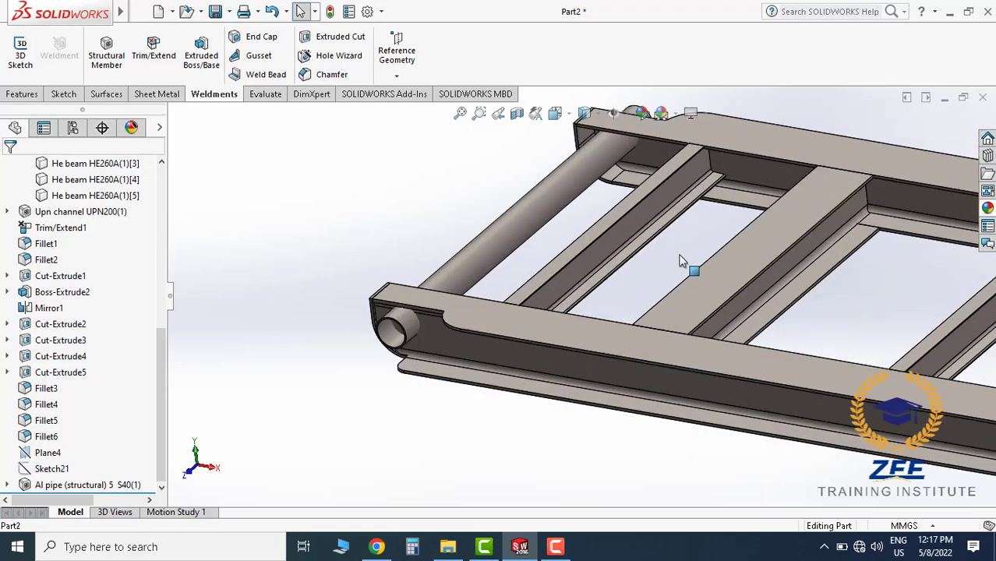
Trim channels Fillet5 and Fillet6 against the Al pipe as the boundary body
left_click(156, 53)
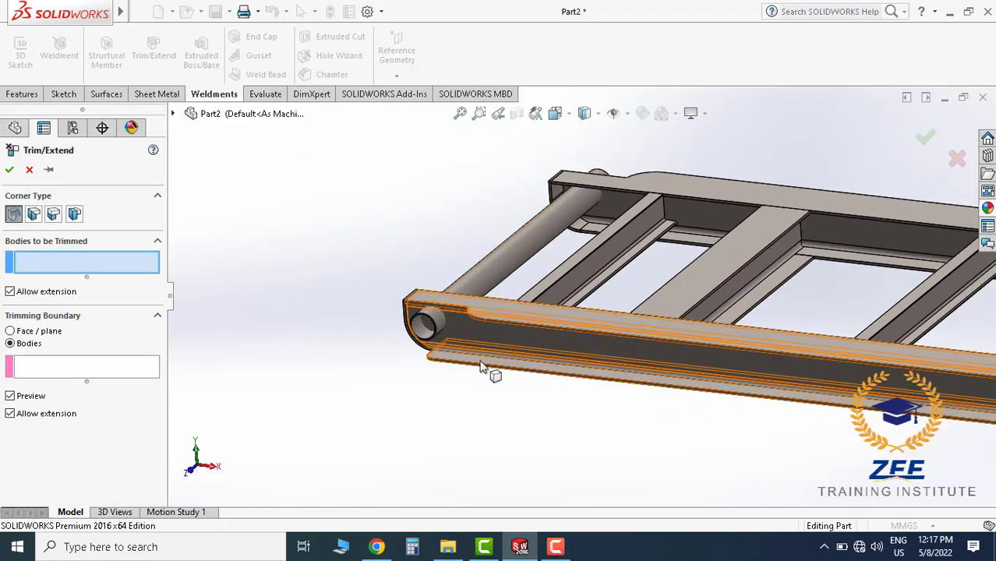
left_click(549, 304)
middle_click_drag(550, 304, 456, 340)
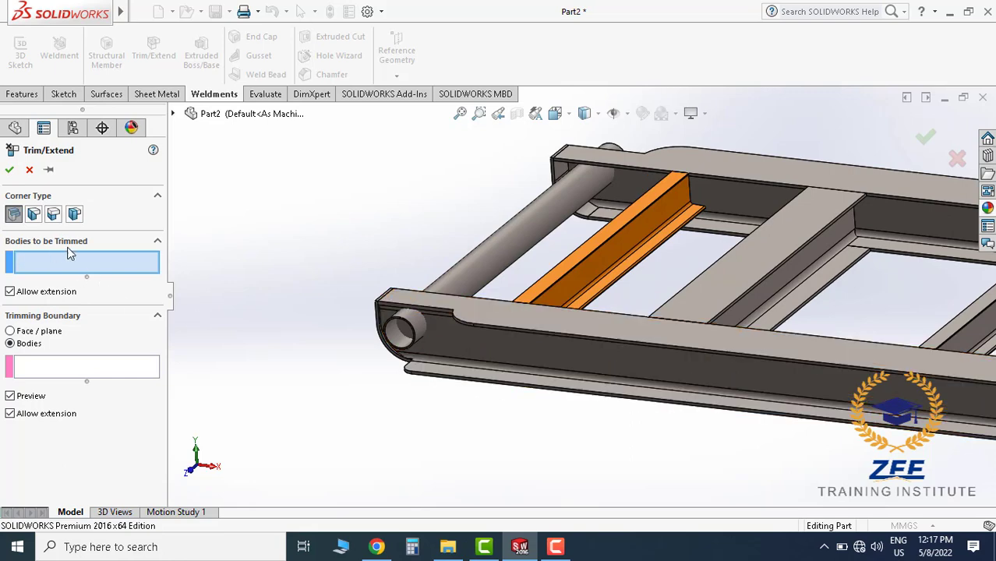
left_click(477, 344)
left_click(737, 201)
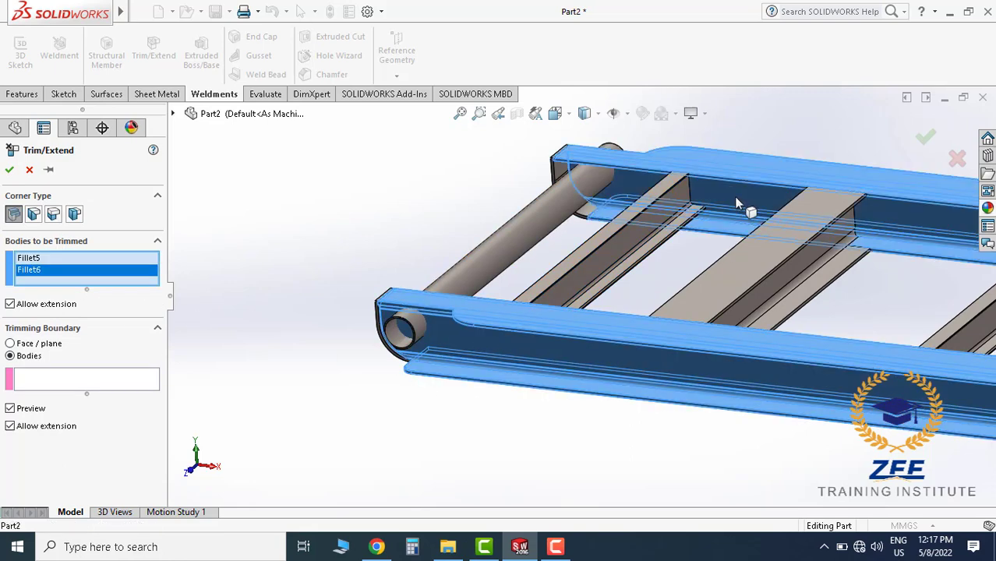
left_click(45, 383)
left_click(481, 259)
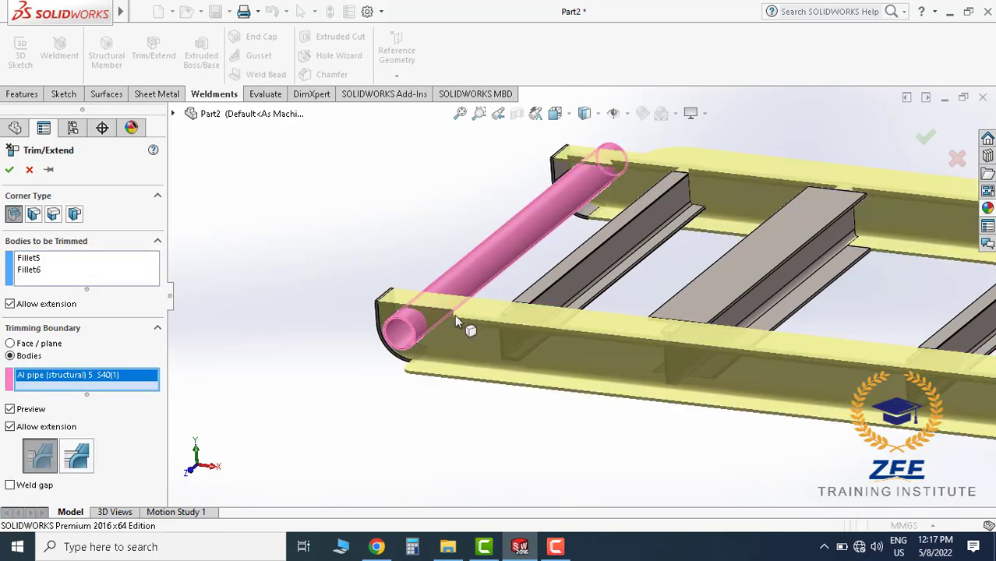
scroll(456, 322, "down", 3)
mouse_move(472, 267)
middle_mouse_down()
mouse_move(470, 337)
mouse_move(487, 312)
middle_mouse_up()
middle_click_drag(418, 322, 489, 334)
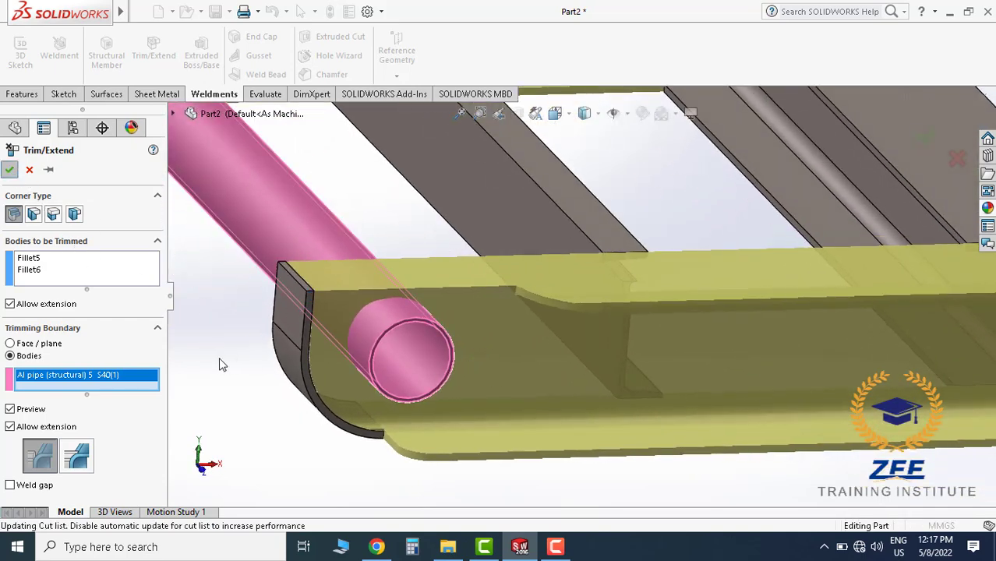
key("Return")
Rotate to inspect the trimmed channel from the side and underneath
mouse_move(248, 363)
middle_mouse_down()
mouse_move(500, 349)
mouse_move(460, 285)
mouse_move(481, 290)
middle_mouse_up()
mouse_move(568, 302)
middle_mouse_down()
mouse_move(535, 277)
mouse_move(548, 326)
mouse_move(627, 298)
mouse_move(557, 274)
mouse_move(680, 258)
mouse_move(645, 285)
middle_mouse_up()
scroll(679, 251, "down", 3)
scroll(644, 317, "up", 4)
Start a new sketch on the pipe end face and view it normal to the plane
scroll(632, 320, "up", 2)
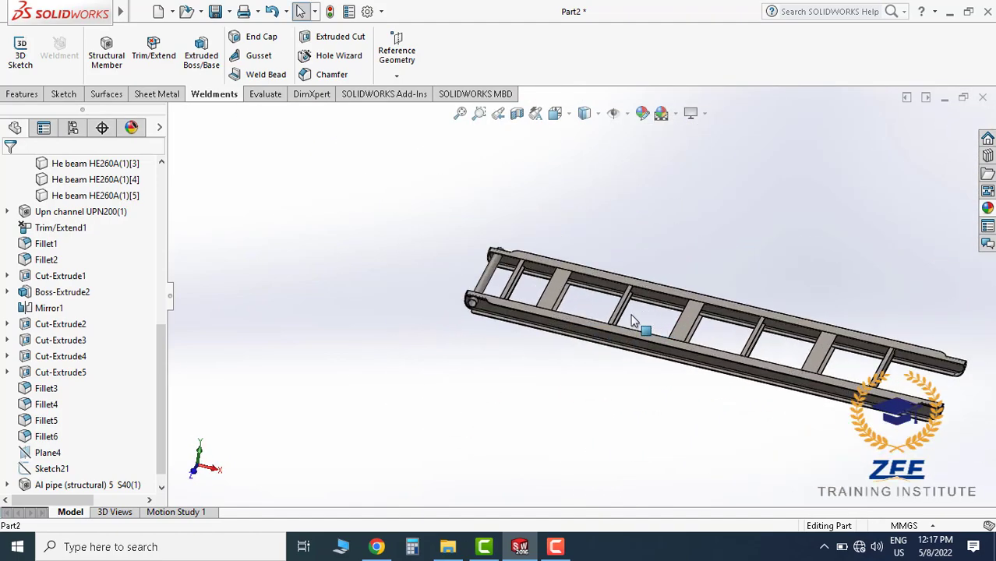
scroll(592, 312, "down", 2)
scroll(546, 302, "down", 2)
scroll(527, 296, "down", 2)
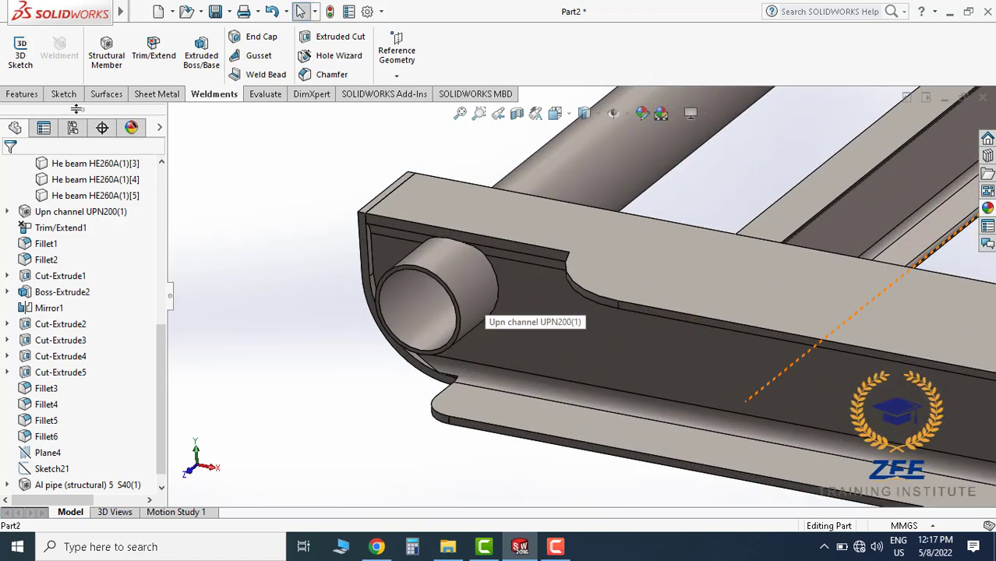
left_click(63, 93)
left_click(20, 46)
scroll(434, 322, "down", 3)
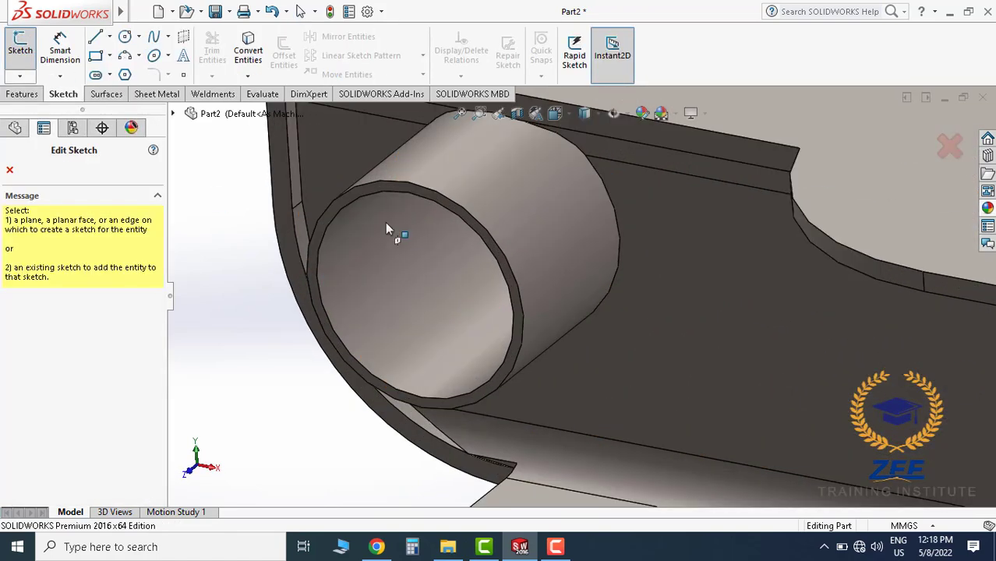
left_click(370, 194)
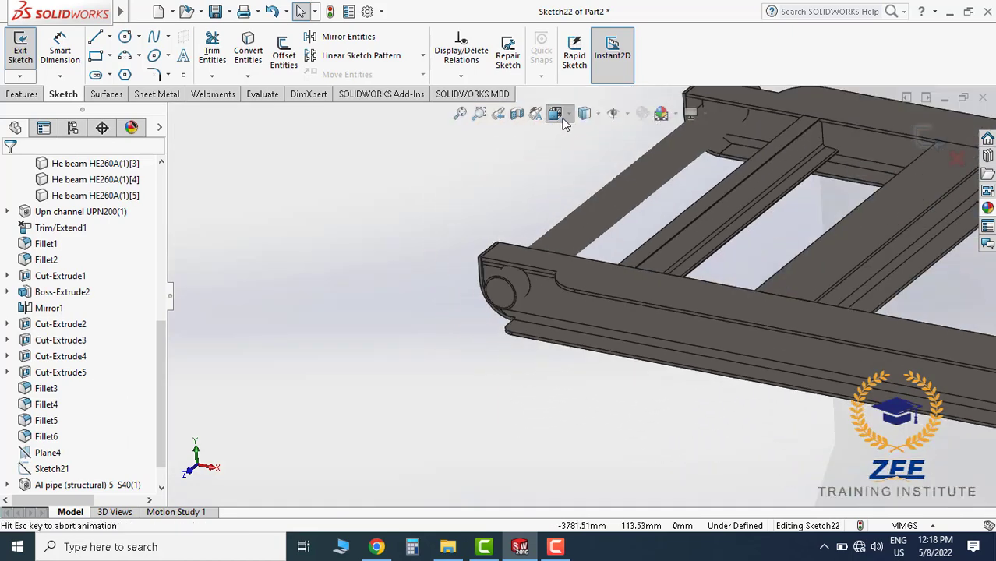
left_click(559, 117)
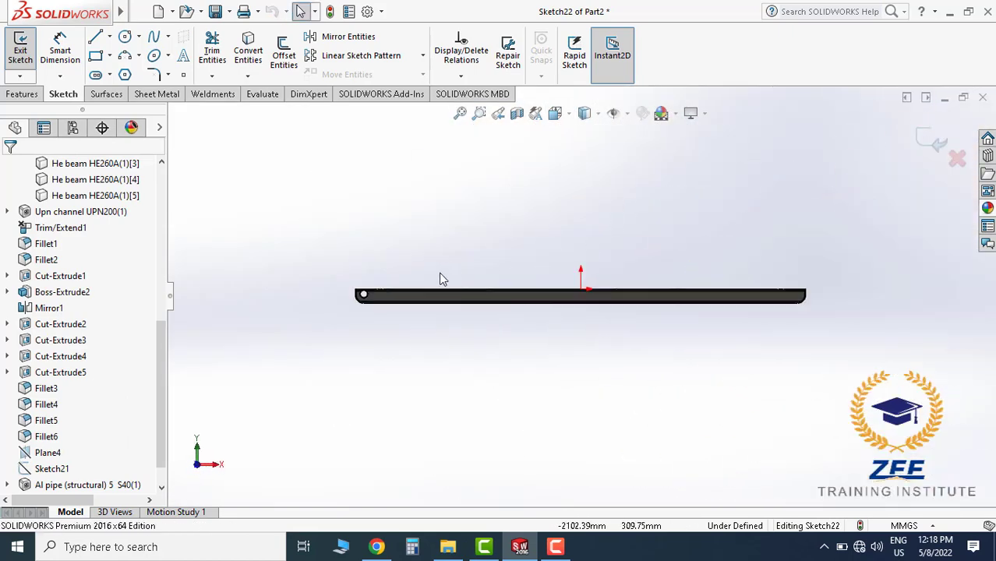
scroll(390, 310, "down", 3)
scroll(424, 273, "down", 3)
scroll(485, 227, "down", 2)
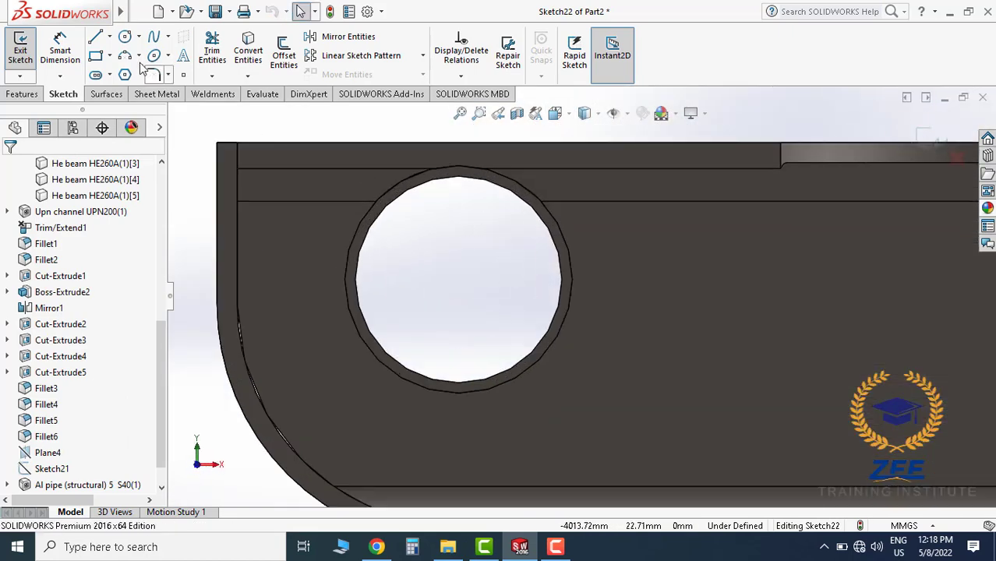
Draw a circle centred on the pipe end
left_click(124, 39)
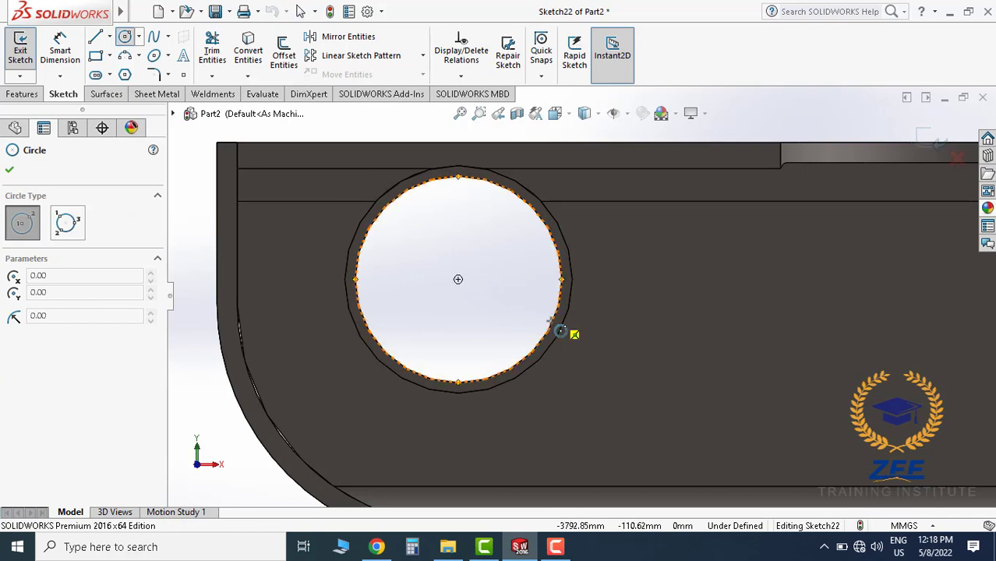
left_click(459, 279)
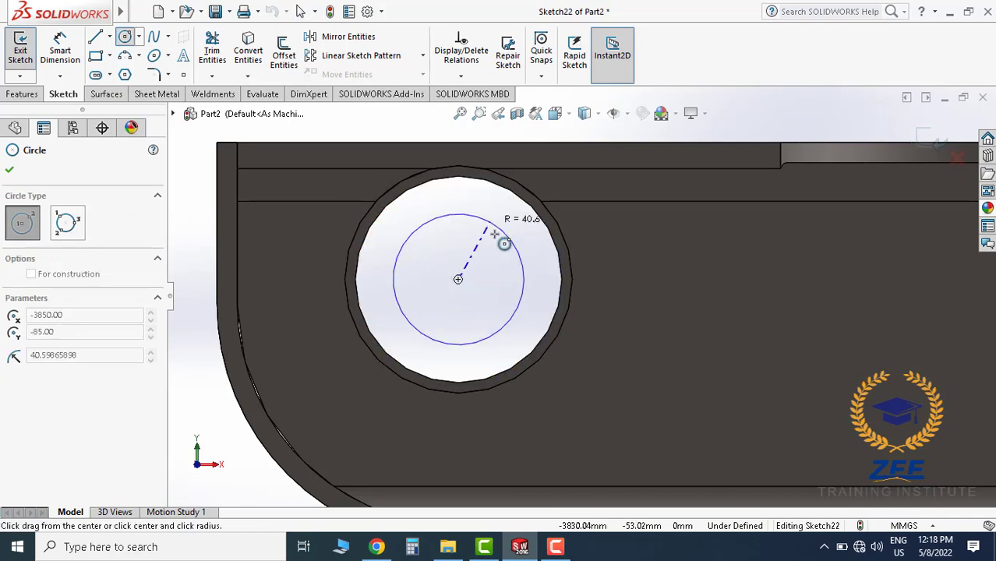
scroll(530, 218, "up", 1)
scroll(537, 201, "up", 1)
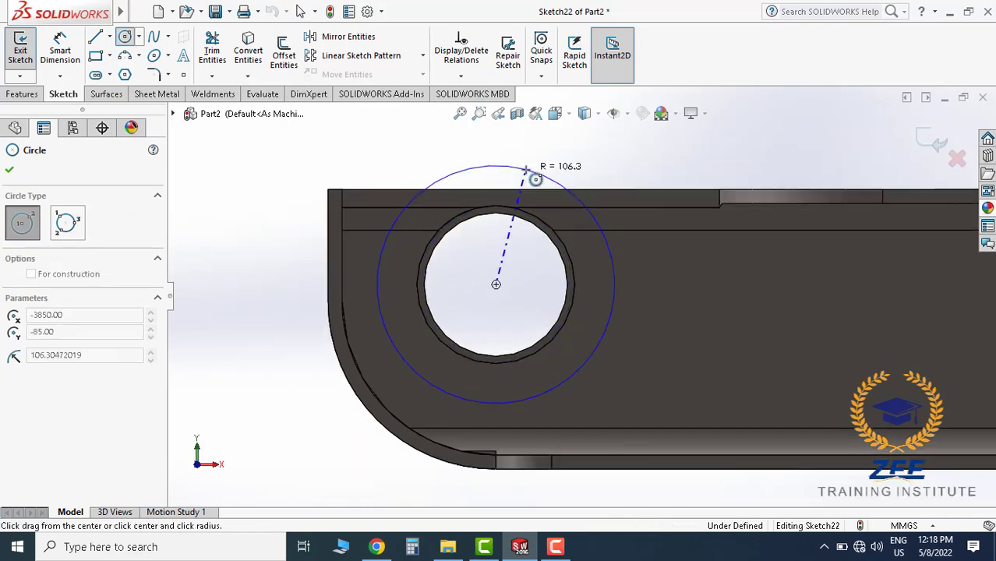
left_click(533, 171)
Dimension the circle's diameter to 240 mm and orbit to an isometric view
left_click(60, 51)
left_click(441, 180)
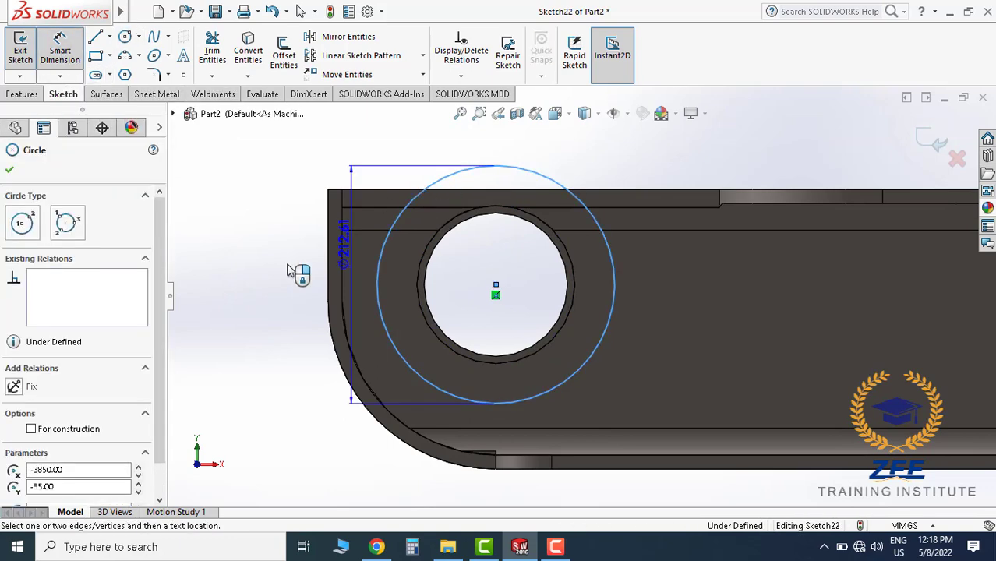
left_click(273, 274)
type("2")
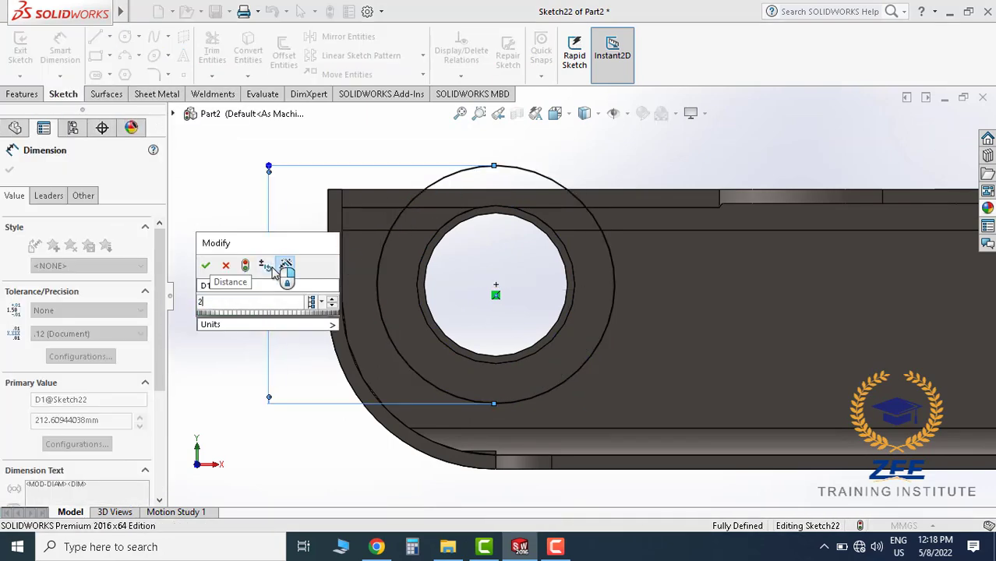
type("40")
key("Return")
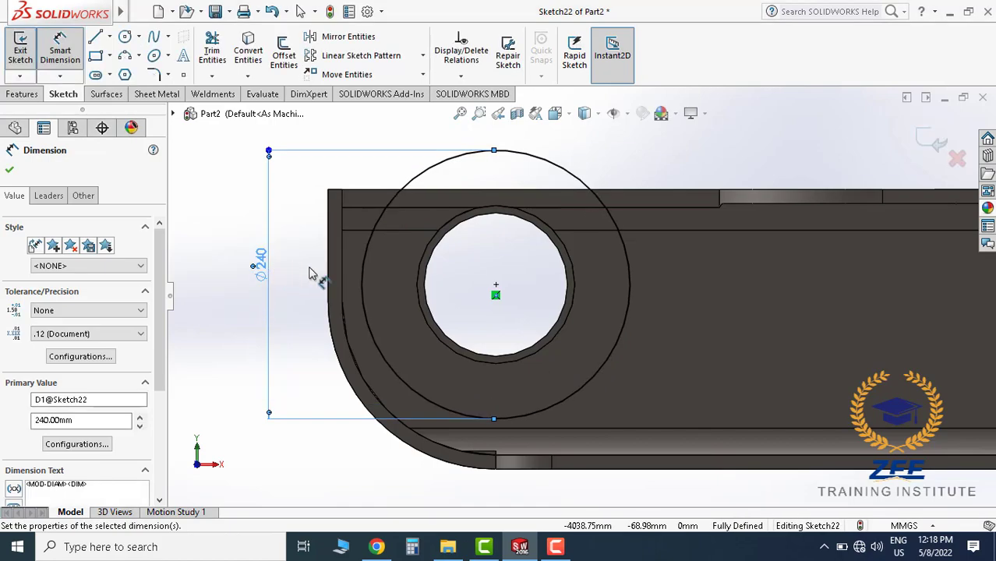
key("Escape")
scroll(642, 301, "up", 3)
mouse_move(642, 300)
middle_mouse_down()
mouse_move(581, 350)
mouse_move(655, 327)
mouse_move(593, 362)
middle_mouse_up()
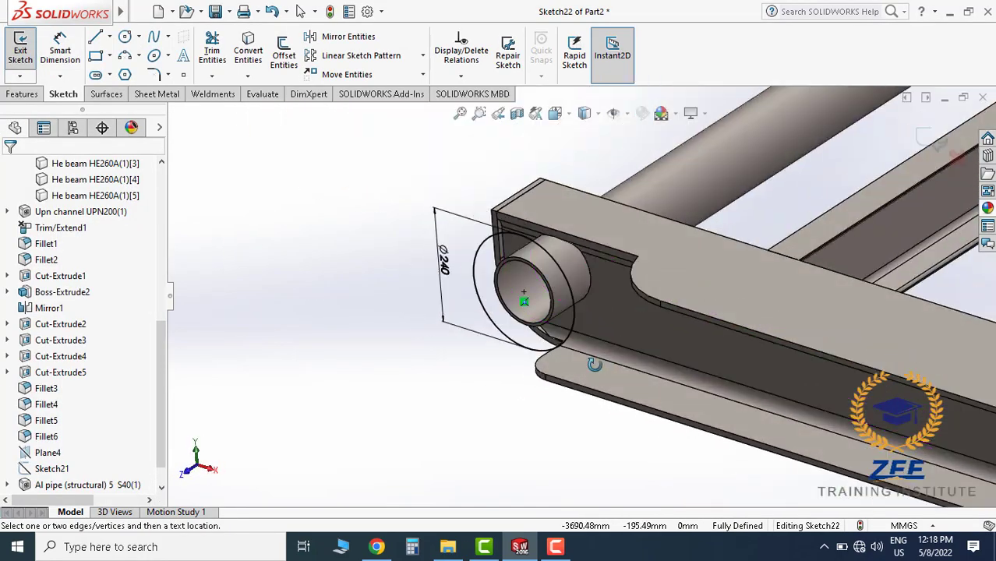
left_click(23, 94)
Extrude the Ø240 circle 20 mm blind into a solid flange
left_click(25, 50)
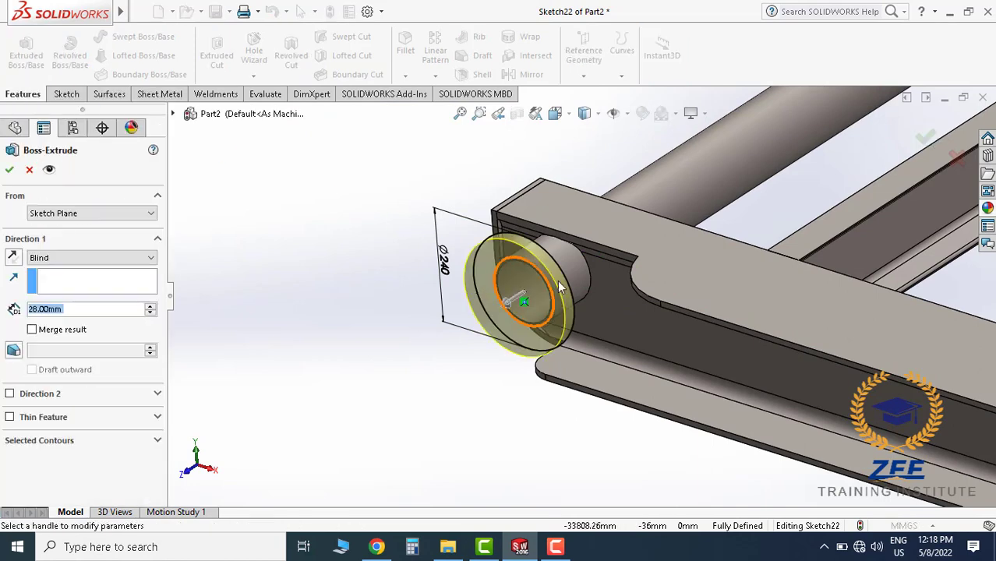
scroll(541, 296, "down", 2)
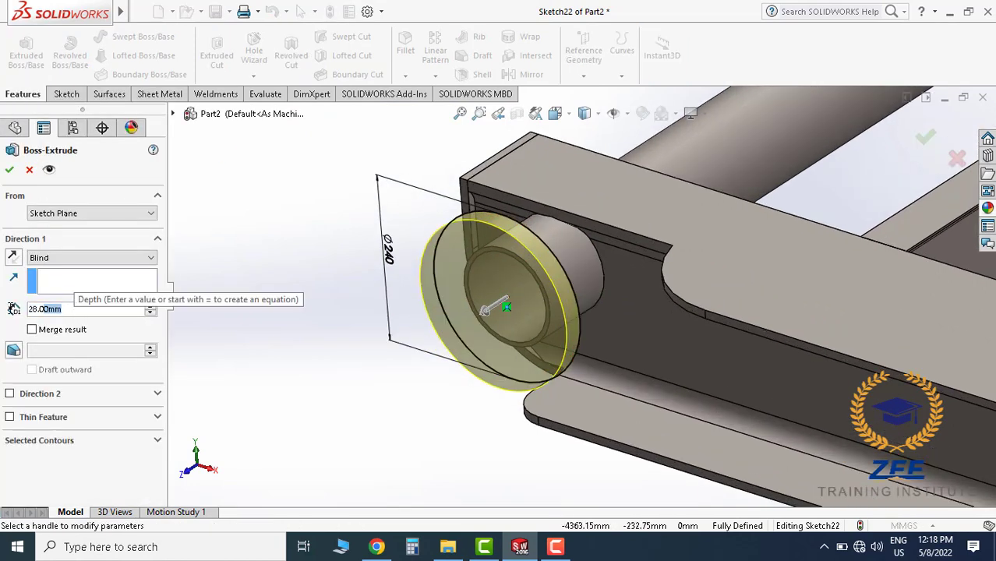
type("20")
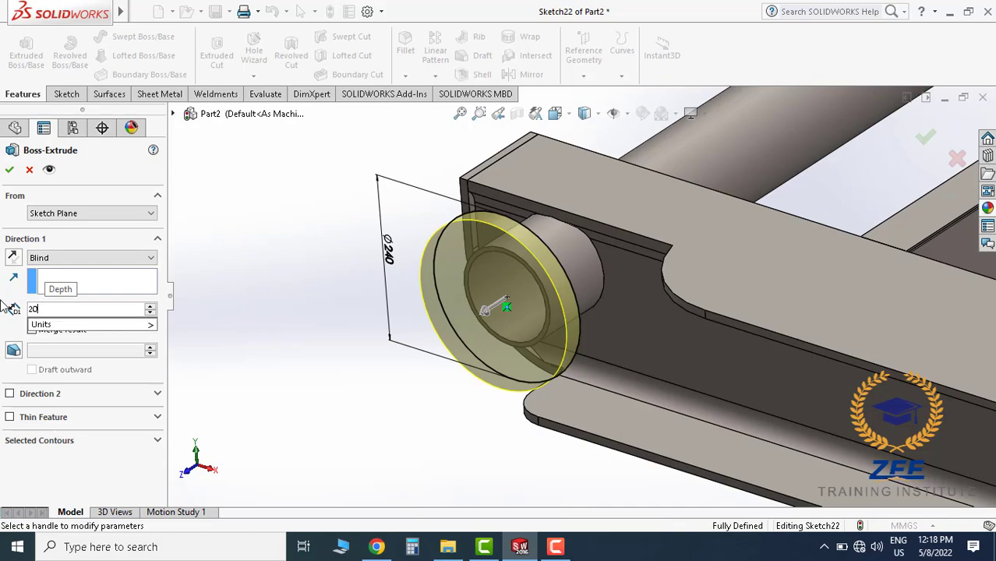
key("Return")
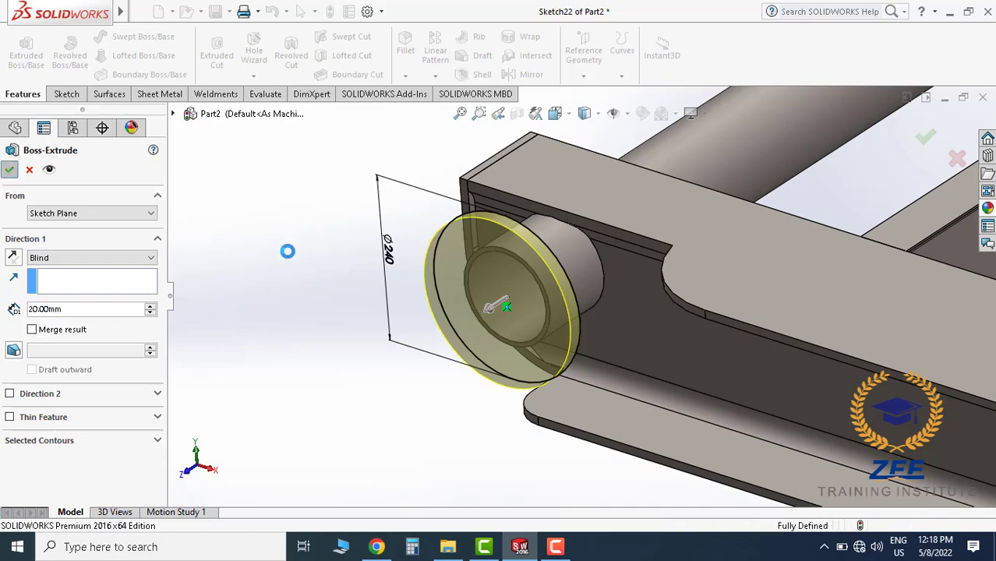
key("Return")
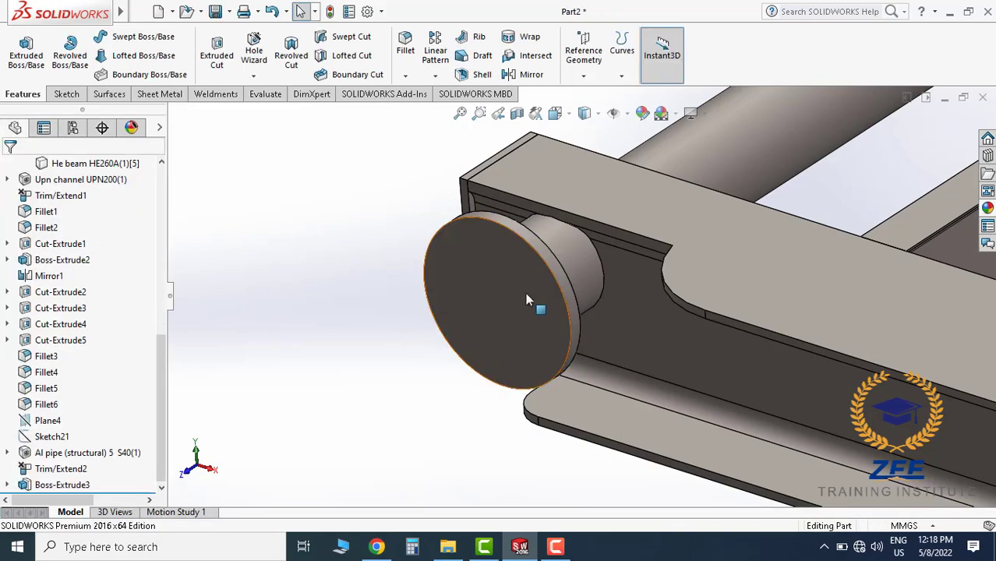
Inspect the flange from top and 3D views, then collapse the Annotations and HE260A(1) folders
mouse_move(530, 297)
middle_mouse_down()
mouse_move(668, 305)
mouse_move(651, 329)
mouse_move(518, 339)
mouse_move(580, 312)
middle_mouse_up()
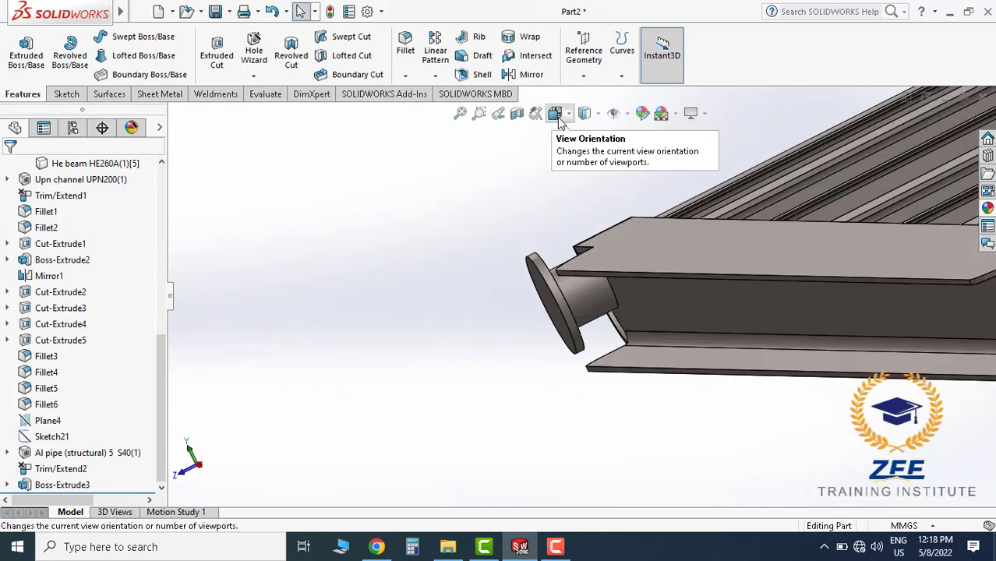
left_click(555, 113)
left_click(507, 215)
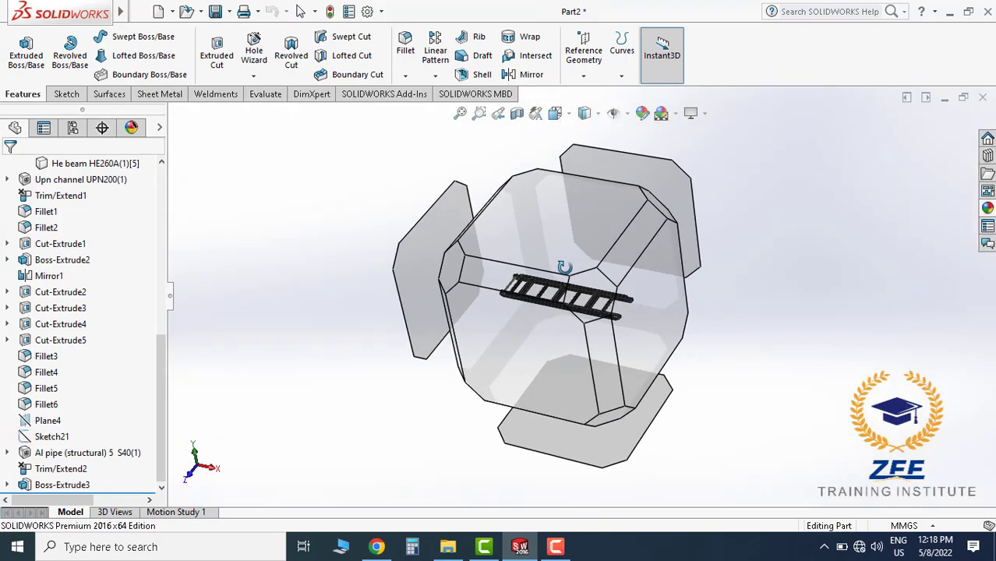
scroll(456, 309, "down", 3)
scroll(468, 315, "down", 3)
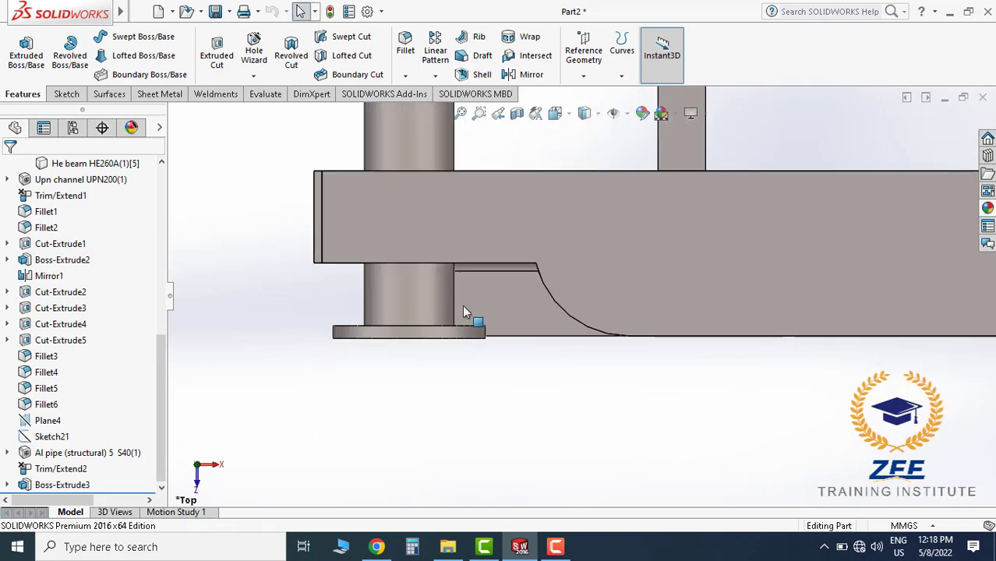
scroll(582, 344, "down", 2)
scroll(661, 350, "up", 1)
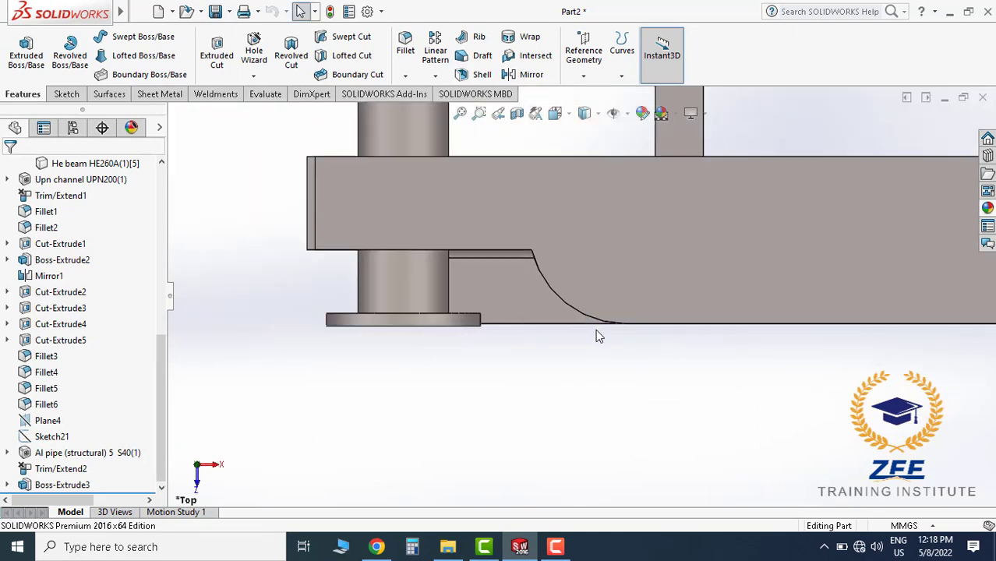
mouse_move(470, 320)
middle_mouse_down()
mouse_move(545, 273)
mouse_move(593, 196)
mouse_move(661, 237)
middle_mouse_up()
scroll(582, 251, "up", 5)
scroll(661, 238, "down", 3)
scroll(74, 253, "up", 5)
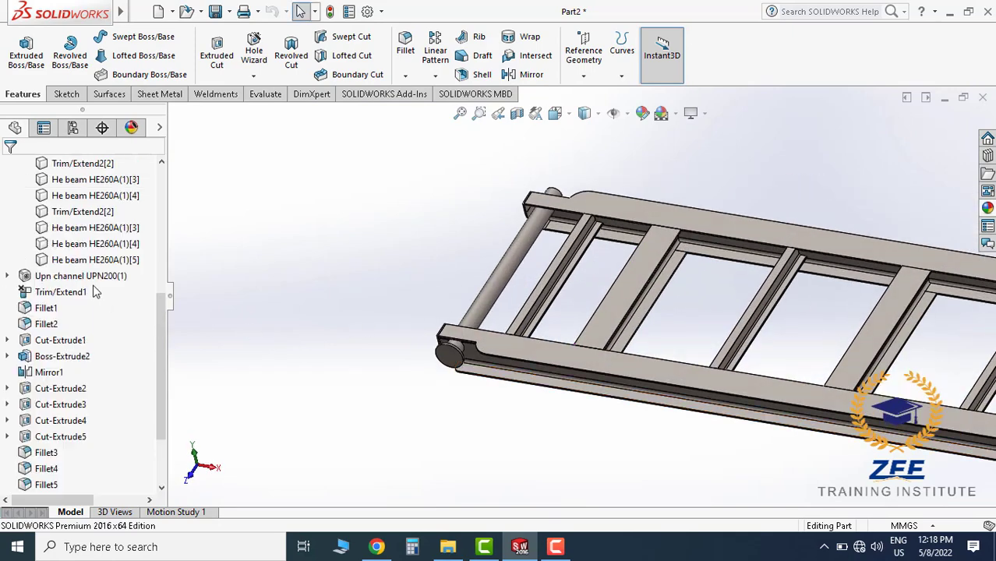
scroll(75, 258, "up", 5)
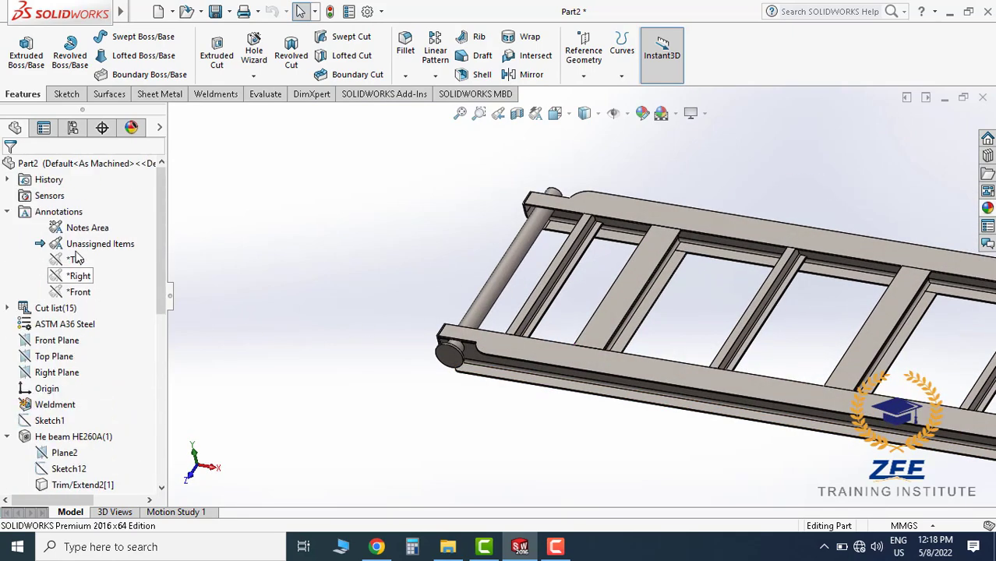
left_click(7, 213)
left_click(9, 357)
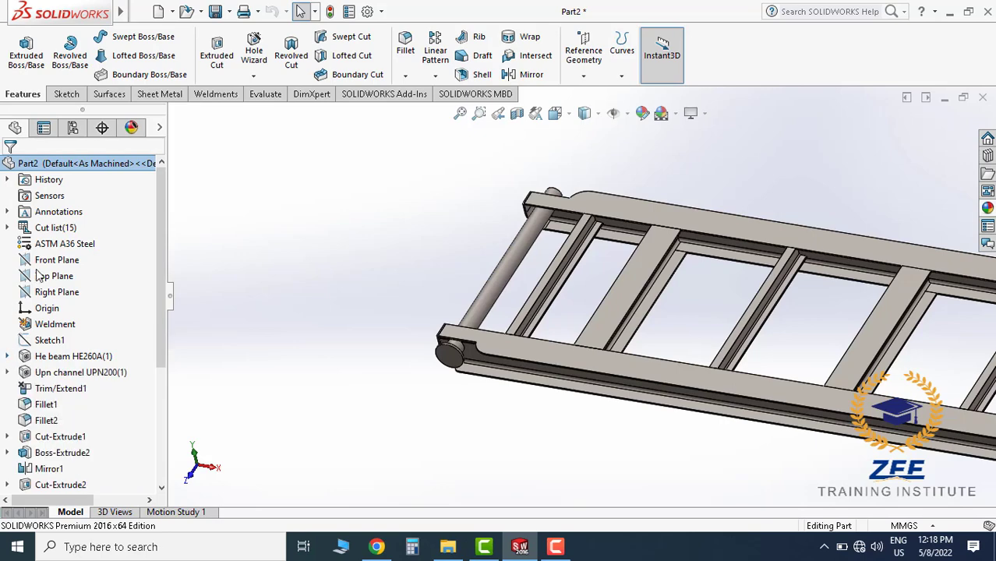
Mirror the Boss-Extrude3 end flange across the Front Plane
left_click(56, 259)
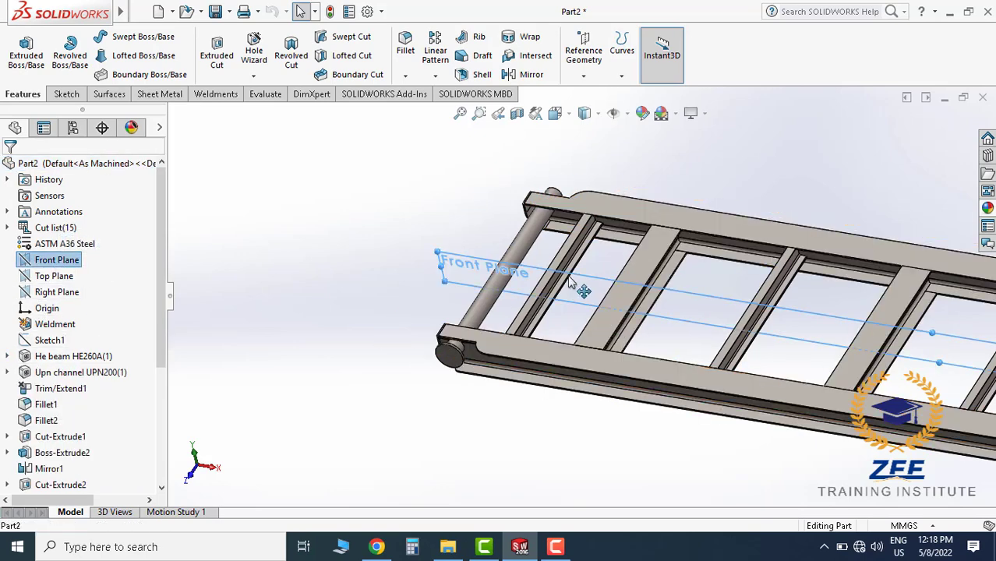
scroll(580, 284, "down", 2)
left_click(531, 74)
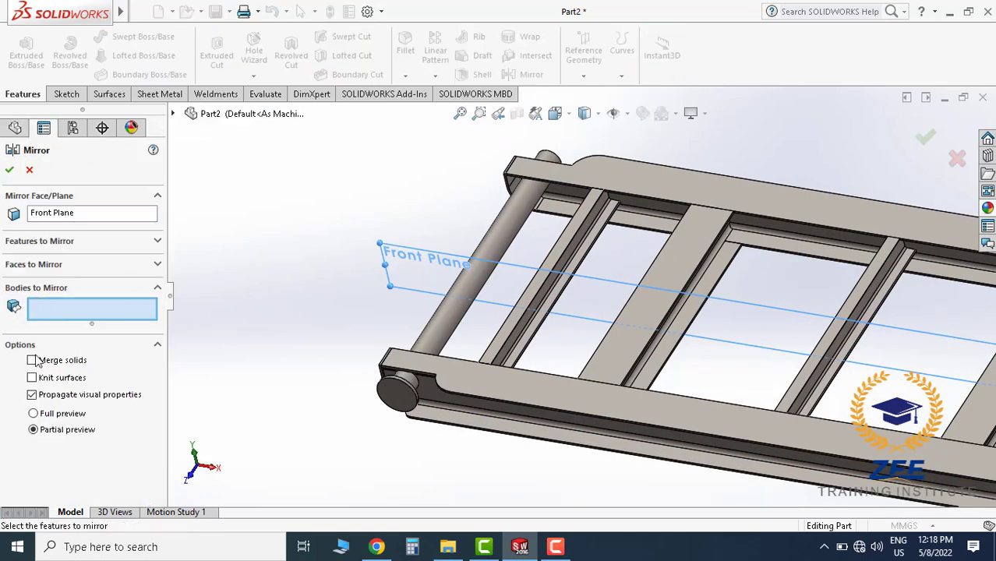
scroll(438, 416, "down", 2)
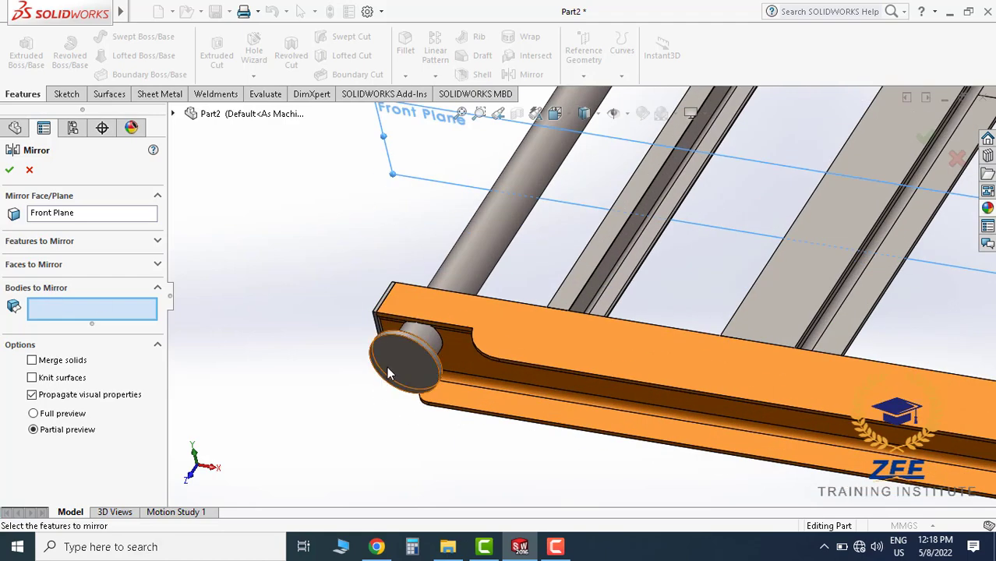
left_click(390, 365)
scroll(423, 403, "up", 2)
scroll(609, 194, "down", 1)
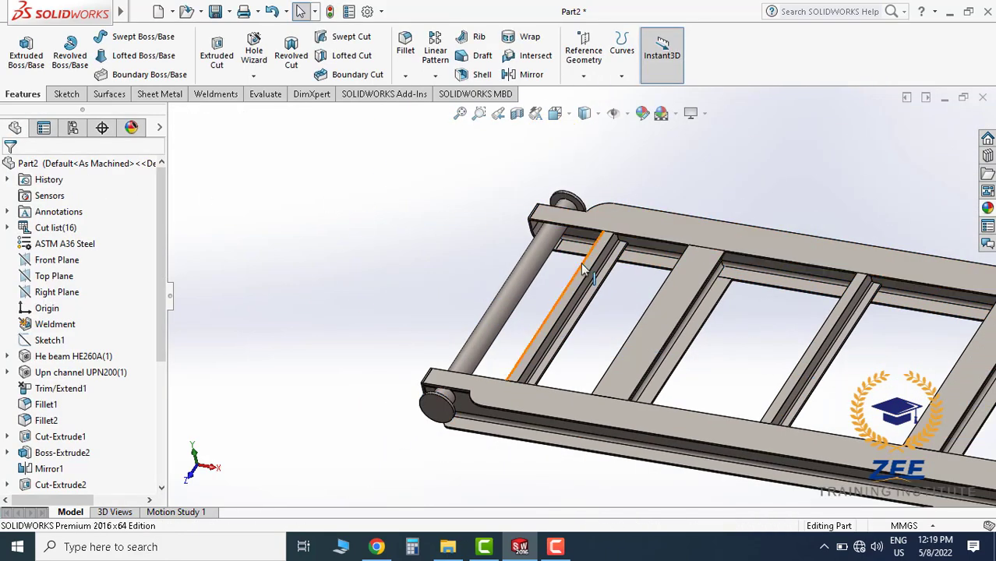
scroll(585, 269, "up", 5)
scroll(475, 297, "down", 3)
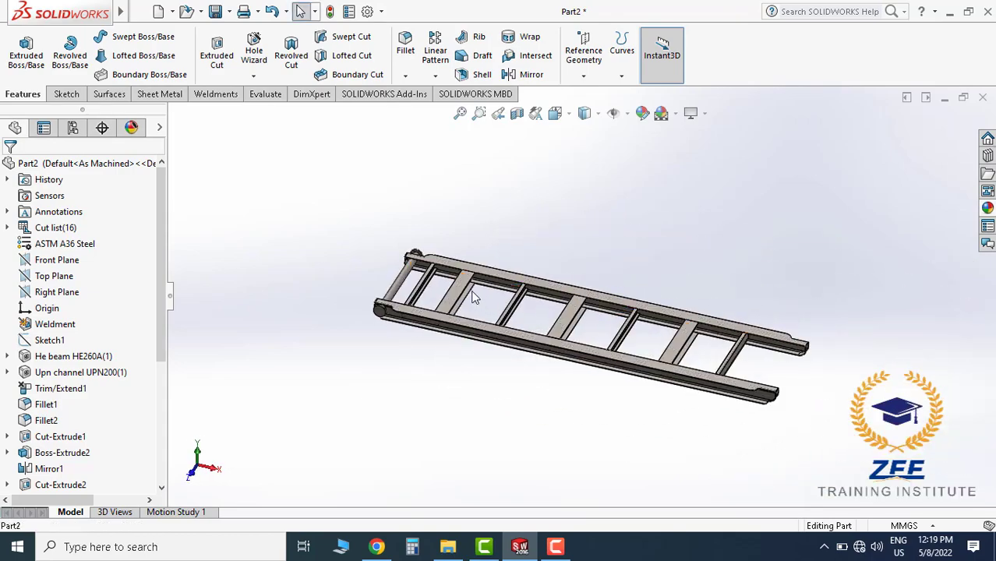
scroll(474, 297, "down", 5)
scroll(506, 205, "down", 2)
scroll(506, 205, "up", 2)
scroll(575, 437, "up", 2)
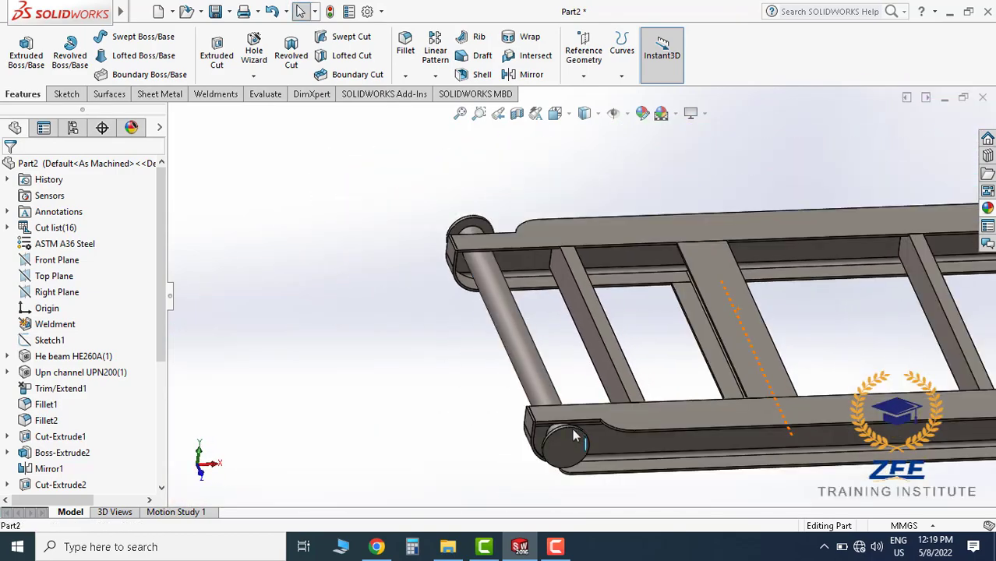
scroll(574, 437, "down", 3)
Orbit to an elevated isometric view to check the Ø240 flange on the opposite pipe end
middle_click_drag(574, 436, 654, 365)
scroll(768, 311, "up", 5)
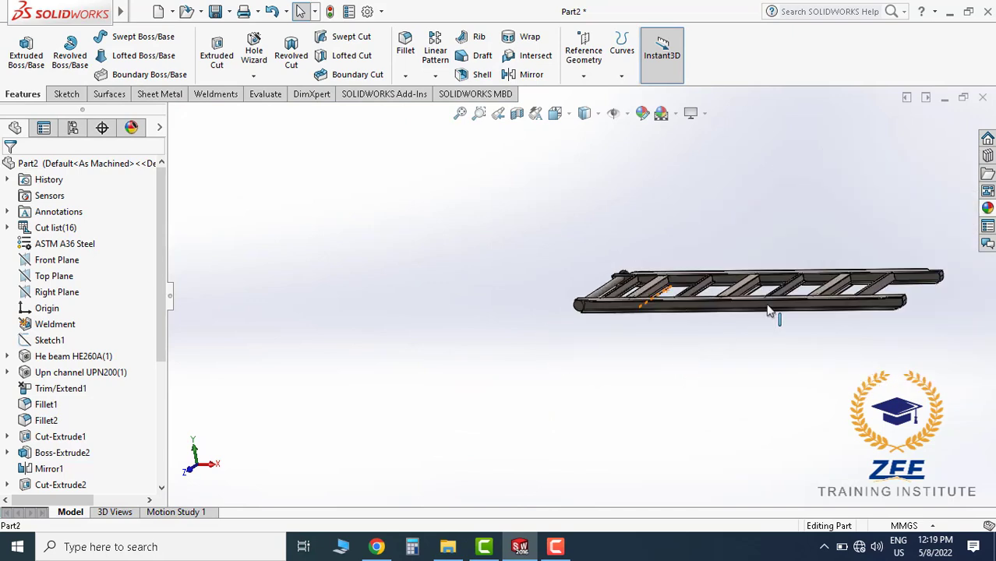
mouse_move(769, 311)
middle_mouse_down()
mouse_move(702, 320)
mouse_move(626, 297)
middle_mouse_up()
scroll(682, 326, "up", 3)
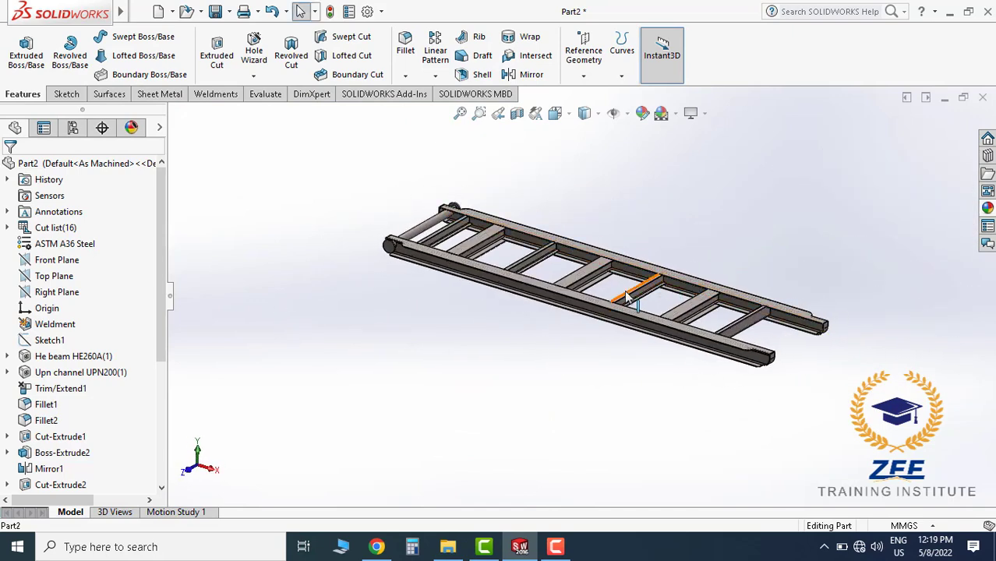
scroll(626, 297, "down", 2)
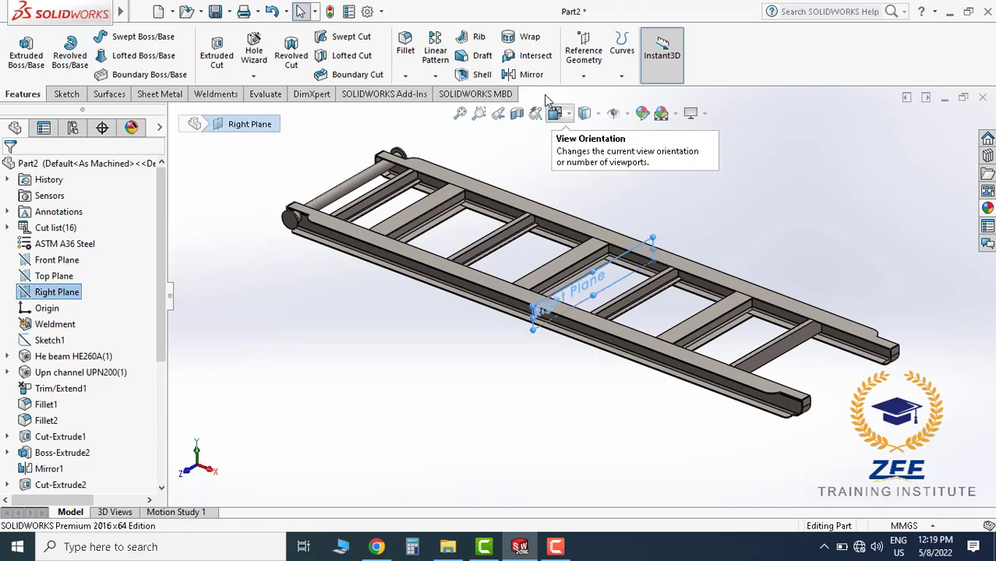
Mirror the structural pipe and both end flanges across the Right Plane as Mirror3
left_click(524, 74)
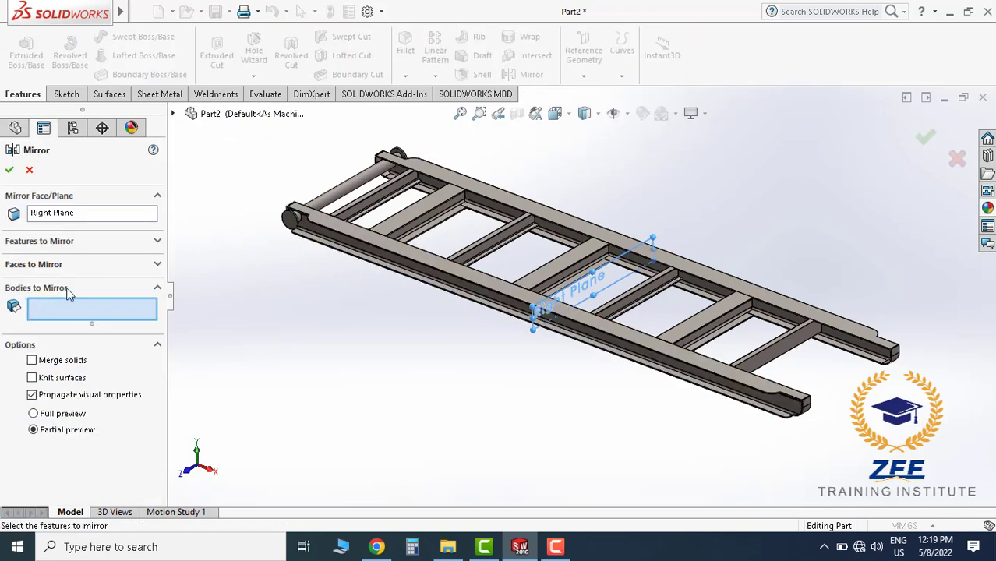
left_click(349, 196)
scroll(344, 206, "down", 2)
scroll(343, 206, "down", 2)
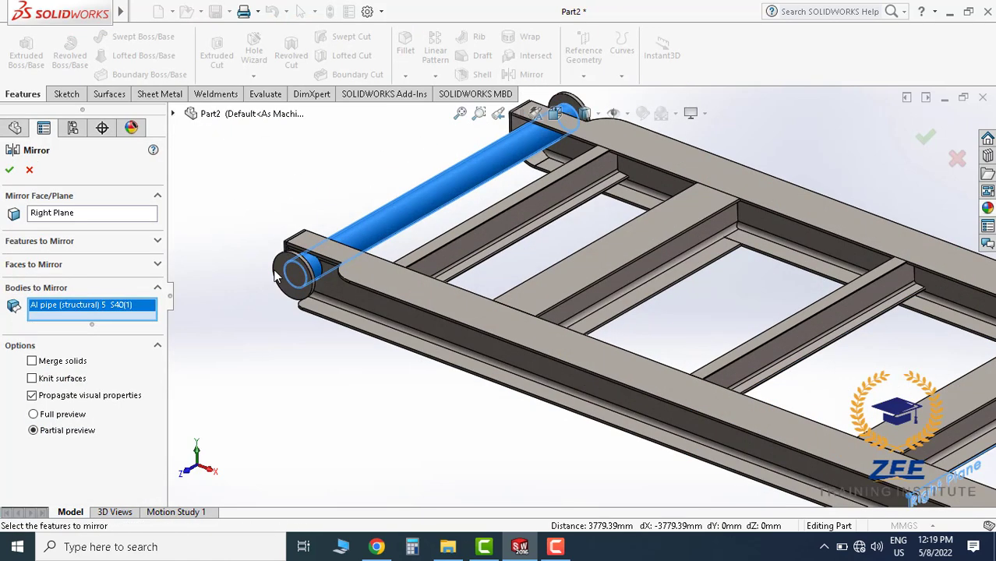
left_click(278, 275)
scroll(278, 275, "up", 3)
scroll(623, 178, "down", 3)
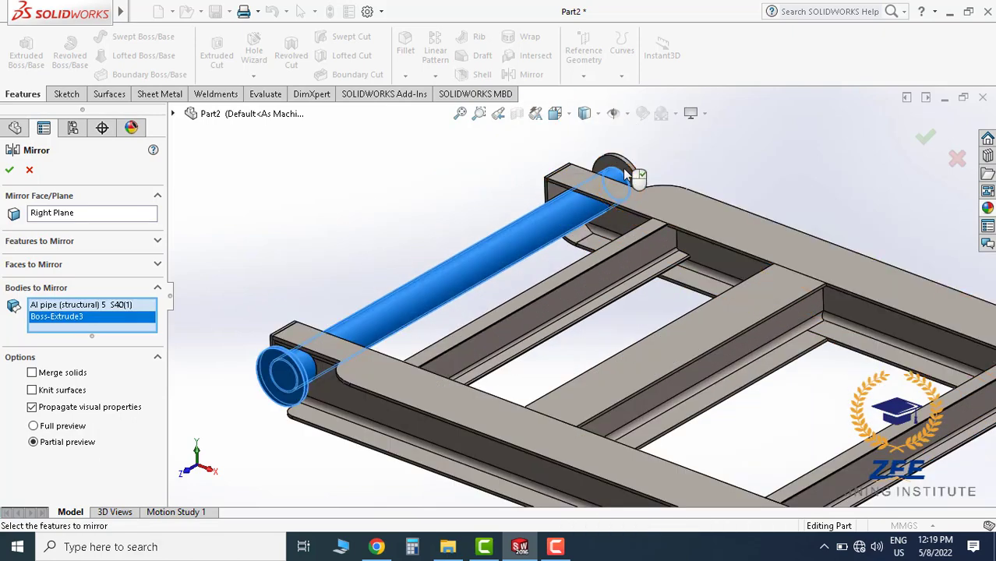
left_click(625, 178)
scroll(745, 338, "up", 3)
scroll(754, 431, "down", 3)
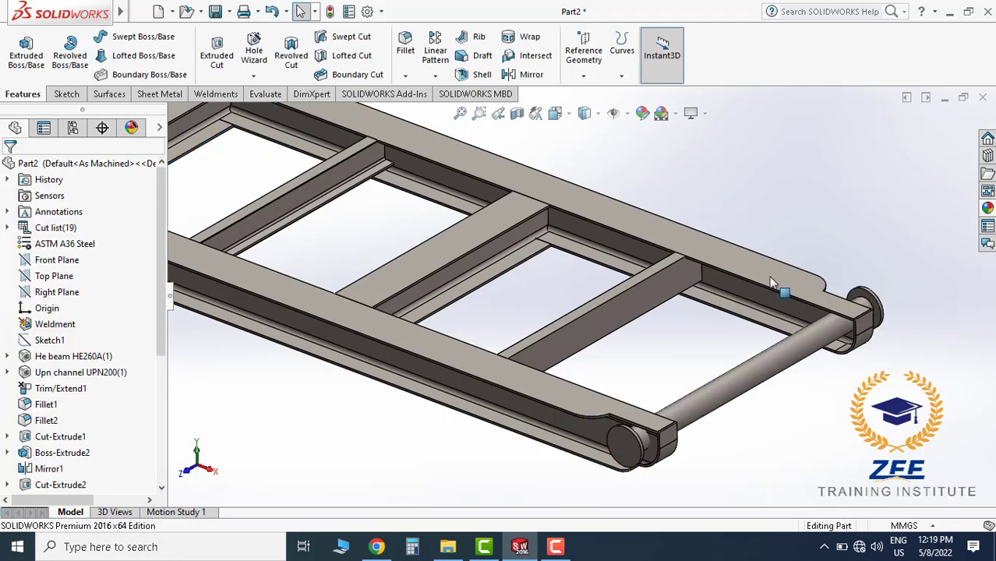
scroll(605, 368, "down", 2)
scroll(552, 358, "down", 3)
scroll(552, 358, "up", 4)
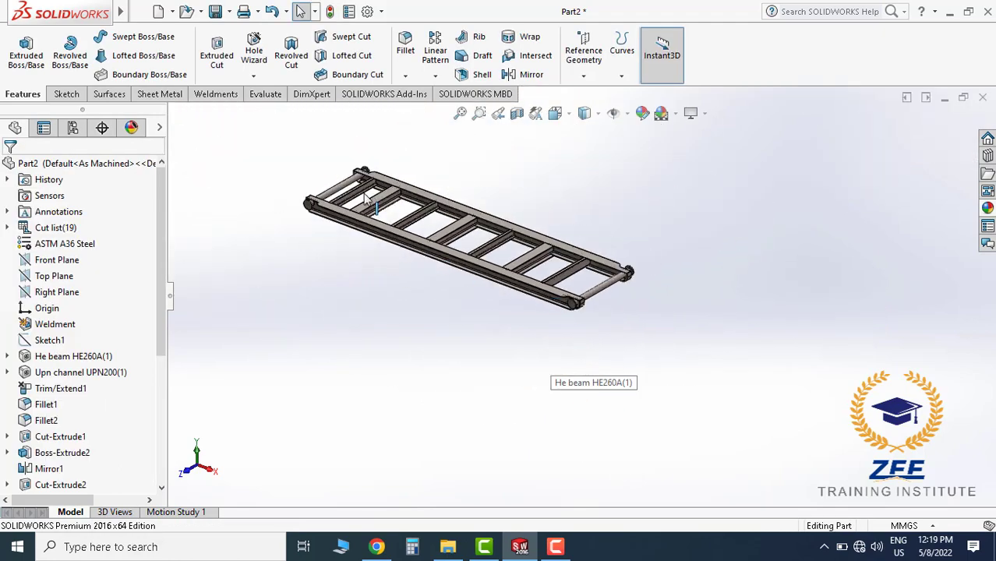
scroll(545, 366, "down", 1)
scroll(633, 327, "down", 3)
Hide one end flange and orbit to inspect the pipe passing through the channel
middle_click_drag(632, 328, 581, 314)
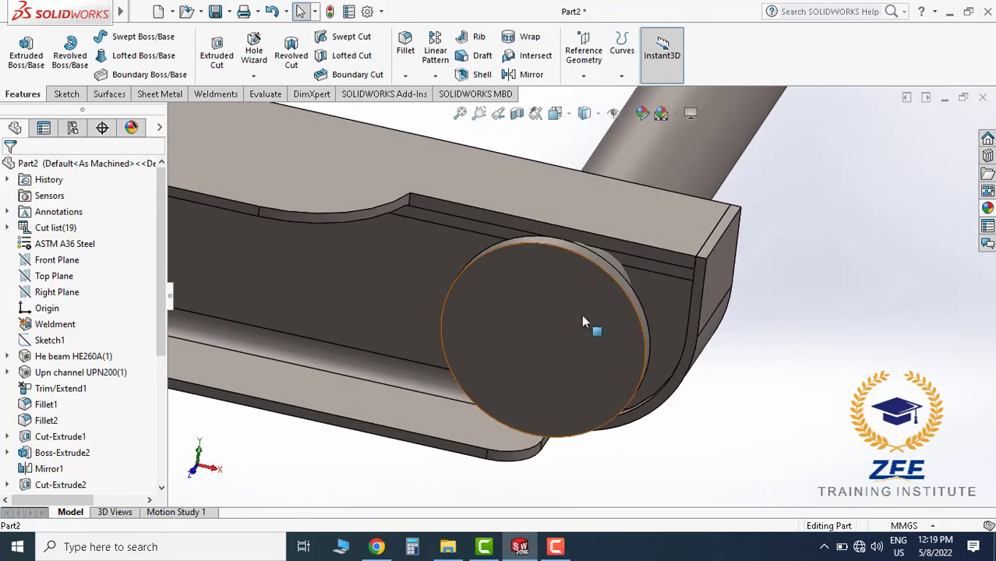
left_click(577, 314)
left_click(647, 260)
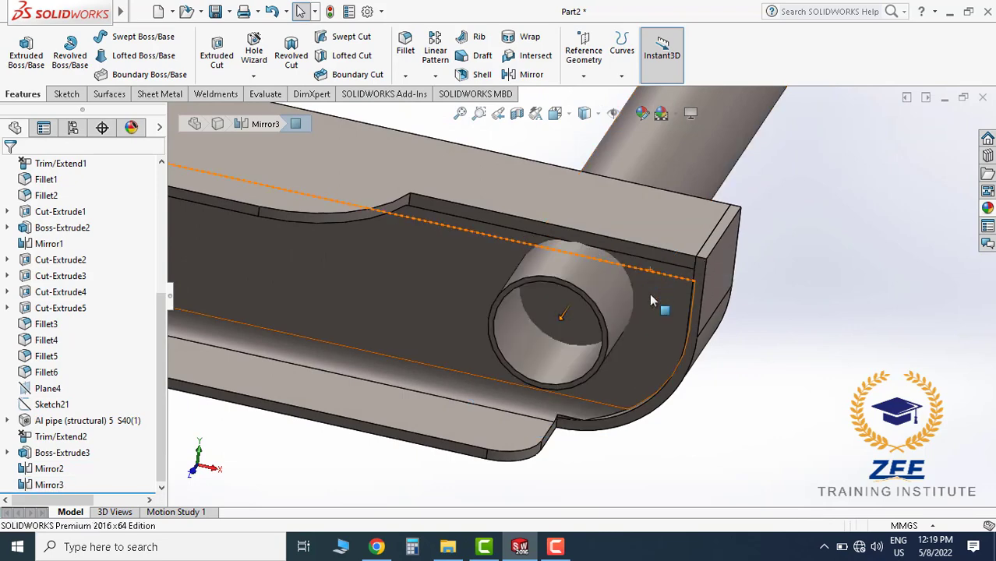
middle_click_drag(766, 388, 692, 328)
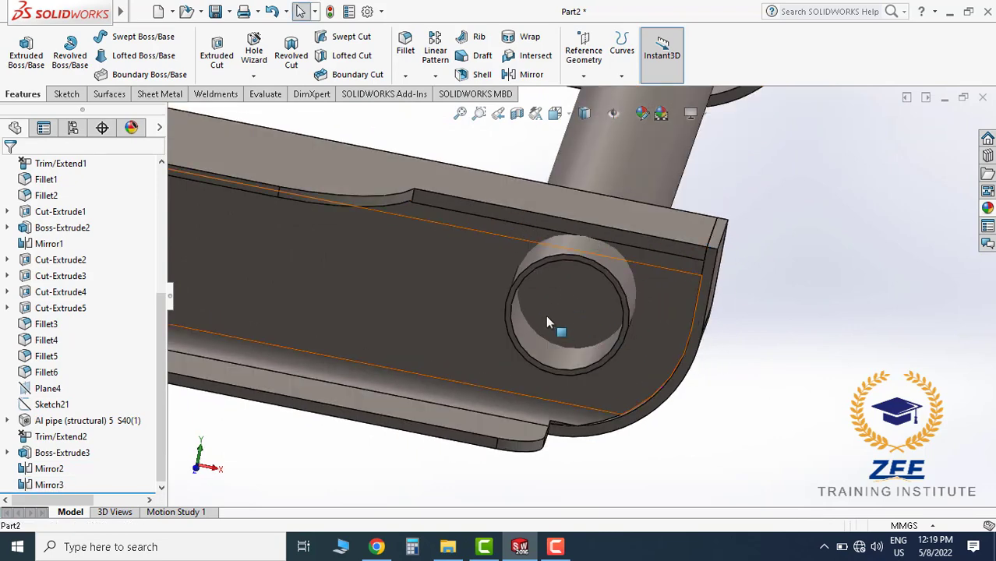
middle_click_drag(547, 322, 579, 317)
scroll(581, 315, "up", 4)
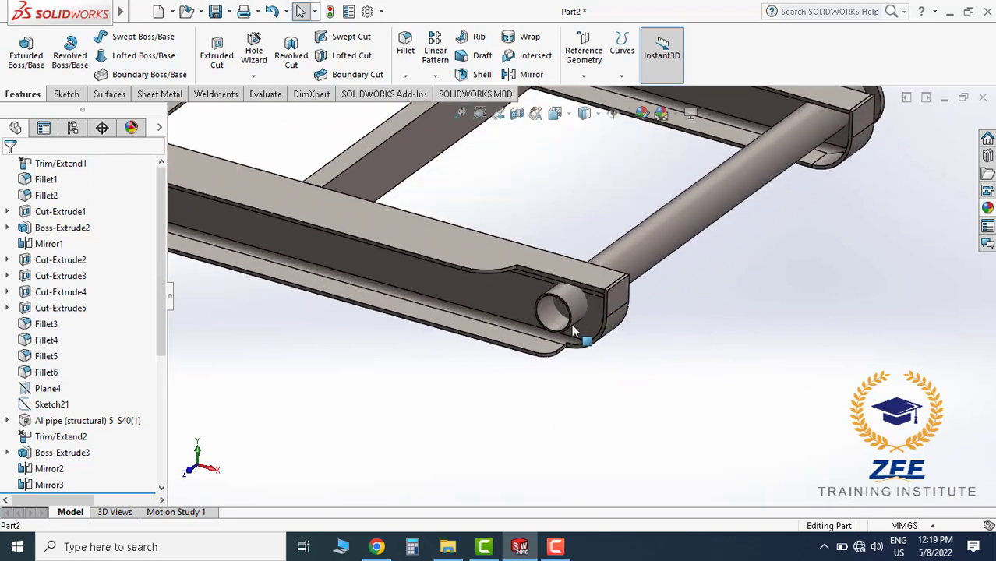
scroll(576, 295, "down", 3)
scroll(576, 295, "down", 2)
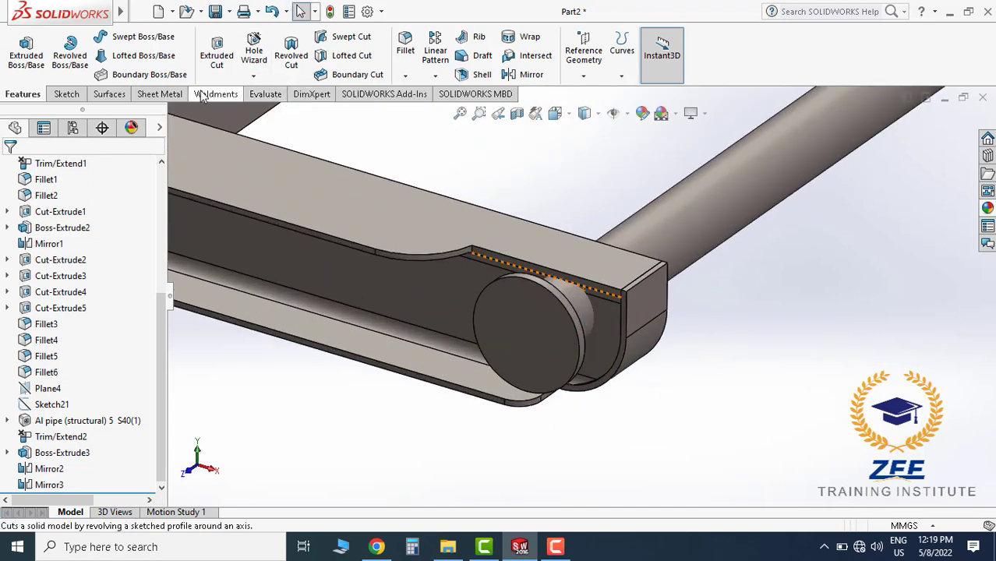
Trim both side channels against the Mirror3 cross pipe using Weldments Trim/Extend
left_click(220, 95)
left_click(154, 50)
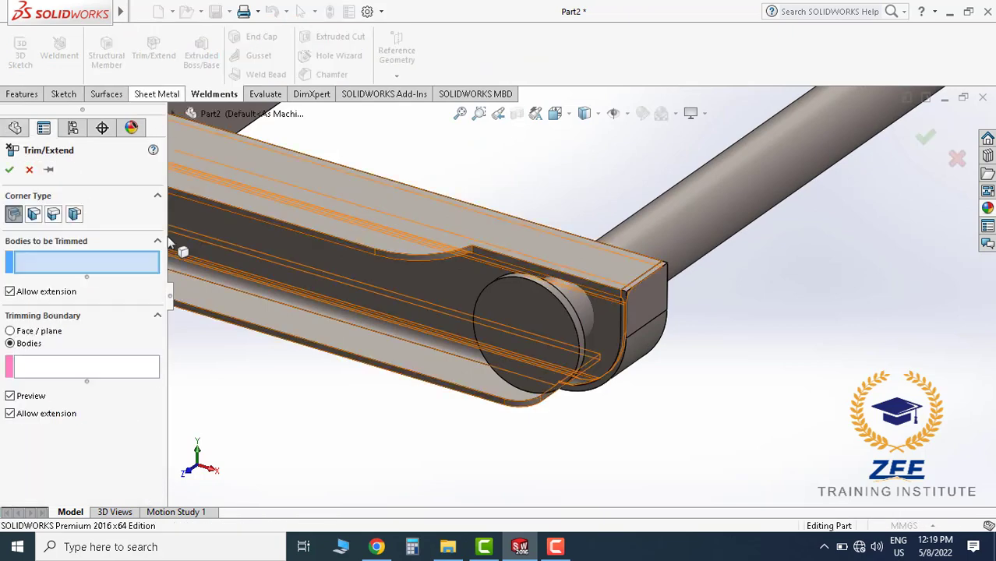
left_click(342, 236)
scroll(343, 235, "up", 2)
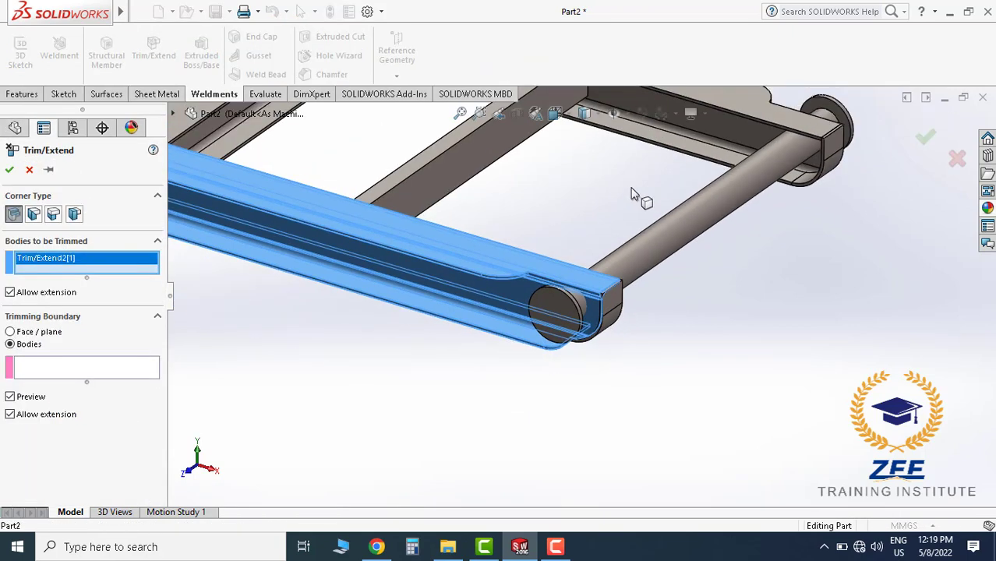
left_click(712, 145)
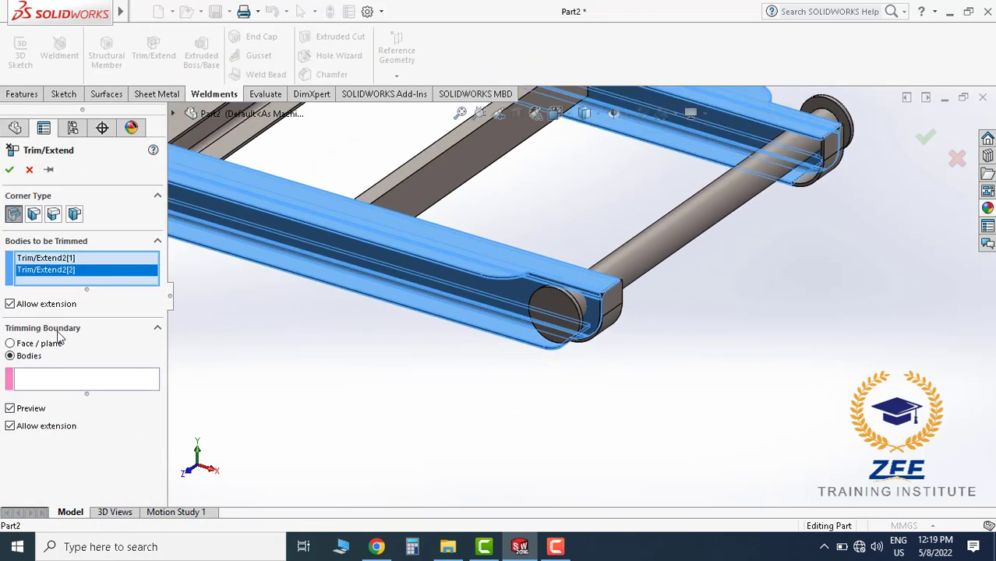
left_click(45, 380)
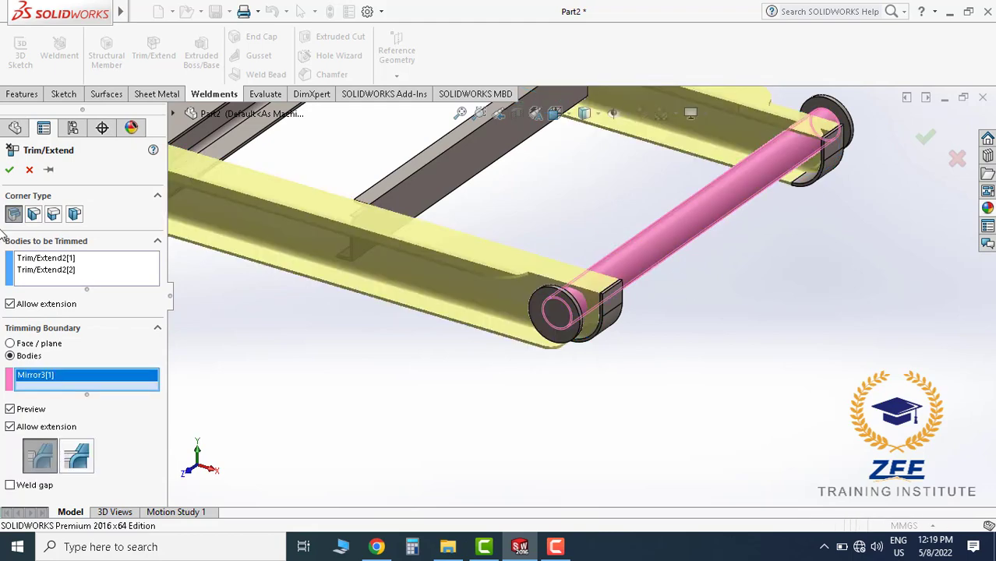
scroll(600, 343, "down", 2)
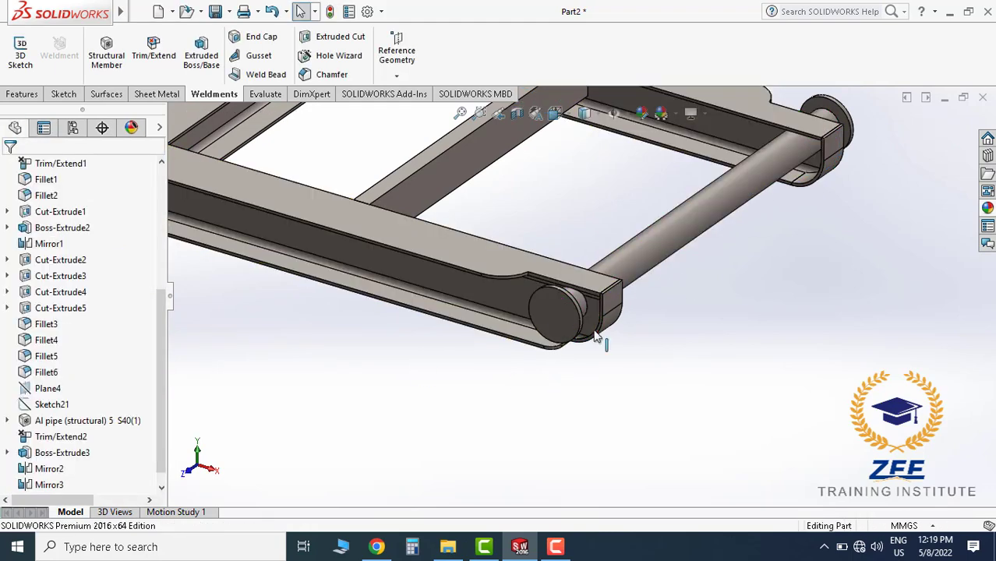
scroll(605, 304, "down", 2)
scroll(526, 304, "down", 2)
Hide the end flange and orbit to inspect the round bore trimmed in each channel
left_click(526, 304)
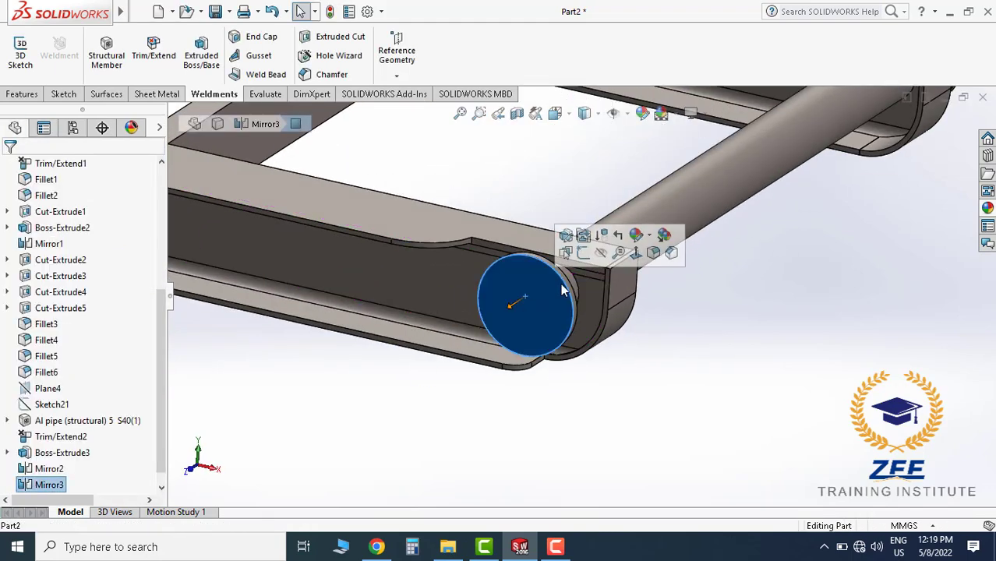
left_click(599, 251)
middle_click_drag(602, 320, 618, 266)
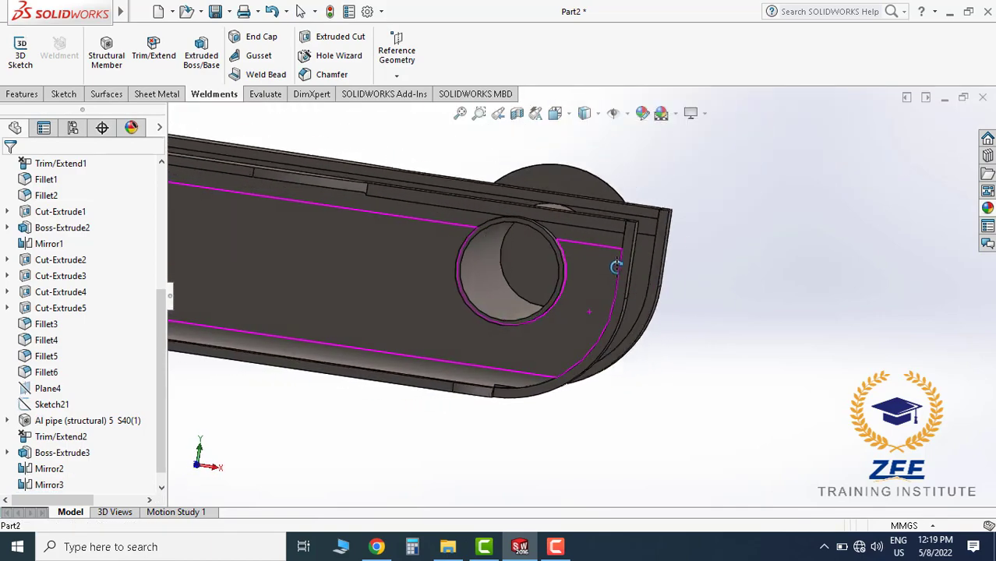
mouse_move(521, 274)
middle_mouse_down()
mouse_move(531, 300)
mouse_move(636, 411)
mouse_move(595, 396)
mouse_move(580, 403)
mouse_move(589, 363)
mouse_move(606, 356)
mouse_move(604, 364)
mouse_move(602, 320)
middle_mouse_up()
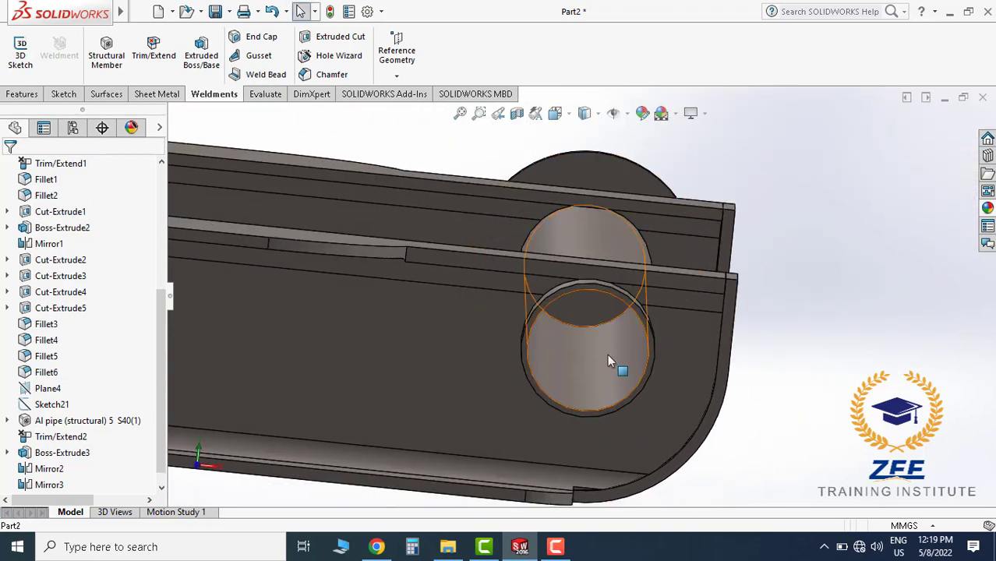
middle_click_drag(610, 361, 585, 378)
scroll(560, 349, "up", 5)
scroll(537, 380, "down", 4)
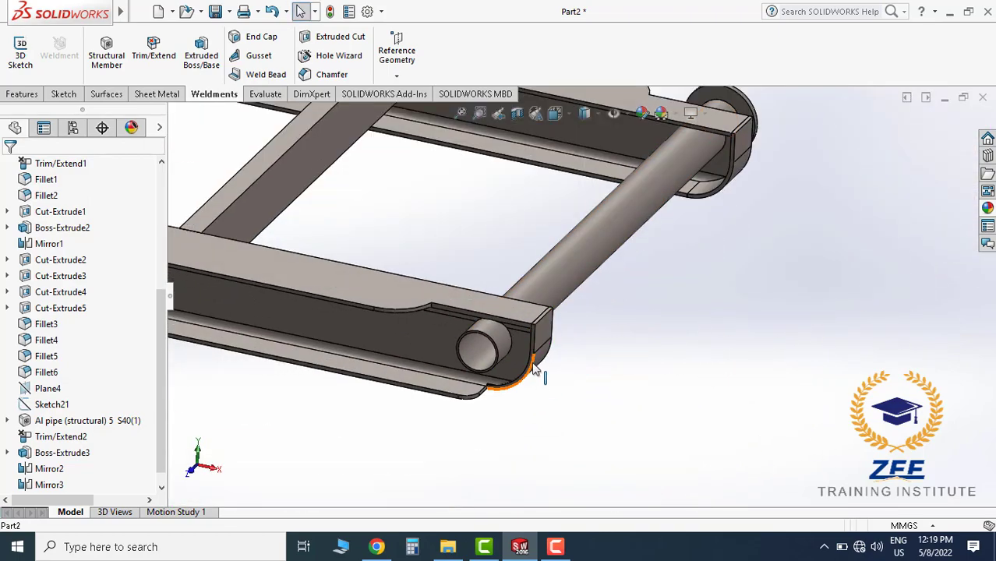
scroll(537, 374, "up", 2)
scroll(628, 378, "up", 2)
Switch the frame between isometric and top views and fit it to the screen
scroll(532, 324, "up", 2)
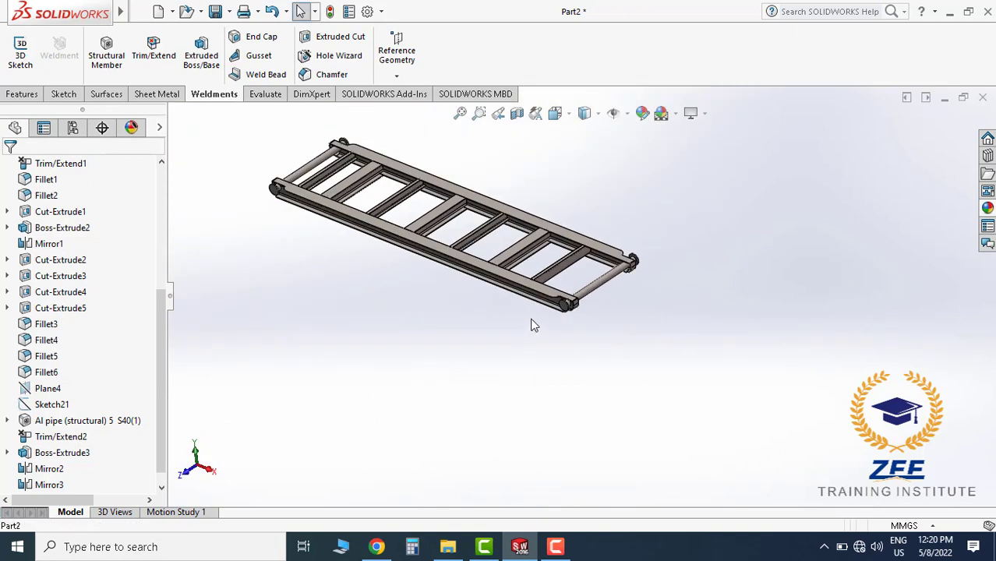
left_click(555, 113)
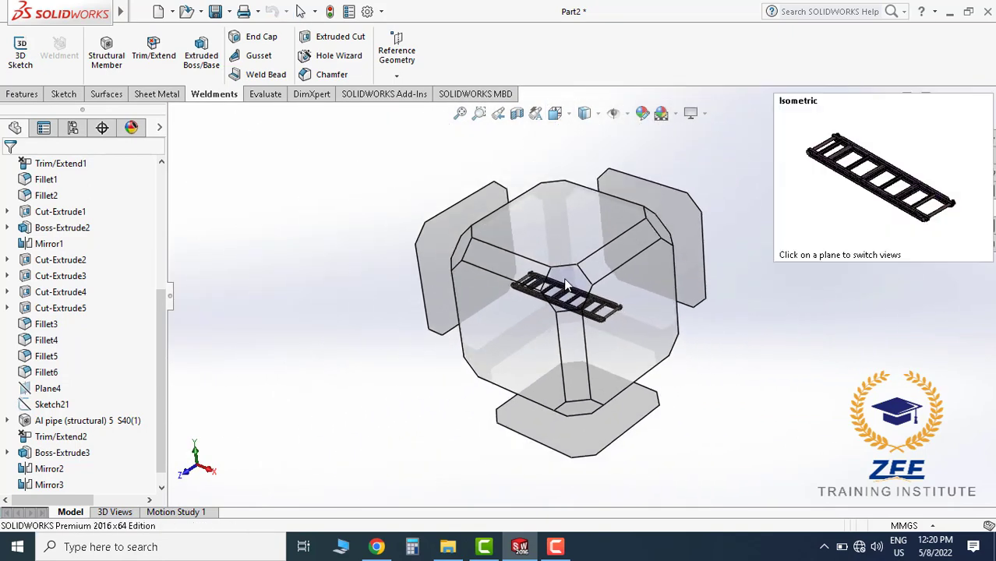
left_click(566, 286)
mouse_move(632, 335)
middle_mouse_down()
mouse_move(647, 348)
mouse_move(629, 330)
middle_mouse_up()
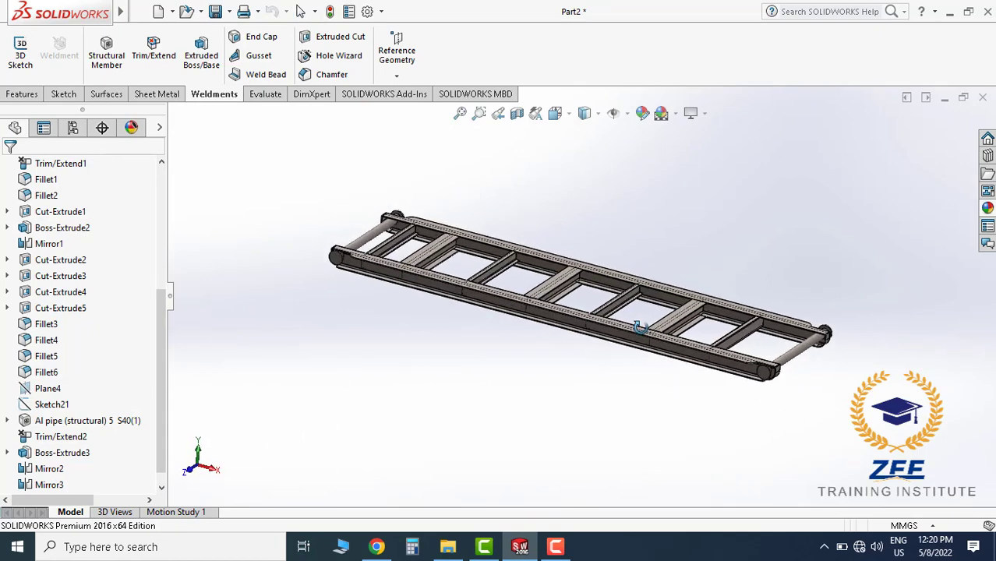
left_click(555, 113)
left_click(526, 223)
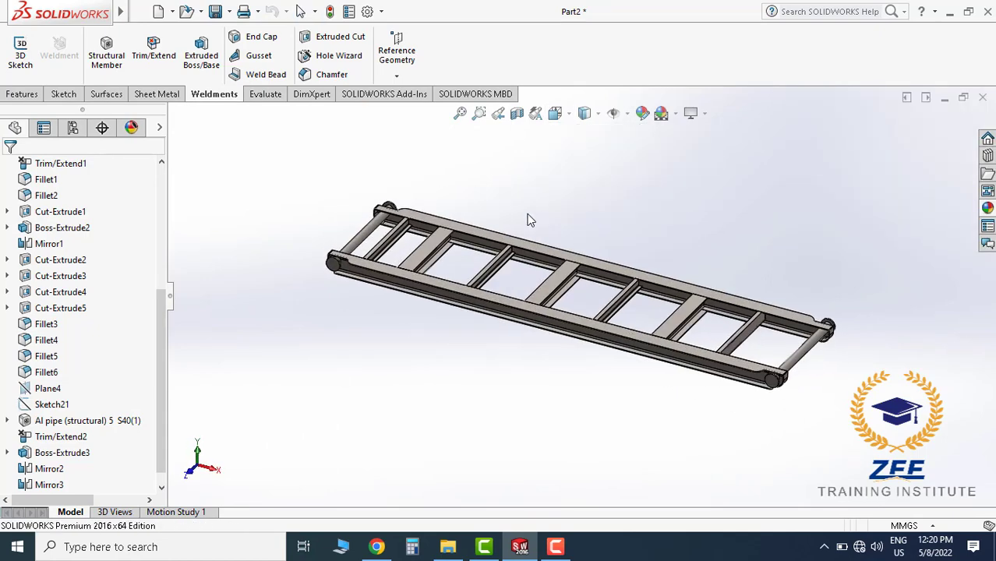
scroll(360, 287, "down", 4)
scroll(404, 240, "down", 3)
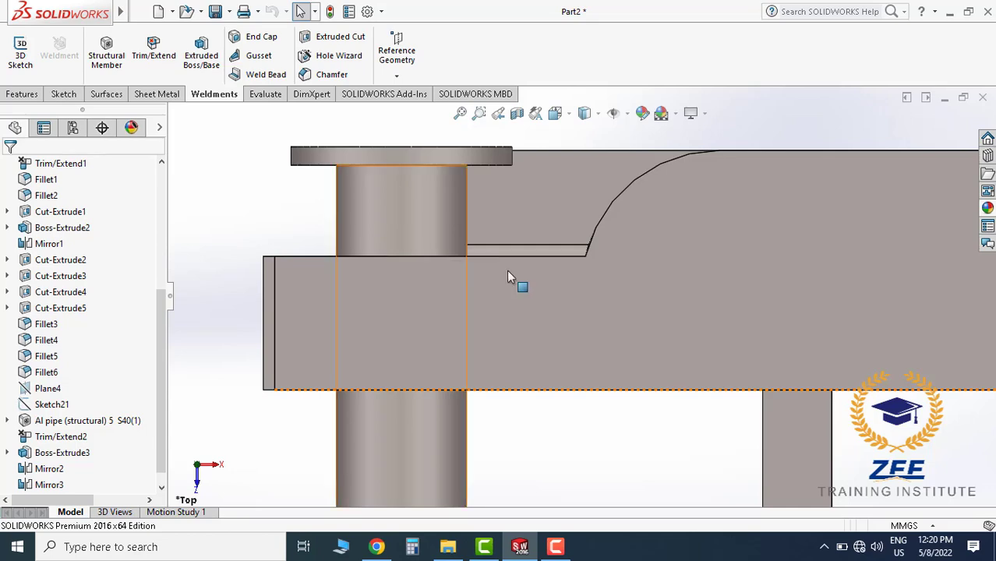
scroll(509, 278, "up", 3)
scroll(601, 281, "up", 3)
key("f")
Return to isometric and show the Appearances, Scenes, and Decals pane with Appearances(color) expanded
left_click(555, 113)
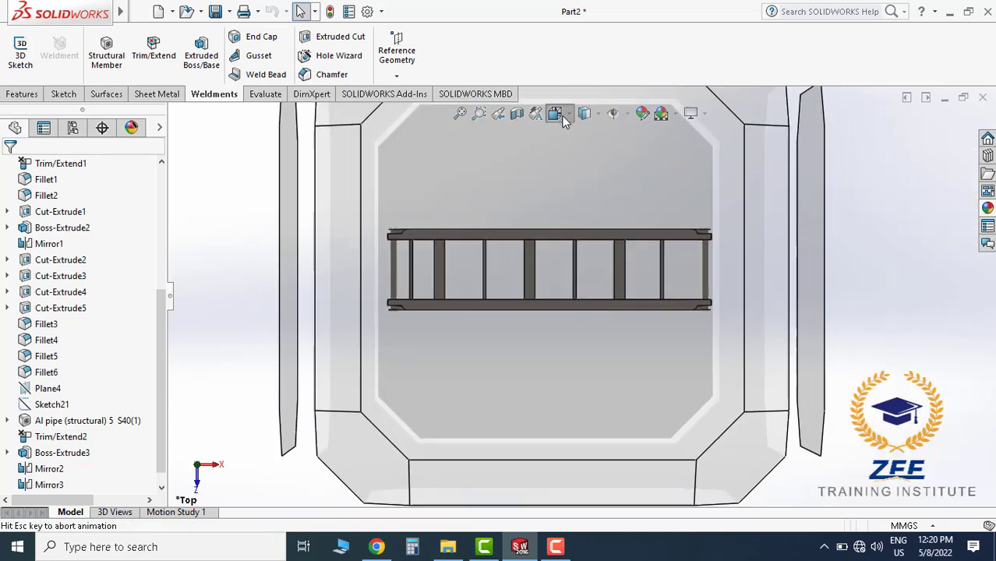
left_click(662, 386)
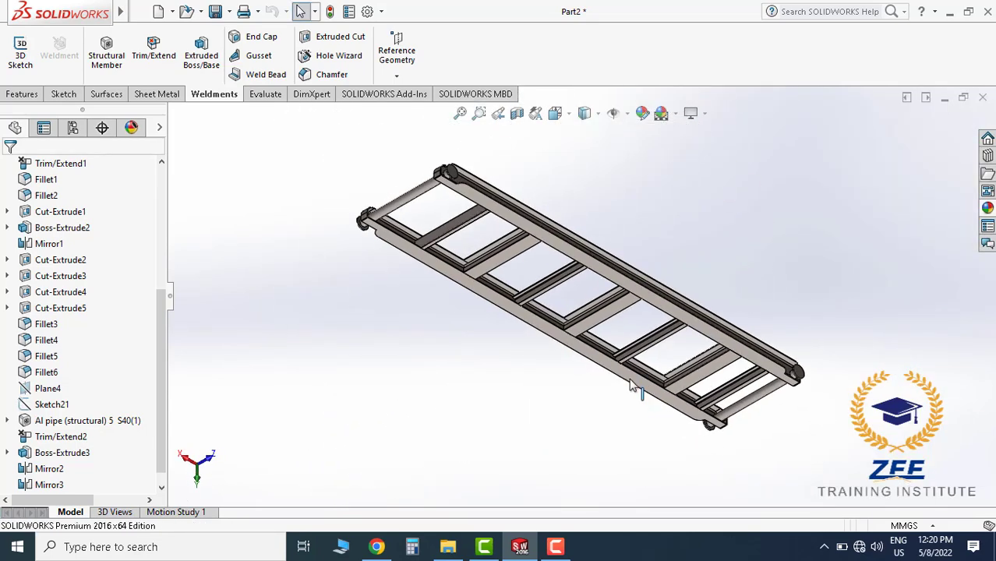
left_click(555, 113)
left_click(631, 129)
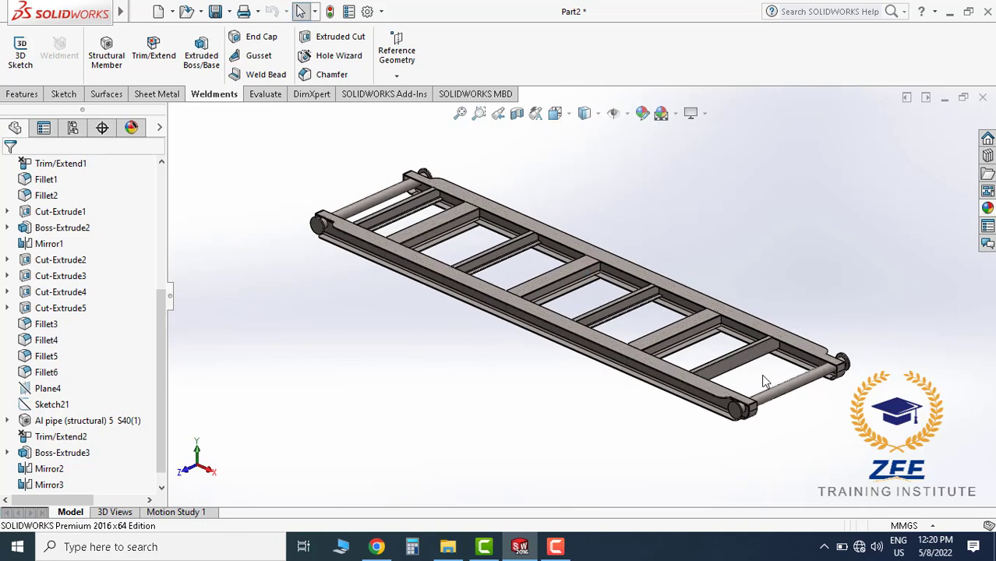
left_click(988, 209)
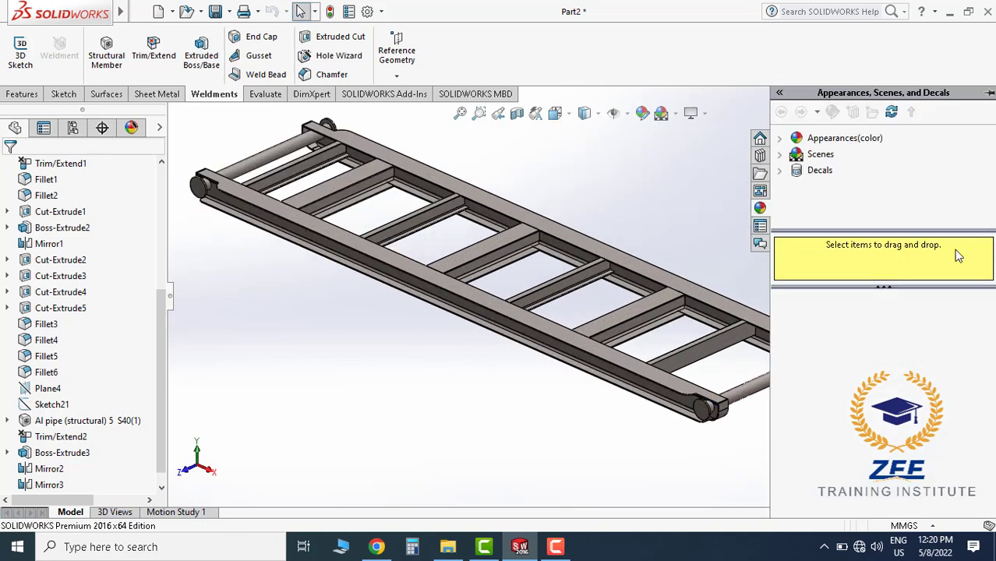
left_click(783, 141)
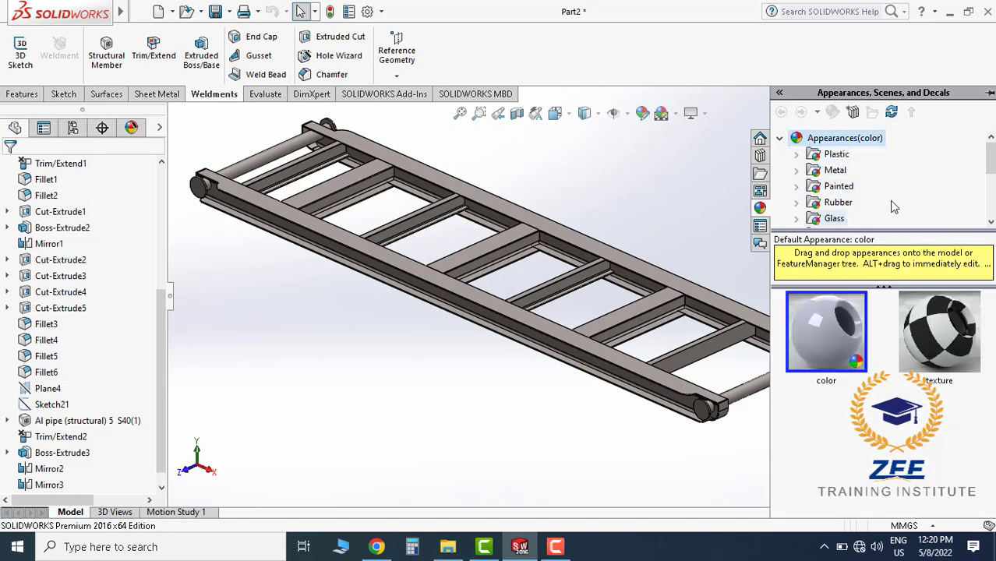
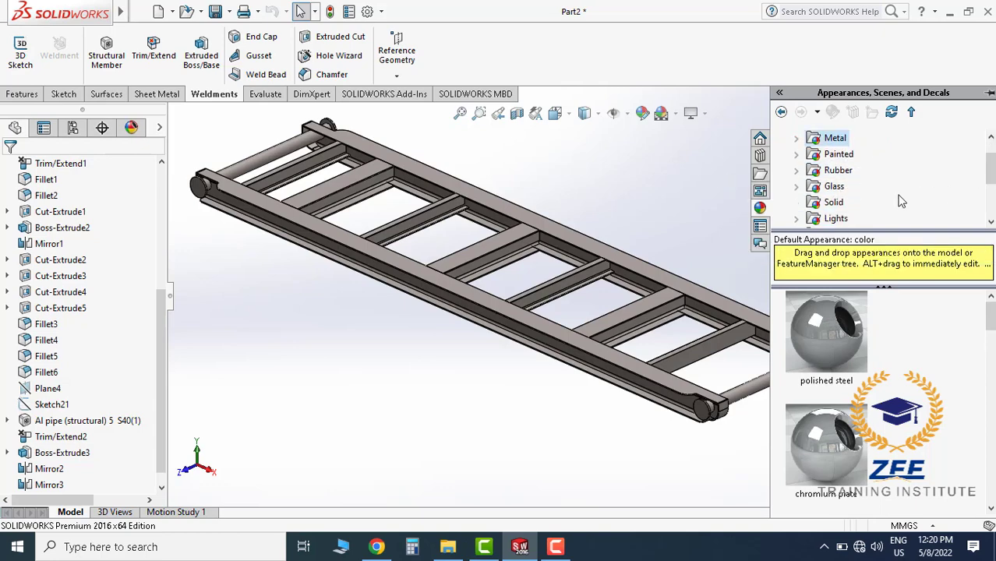
Apply the solid Yellow appearance to the whole body of the rod at the frame's end
left_click(832, 206)
scroll(959, 390, "down", 1)
scroll(959, 390, "down", 2)
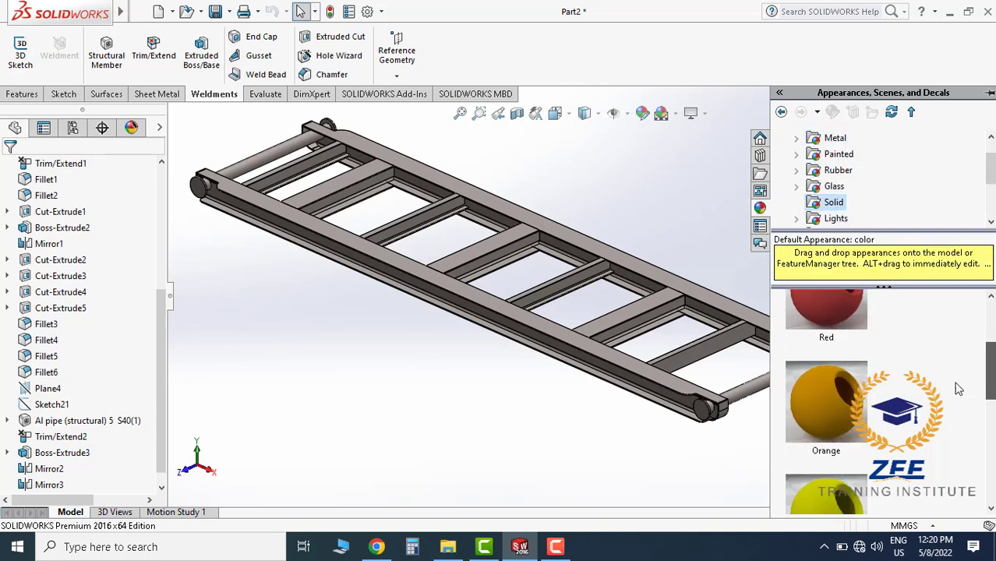
scroll(815, 446, "down", 1)
left_click_drag(815, 445, 754, 385)
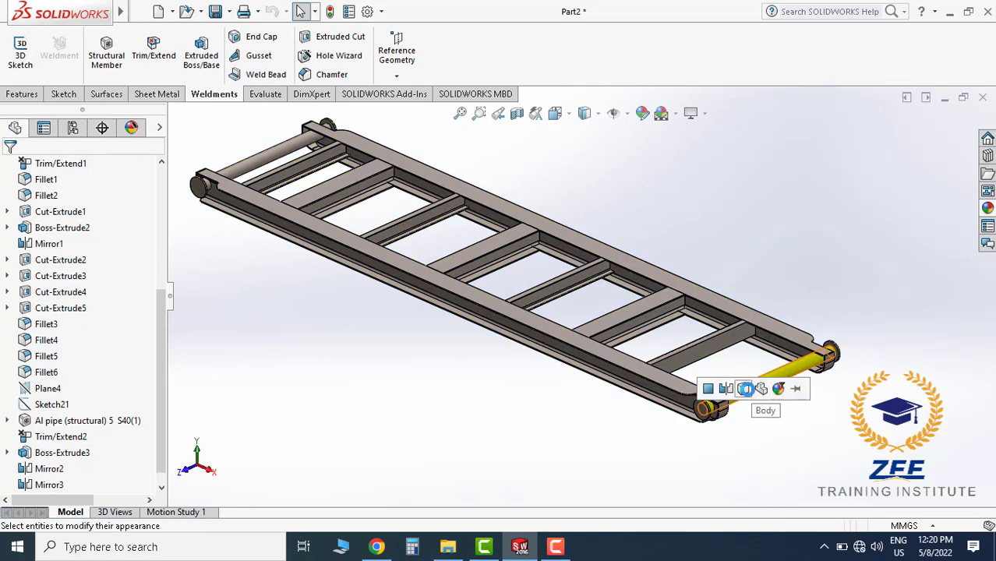
left_click(745, 397)
scroll(745, 413, "down", 3)
scroll(629, 357, "down", 3)
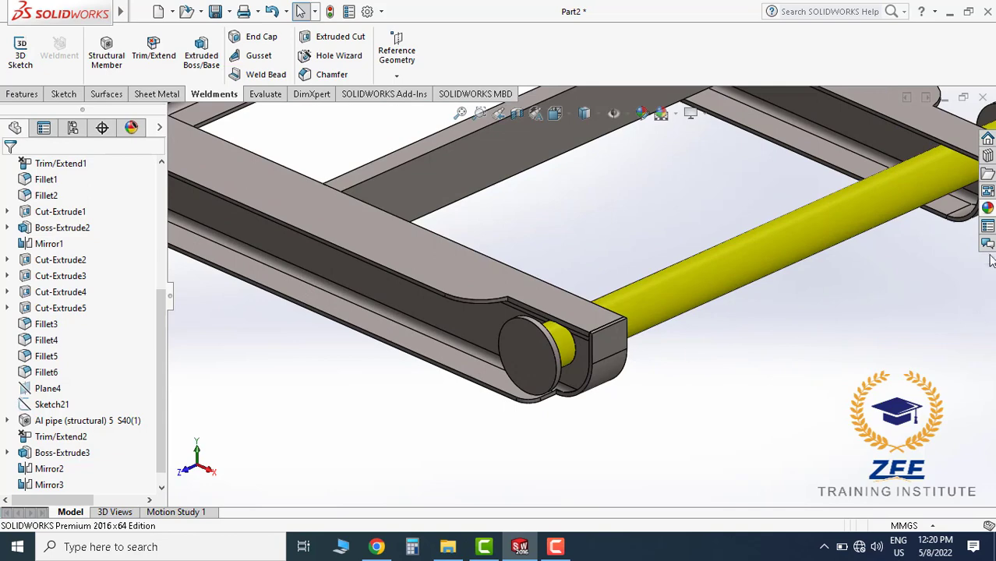
Make the washers at both ends of that rod yellow
left_click(987, 208)
left_click_drag(824, 447, 534, 354)
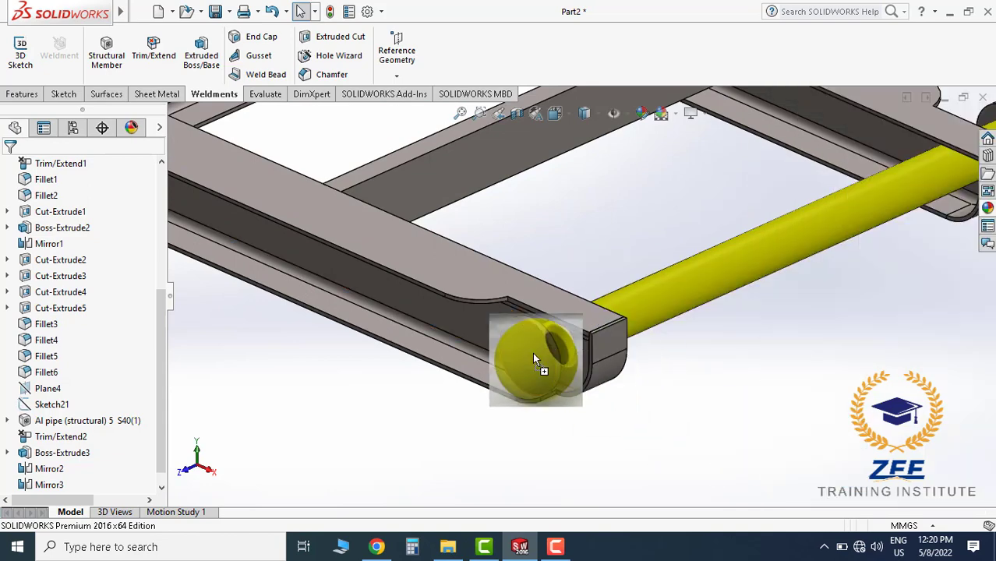
left_click(535, 356)
scroll(648, 260, "up", 3)
scroll(647, 260, "down", 4)
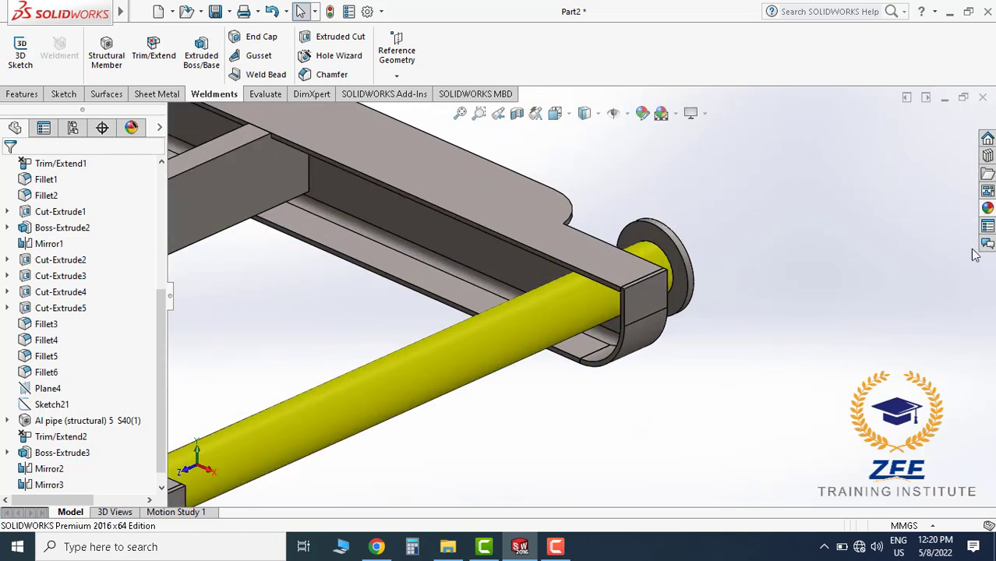
left_click(987, 207)
left_click_drag(832, 471, 674, 237)
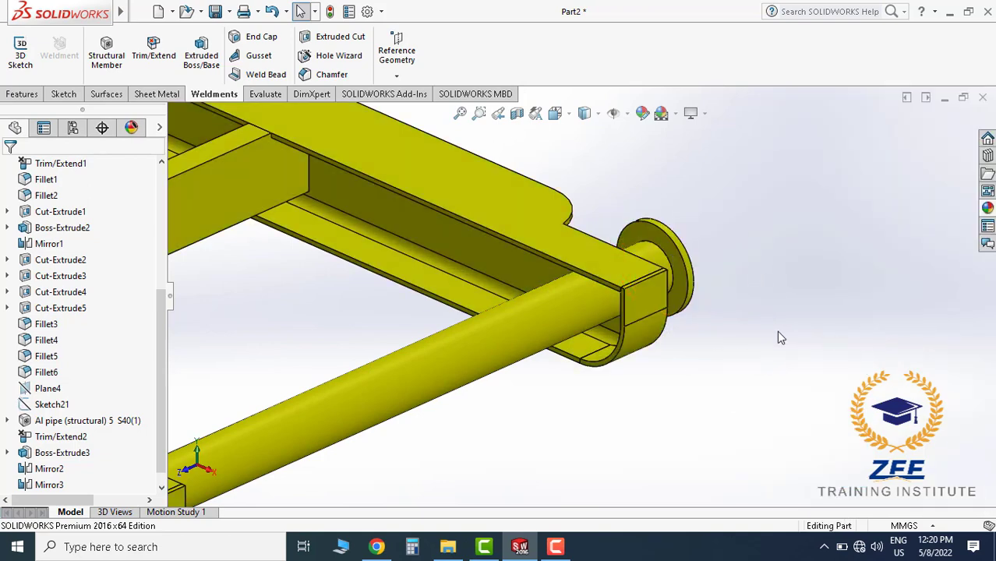
scroll(777, 330, "down", 2)
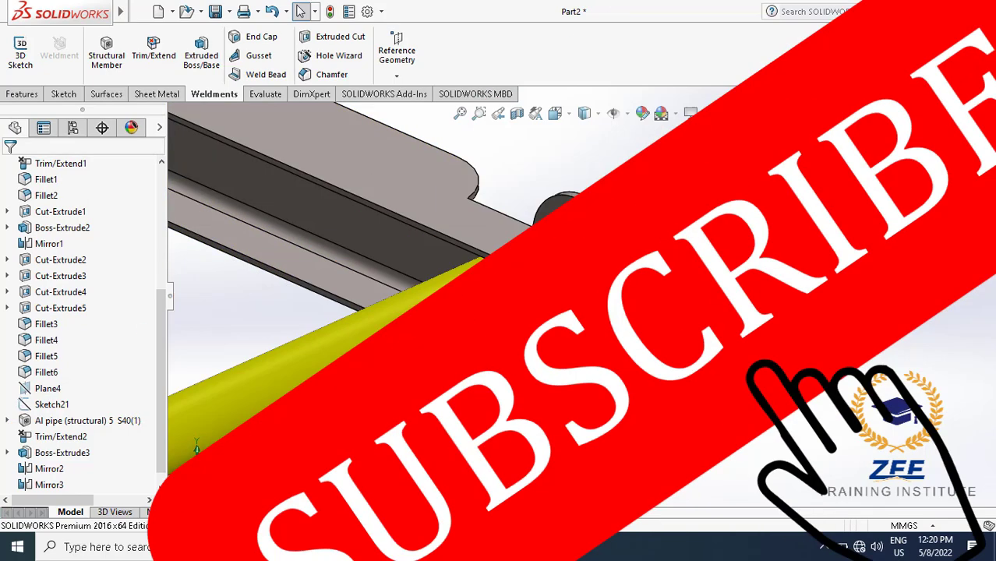
left_click(988, 207)
left_click_drag(805, 285, 567, 199)
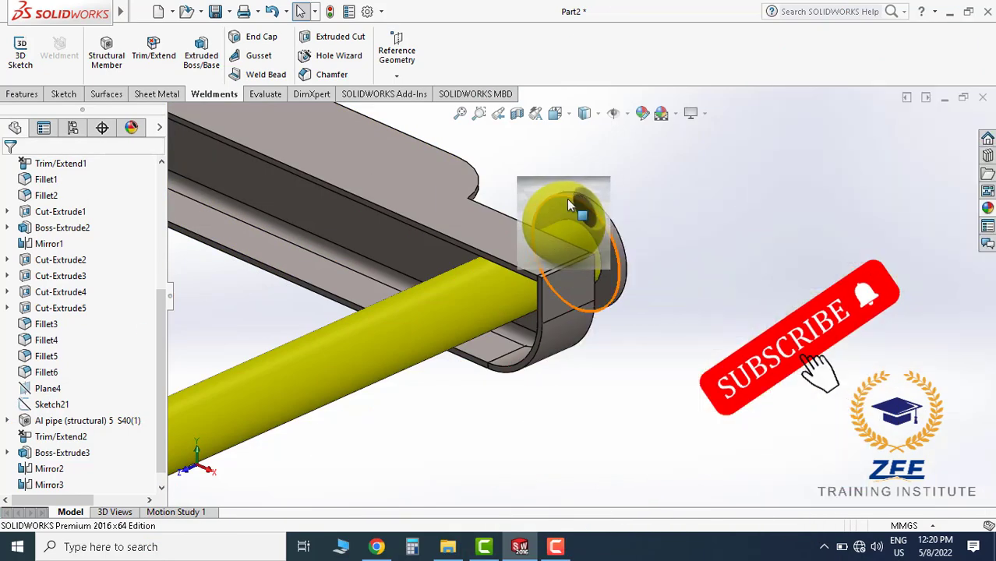
left_click(575, 205)
scroll(671, 336, "up", 3)
Colour the rod at the frame's opposite end yellow
scroll(628, 338, "up", 3)
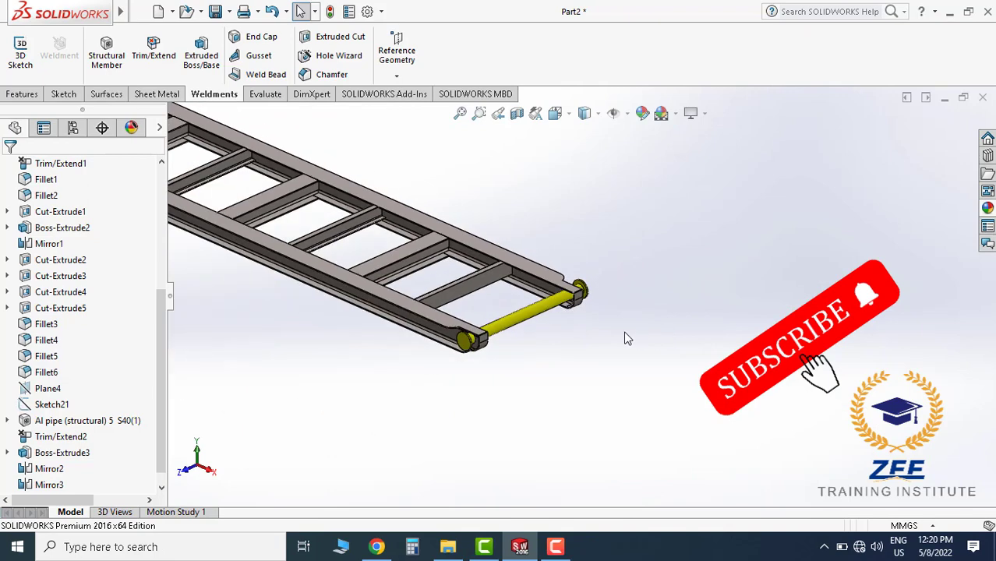
scroll(629, 338, "up", 2)
scroll(587, 325, "up", 2)
scroll(463, 278, "down", 5)
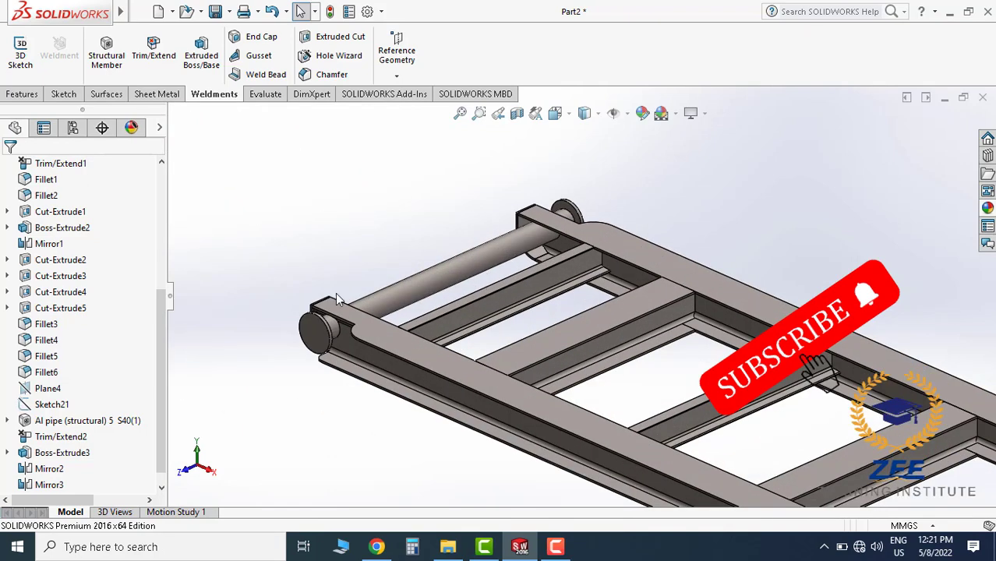
scroll(336, 300, "down", 3)
left_click(988, 208)
left_click_drag(822, 437, 600, 253)
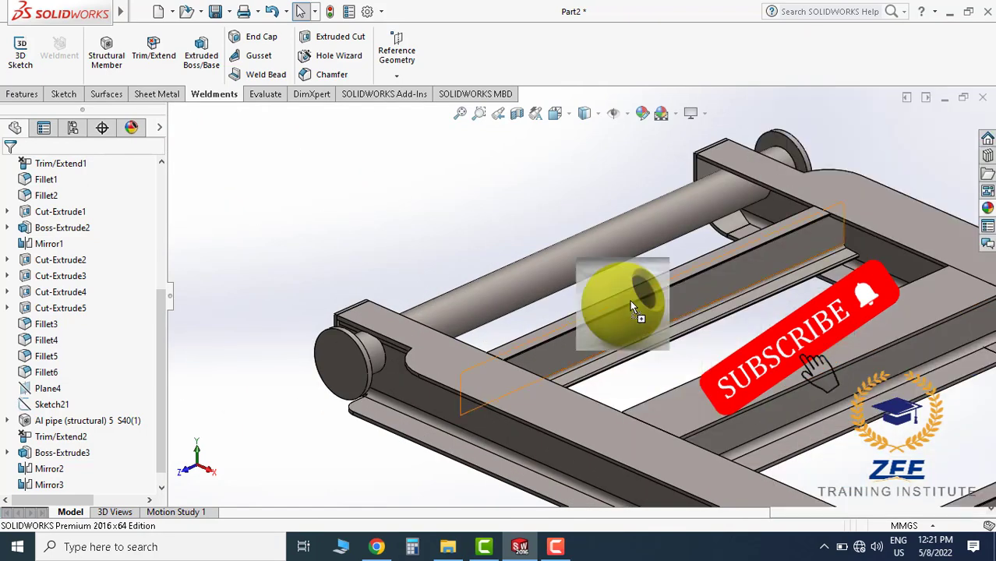
Apply yellow to the near and far washers of that rod
left_click(989, 208)
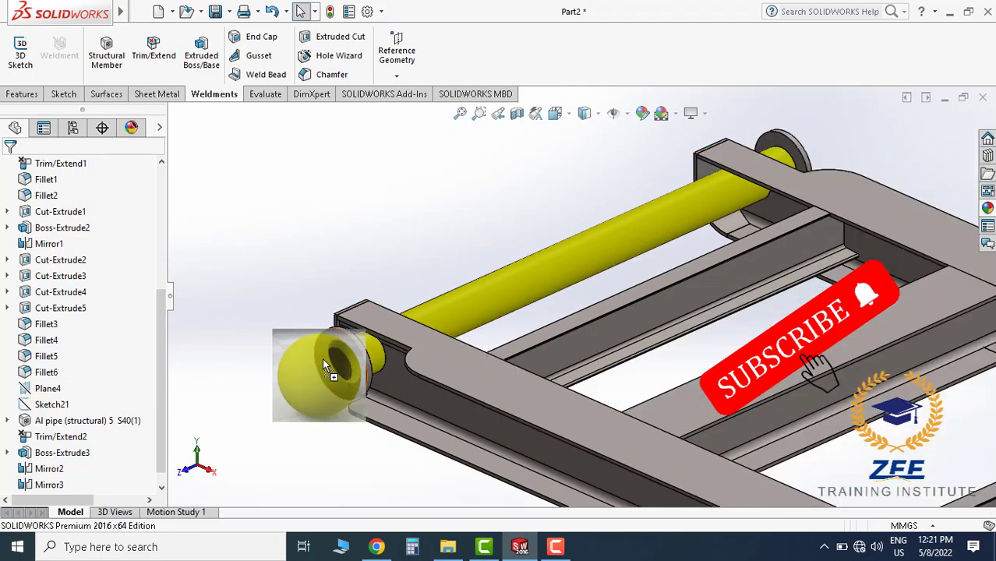
left_click_drag(699, 428, 322, 358)
scroll(829, 221, "down", 3)
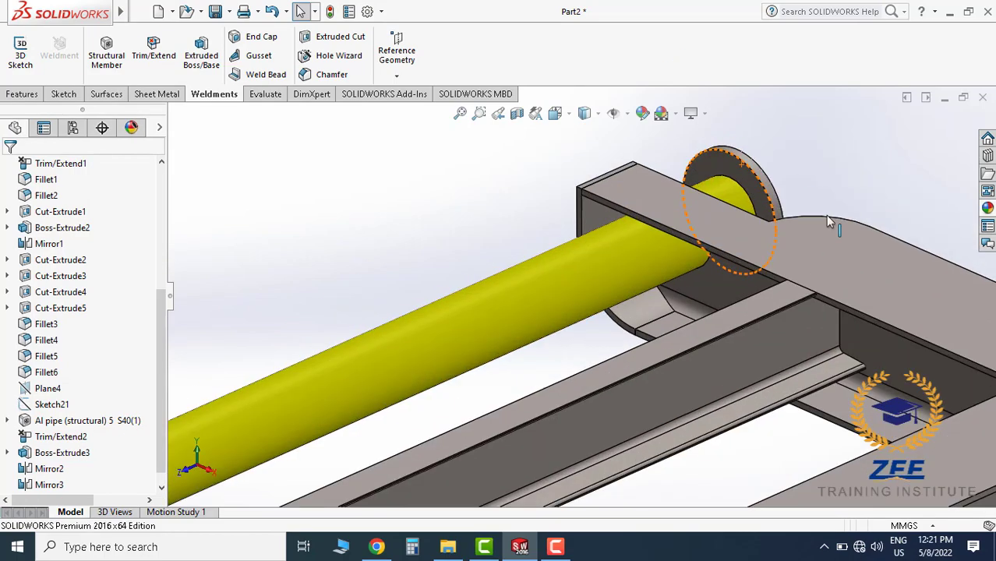
left_click(988, 208)
left_click_drag(826, 407, 739, 166)
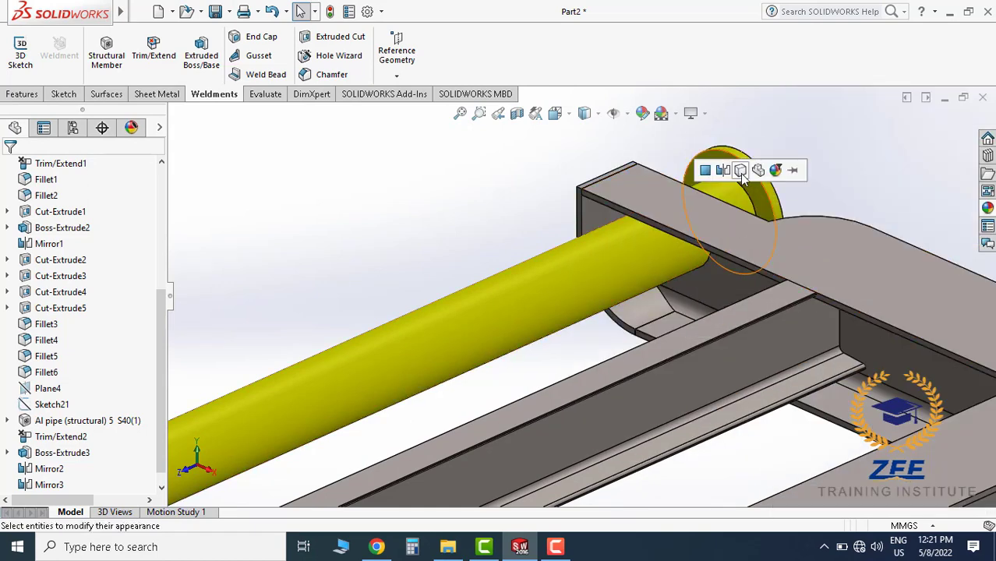
left_click(744, 176)
scroll(746, 334, "up", 5)
scroll(747, 389, "up", 3)
scroll(658, 325, "down", 3)
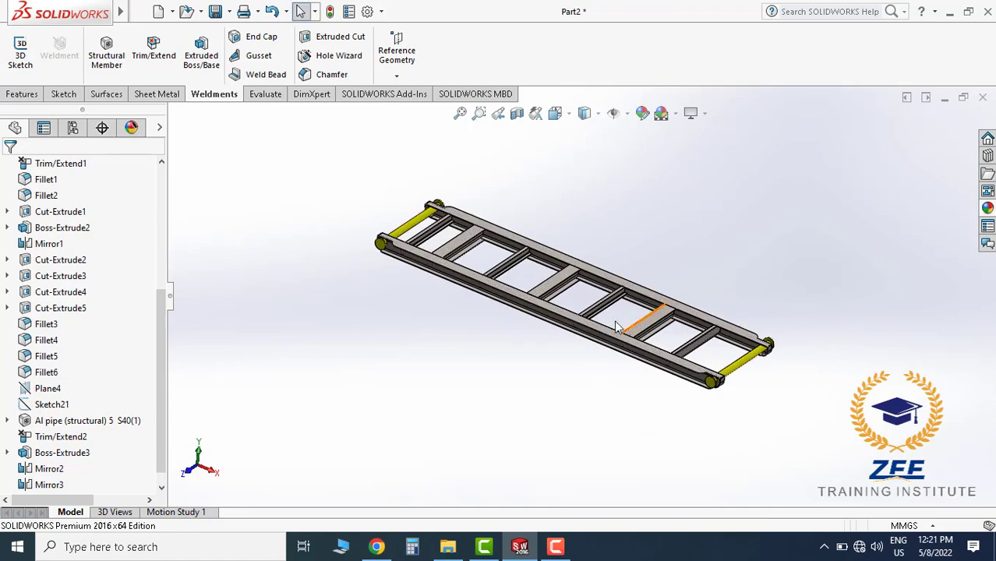
Orbit the frame to a diagonal view of the whole chassis
mouse_move(616, 325)
middle_mouse_down()
mouse_move(628, 317)
mouse_move(622, 307)
middle_mouse_up()
scroll(762, 396, "down", 3)
scroll(701, 371, "down", 2)
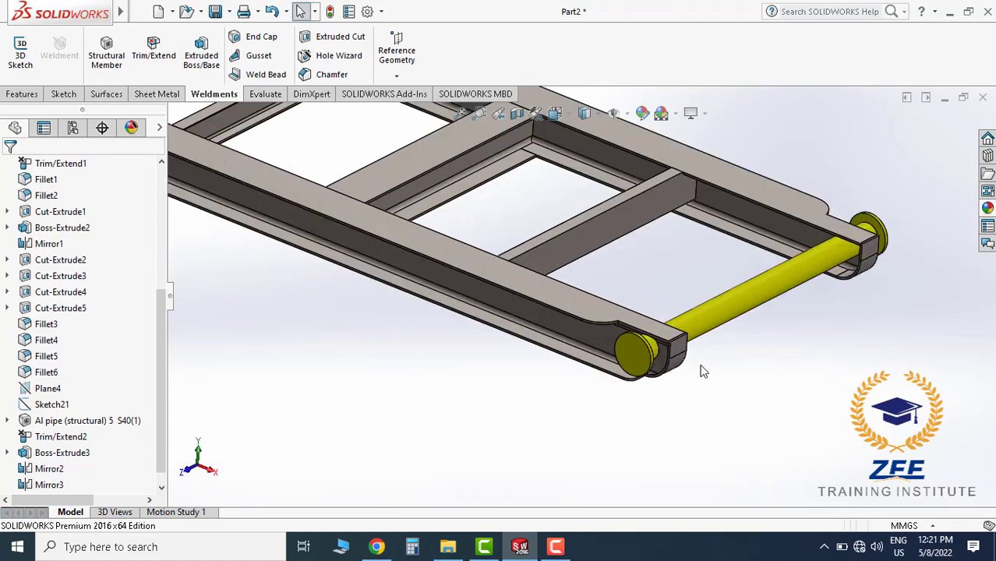
scroll(700, 371, "up", 5)
scroll(518, 290, "down", 3)
middle_click_drag(518, 289, 501, 253)
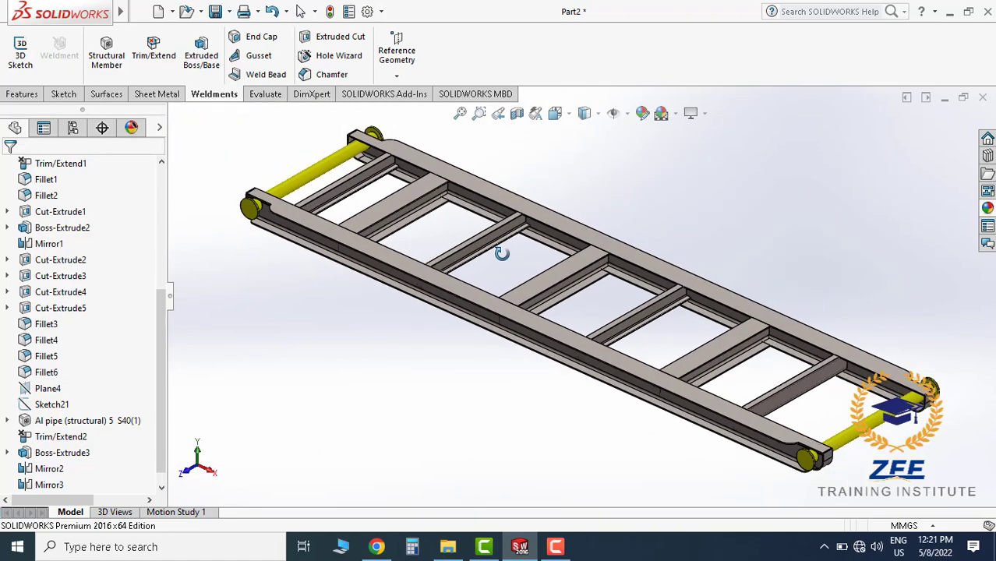
scroll(501, 254, "up", 1)
Report the part's mass in kilograms (1664.96 kg) with Mass Properties, then close the results
left_click(264, 95)
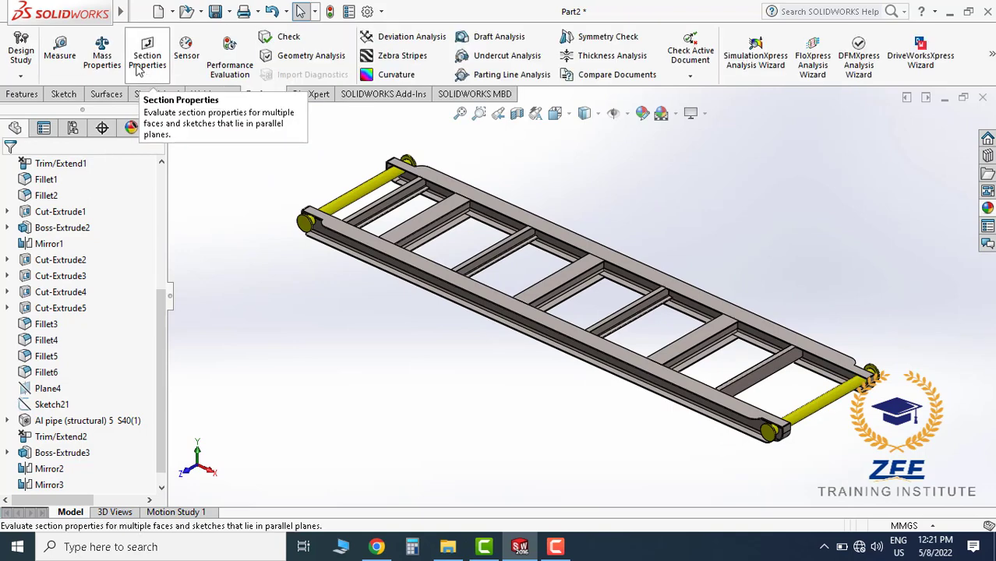
left_click(97, 47)
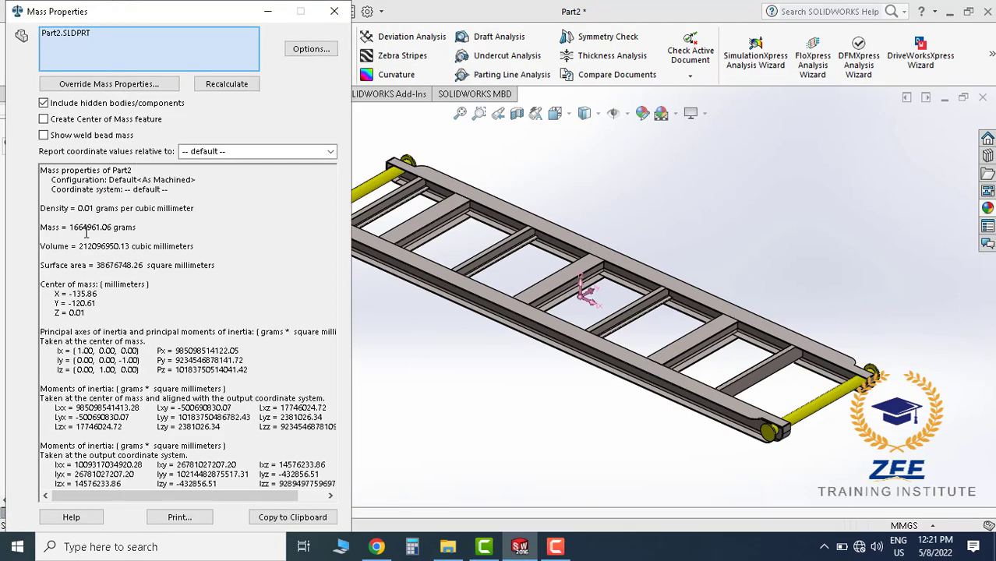
left_click(311, 50)
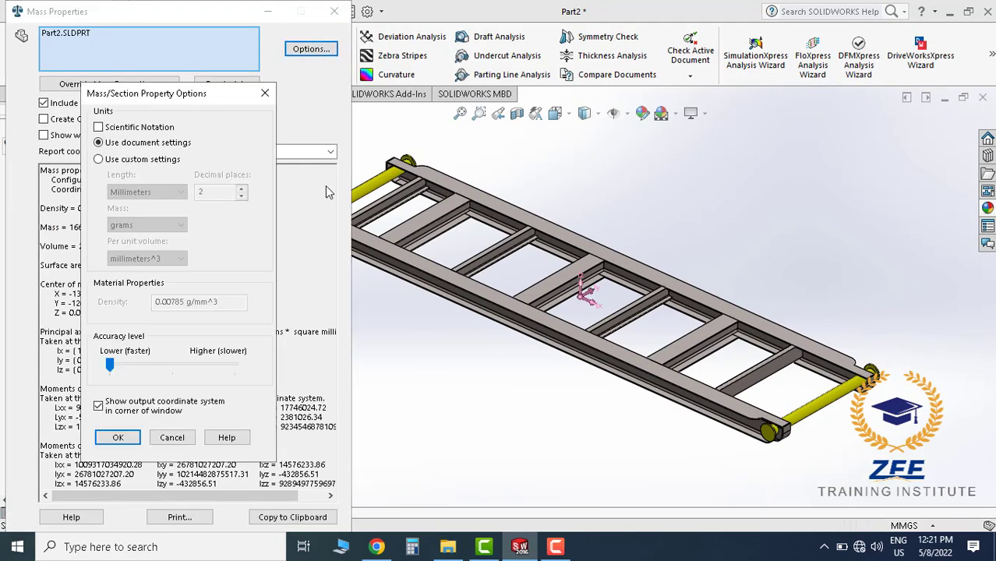
left_click(99, 161)
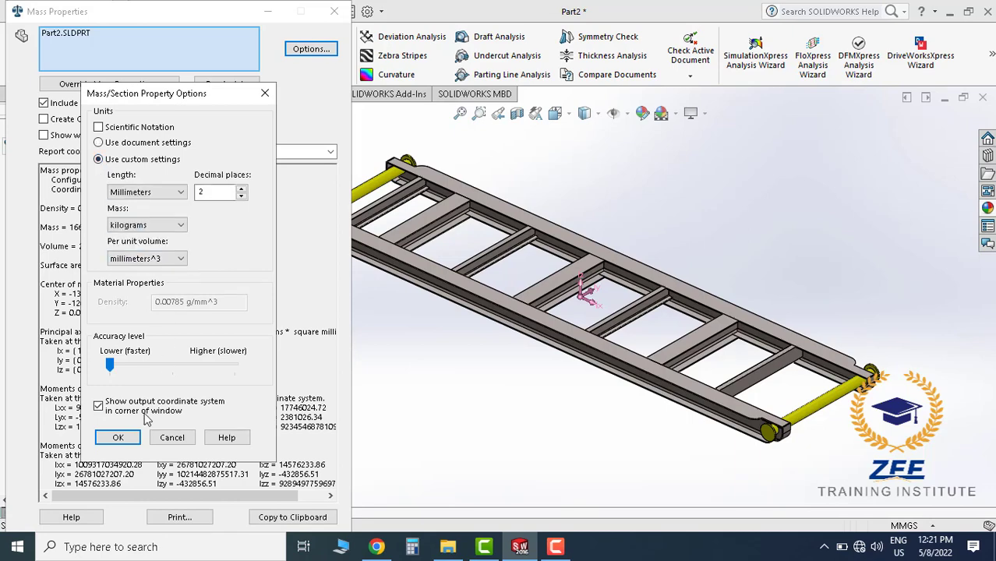
left_click(118, 437)
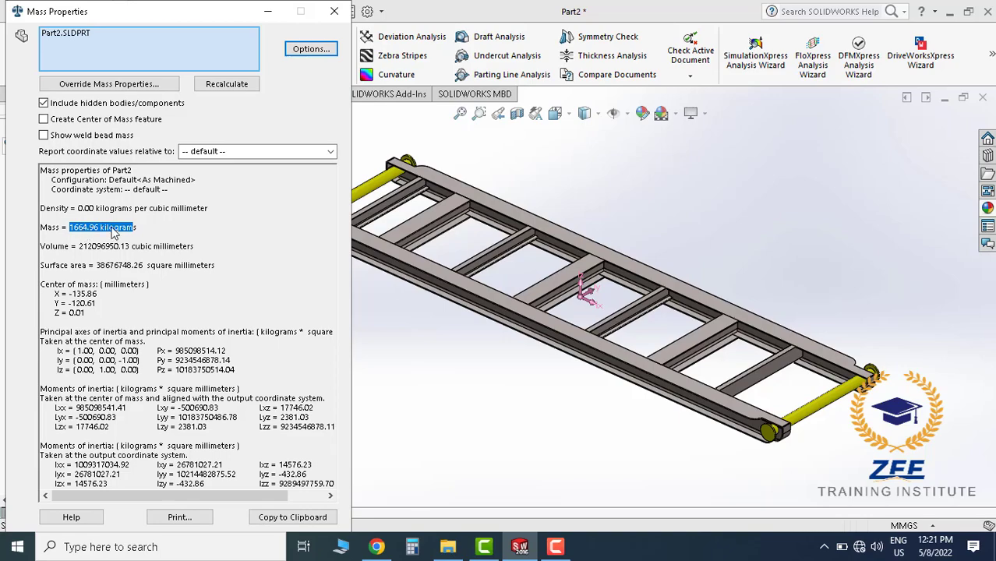
left_click(335, 12)
View the frame straight on from the Front standard view
scroll(573, 327, "up", 3)
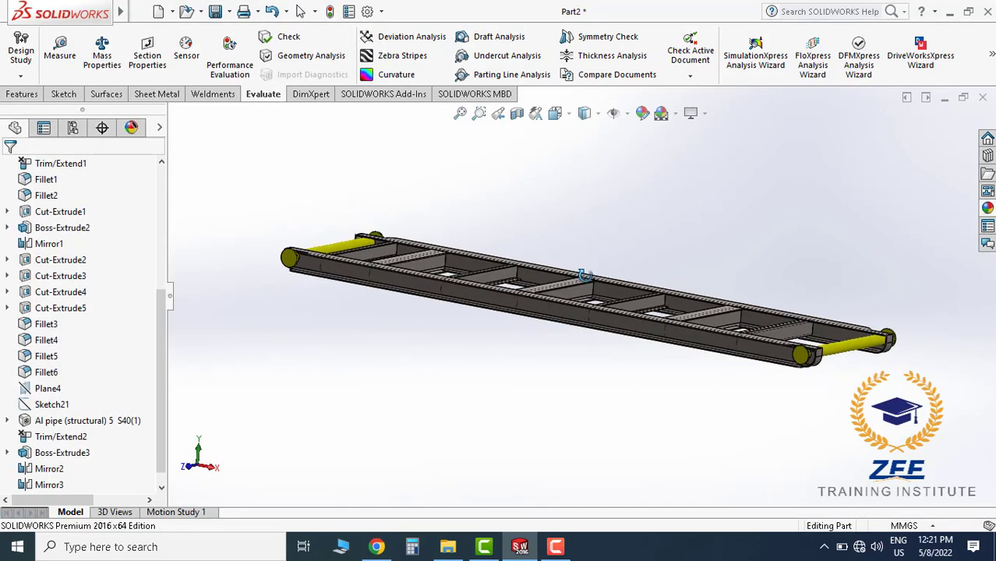
scroll(592, 328, "down", 4)
scroll(616, 339, "down", 3)
scroll(620, 335, "up", 6)
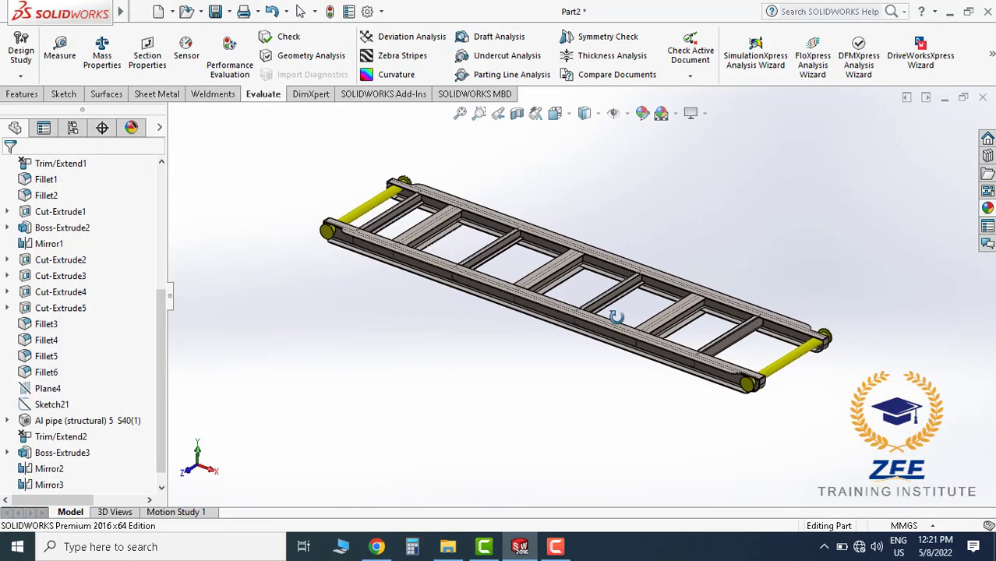
middle_click_drag(614, 308, 598, 327)
left_click(567, 117)
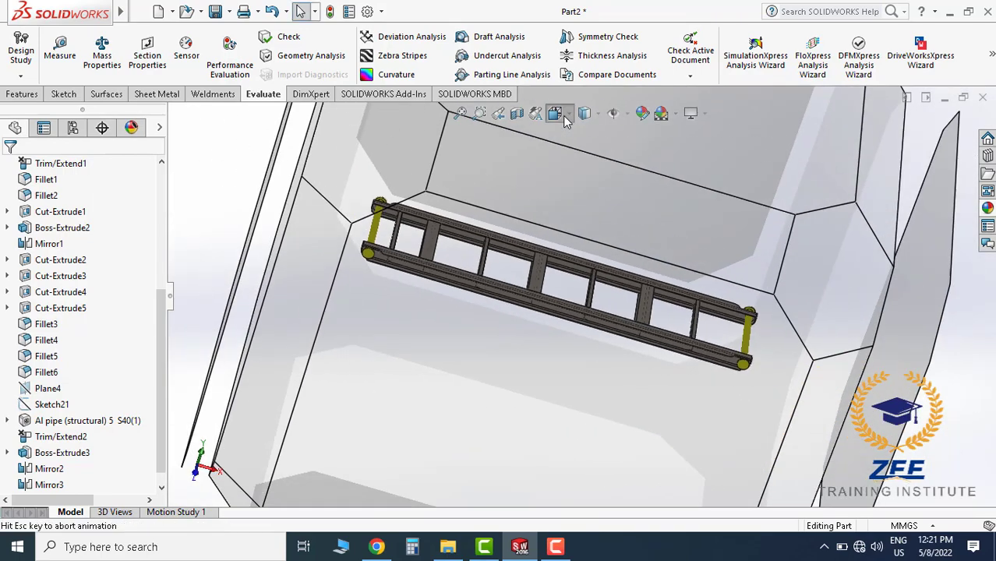
left_click(533, 337)
Switch the frame to an outline-only display, then back to Shaded with Edges
scroll(787, 309, "down", 3)
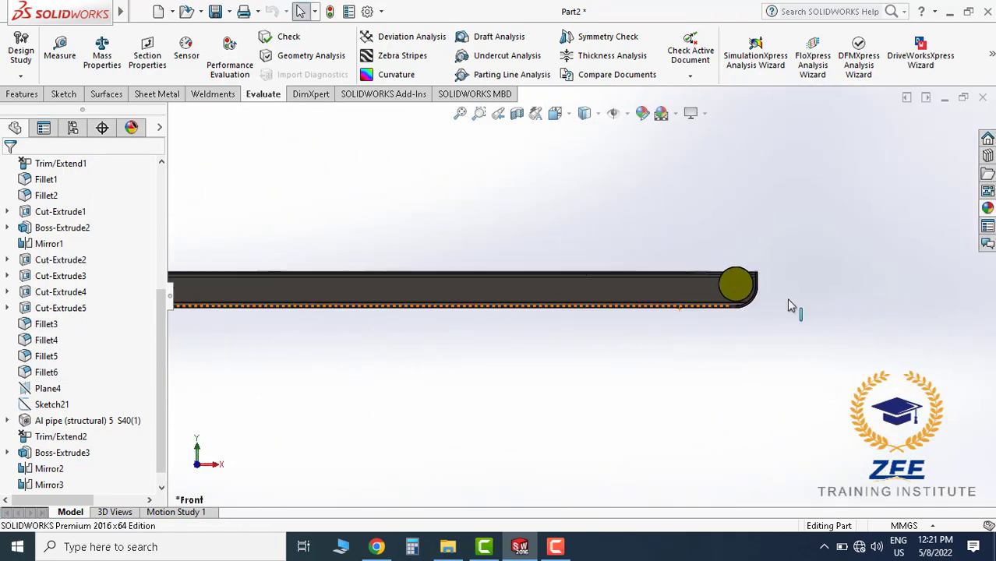
scroll(741, 269, "down", 2)
scroll(425, 331, "up", 5)
scroll(512, 300, "down", 2)
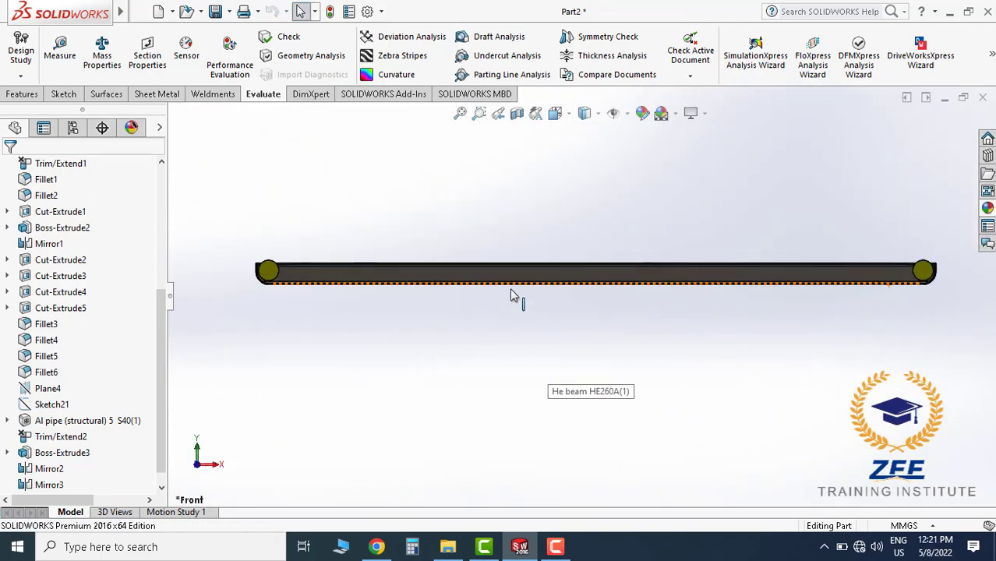
left_click(585, 113)
left_click(587, 201)
scroll(371, 266, "down", 2)
scroll(512, 259, "down", 3)
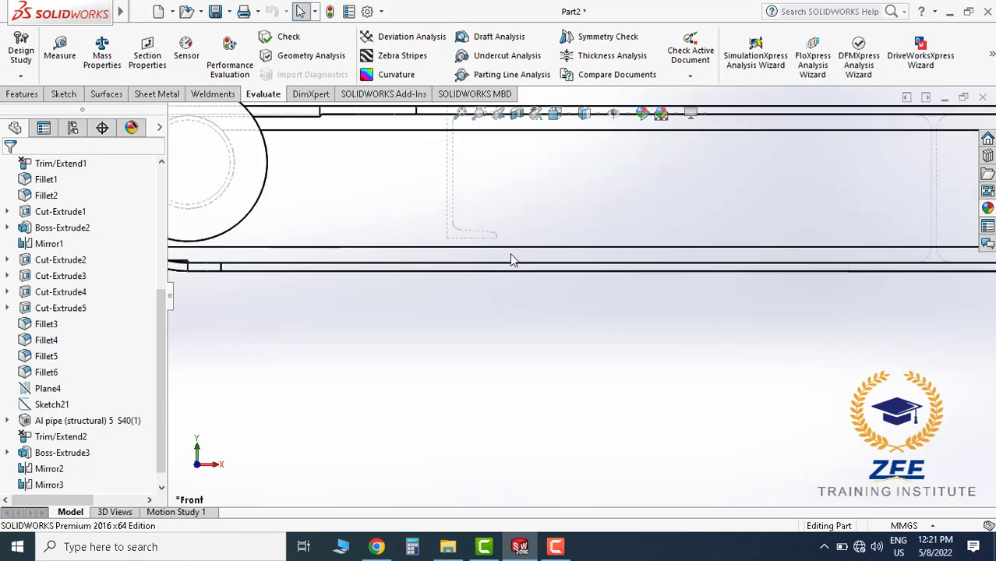
scroll(696, 269, "up", 2)
scroll(676, 351, "down", 2)
scroll(629, 351, "up", 2)
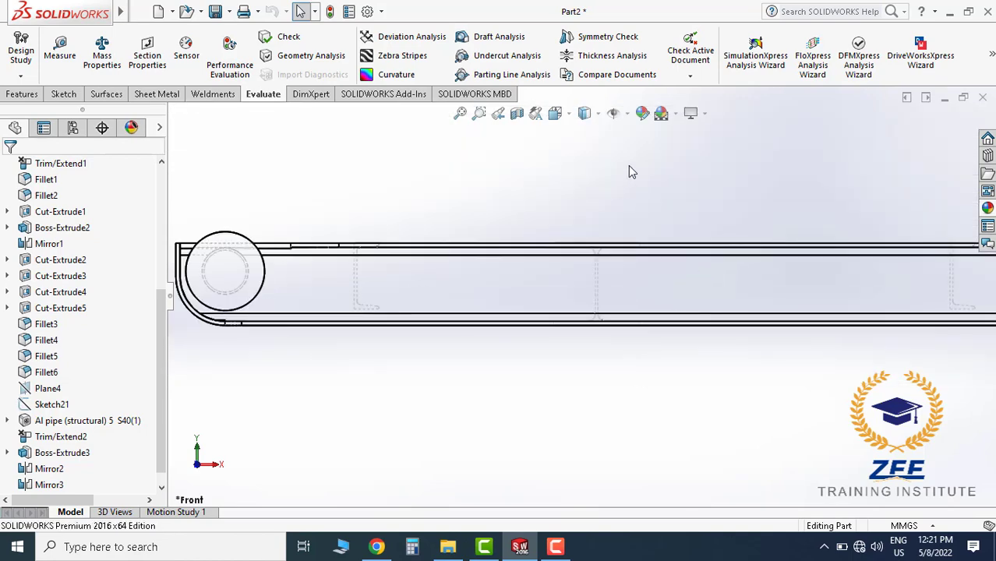
left_click(586, 117)
left_click(585, 133)
Inspect the frame from the Top view tilted into 3D, then start saving the part
middle_click_drag(529, 273, 573, 191)
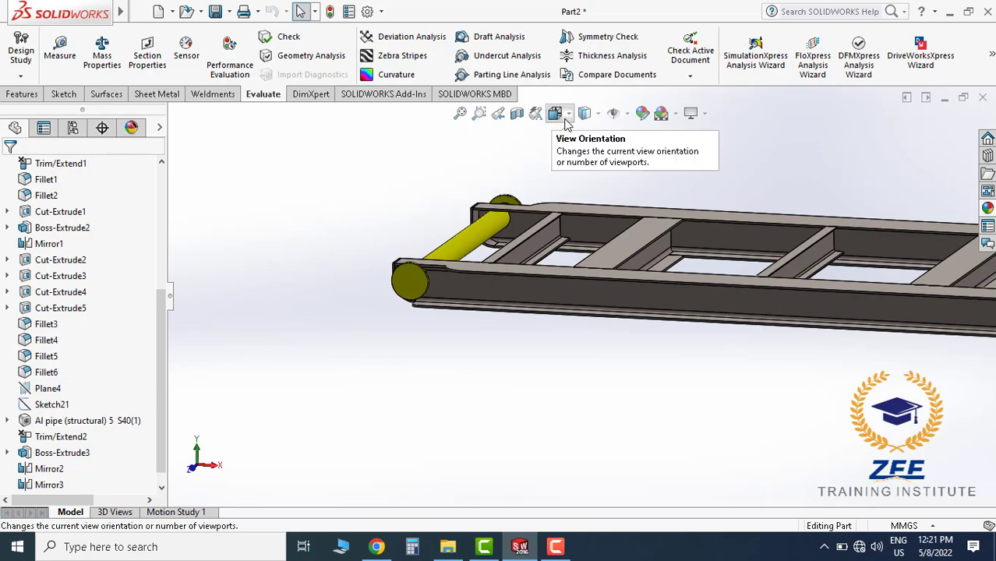
left_click(555, 114)
left_click(530, 205)
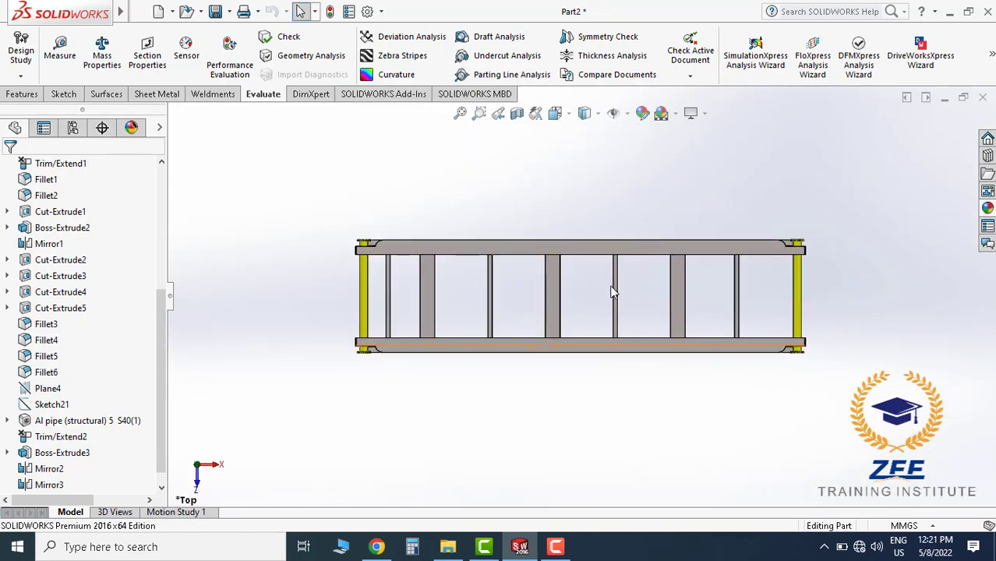
scroll(612, 291, "down", 2)
mouse_move(612, 333)
middle_mouse_down()
mouse_move(601, 287)
mouse_move(614, 339)
middle_mouse_up()
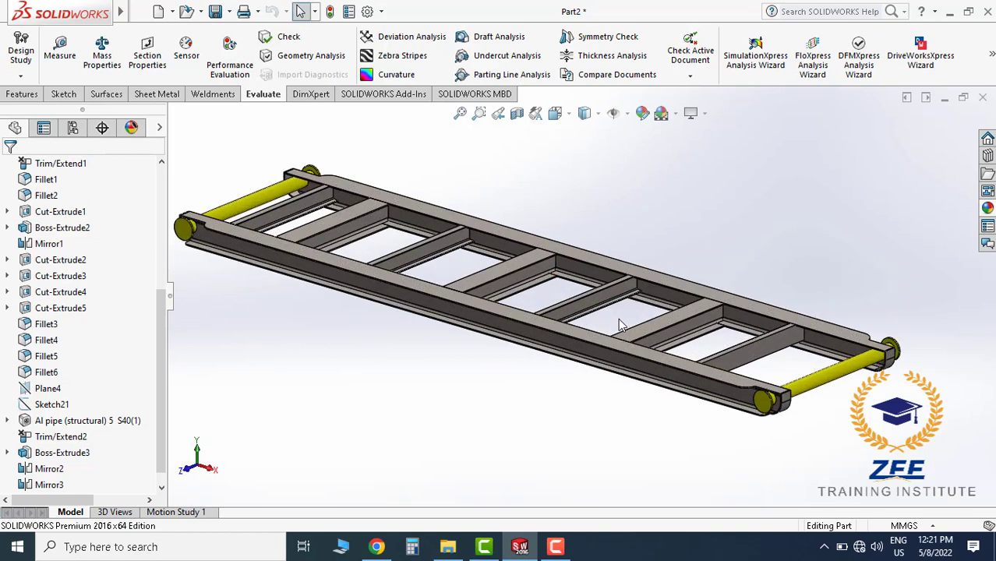
middle_click_drag(535, 250, 559, 294)
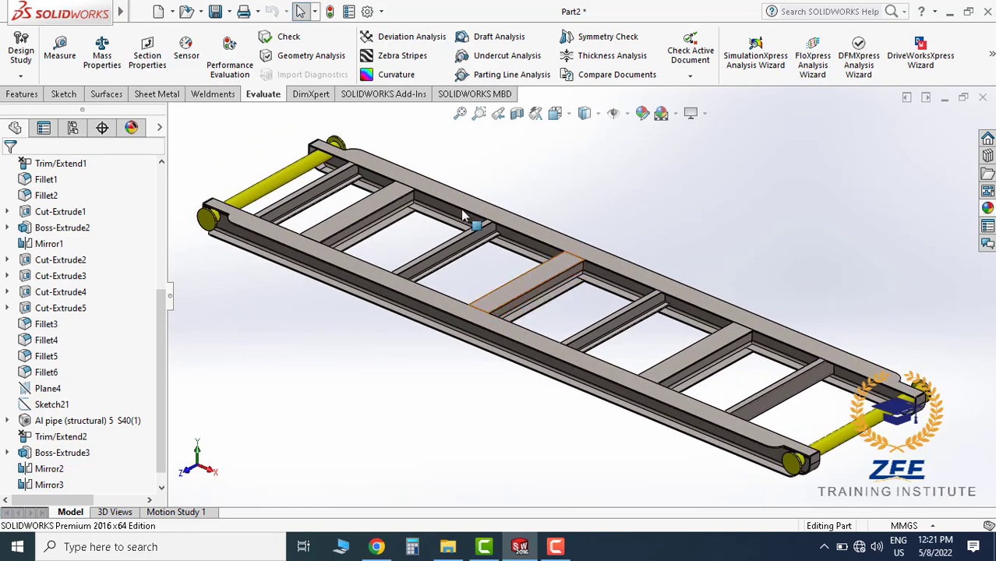
scroll(630, 271, "down", 1)
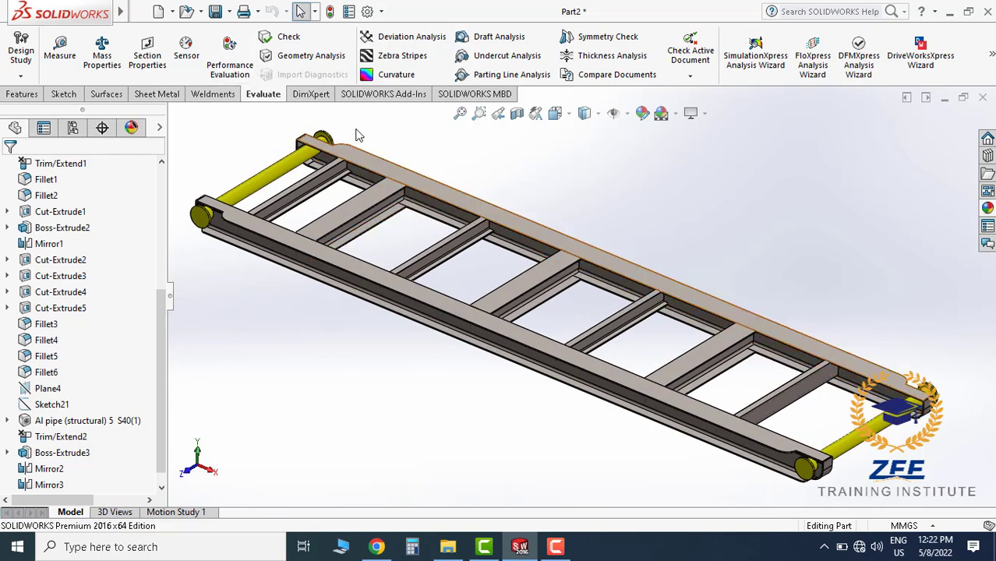
left_click(216, 11)
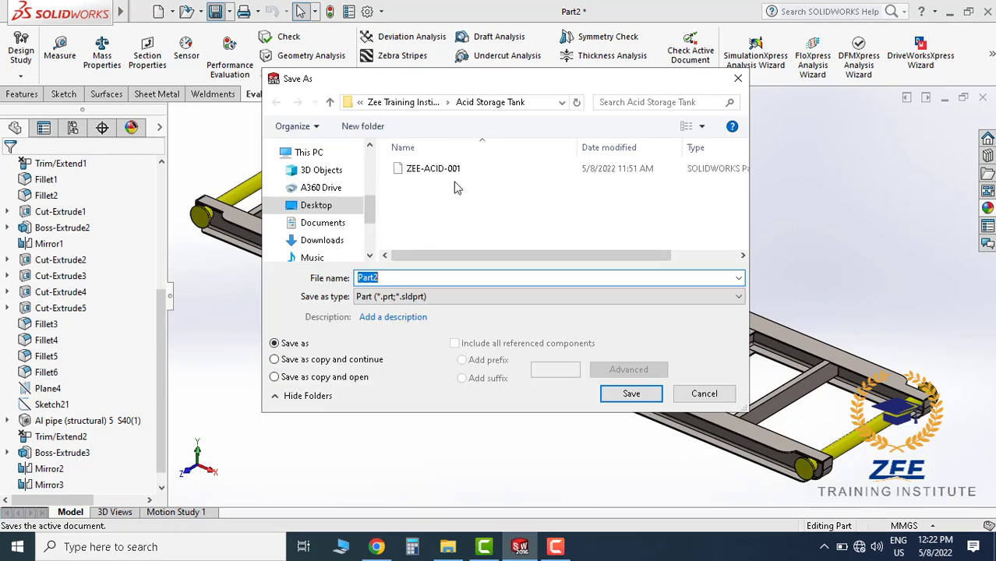